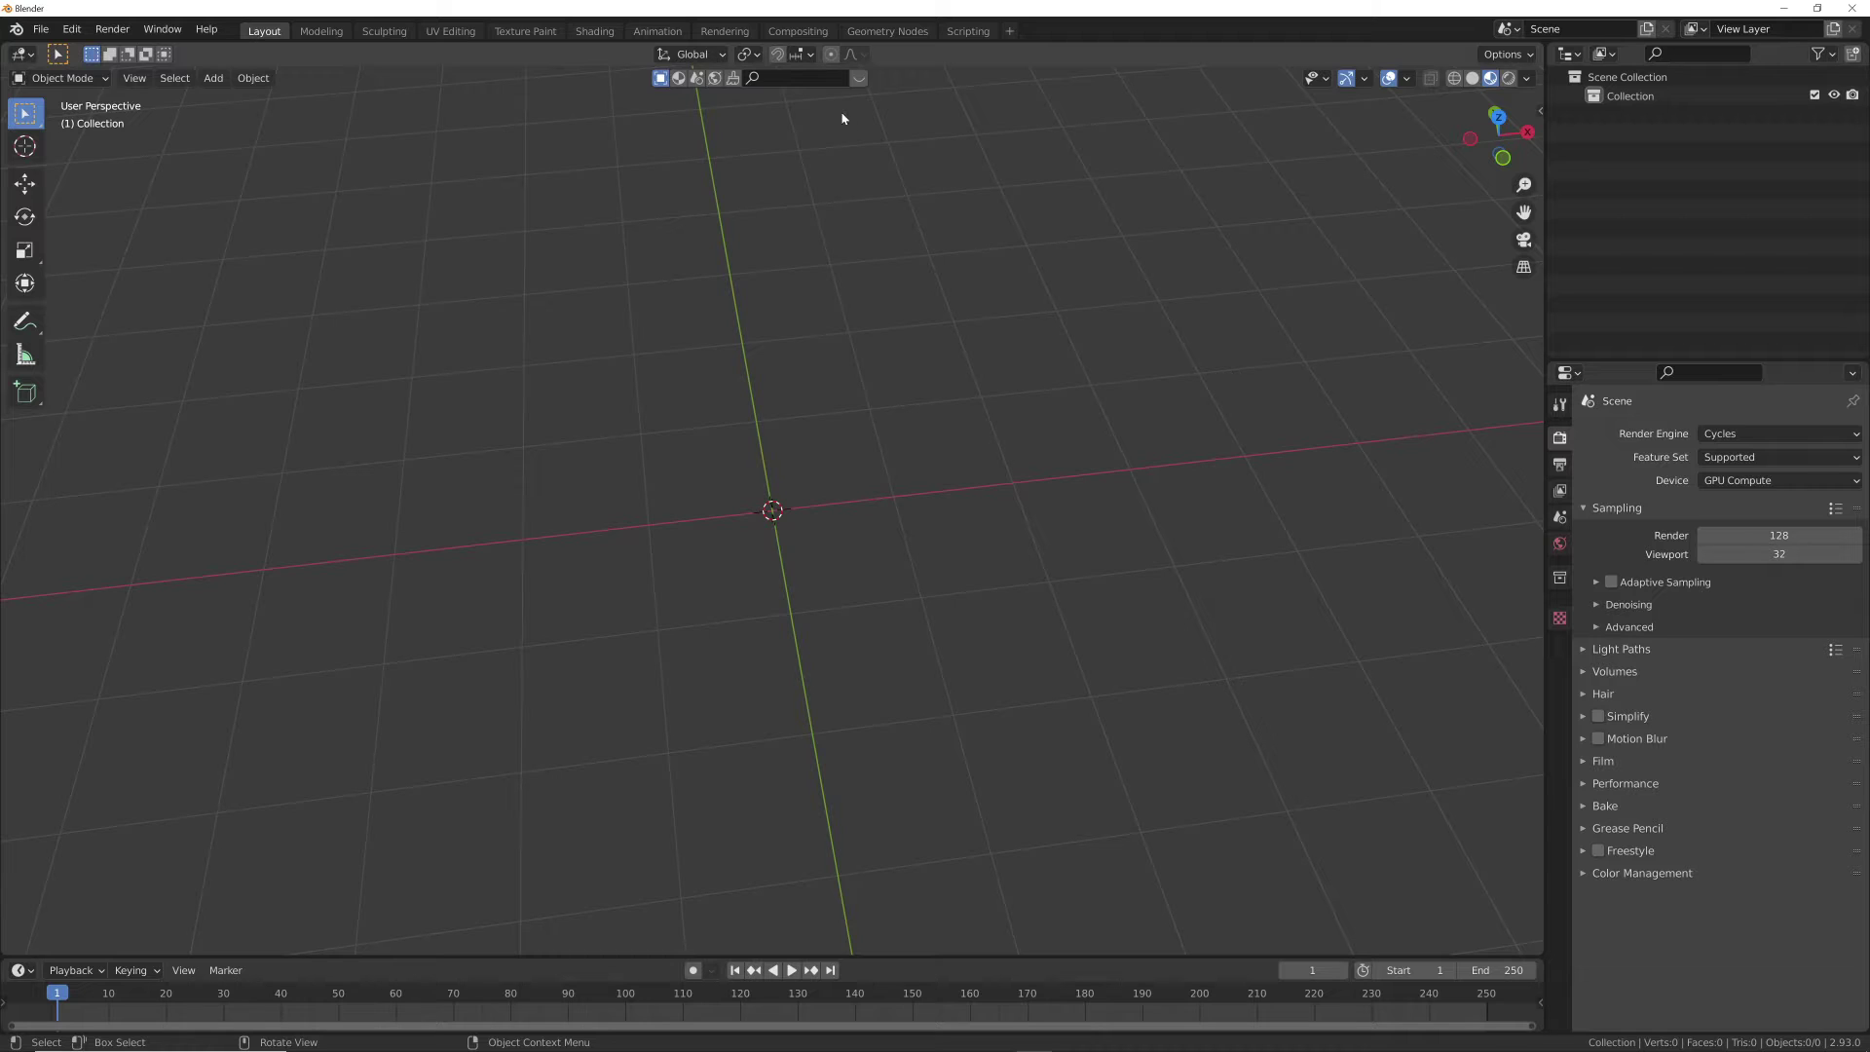
Switch to the Geometry Nodes workspace and remove the spreadsheet area so the 3D viewport spans the full width.
click(887, 31)
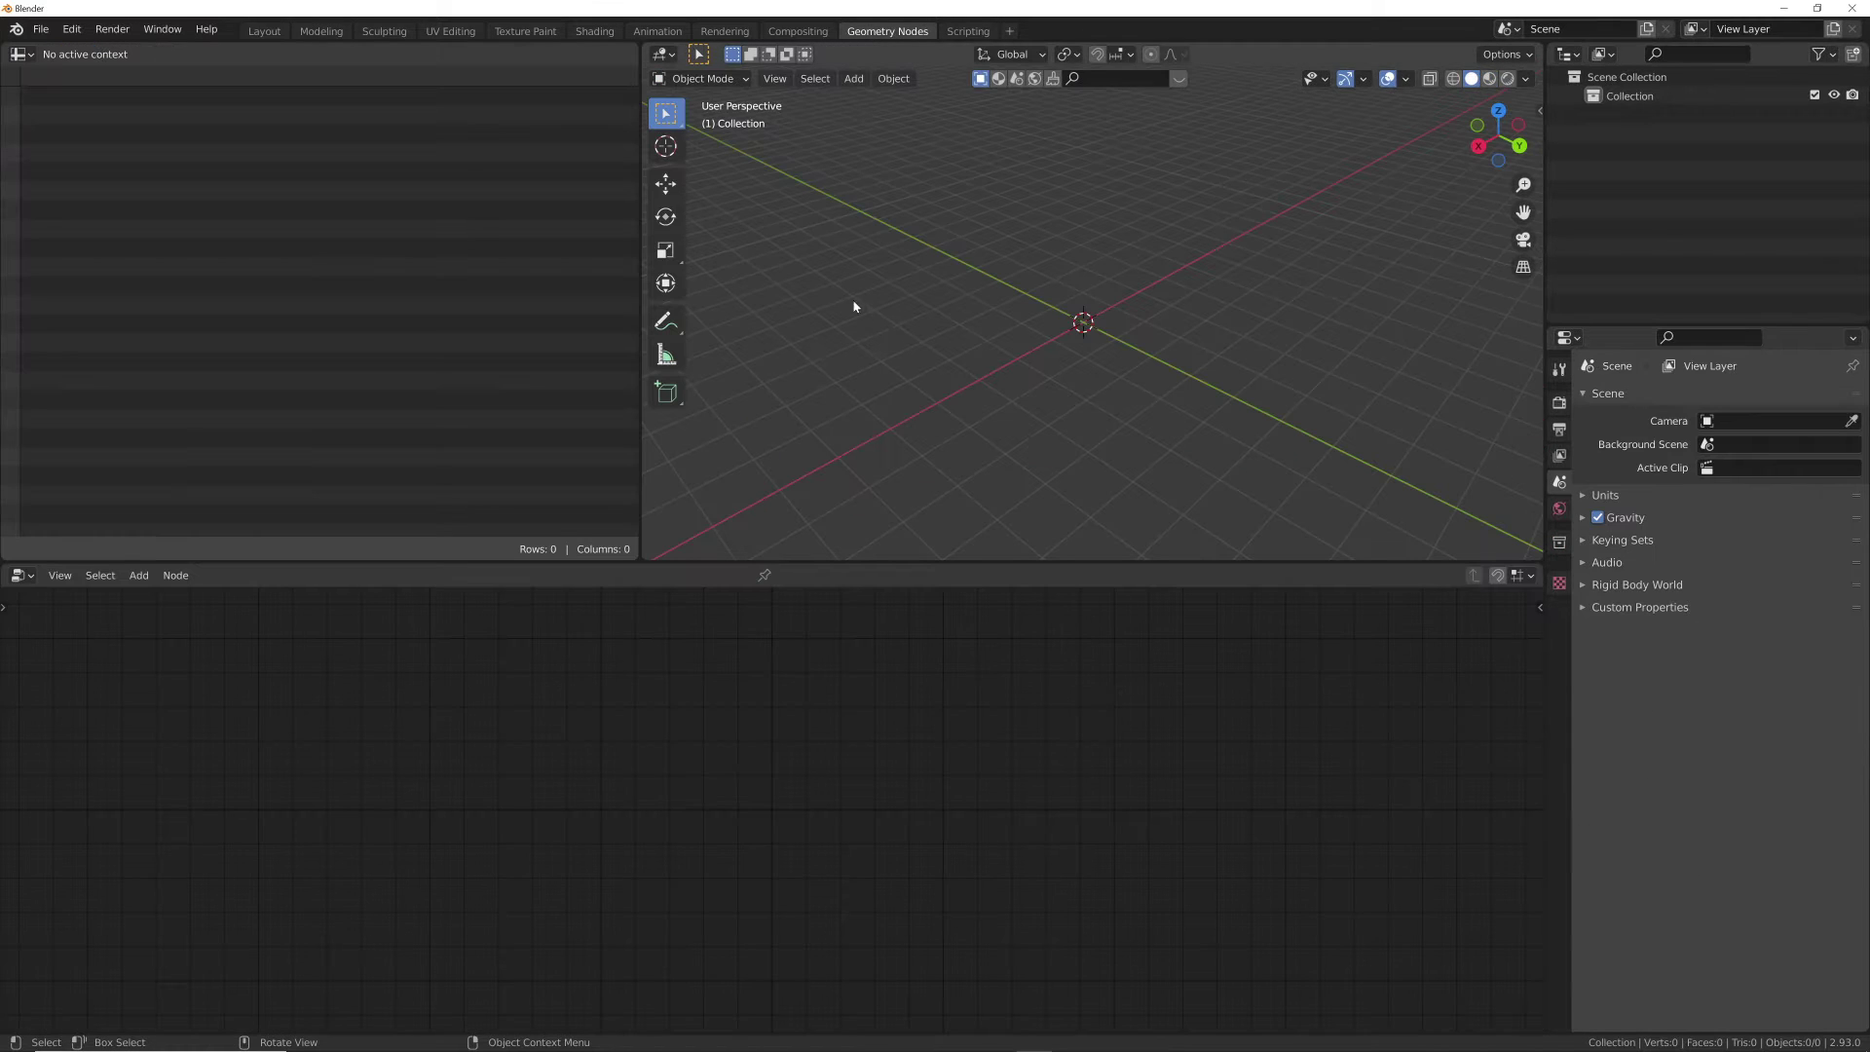
drag(641, 553, 560, 545)
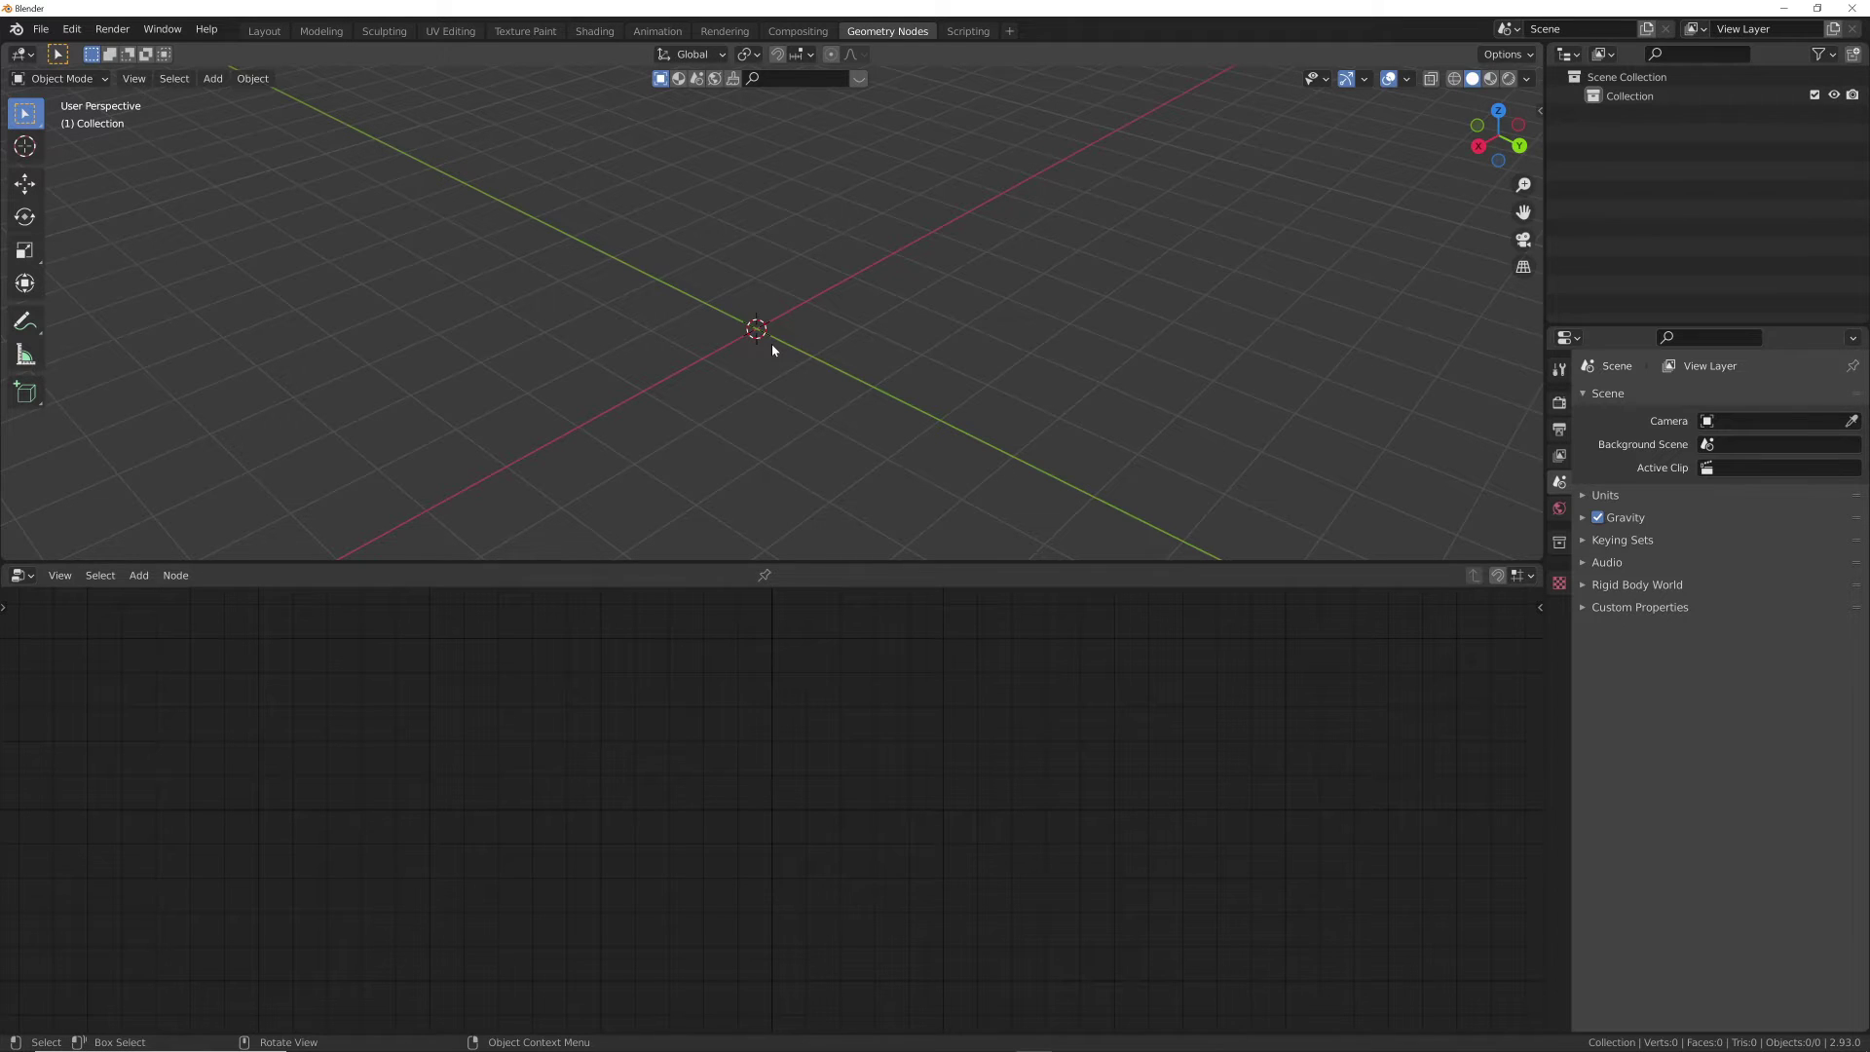
Add a text object at the world origin.
key(shift+a)
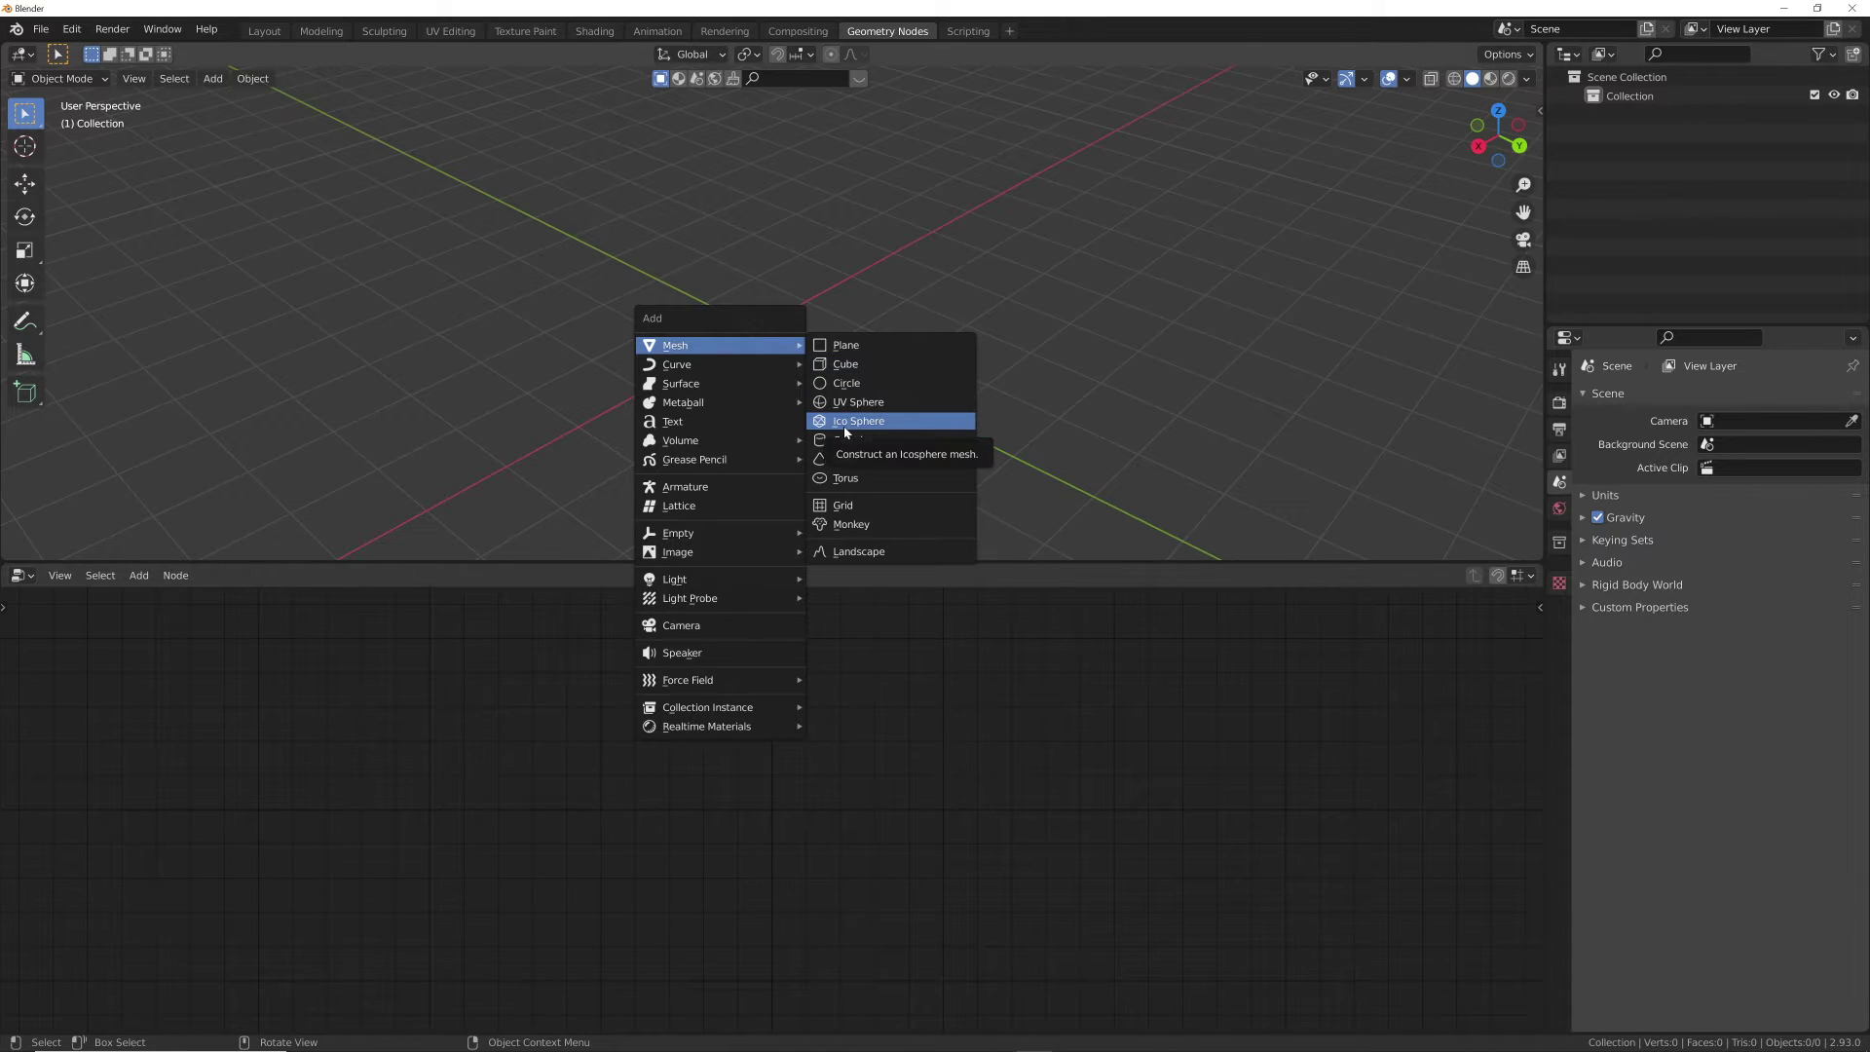
middle_drag(580, 292, 886, 405)
key(shift+a)
mouse_move(808, 349)
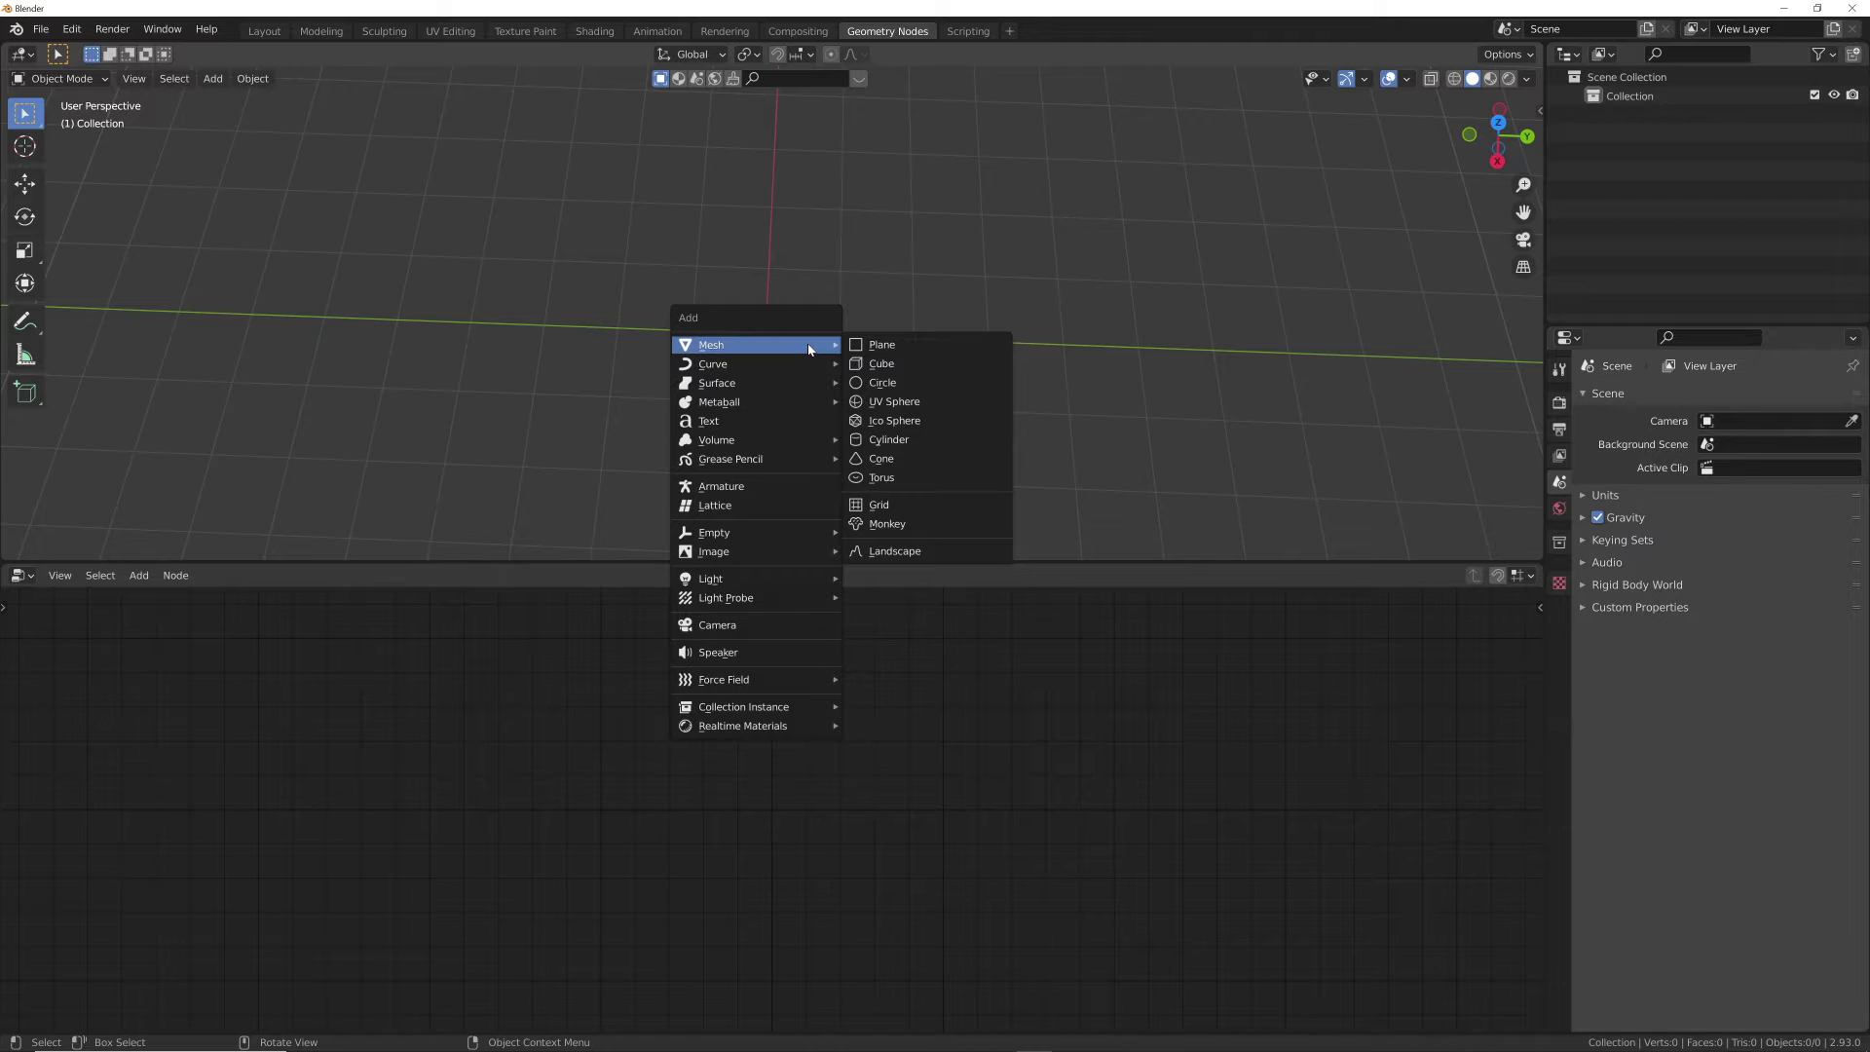
click(733, 432)
middle_drag(856, 363, 1071, 443)
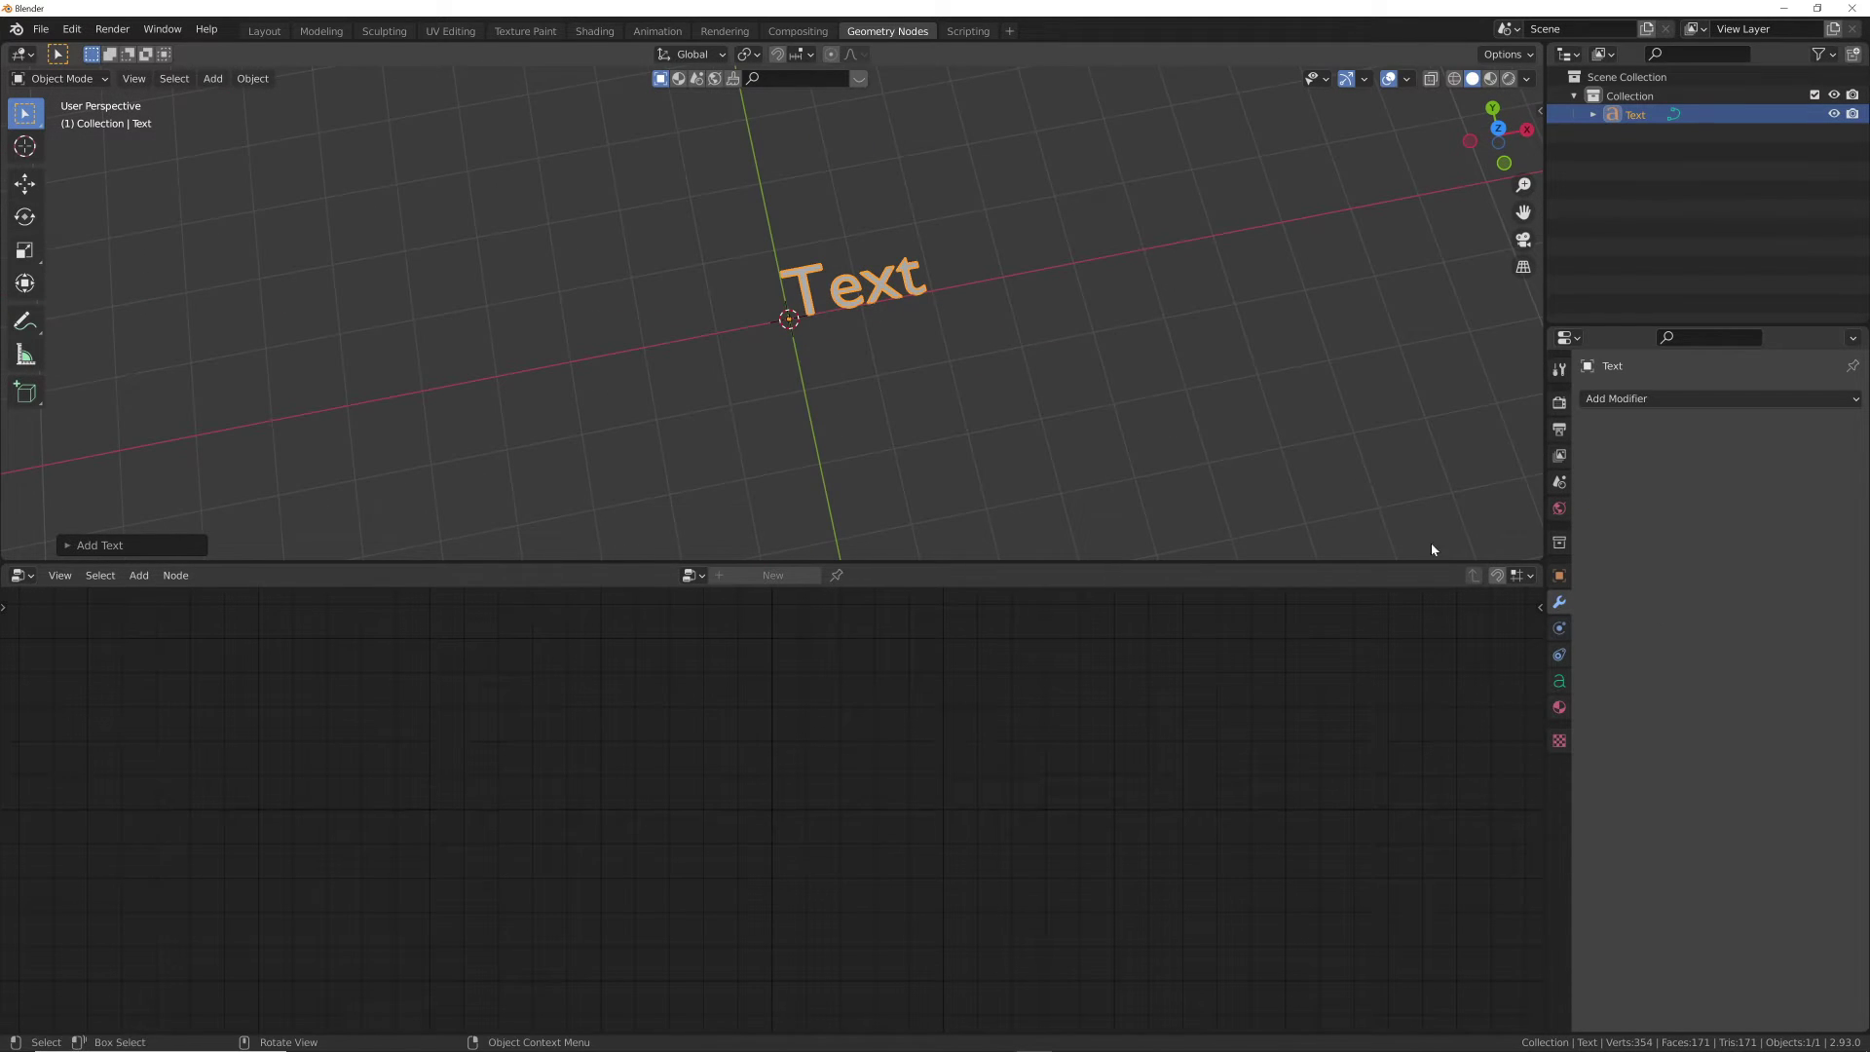
Set the text's horizontal and vertical paragraph alignment both to Center.
click(1560, 680)
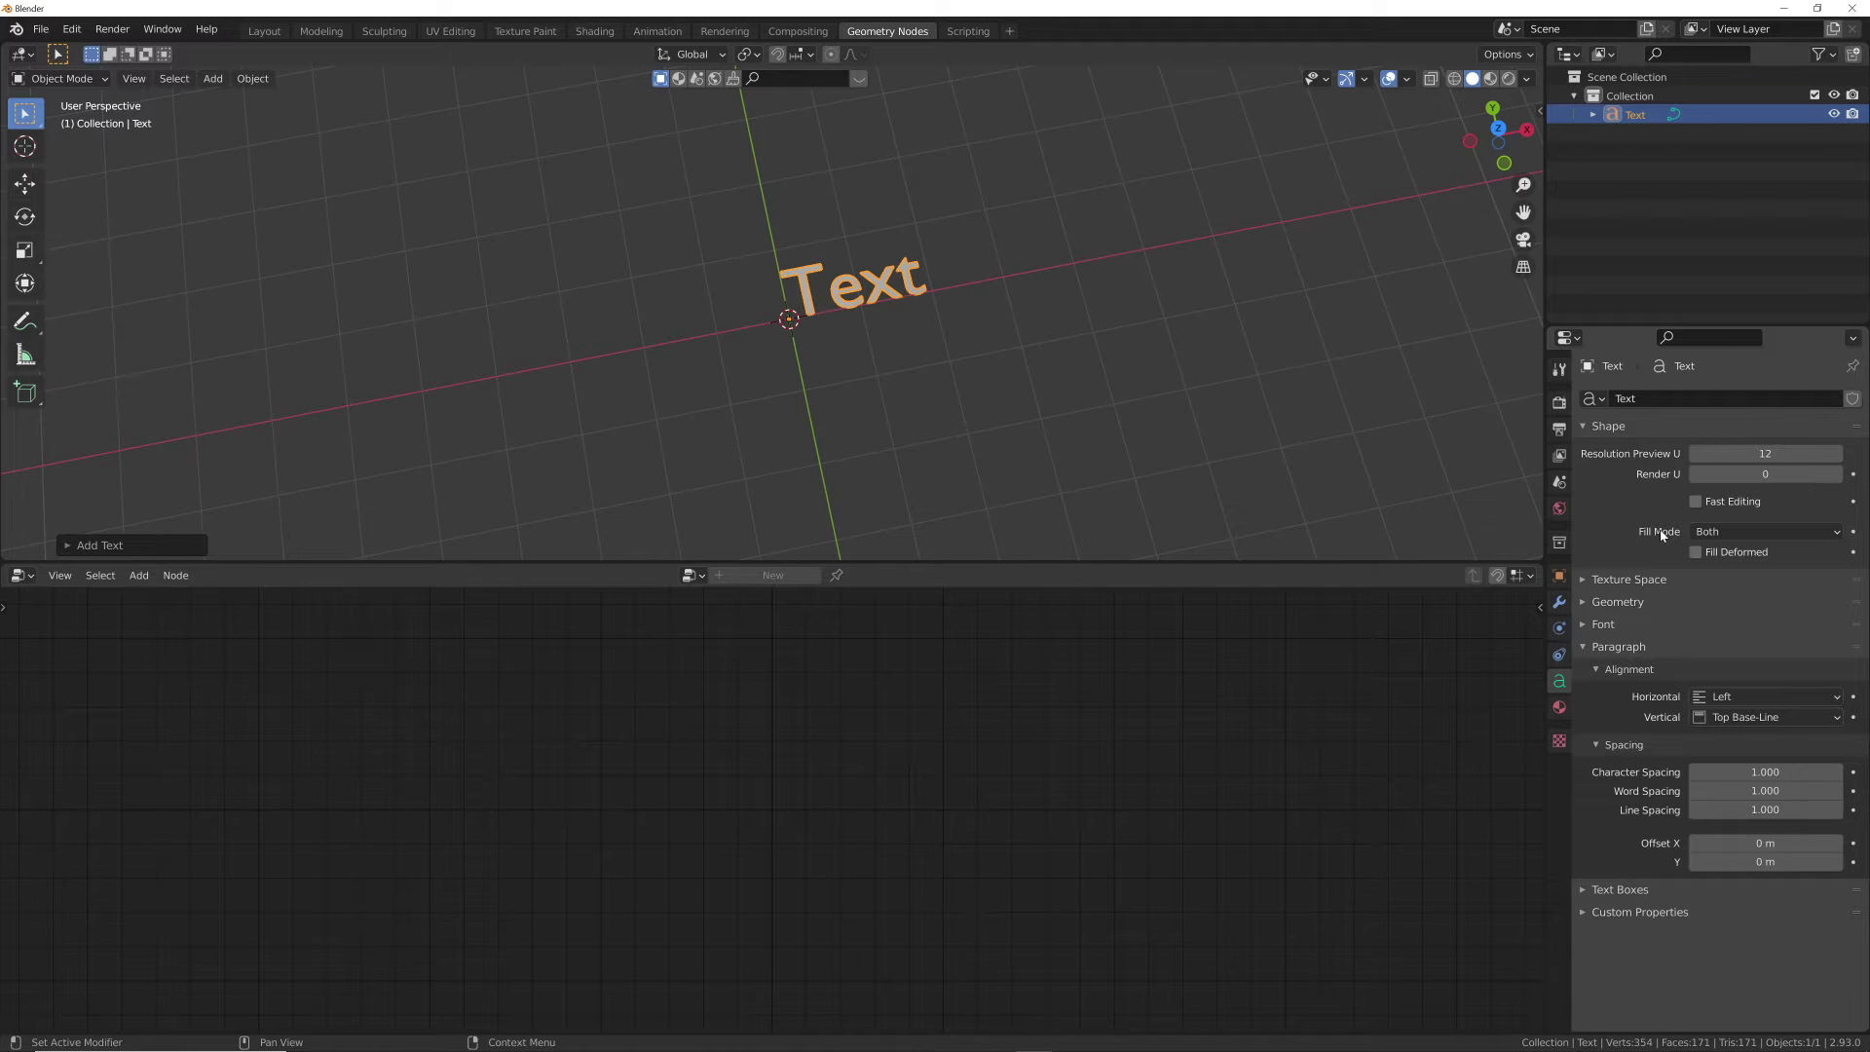
click(1812, 696)
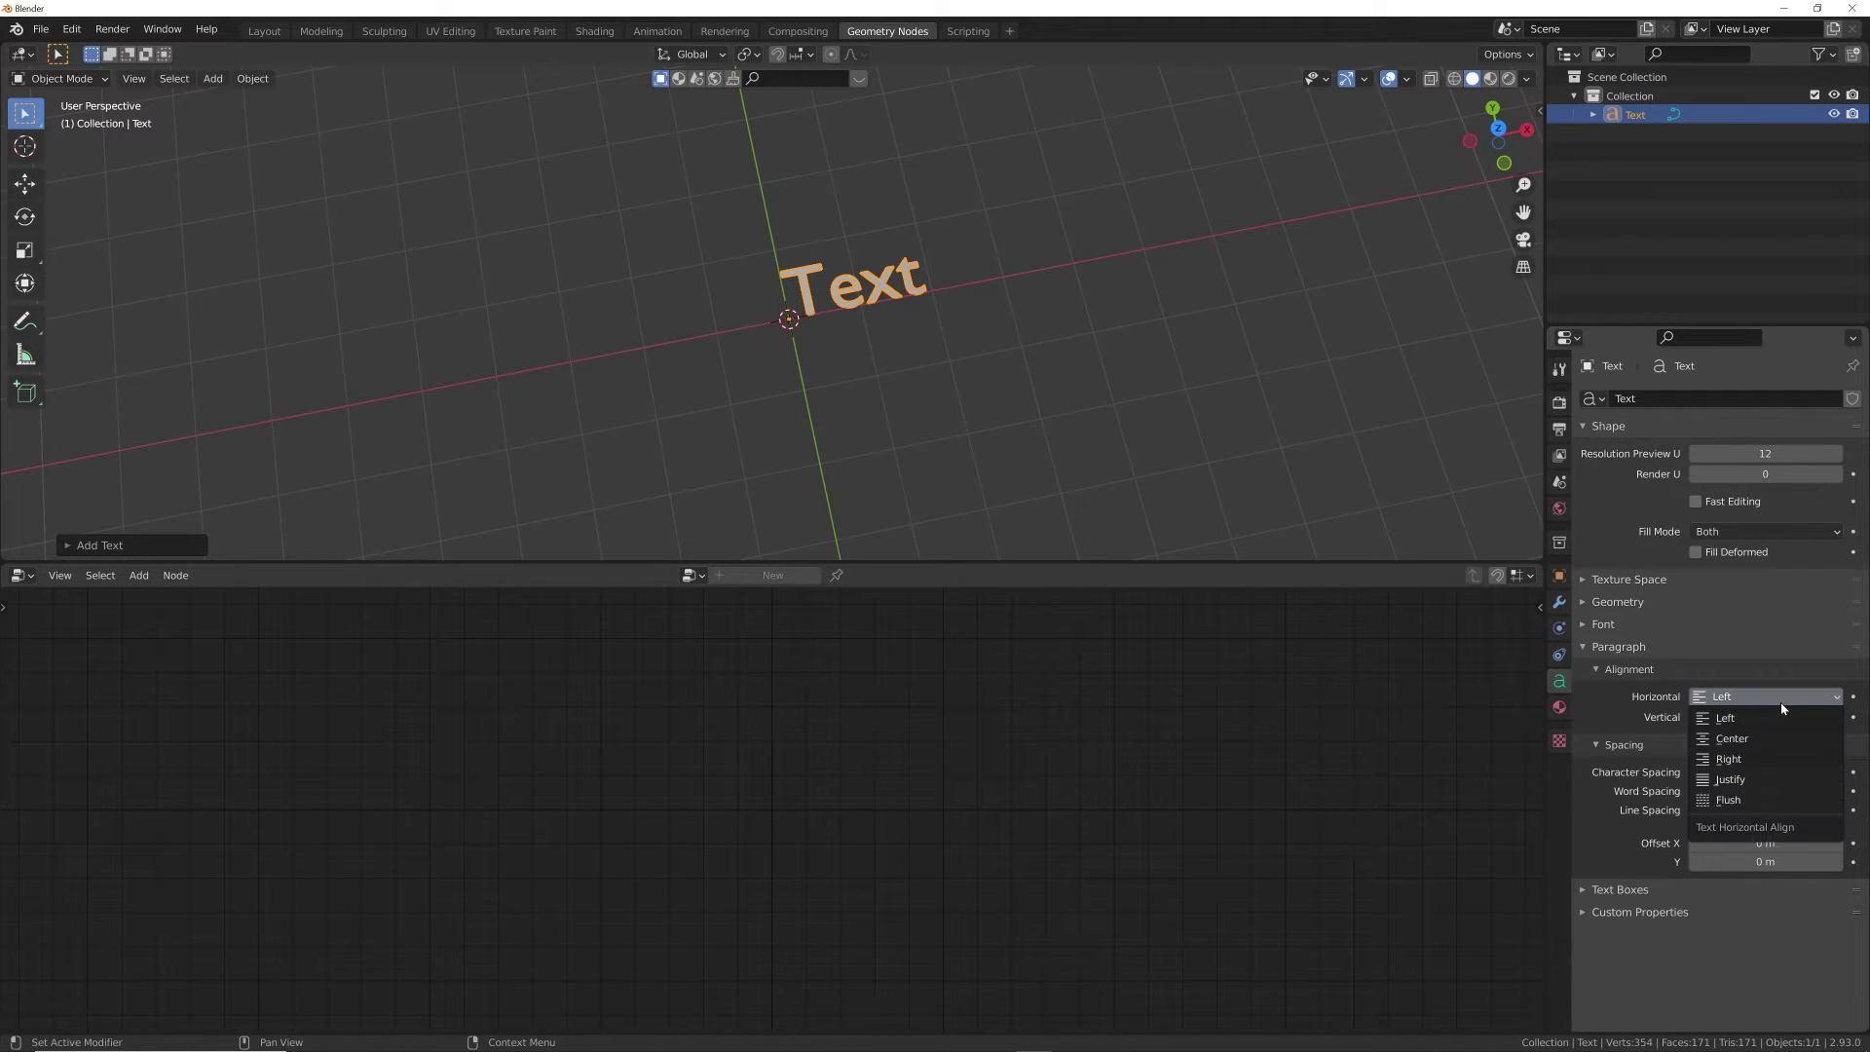
click(1756, 738)
click(1753, 716)
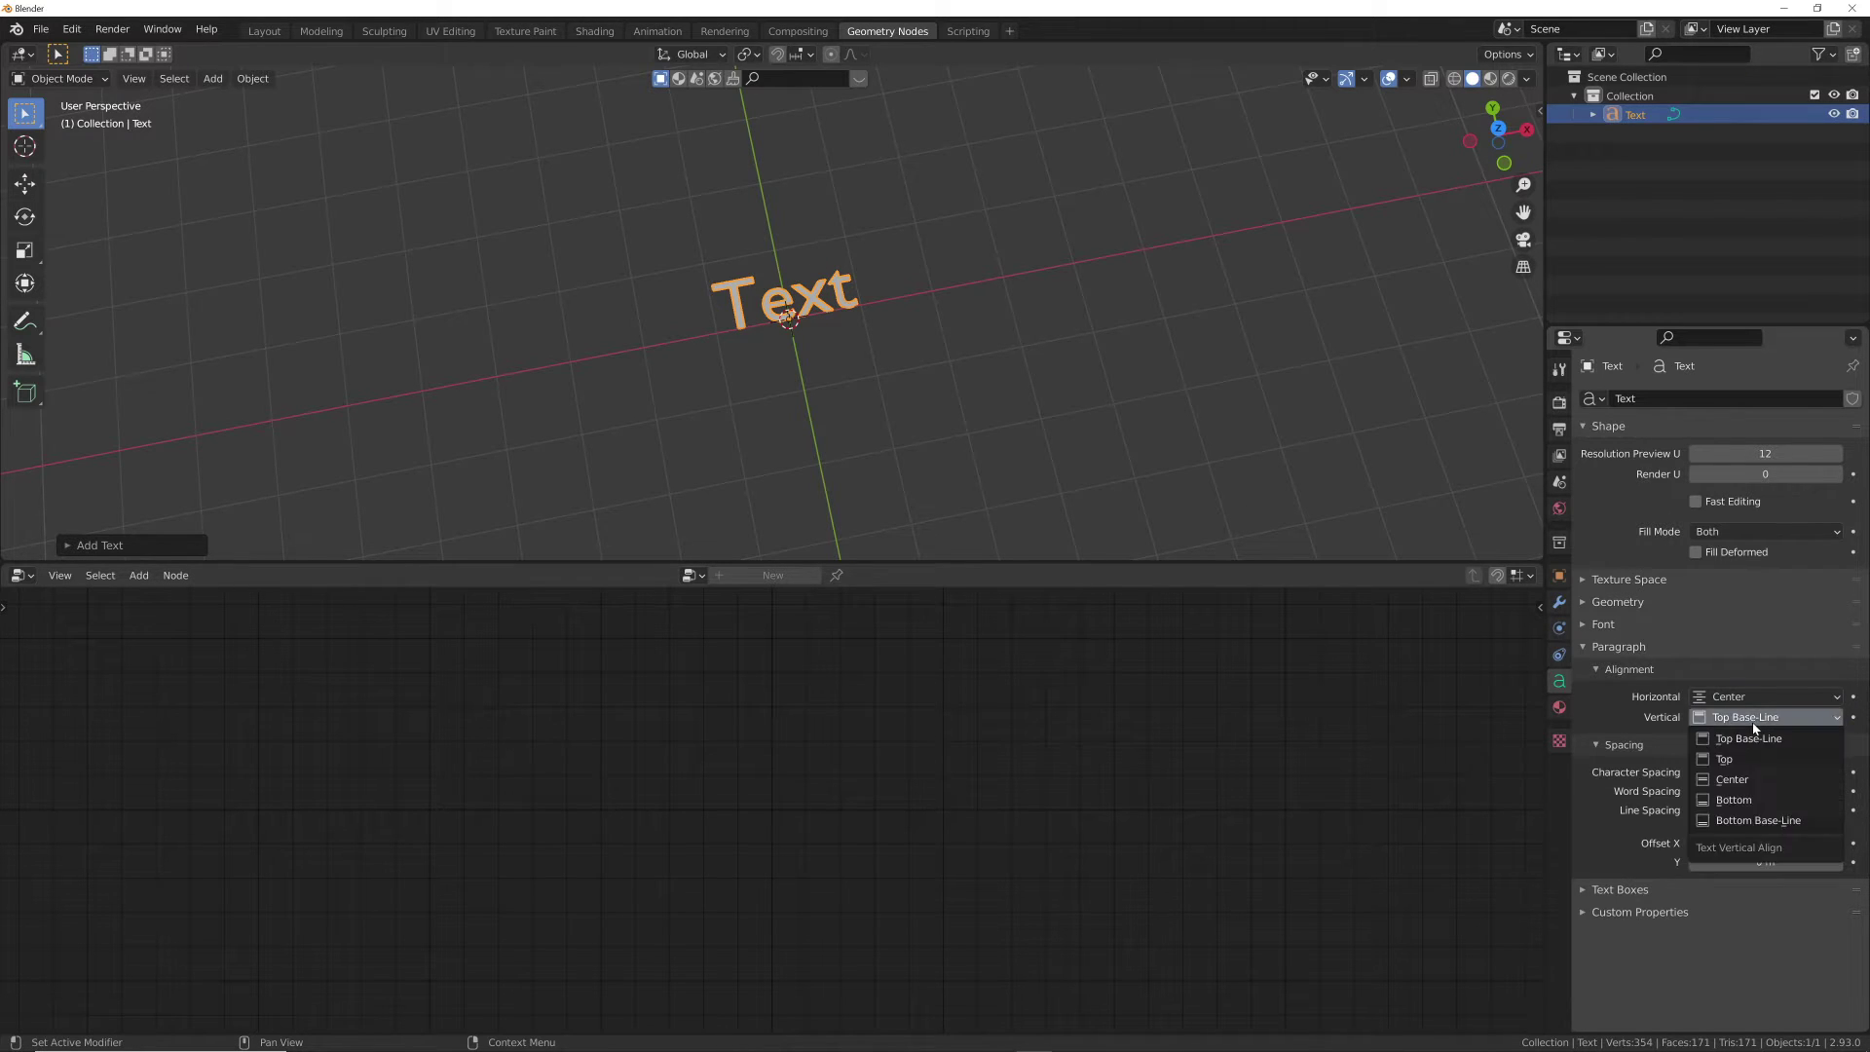
click(1743, 779)
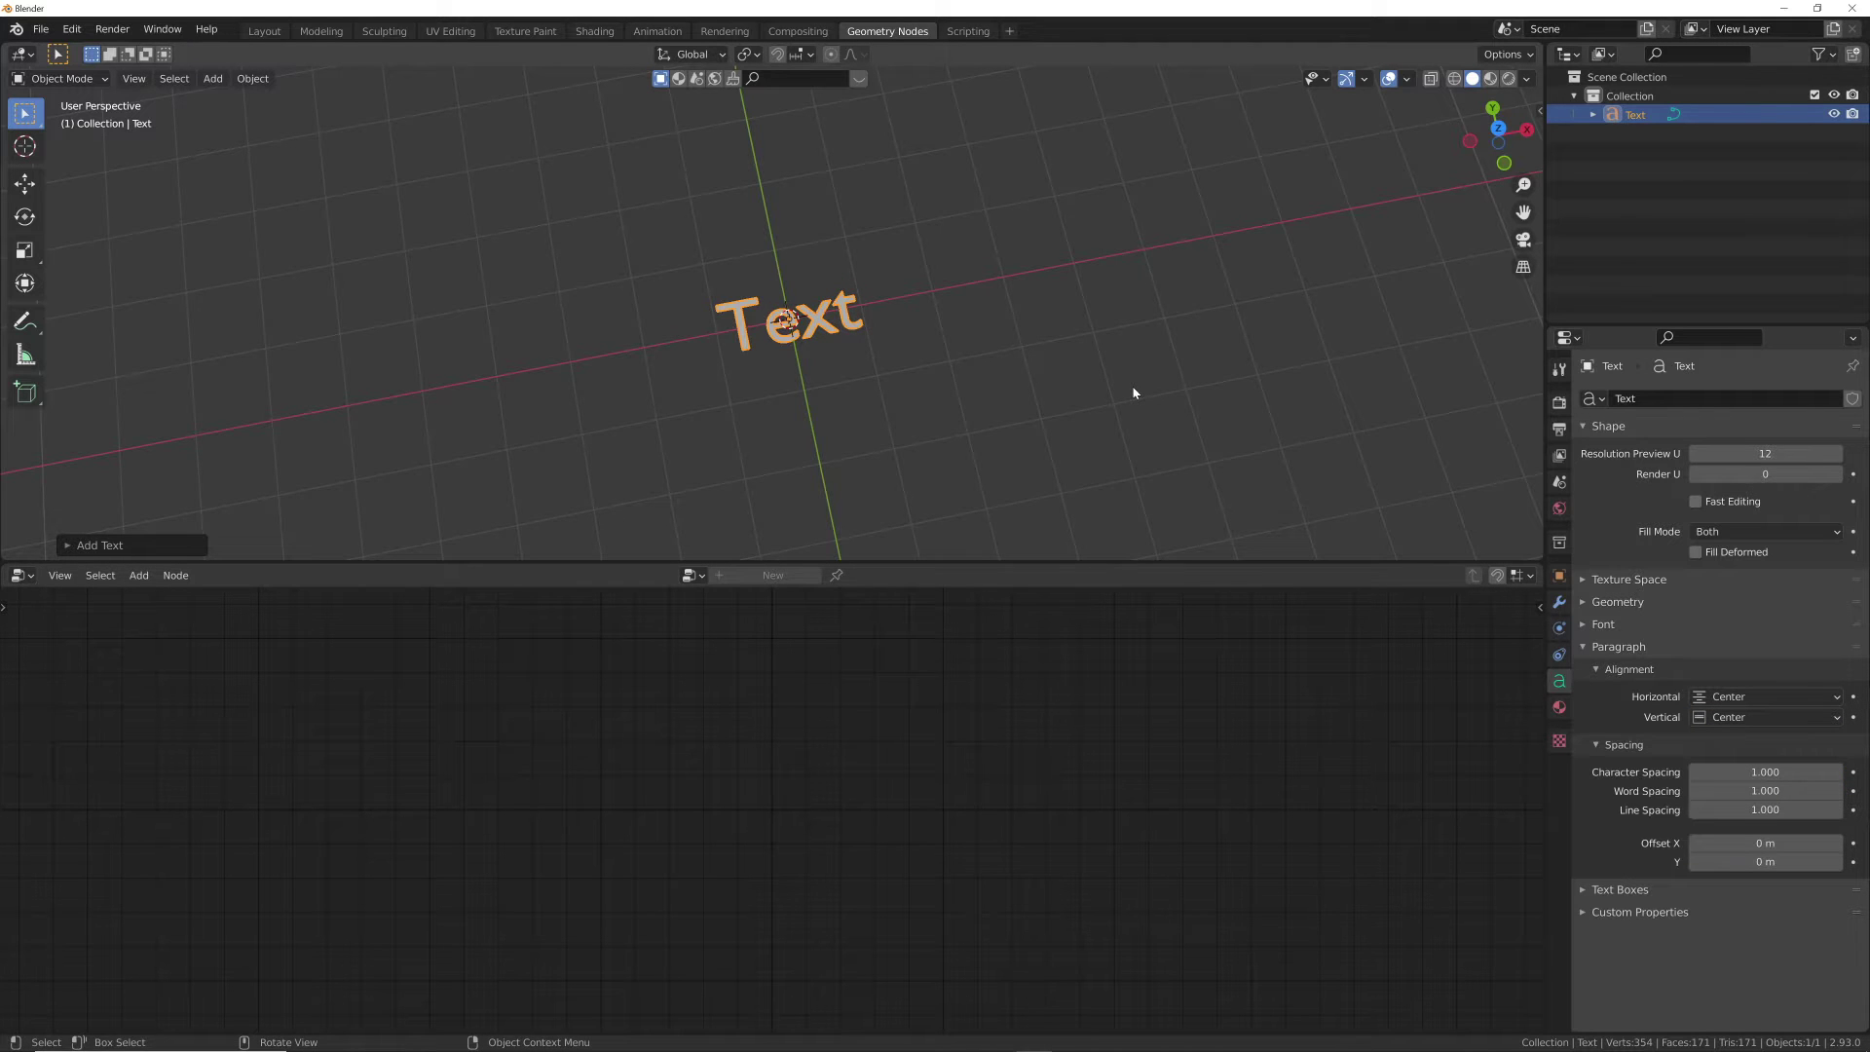
Replace the text object's default wording with "GEON".
middle_drag(1132, 393, 993, 429)
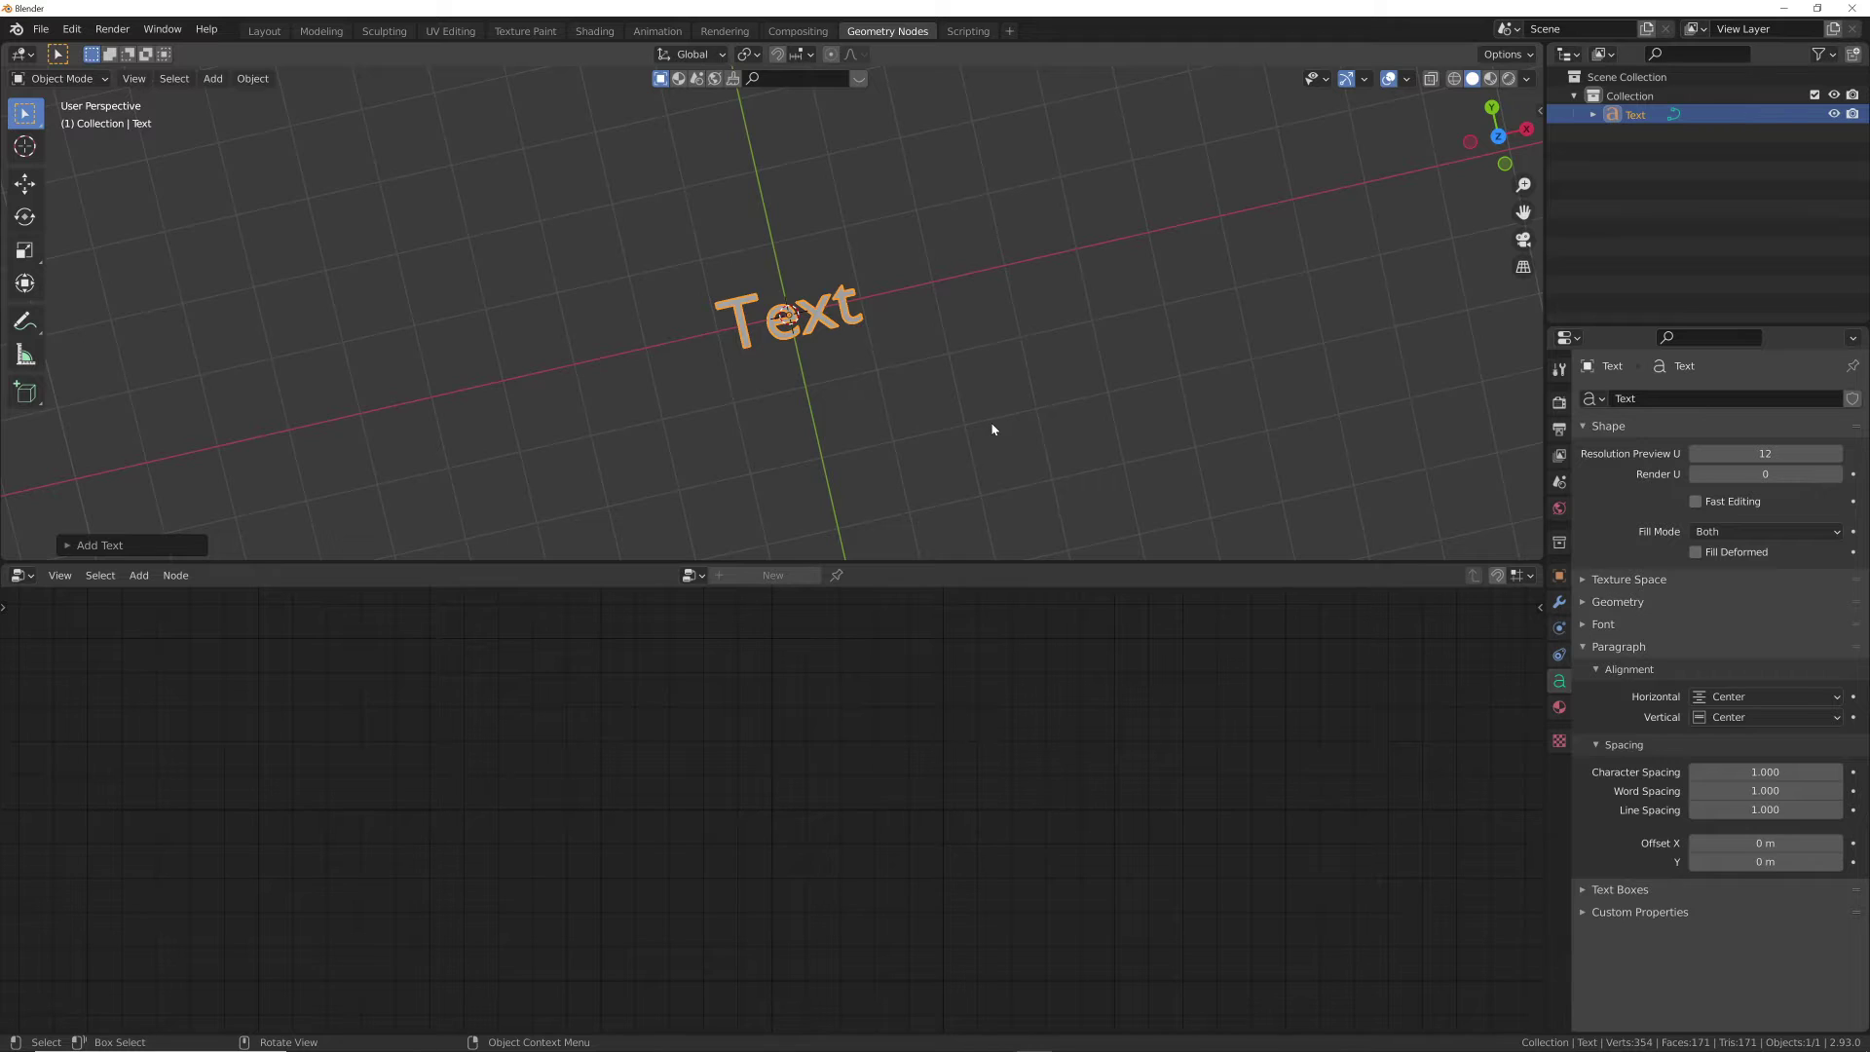
key(Tab)
key(BackSpace)
key(BackSpace)
key(BackSpace)
key(BackSpace)
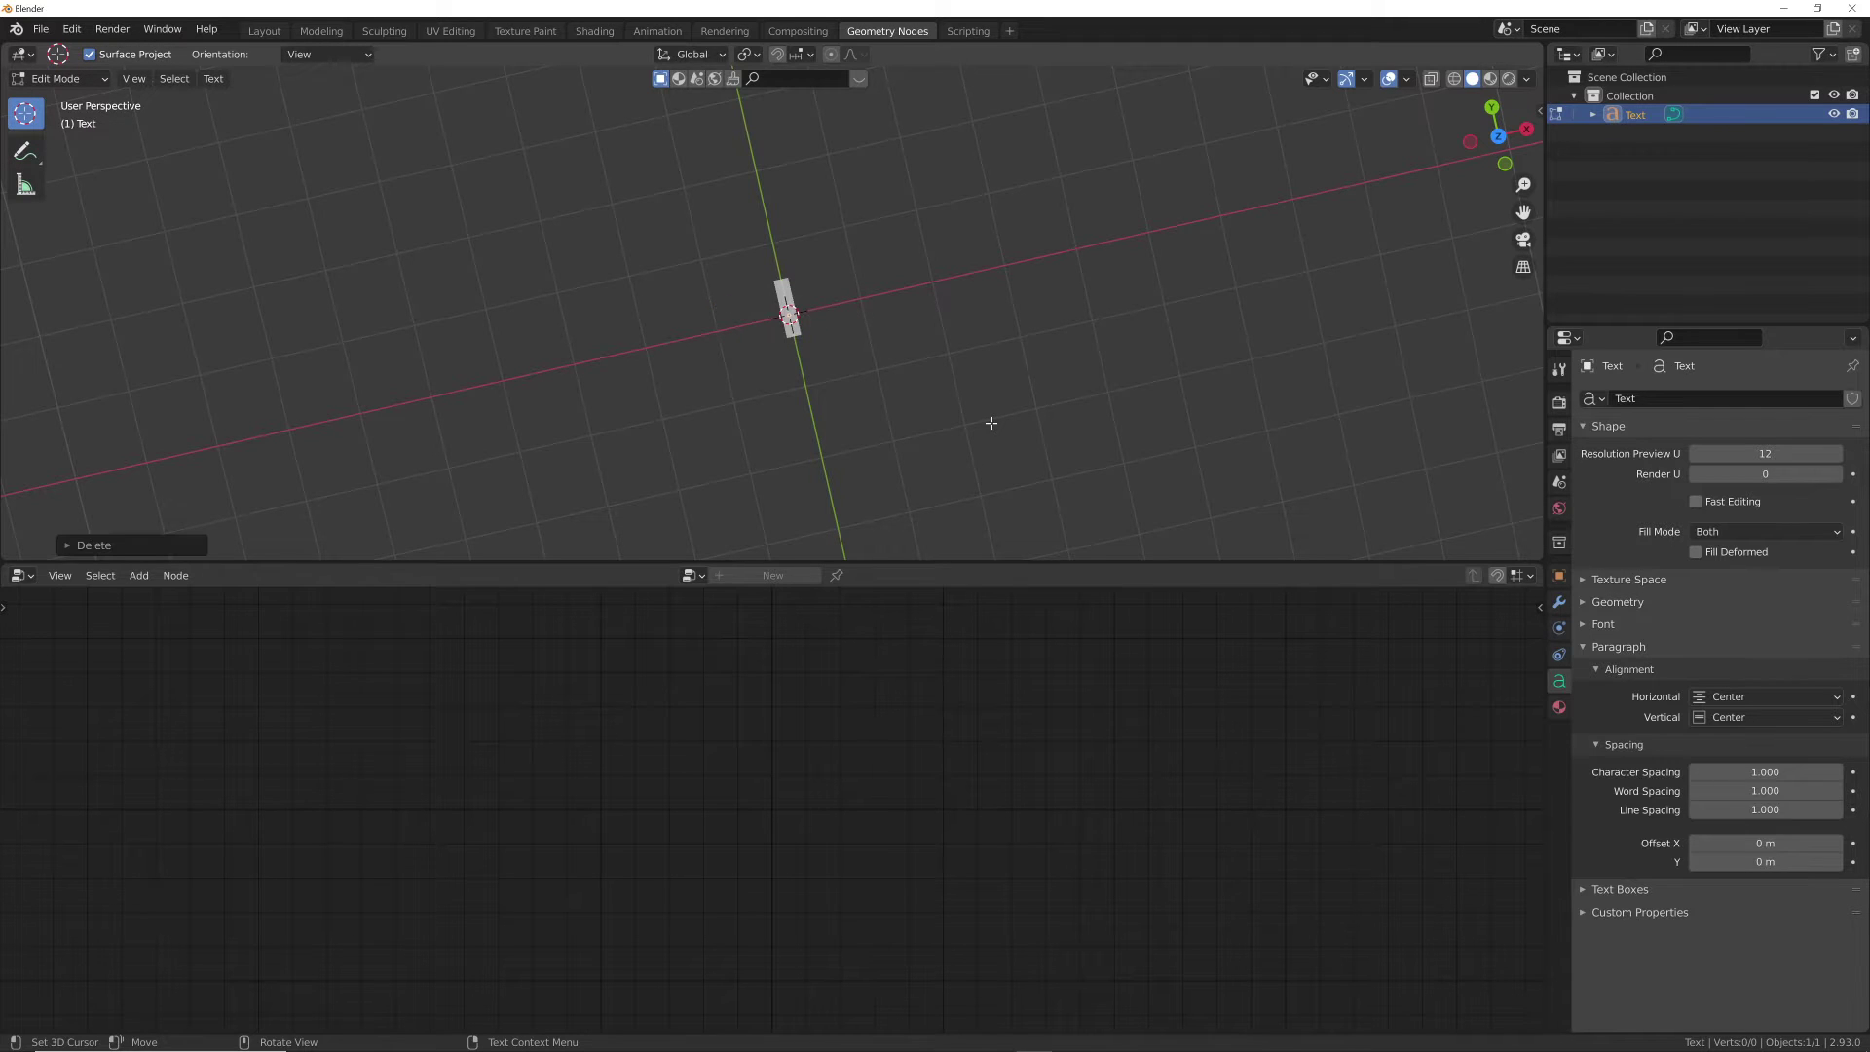
text(GEON)
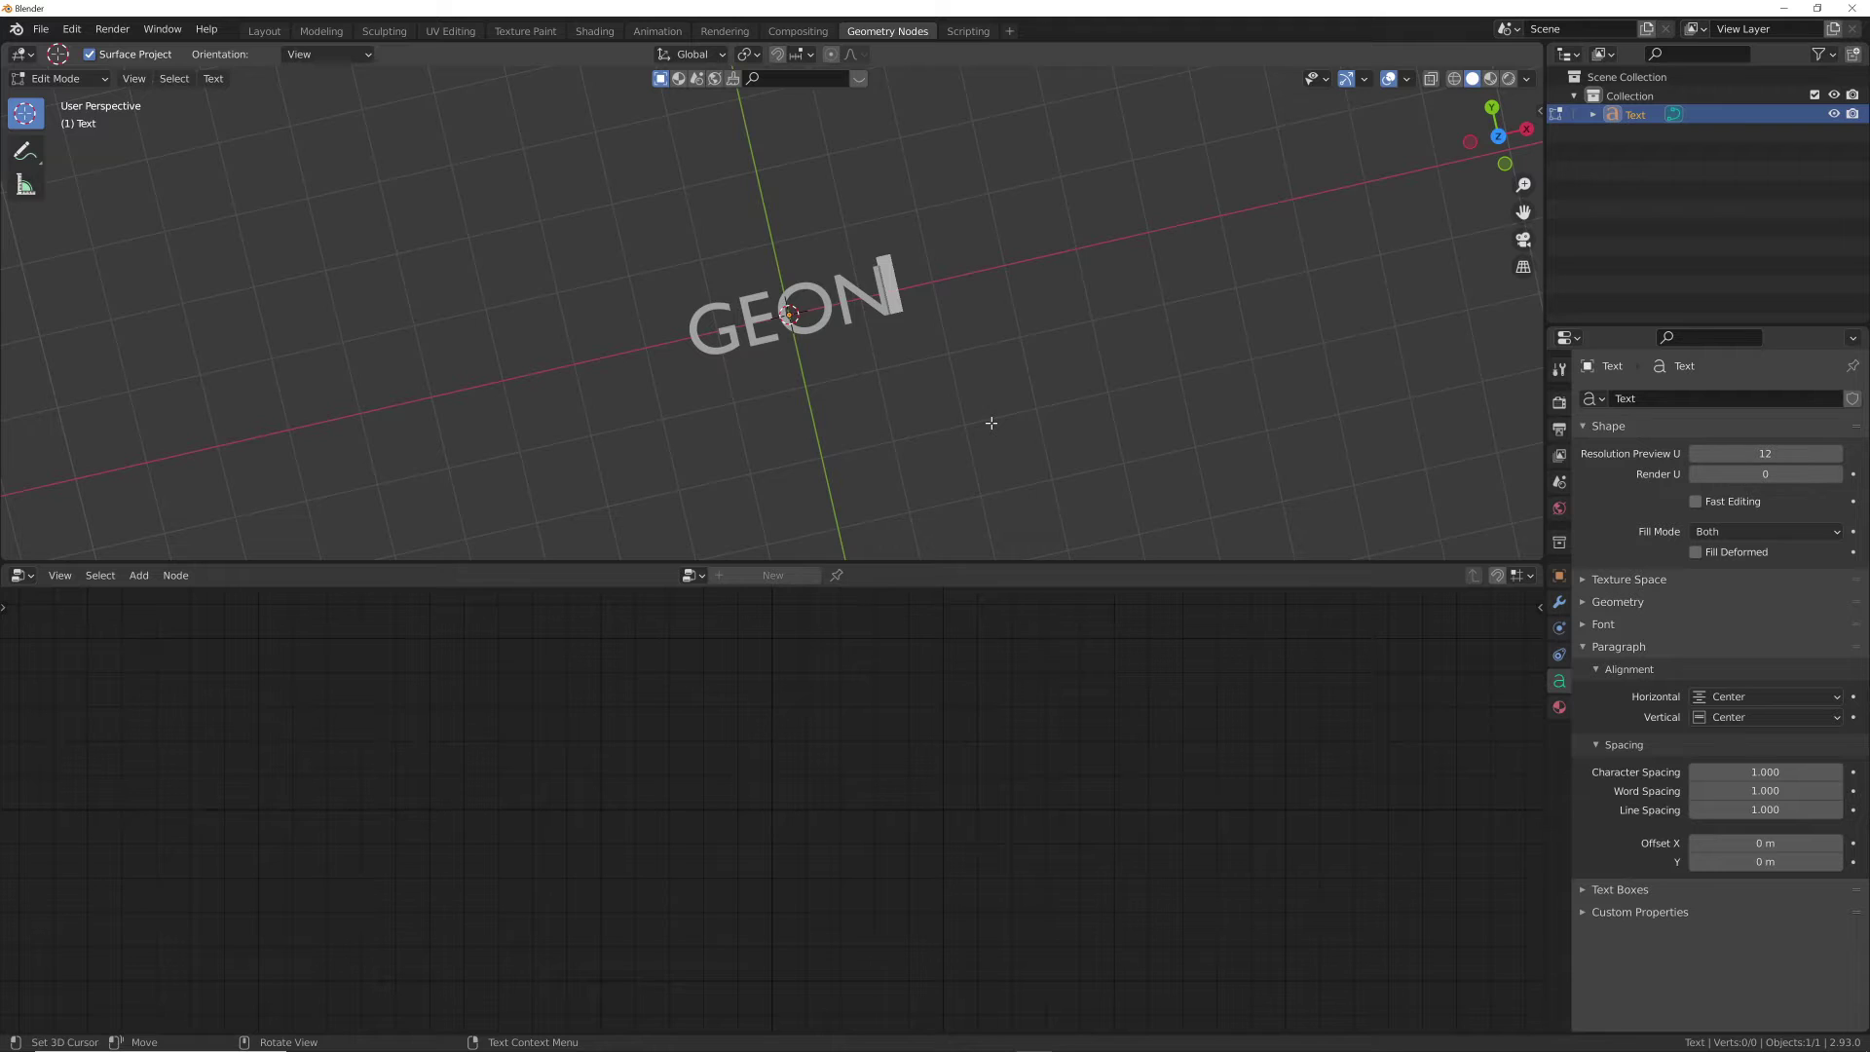
key(Tab)
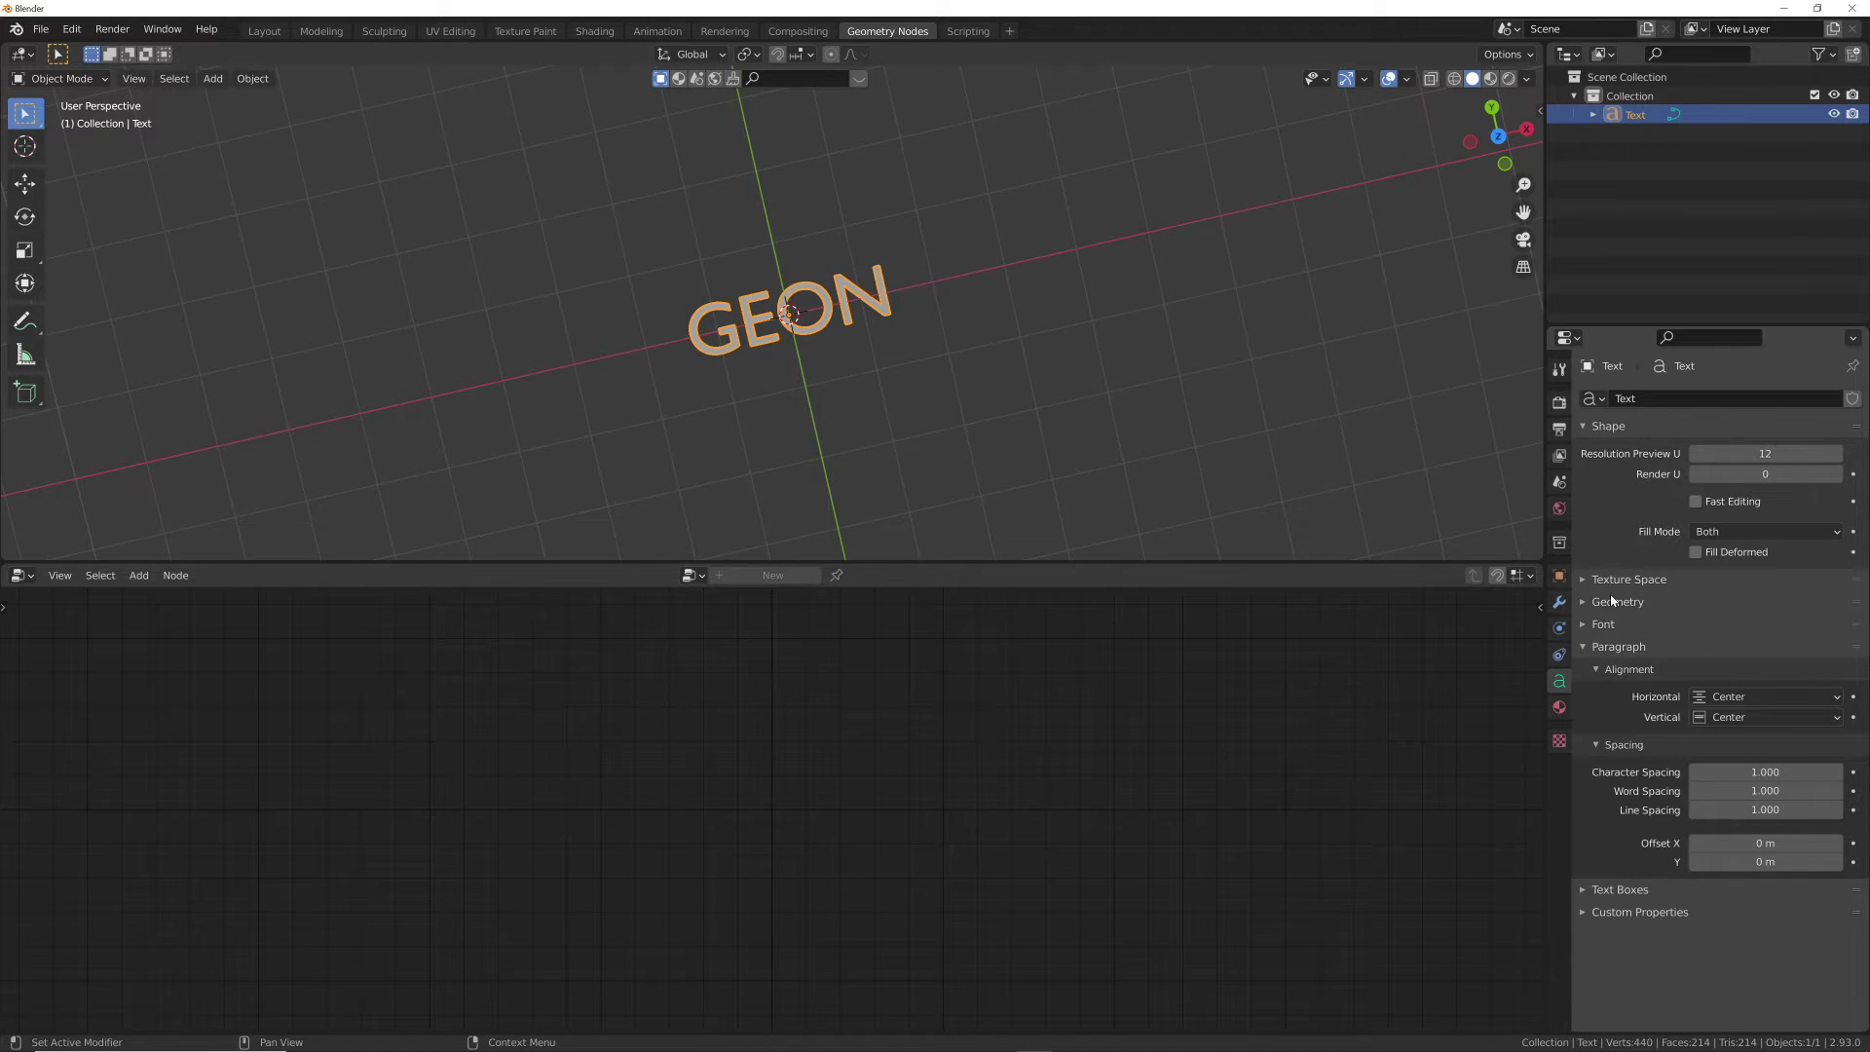
Load corbelb.ttf from the Windows fonts folder as the text's regular font.
click(1604, 624)
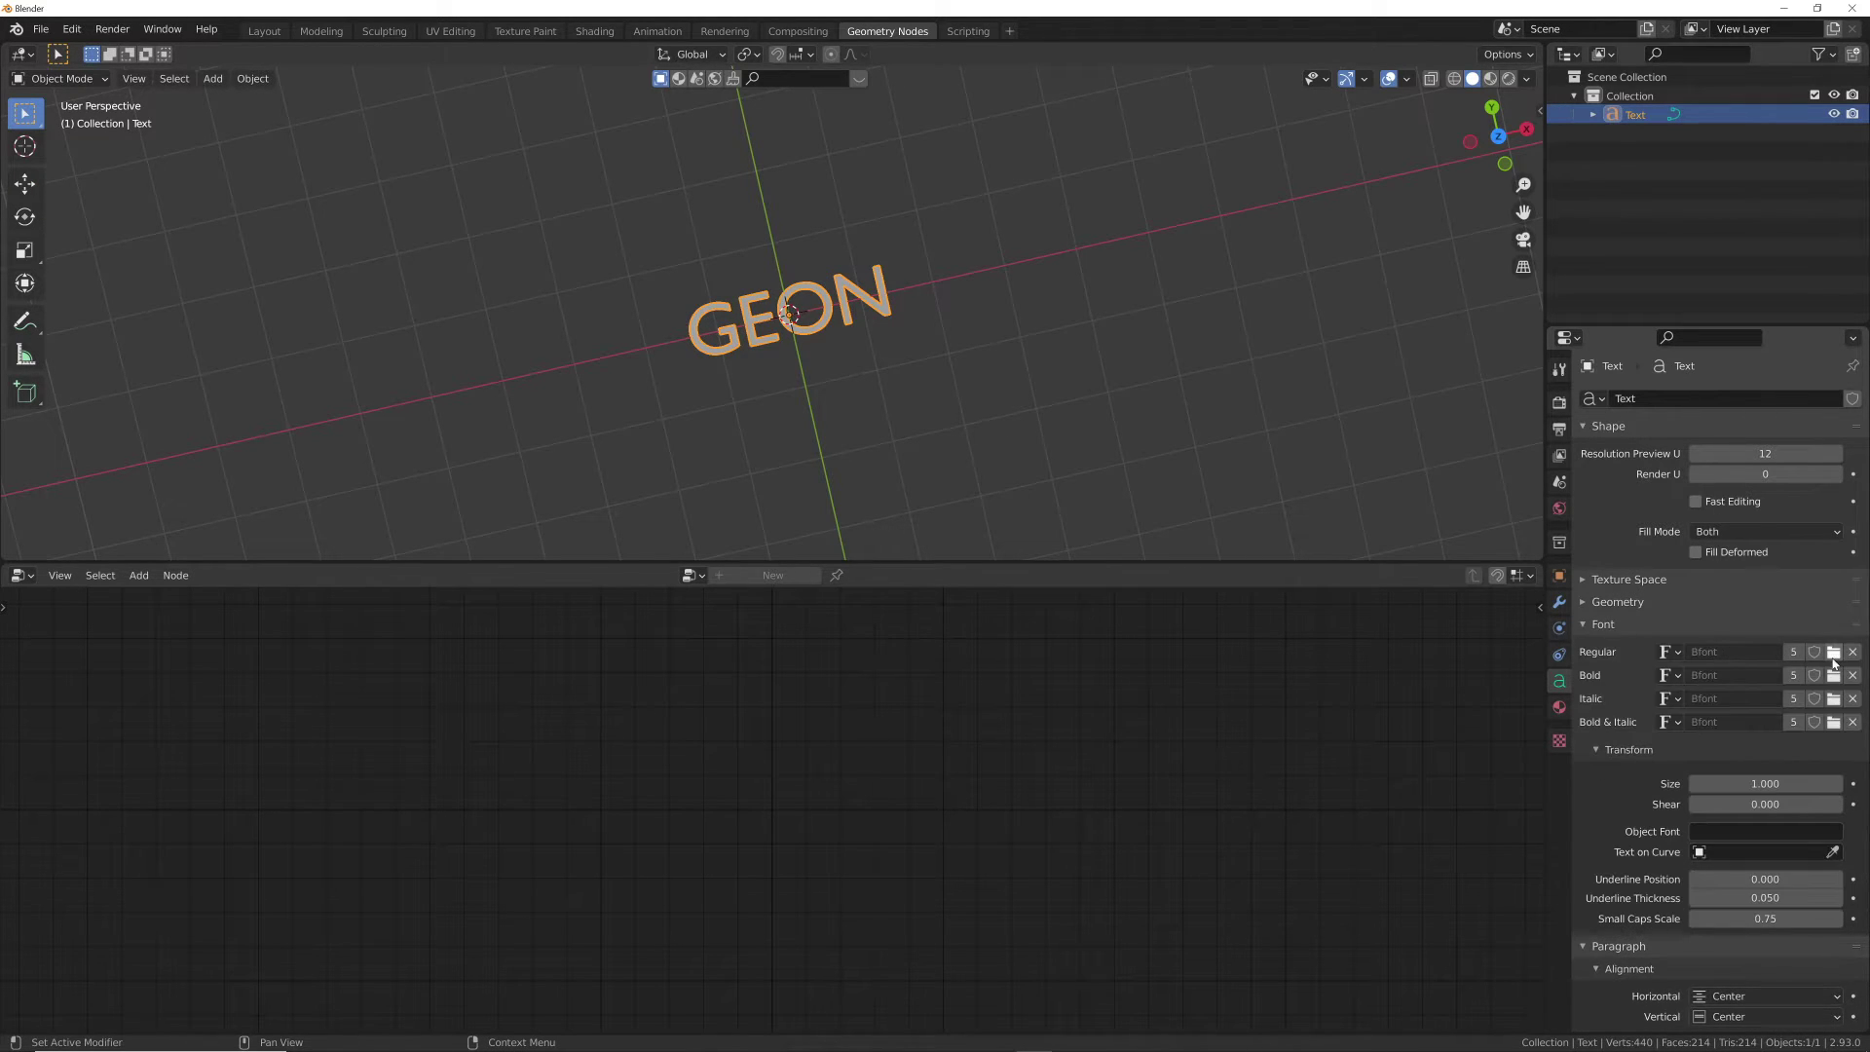
click(1833, 652)
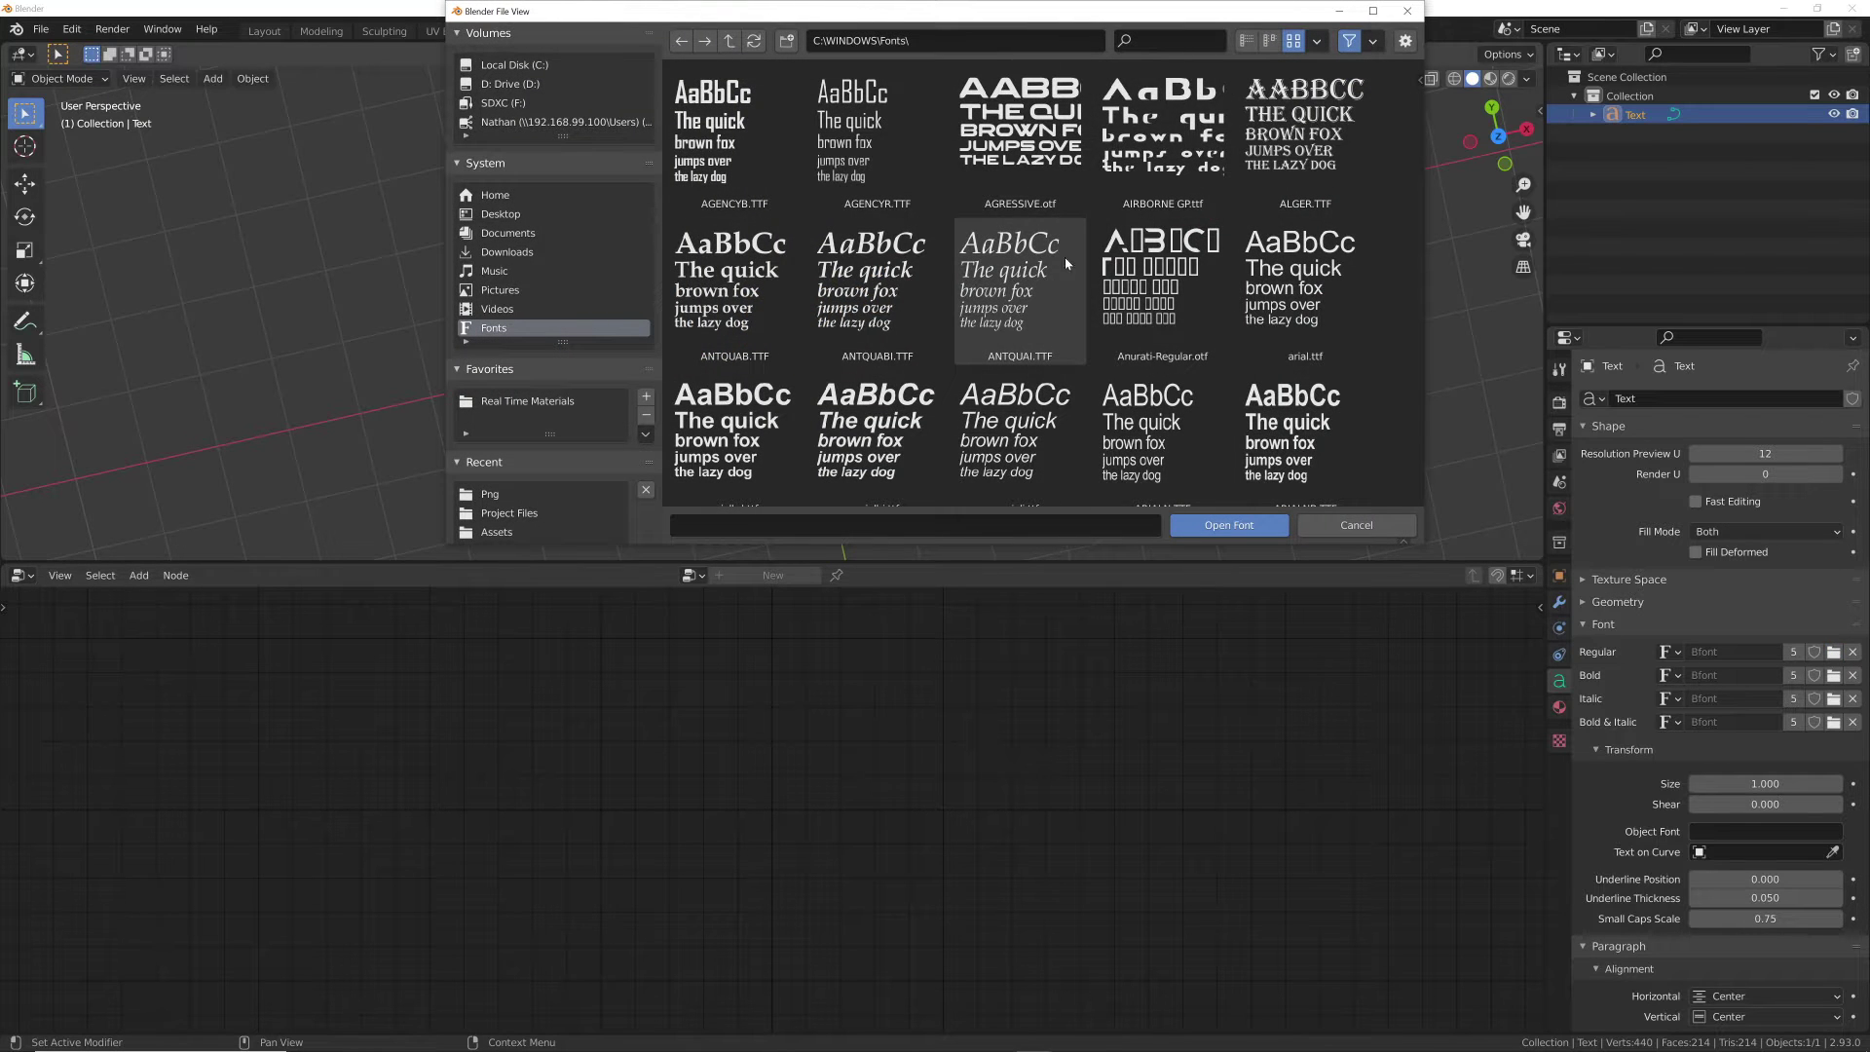
scroll(1066, 256, down, 8)
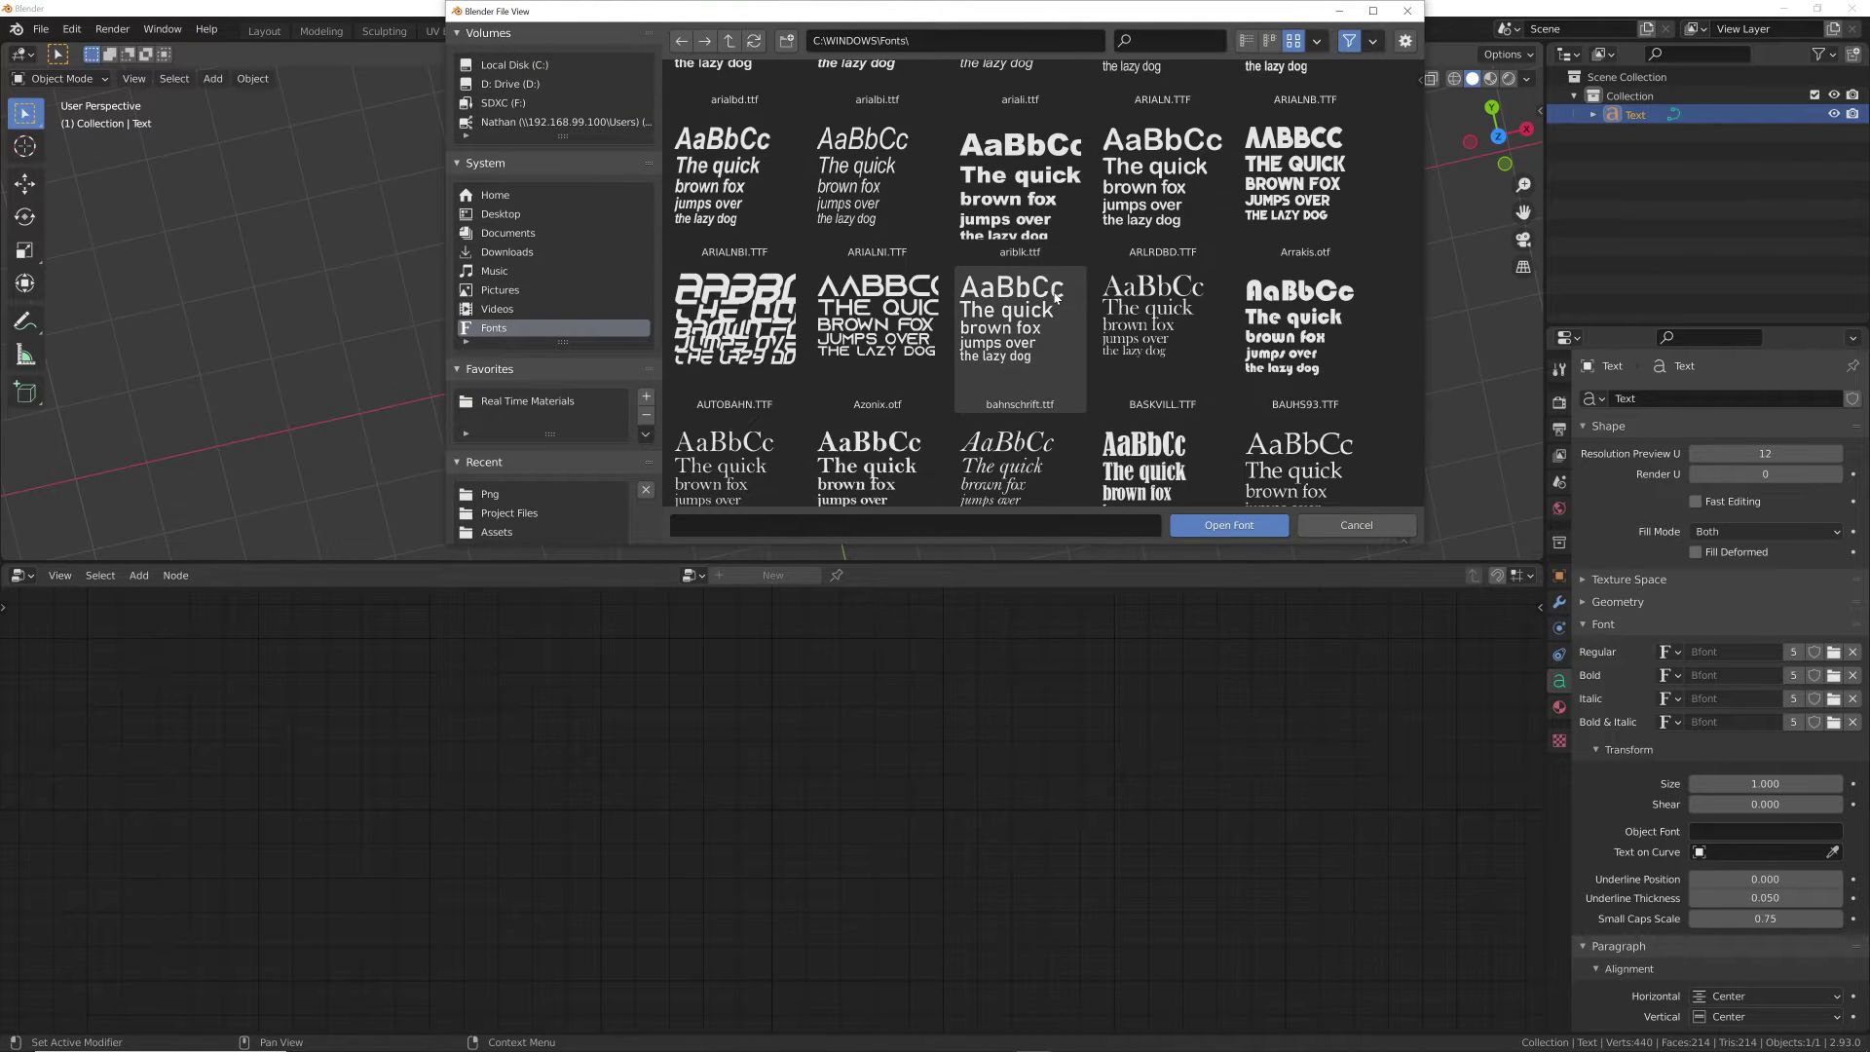
scroll(1054, 298, down, 2)
scroll(1055, 298, down, 15)
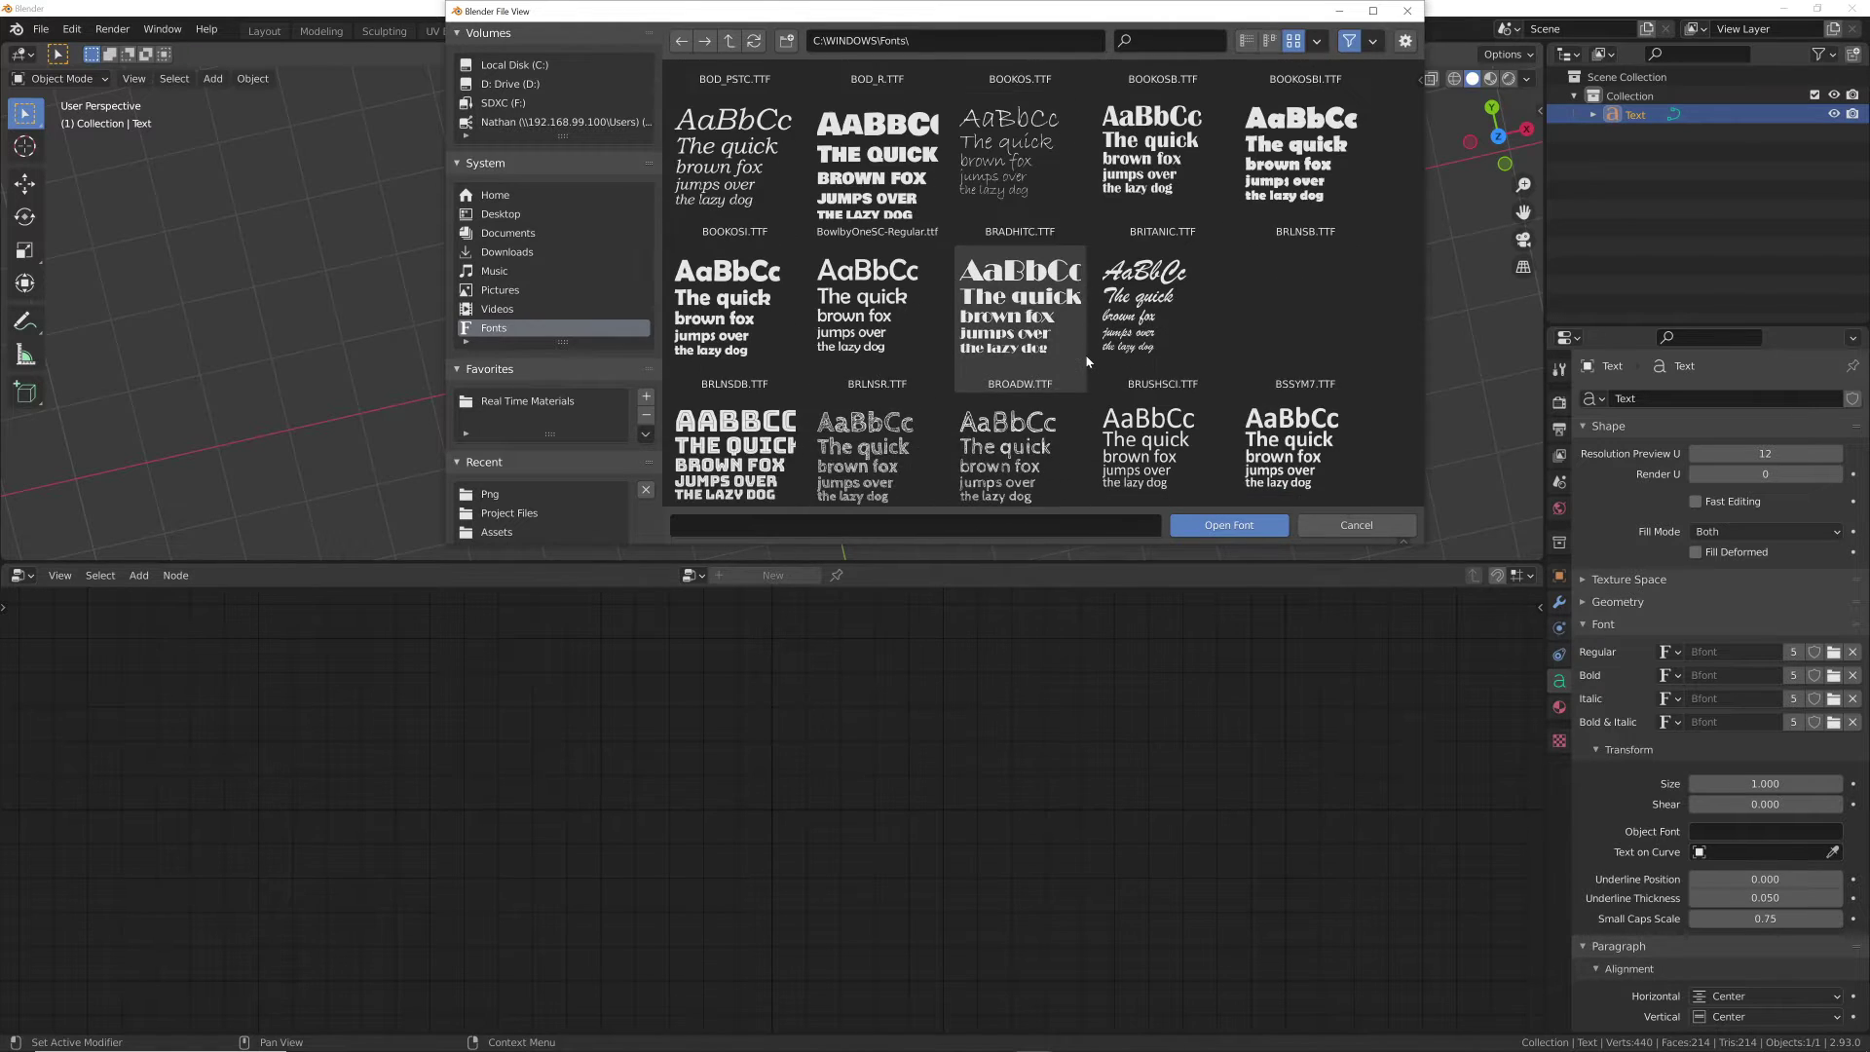
scroll(1091, 351, down, 6)
scroll(1098, 337, down, 10)
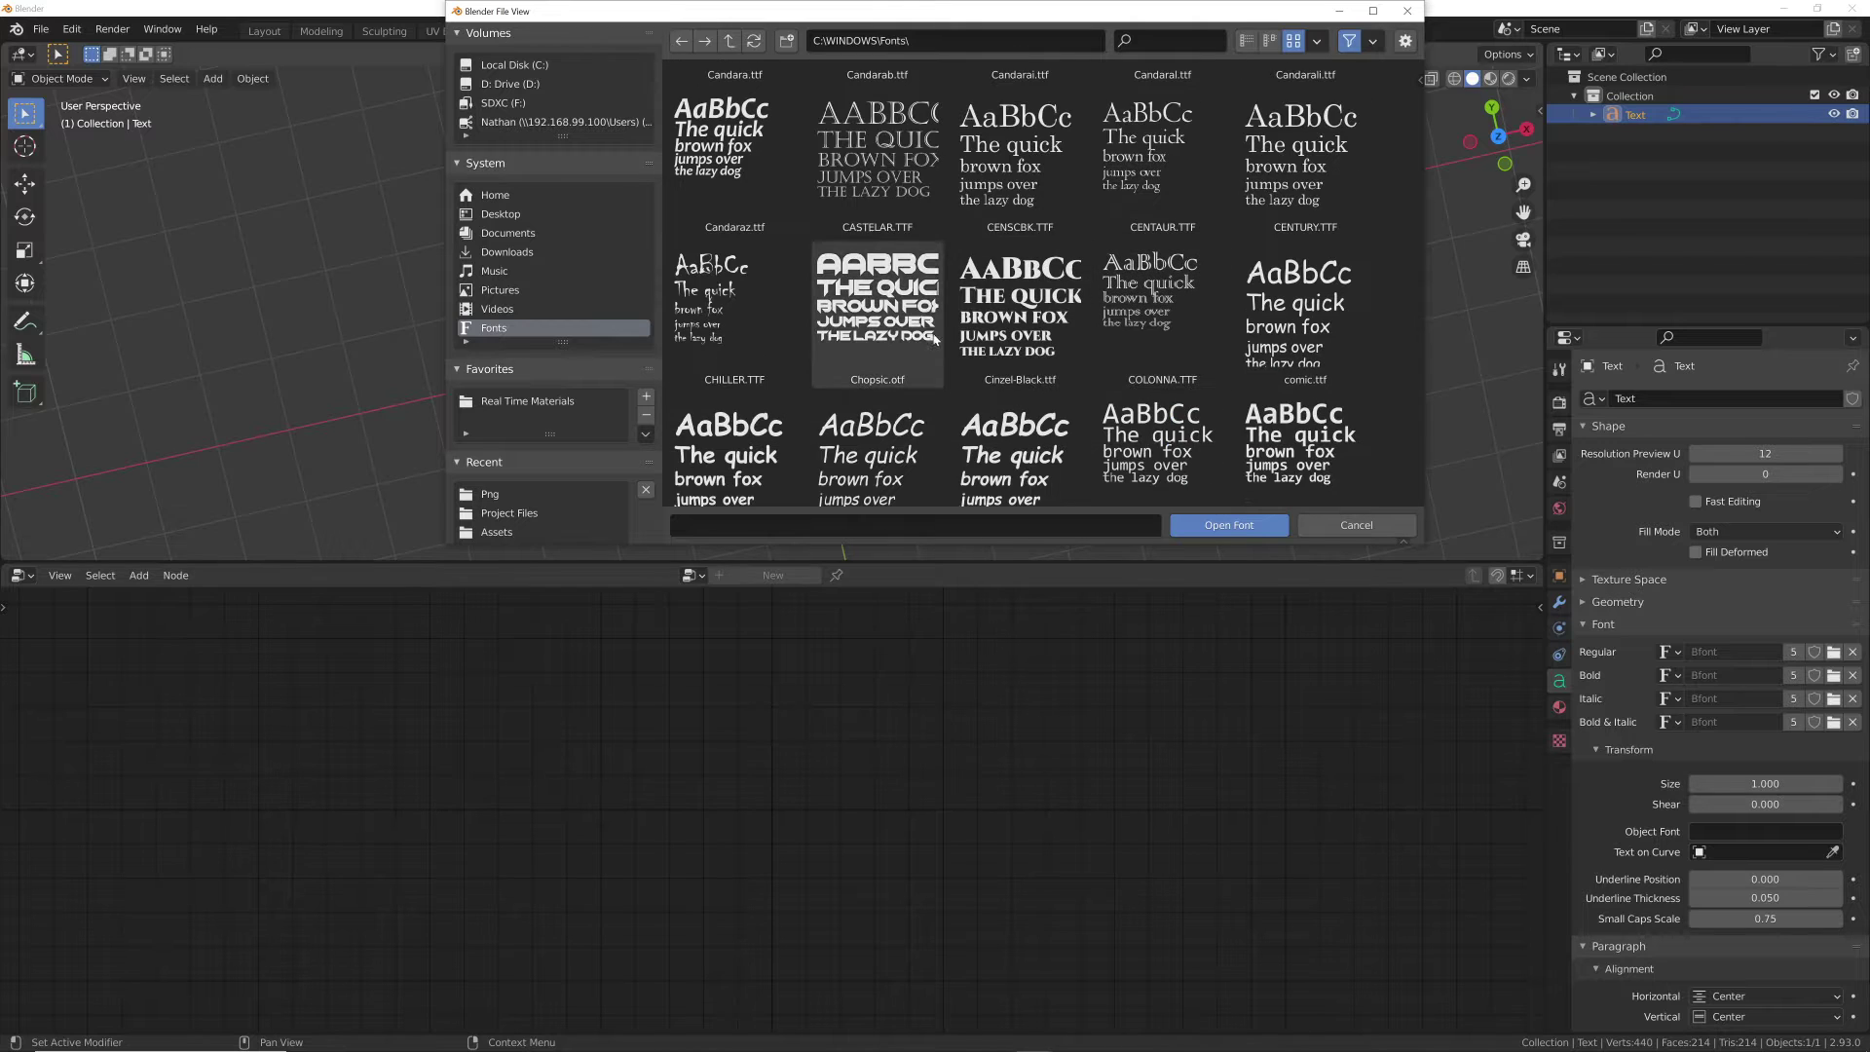
scroll(1096, 335, down, 8)
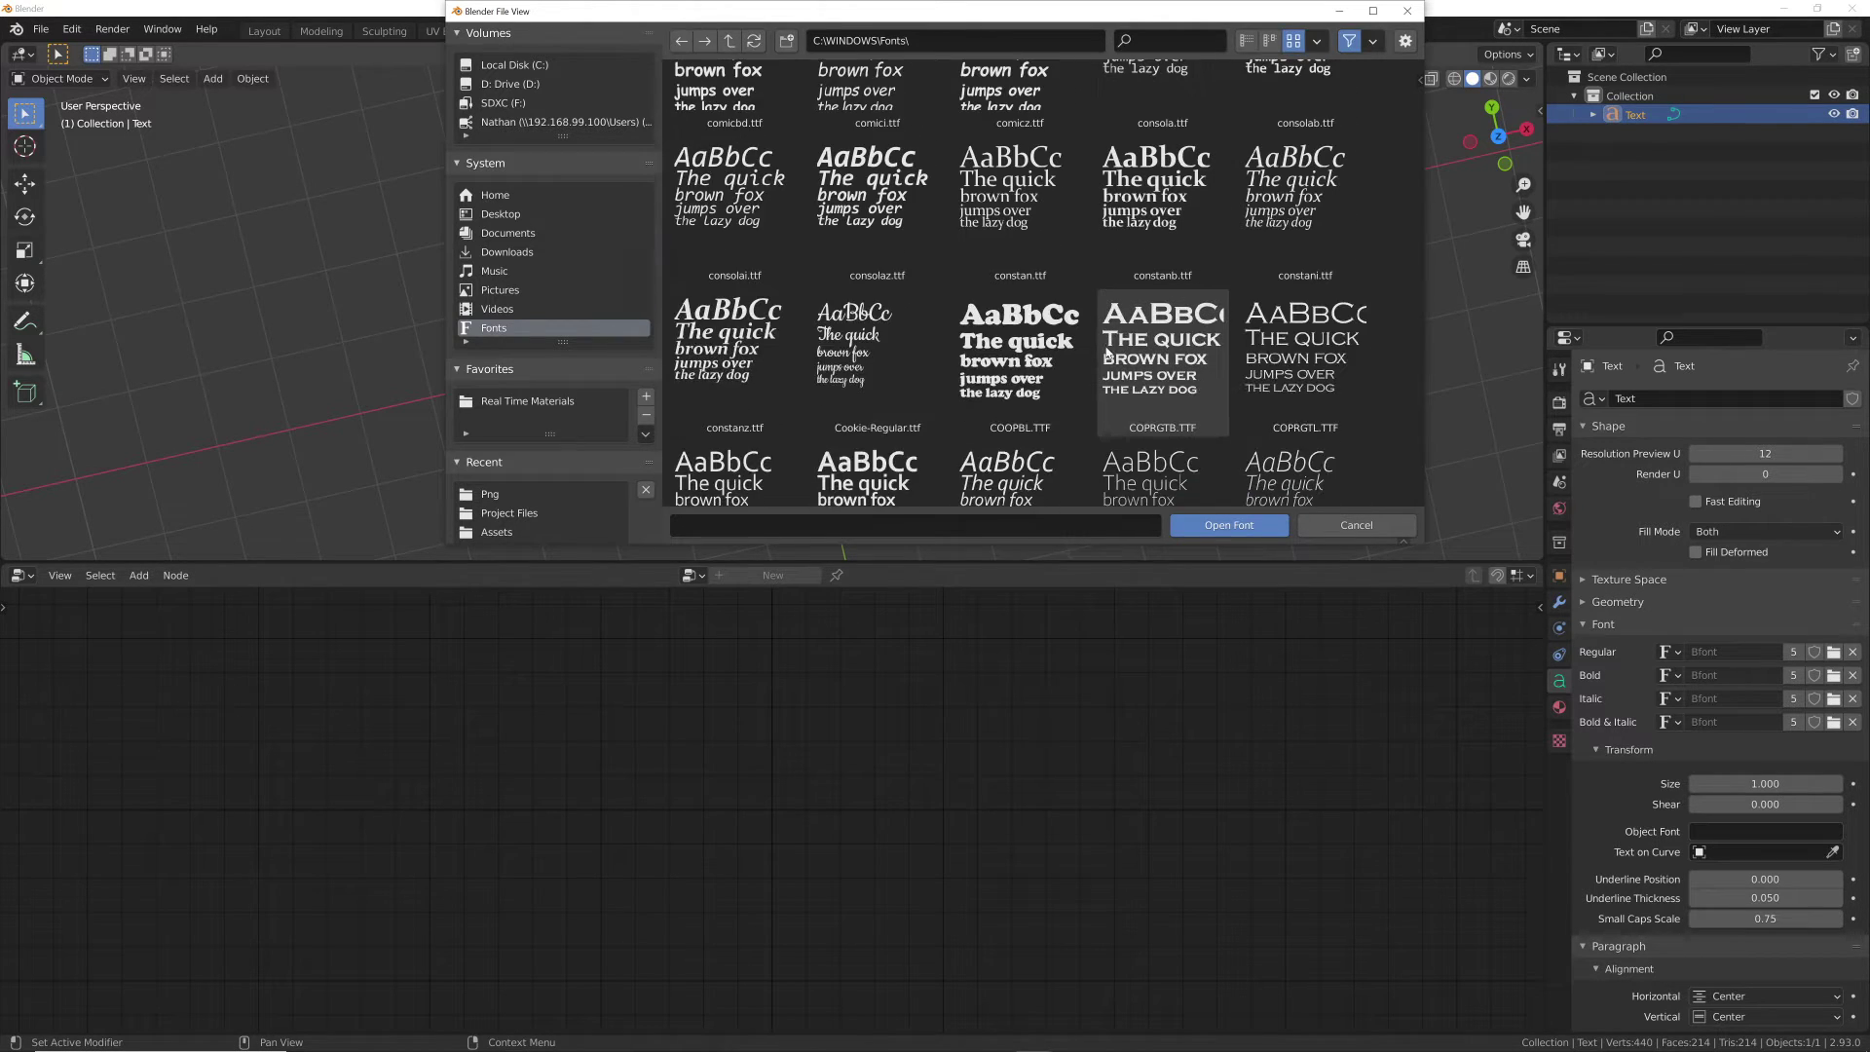
scroll(1159, 370, down, 3)
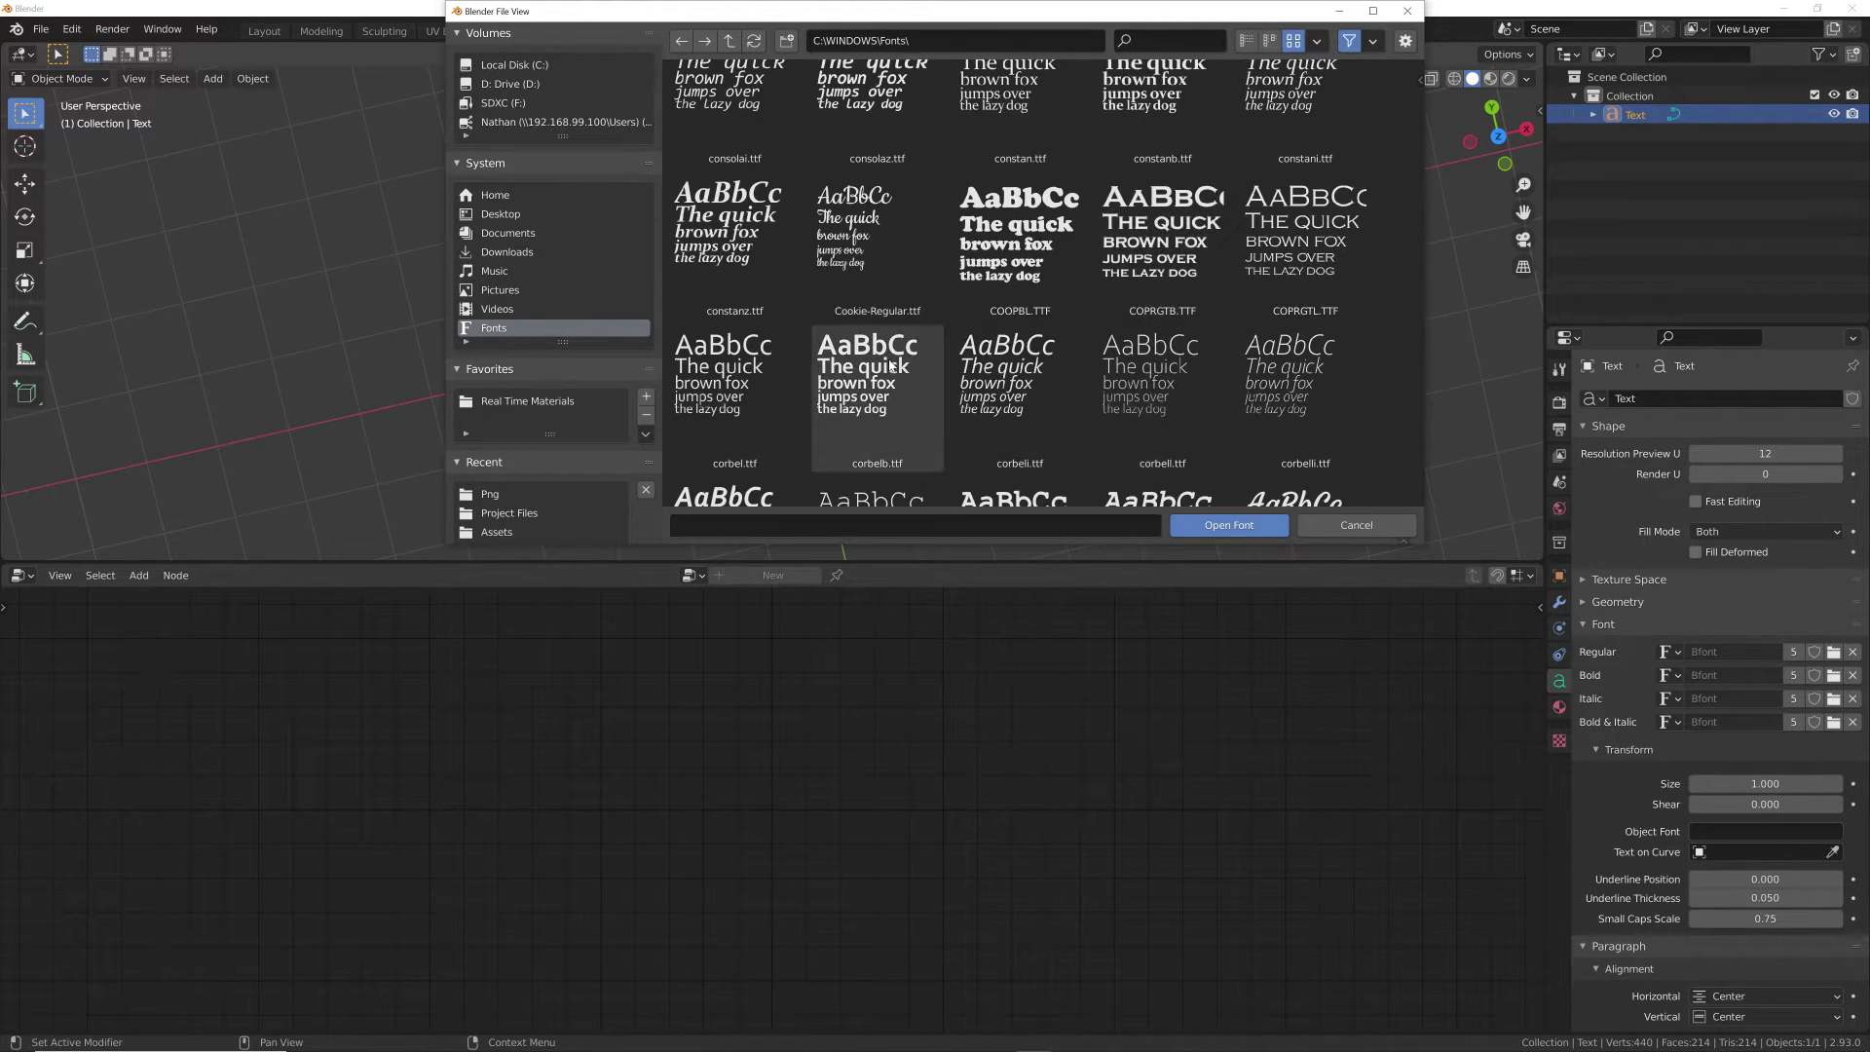
double_click(888, 365)
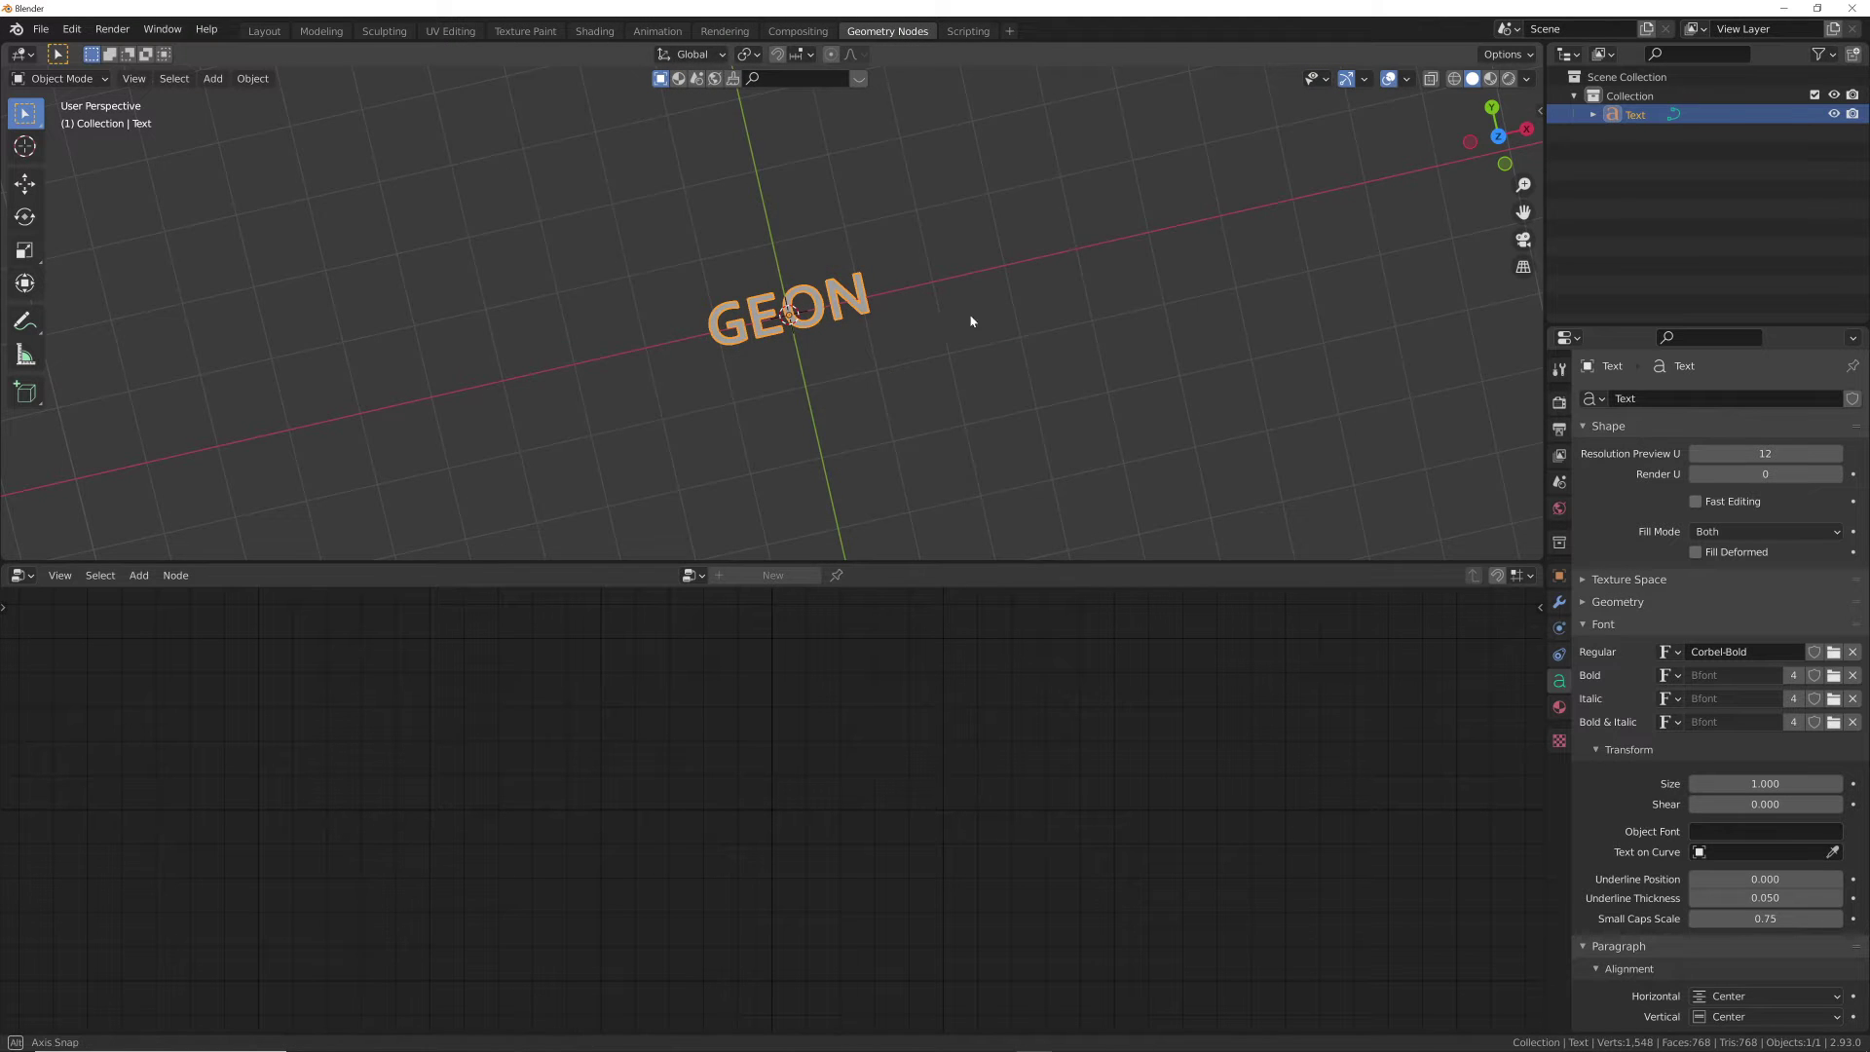
Convert the GEON text object to a mesh.
middle_drag(968, 313, 1010, 380)
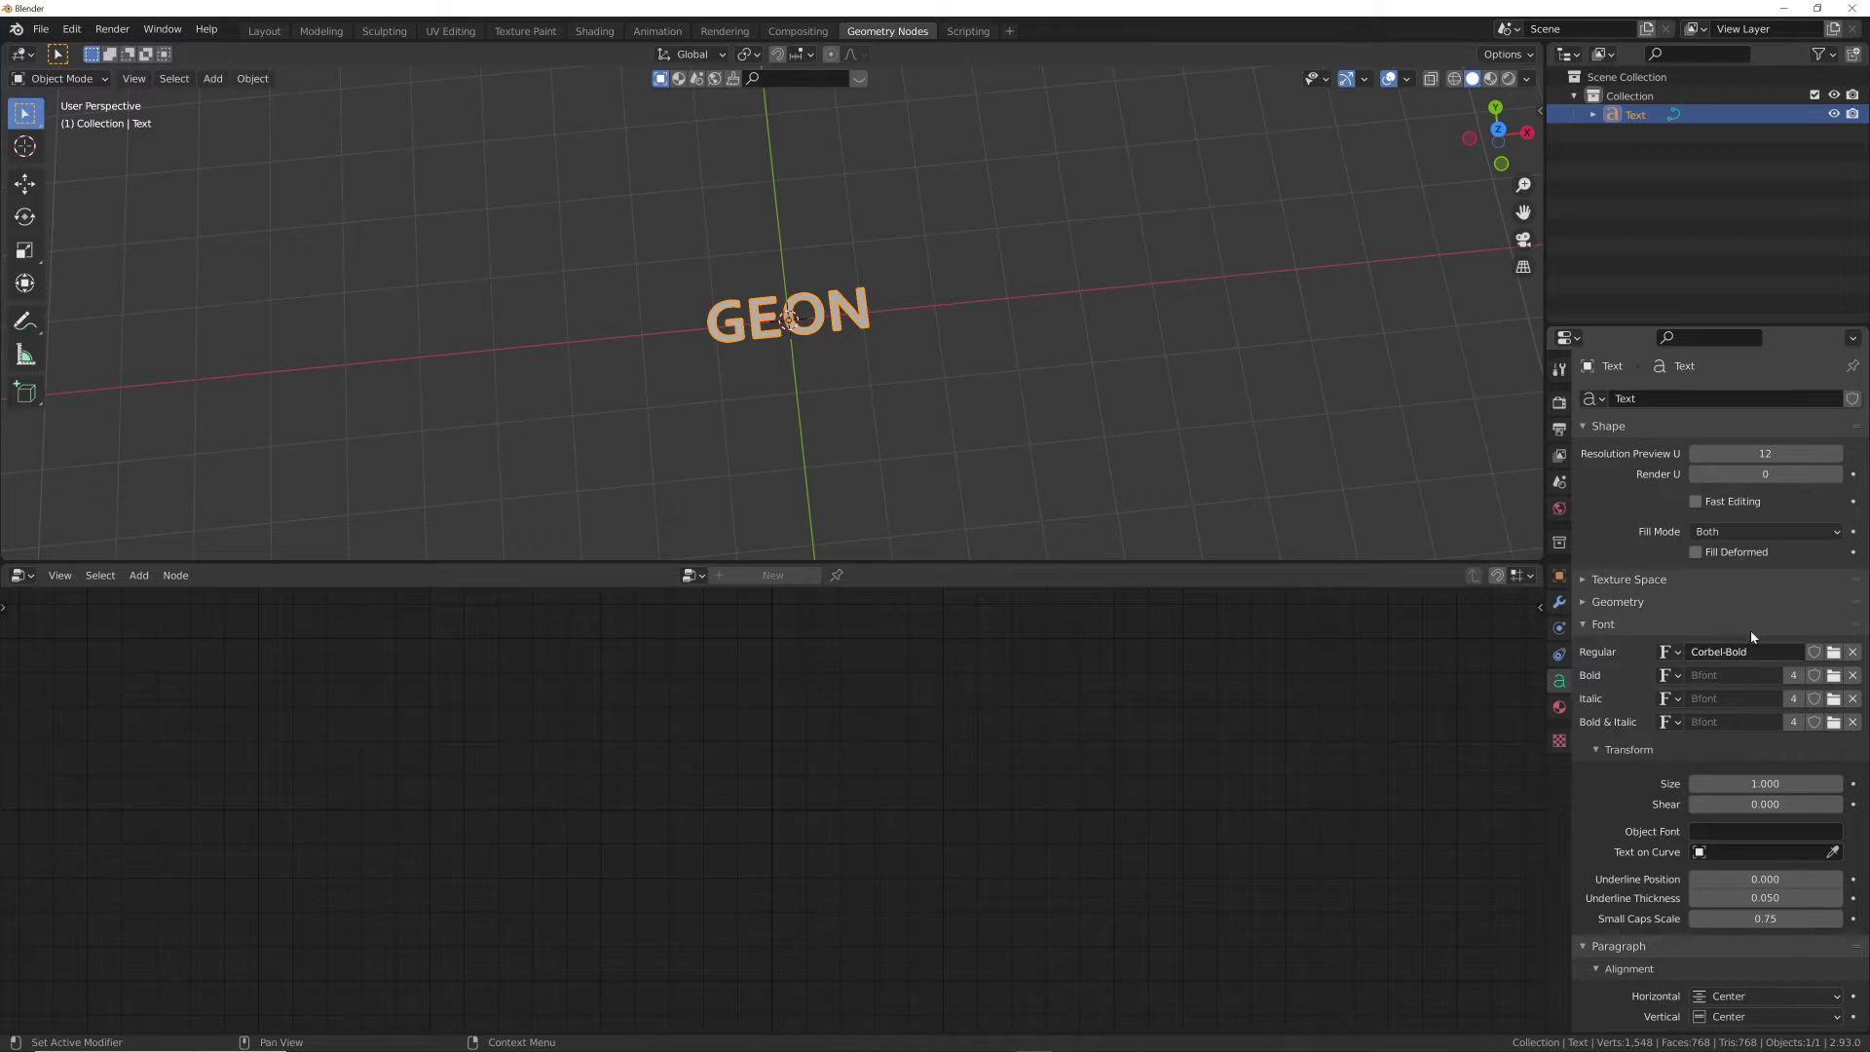
middle_drag(890, 341, 923, 388)
scroll(884, 421, up, 3)
scroll(977, 435, down, 3)
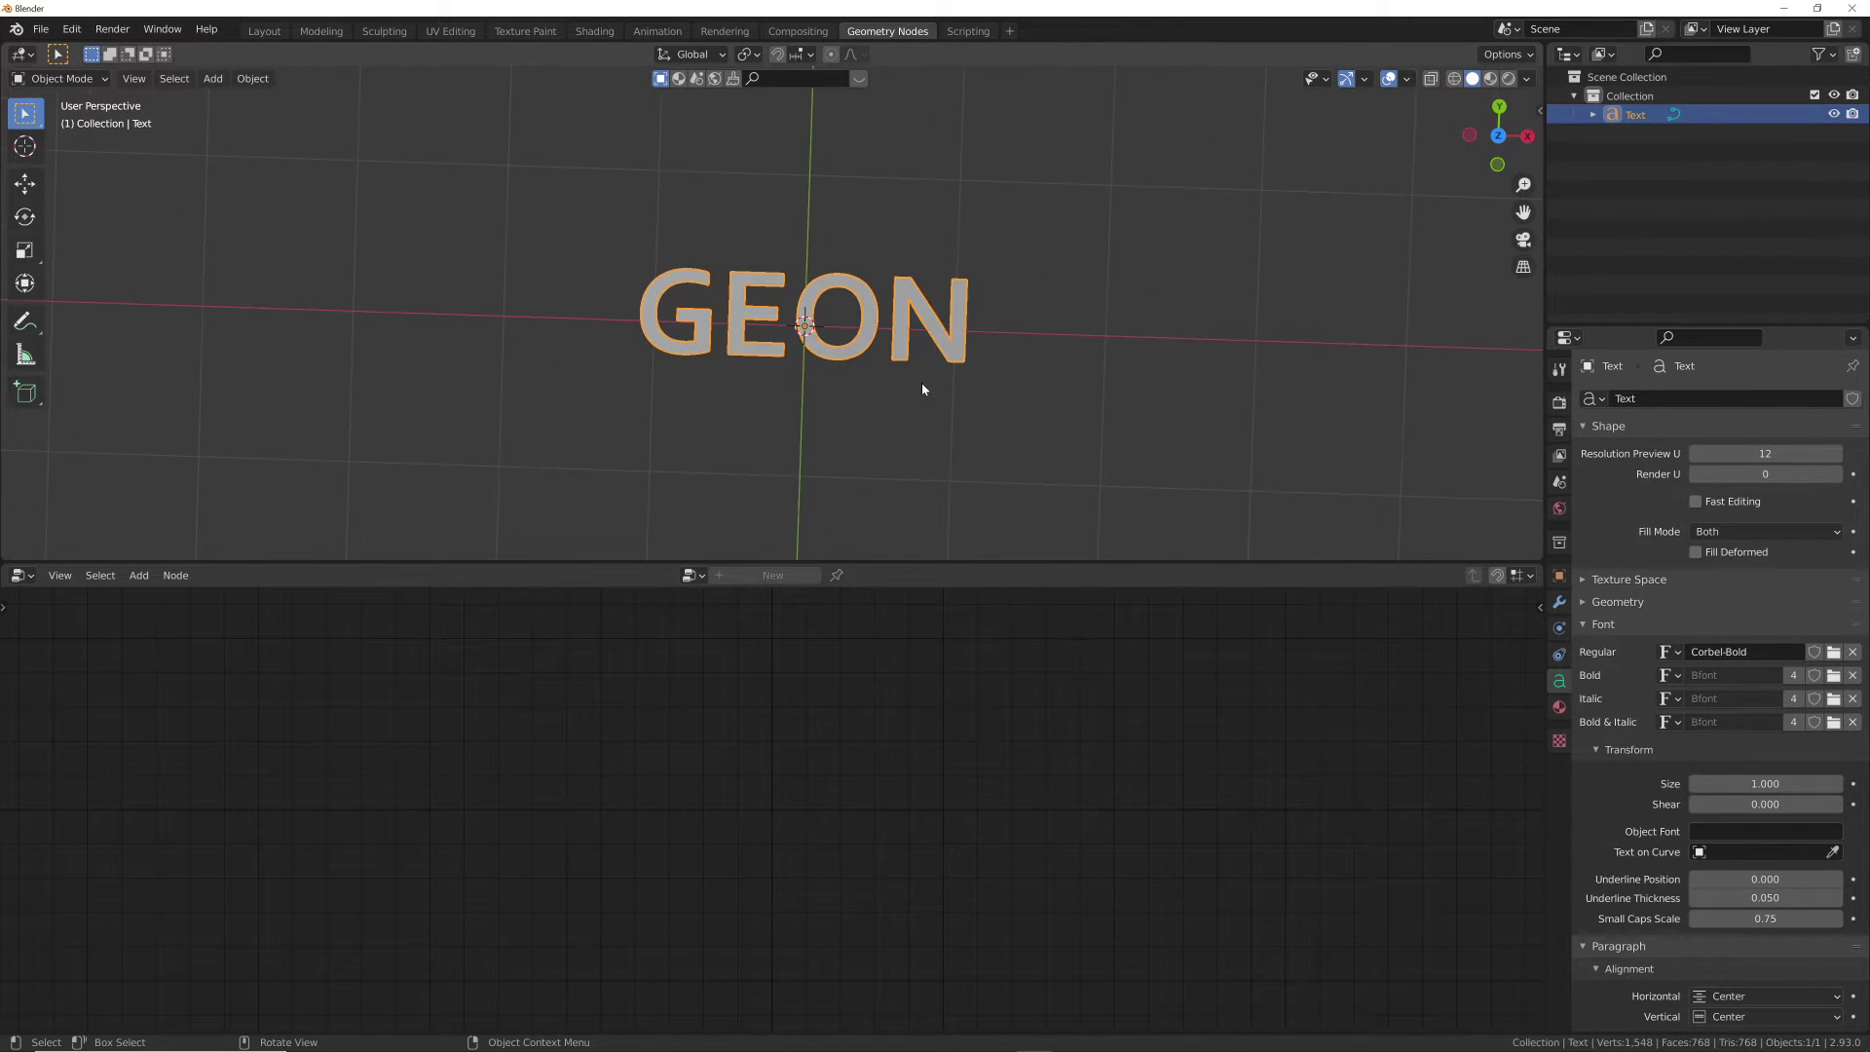
right_click(1009, 303)
mouse_move(961, 347)
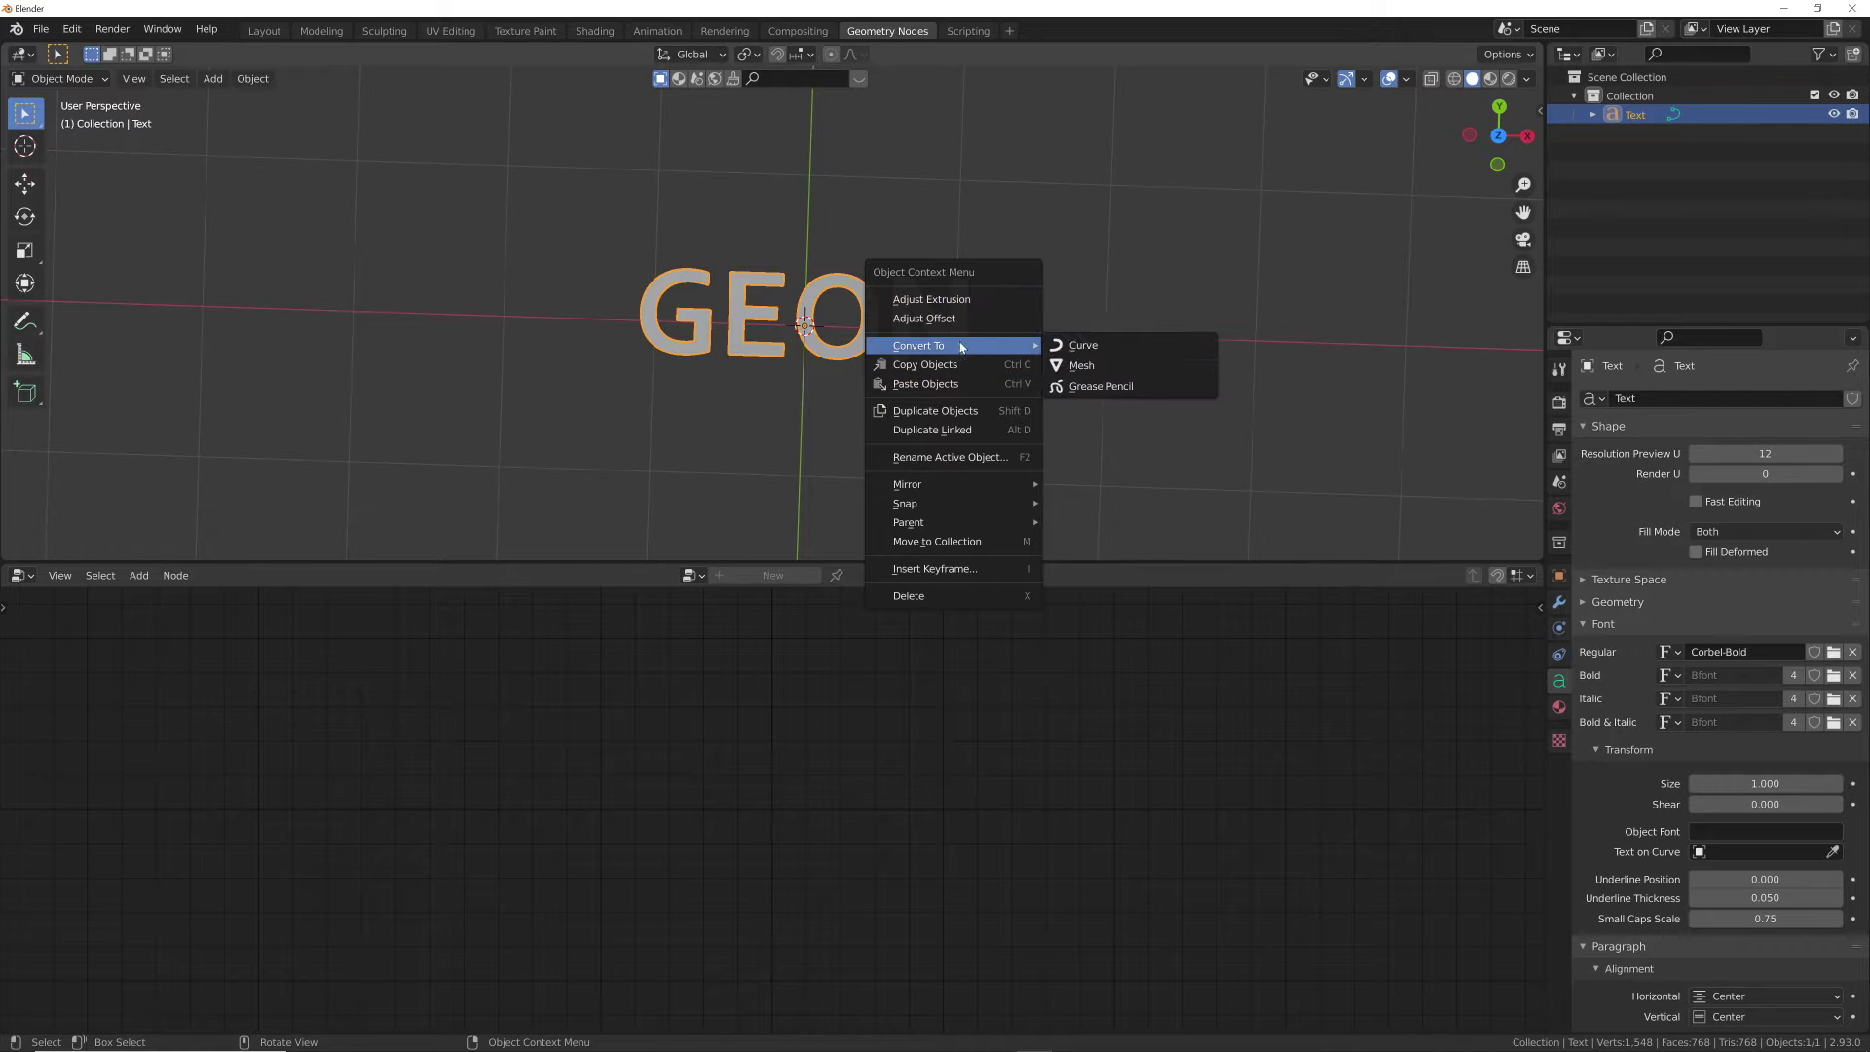
click(1081, 365)
Select all of the GEON mesh's geometry in Edit Mode and return to Object Mode.
key(Tab)
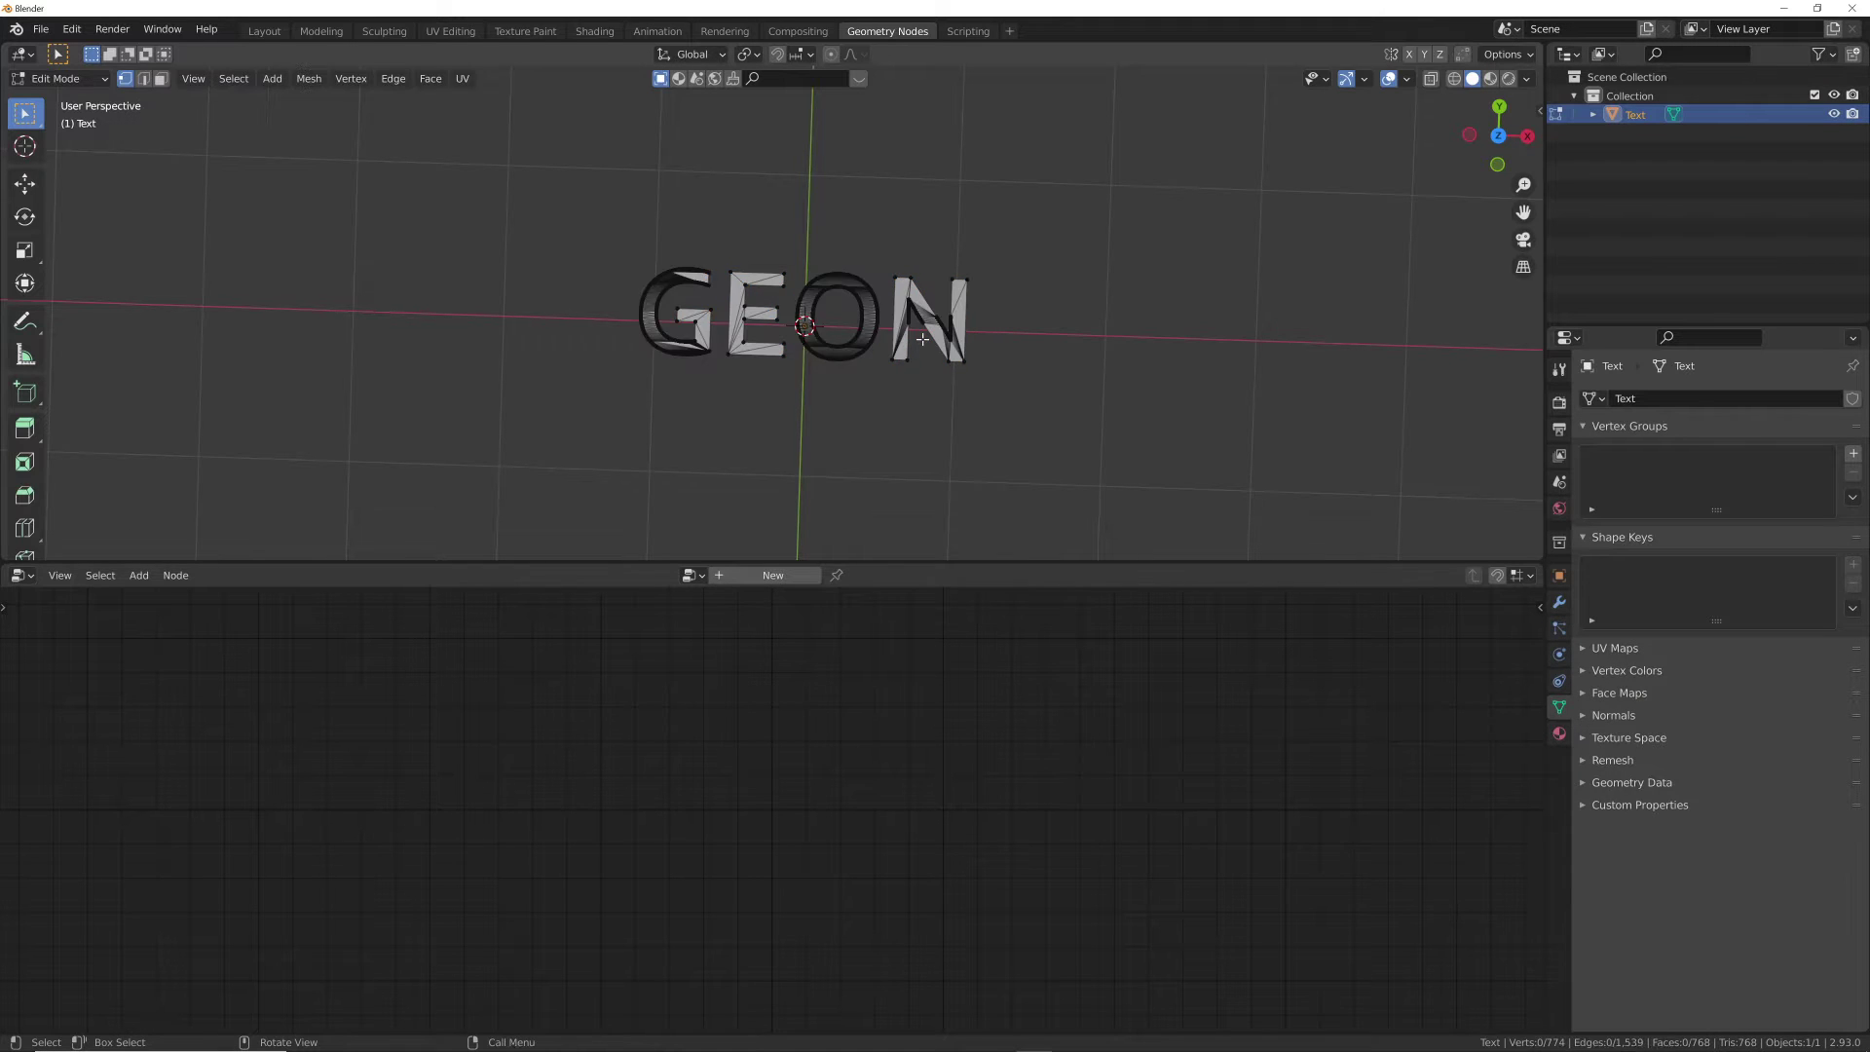
key(a)
scroll(922, 339, up, 5)
key(Tab)
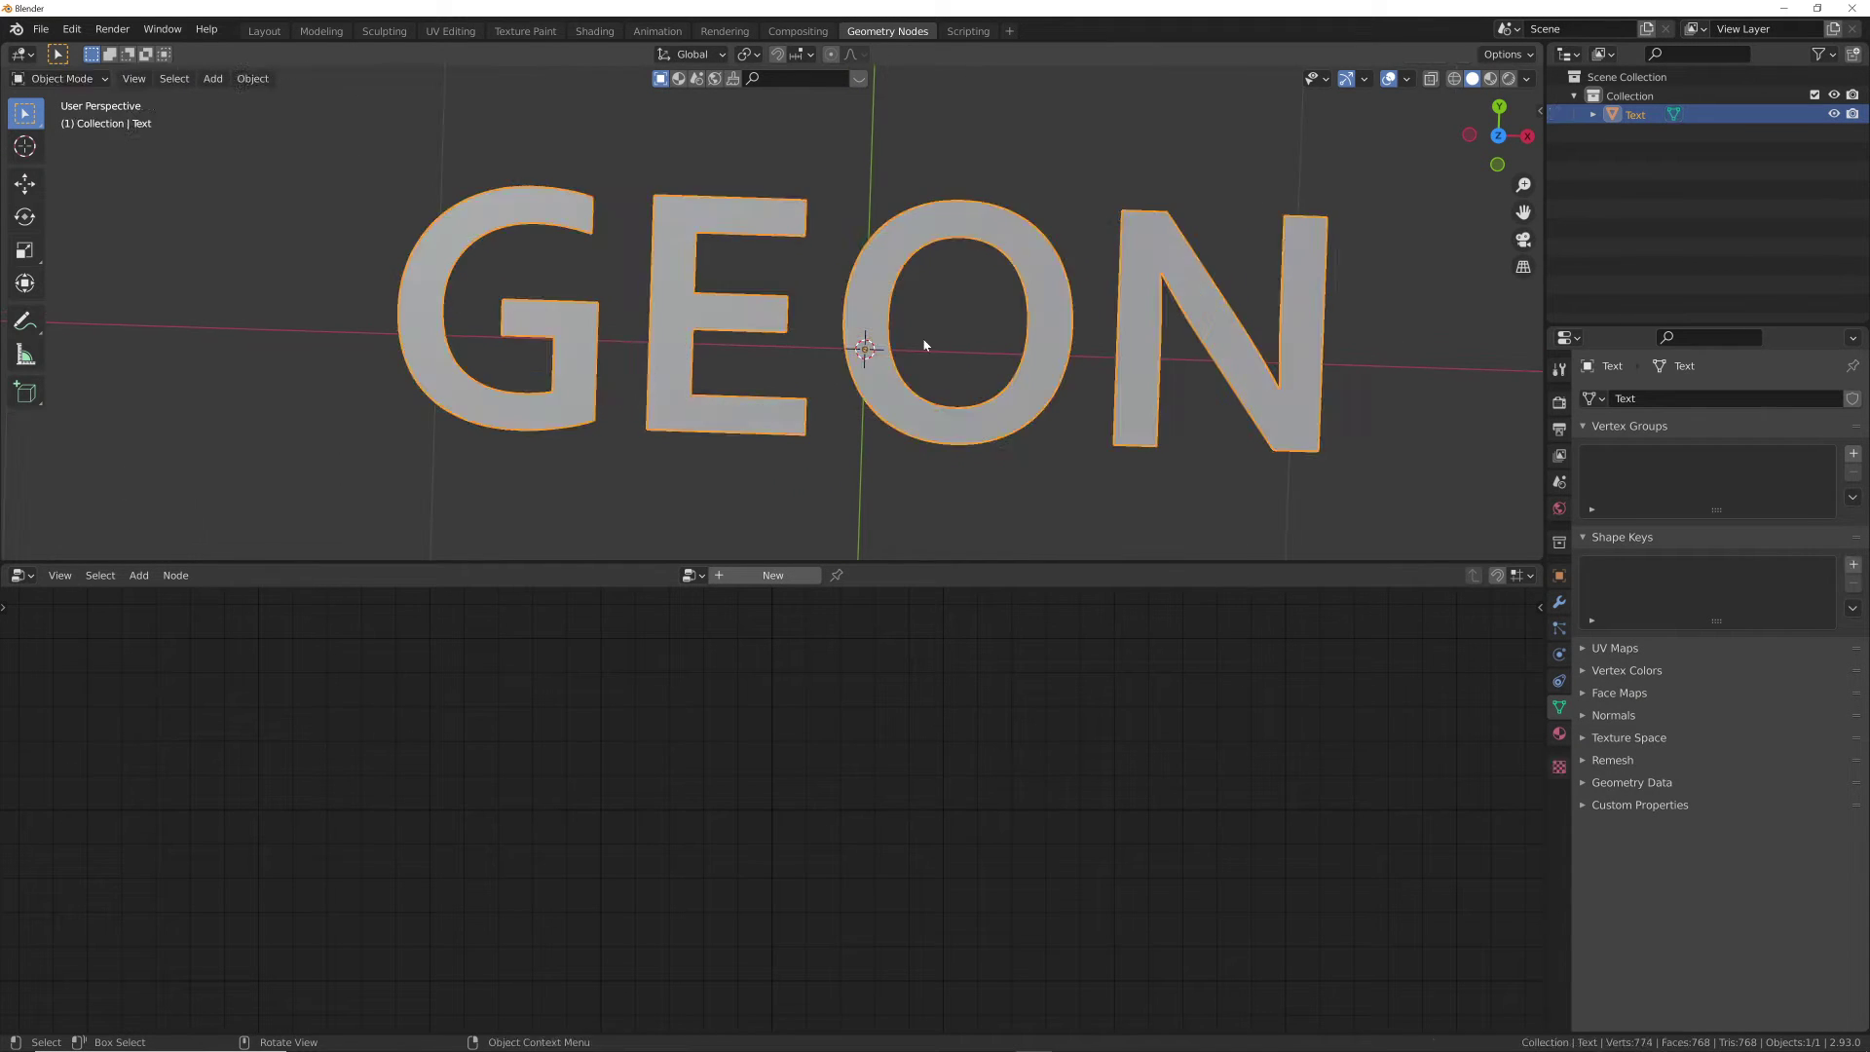
Rotate the GEON mesh 90° about the global X axis so the letters stand upright.
key(r)
key(x)
key(9)
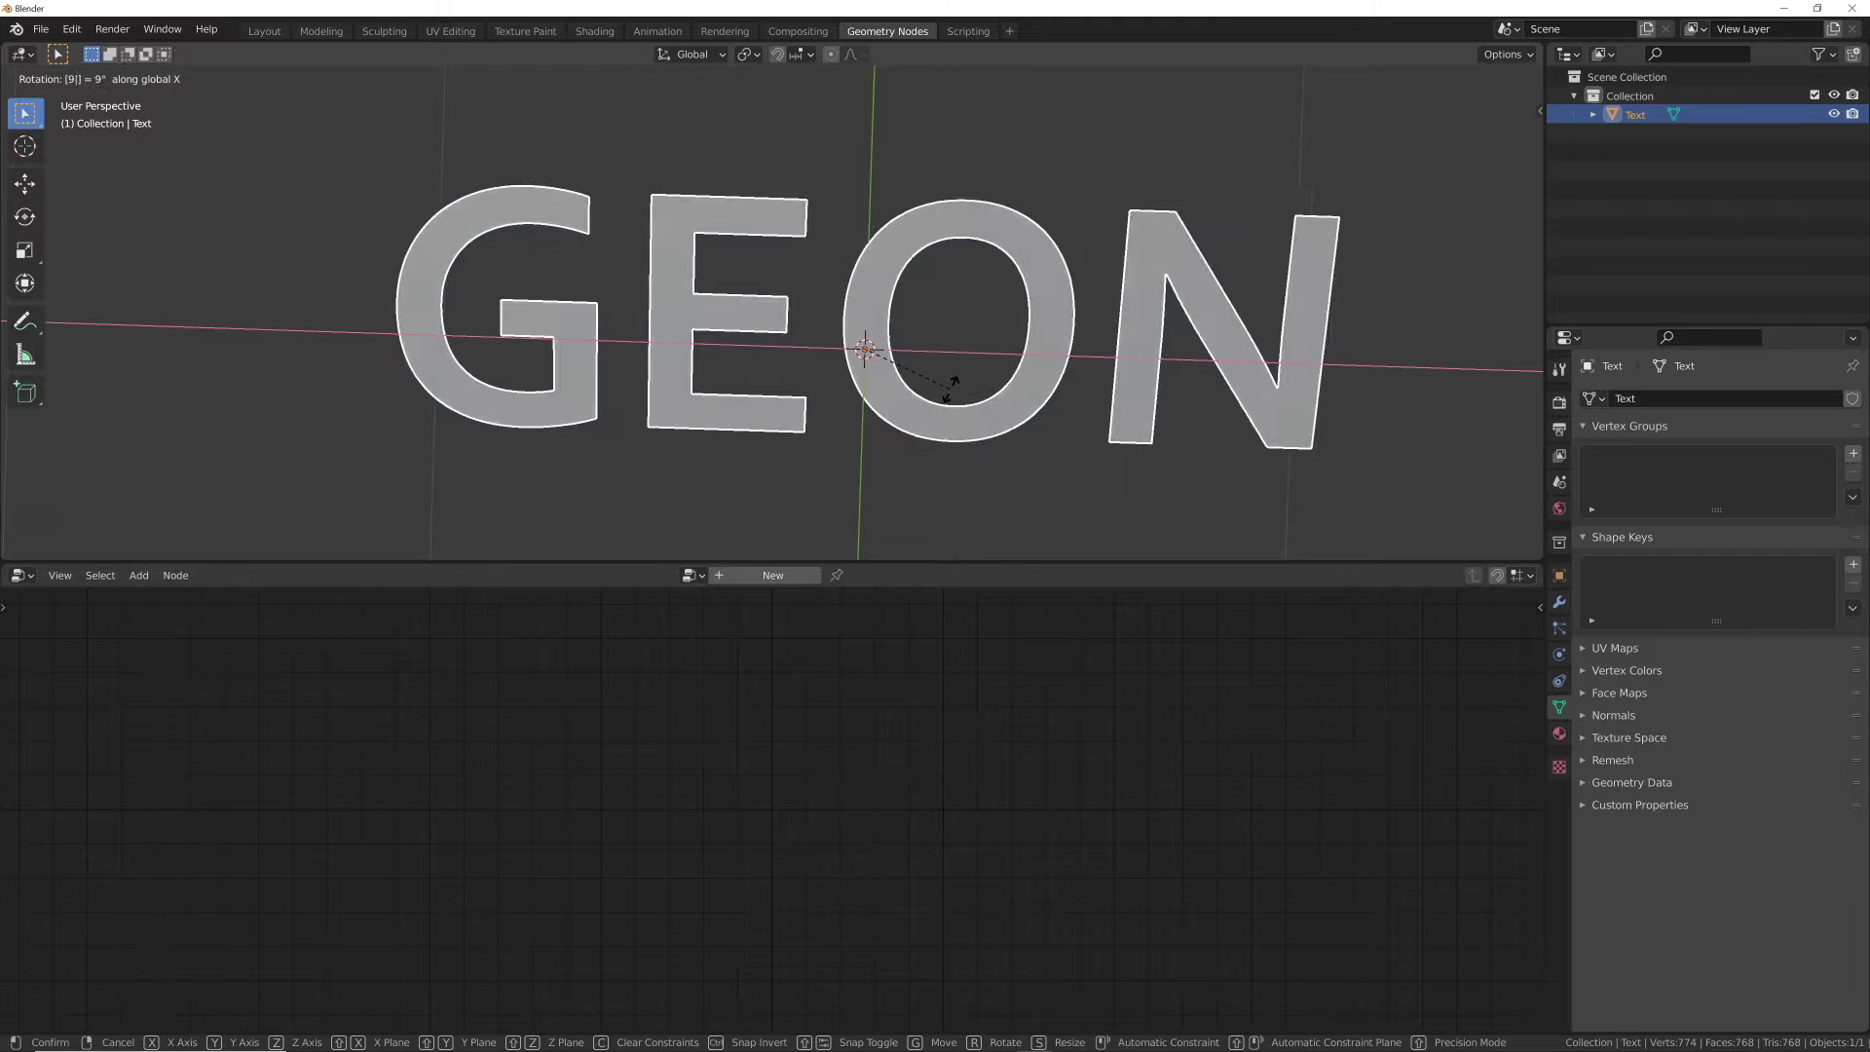
key(0)
key(Return)
middle_drag(952, 395, 955, 296)
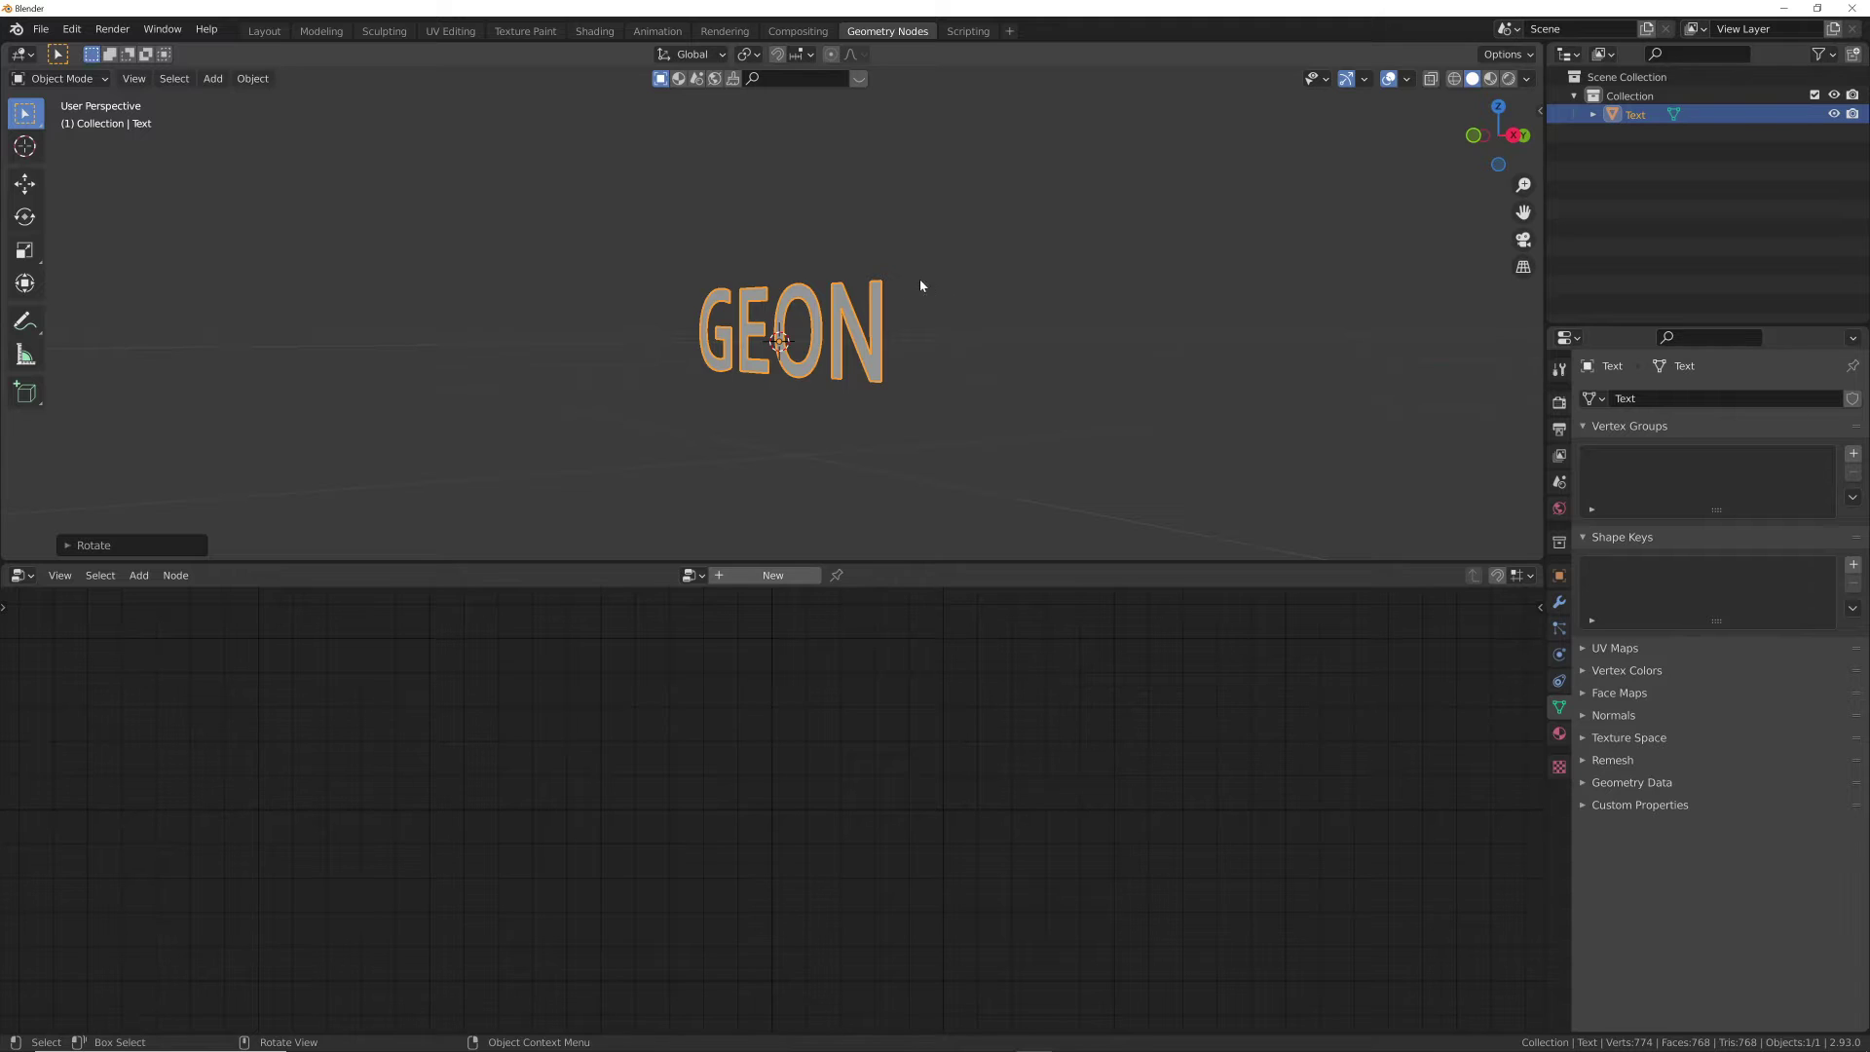
middle_drag(920, 285, 1120, 294)
scroll(905, 371, up, 8)
scroll(1137, 329, down, 6)
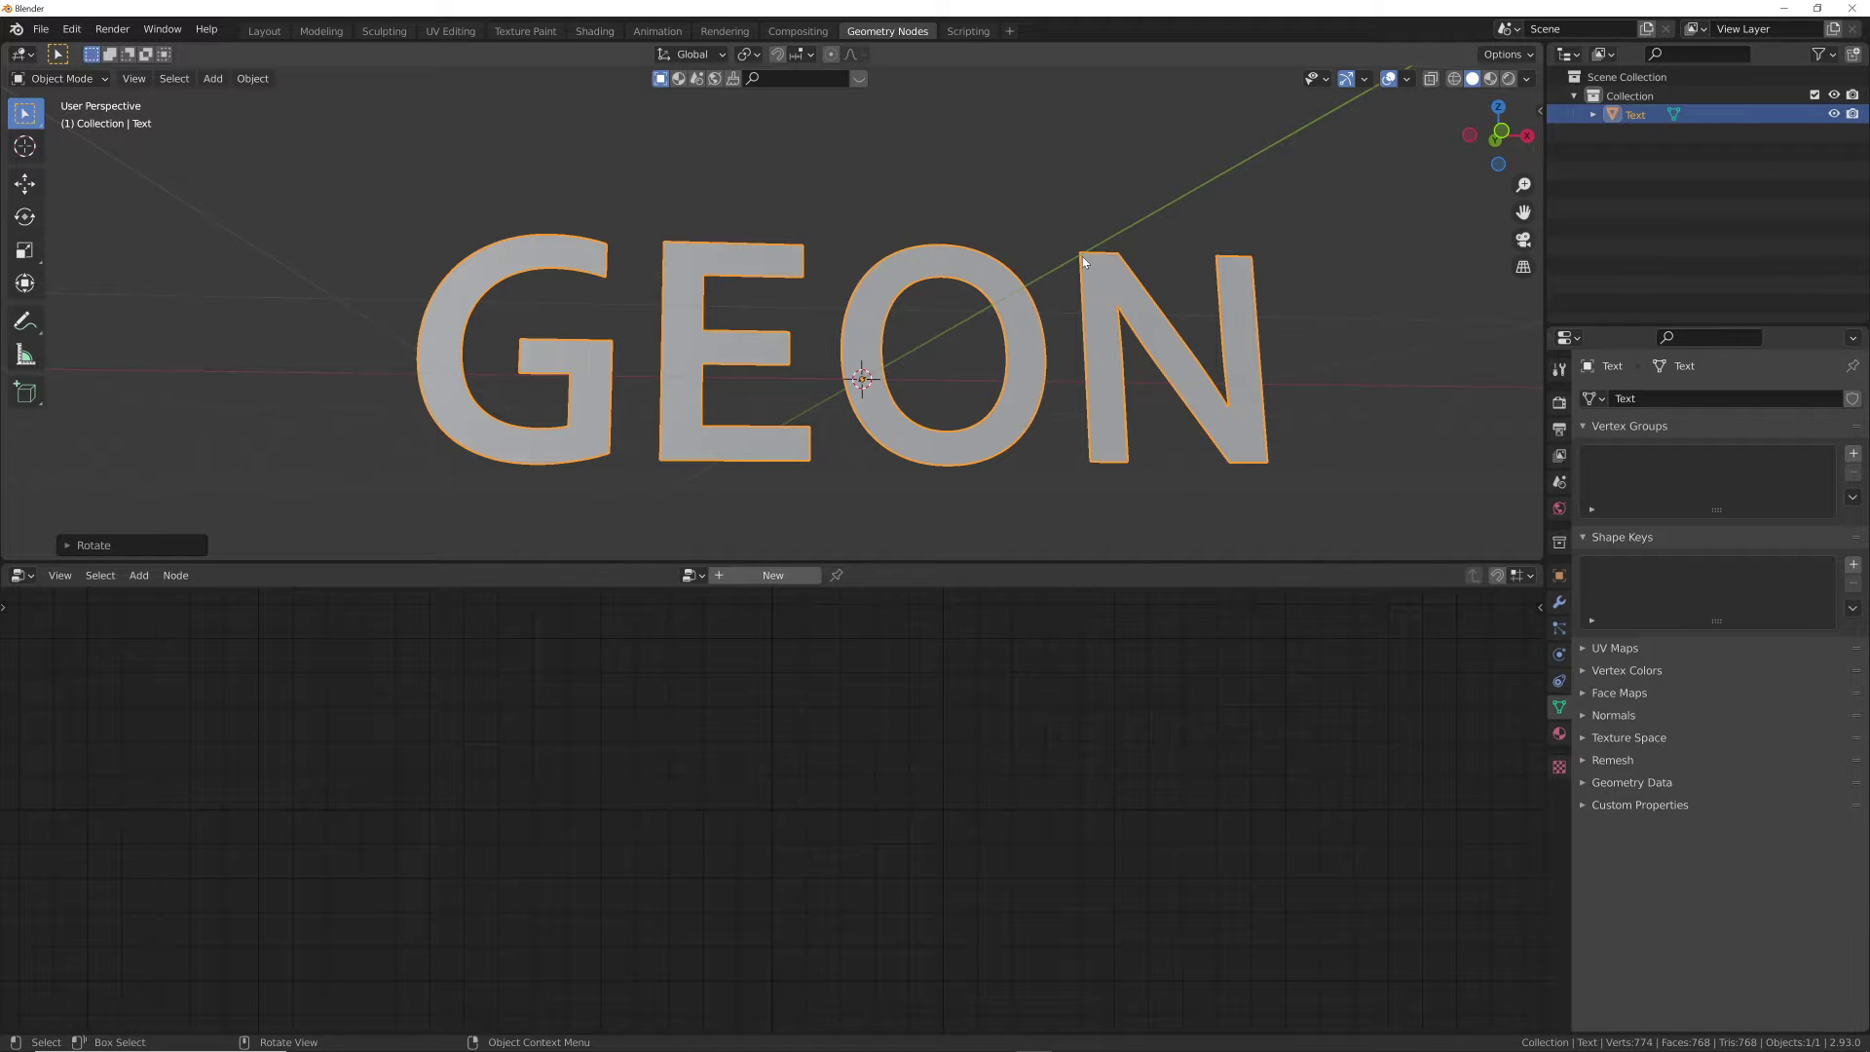
Extrude all the letter faces about 0.06 m along the global Y axis in Edit Mode, then return to Object Mode.
middle_drag(1083, 255, 902, 374)
key(Tab)
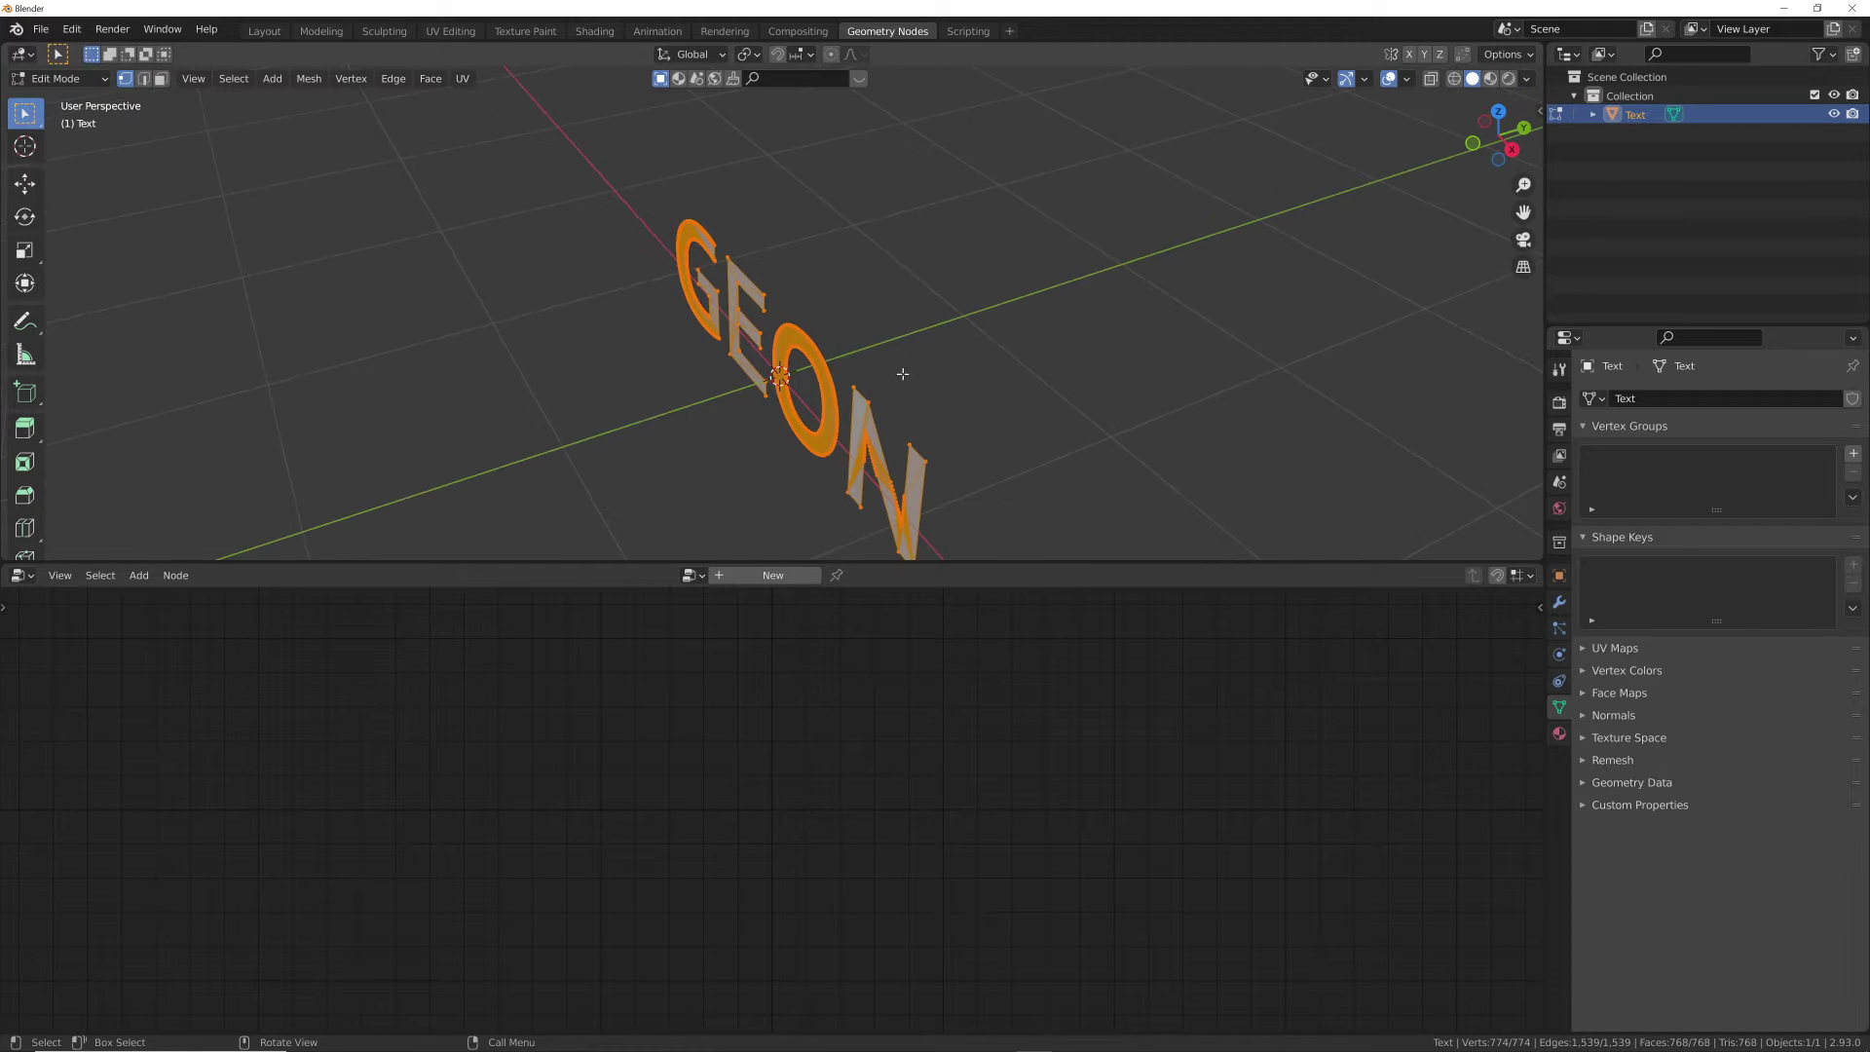
key(e)
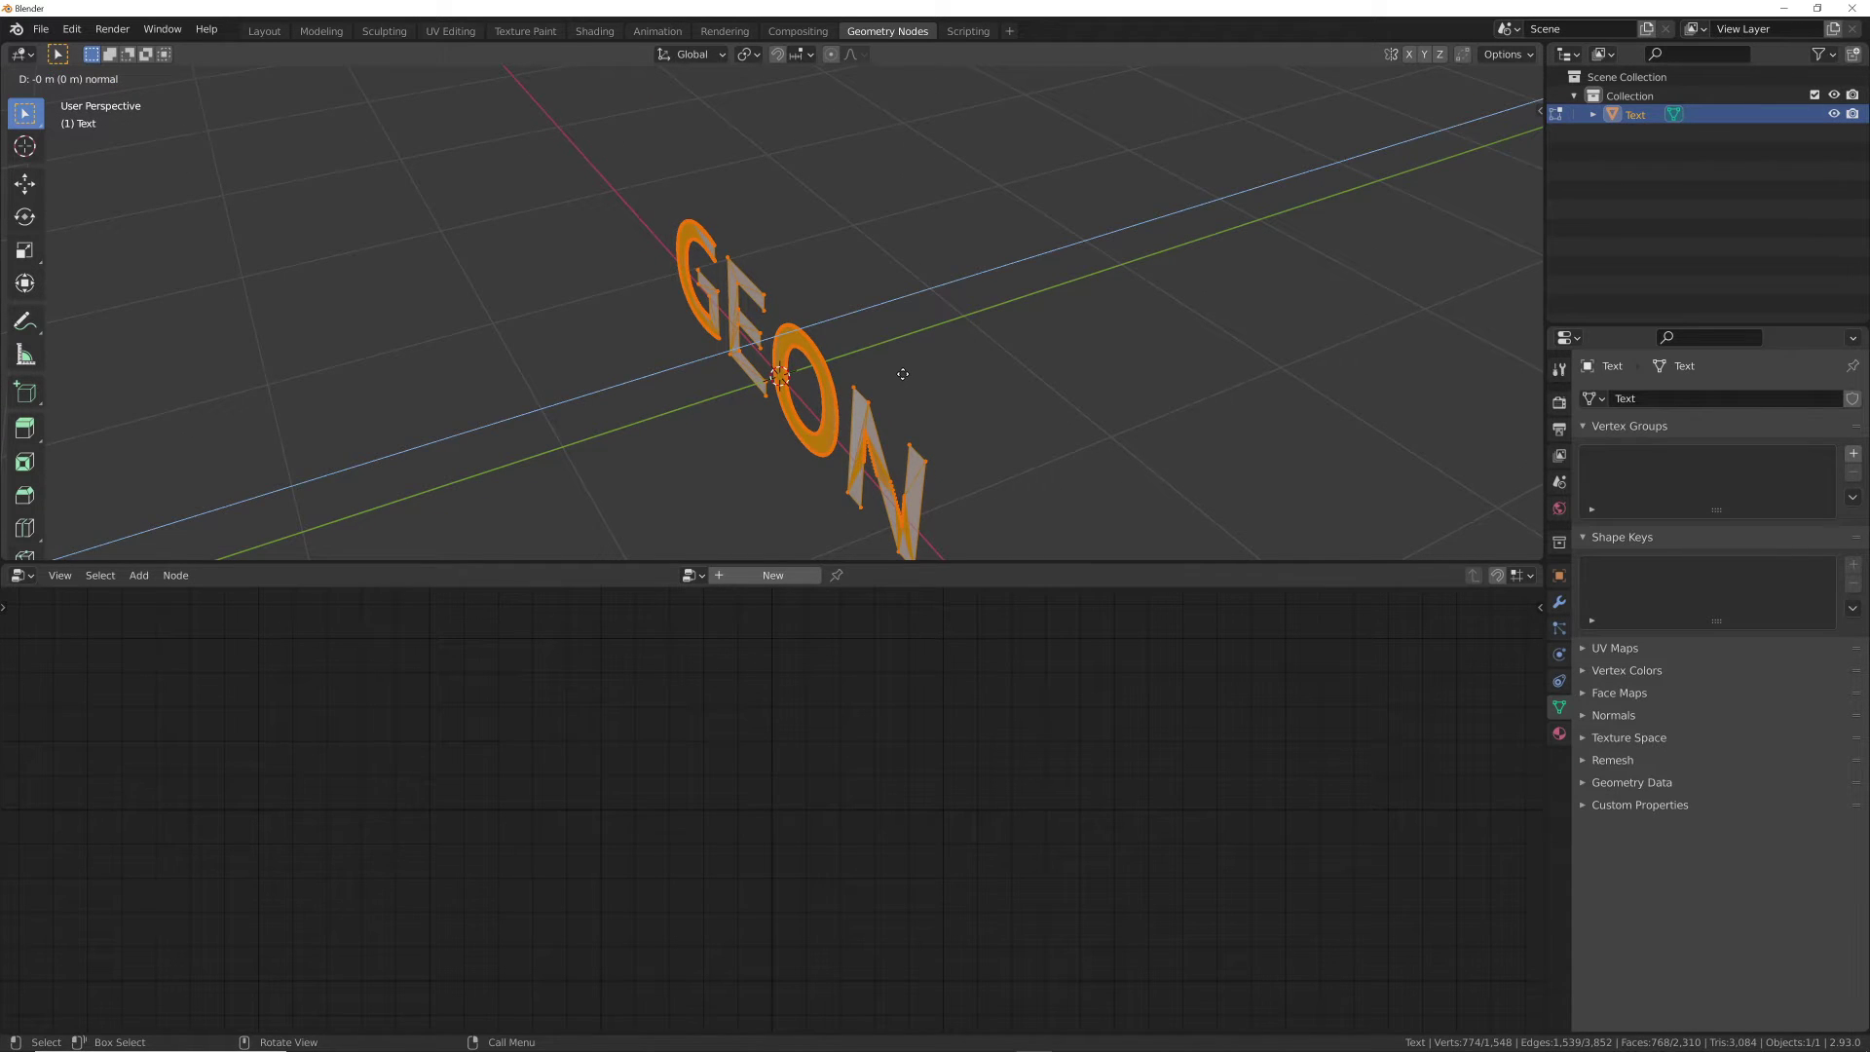
key(y)
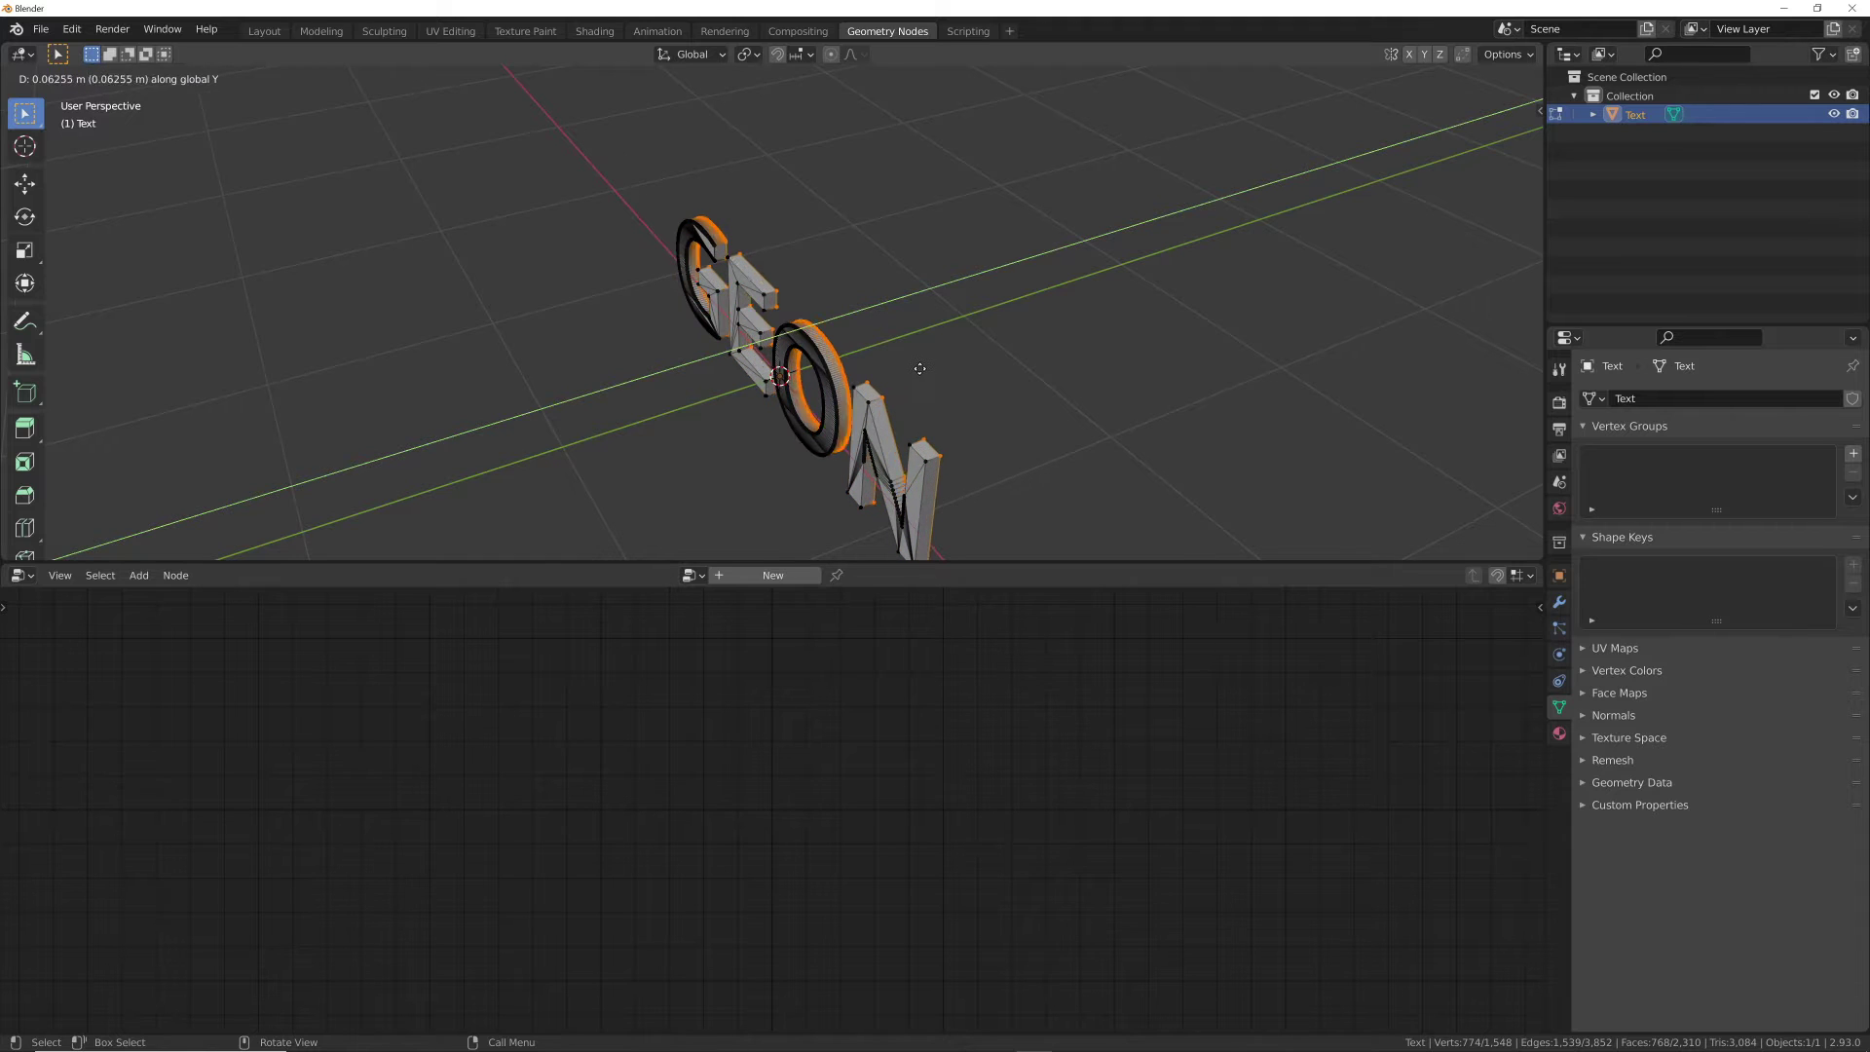
click(913, 369)
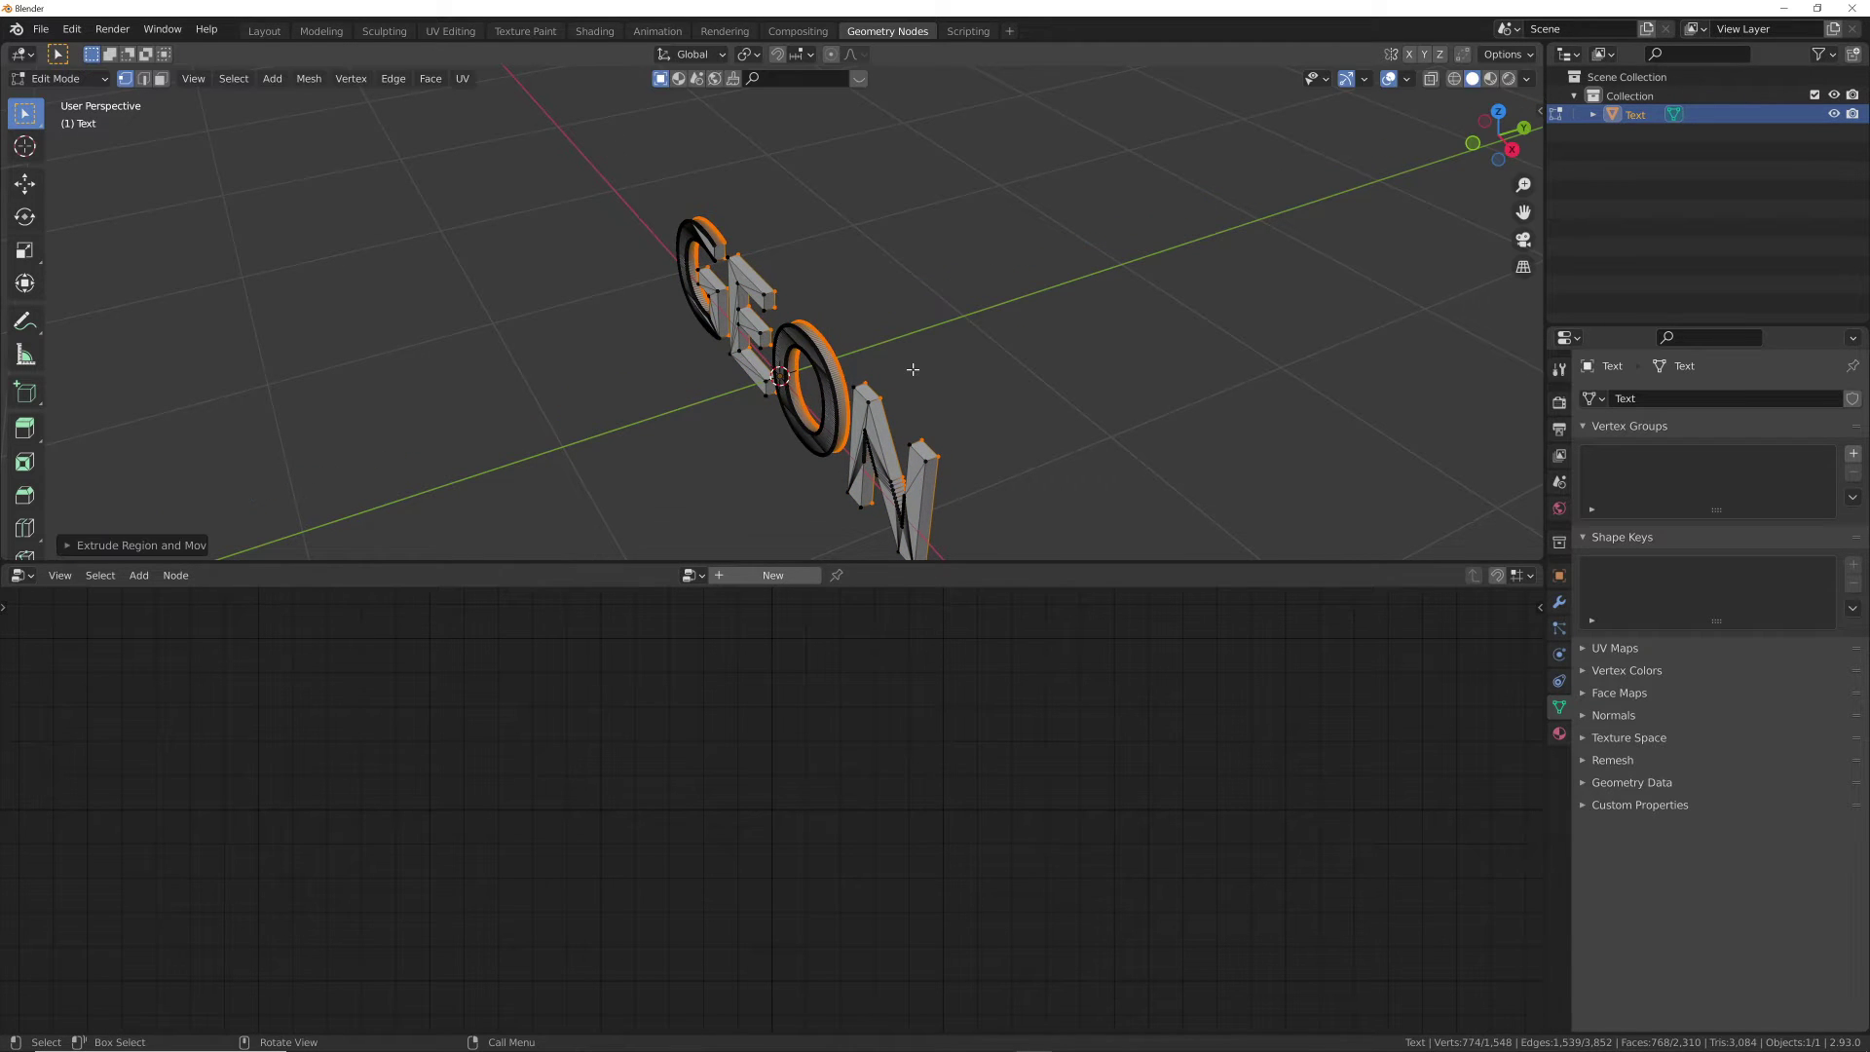
key(Tab)
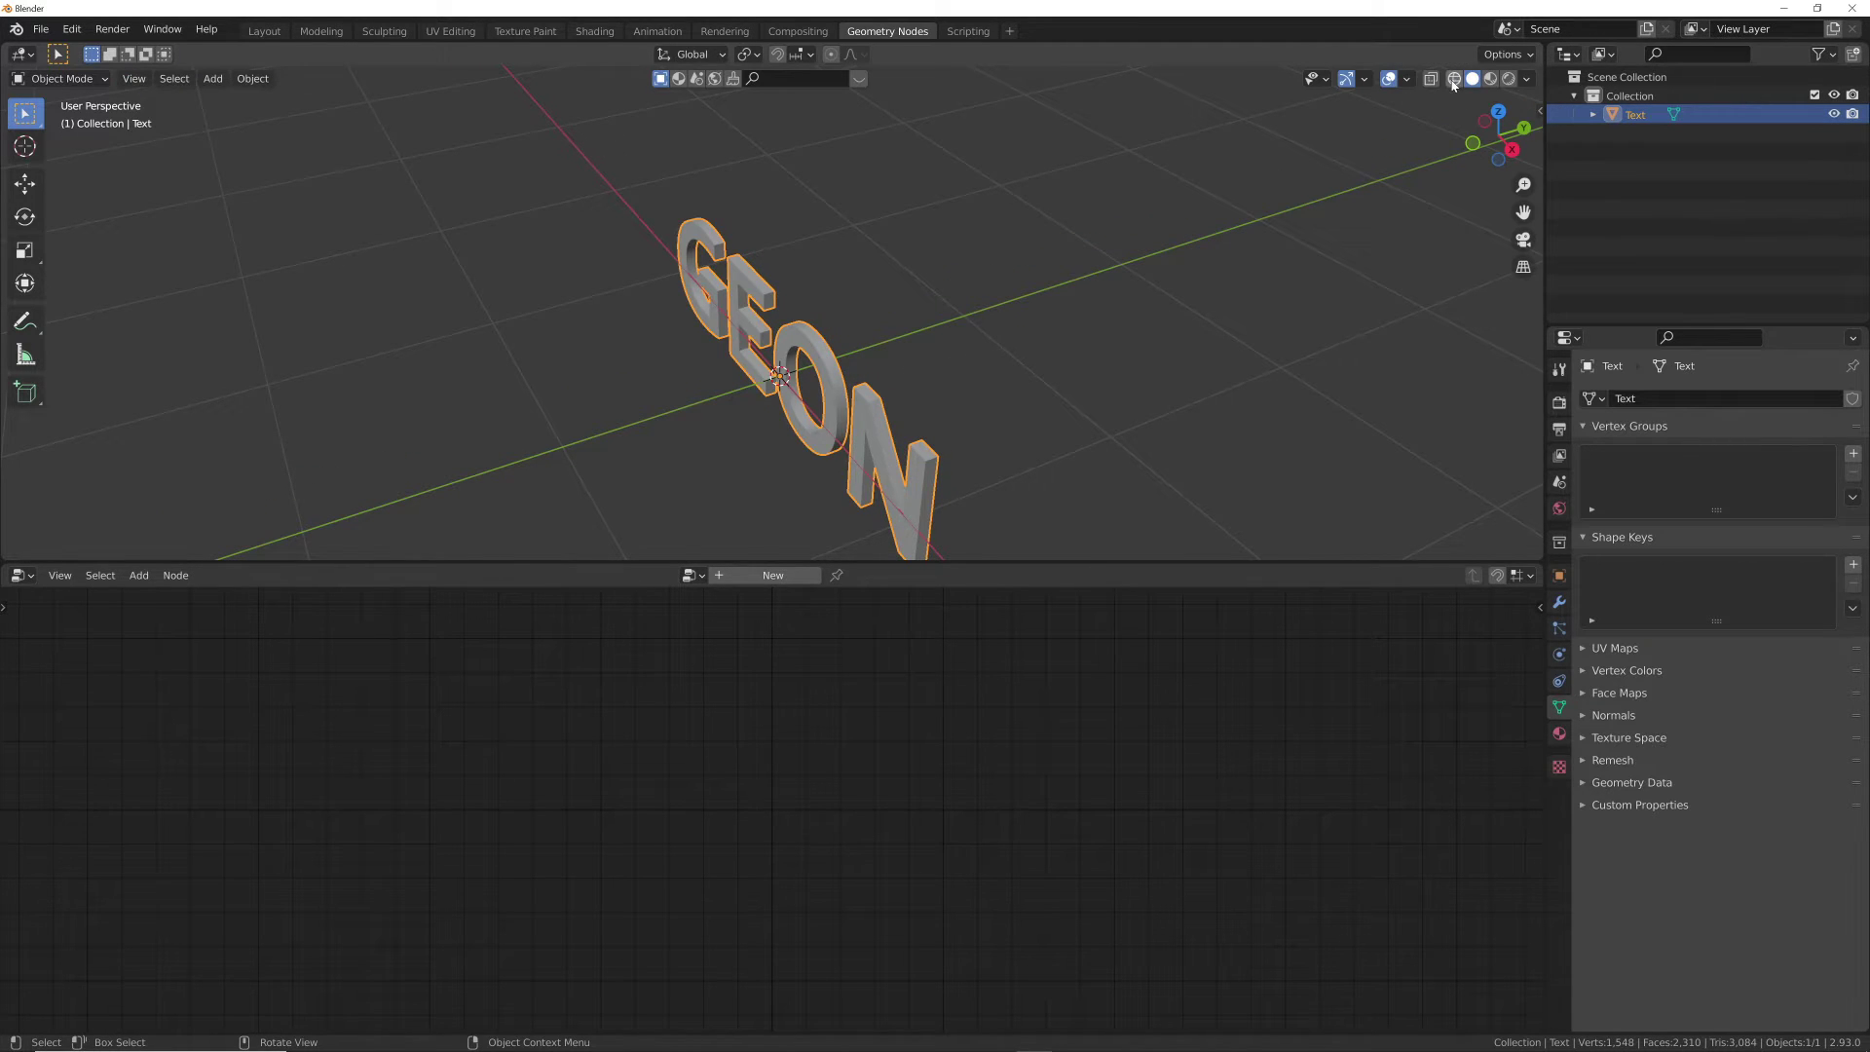
Display the viewport in wireframe and examine the topology of the extruded letters up close.
key(shift+z)
middle_drag(896, 402, 1061, 340)
scroll(1047, 399, up, 5)
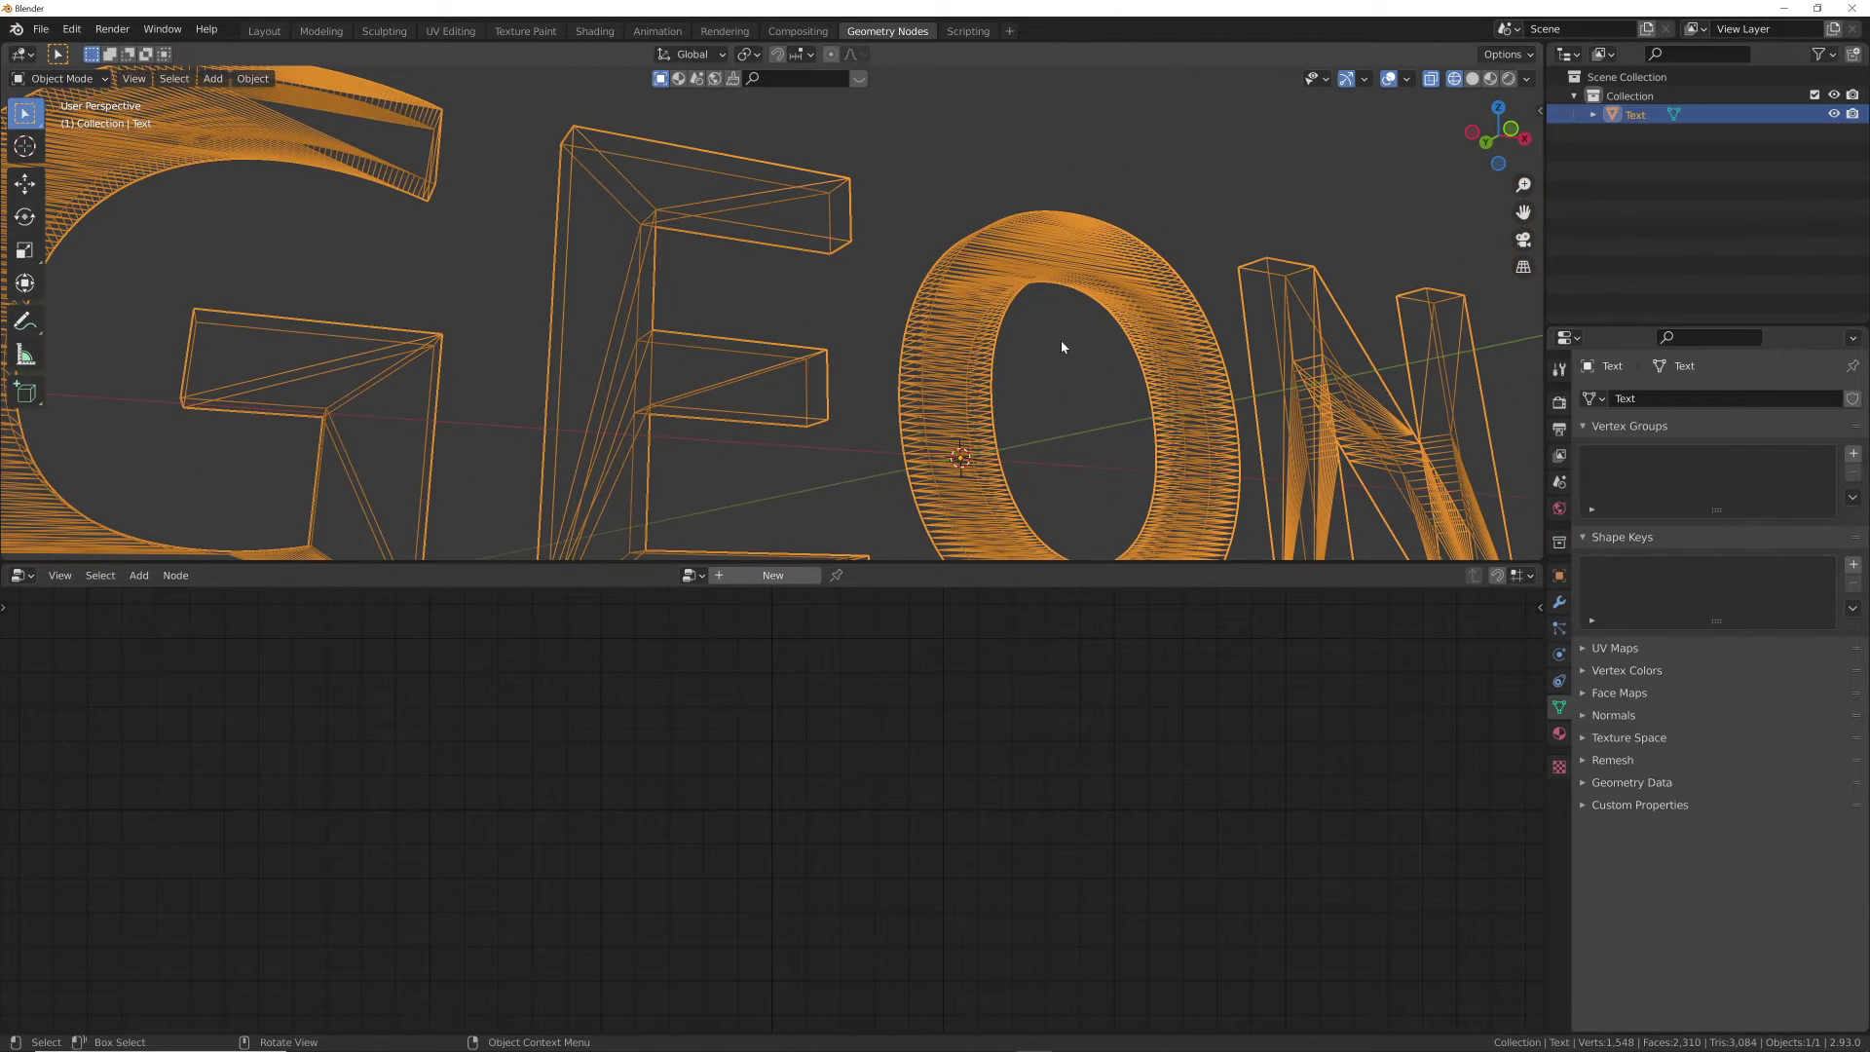
Add a Remesh modifier to the GEON mesh and set its mode to Sharp.
scroll(1060, 406, down, 4)
middle_drag(1059, 406, 1100, 390)
click(1559, 602)
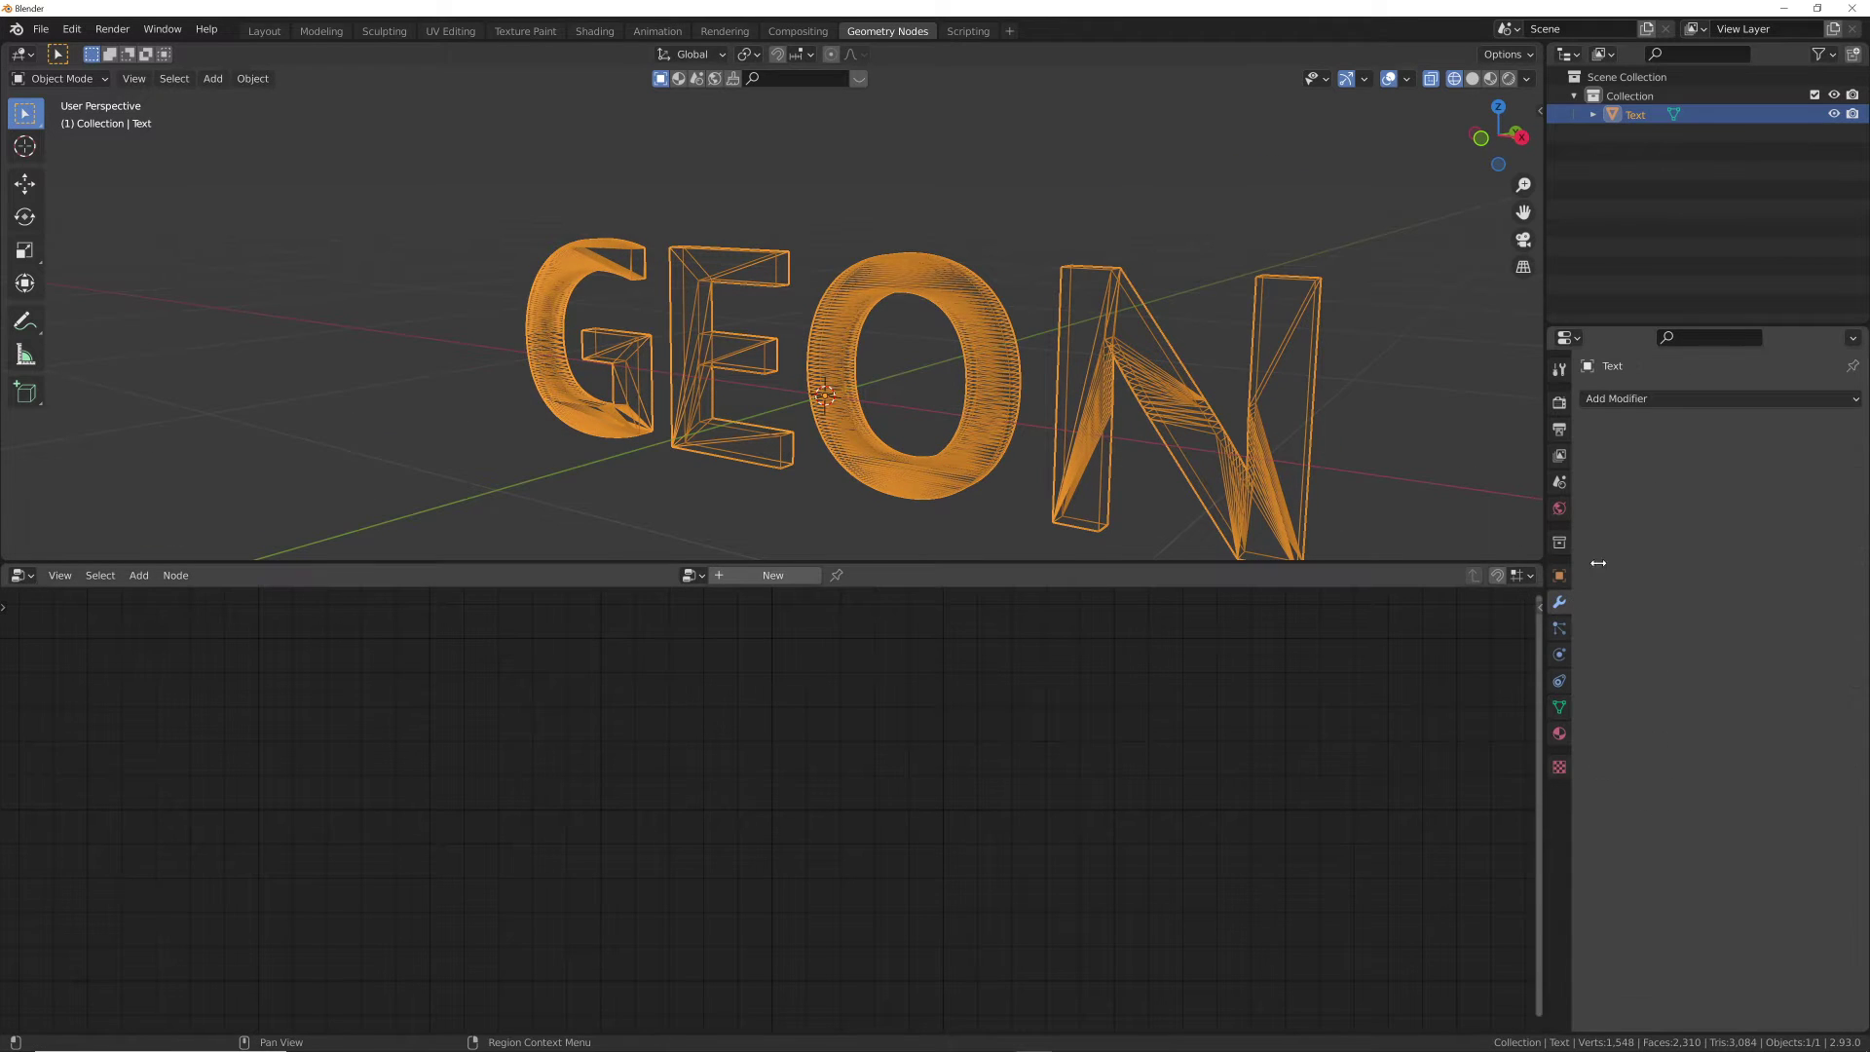
click(1636, 399)
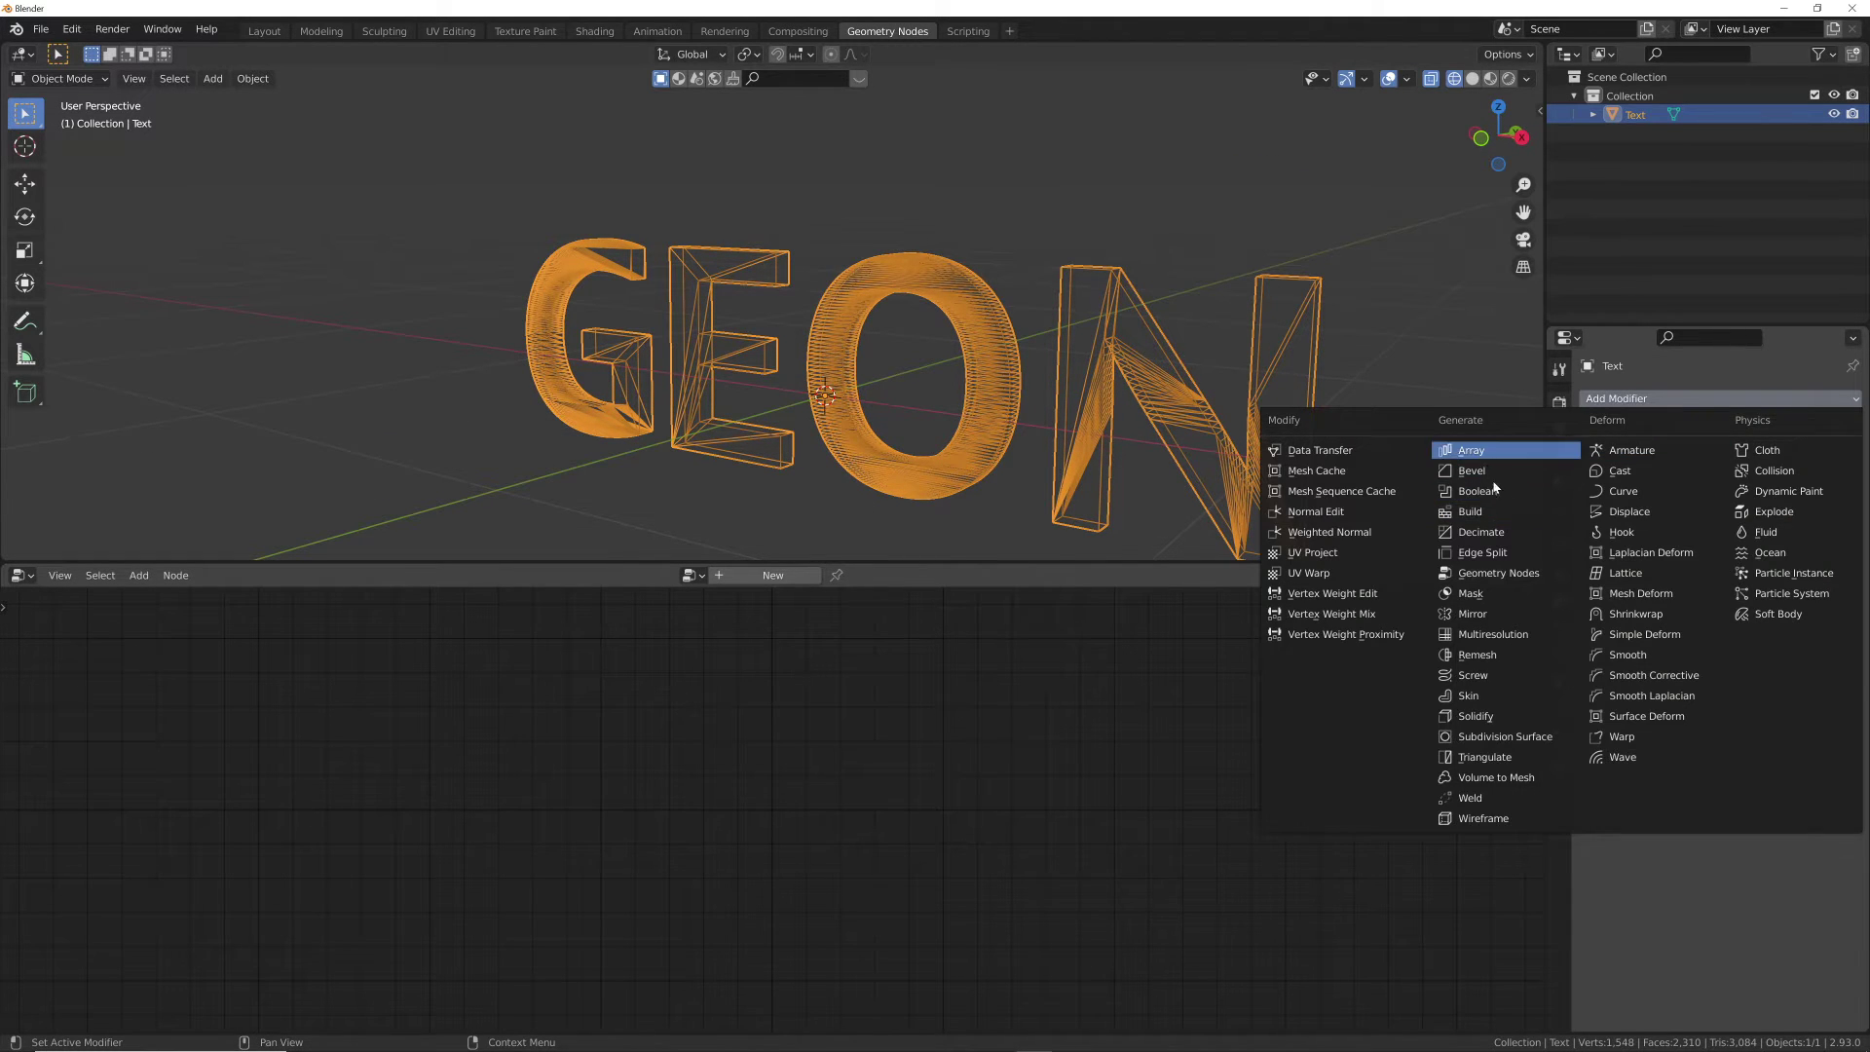
click(1478, 655)
click(1744, 458)
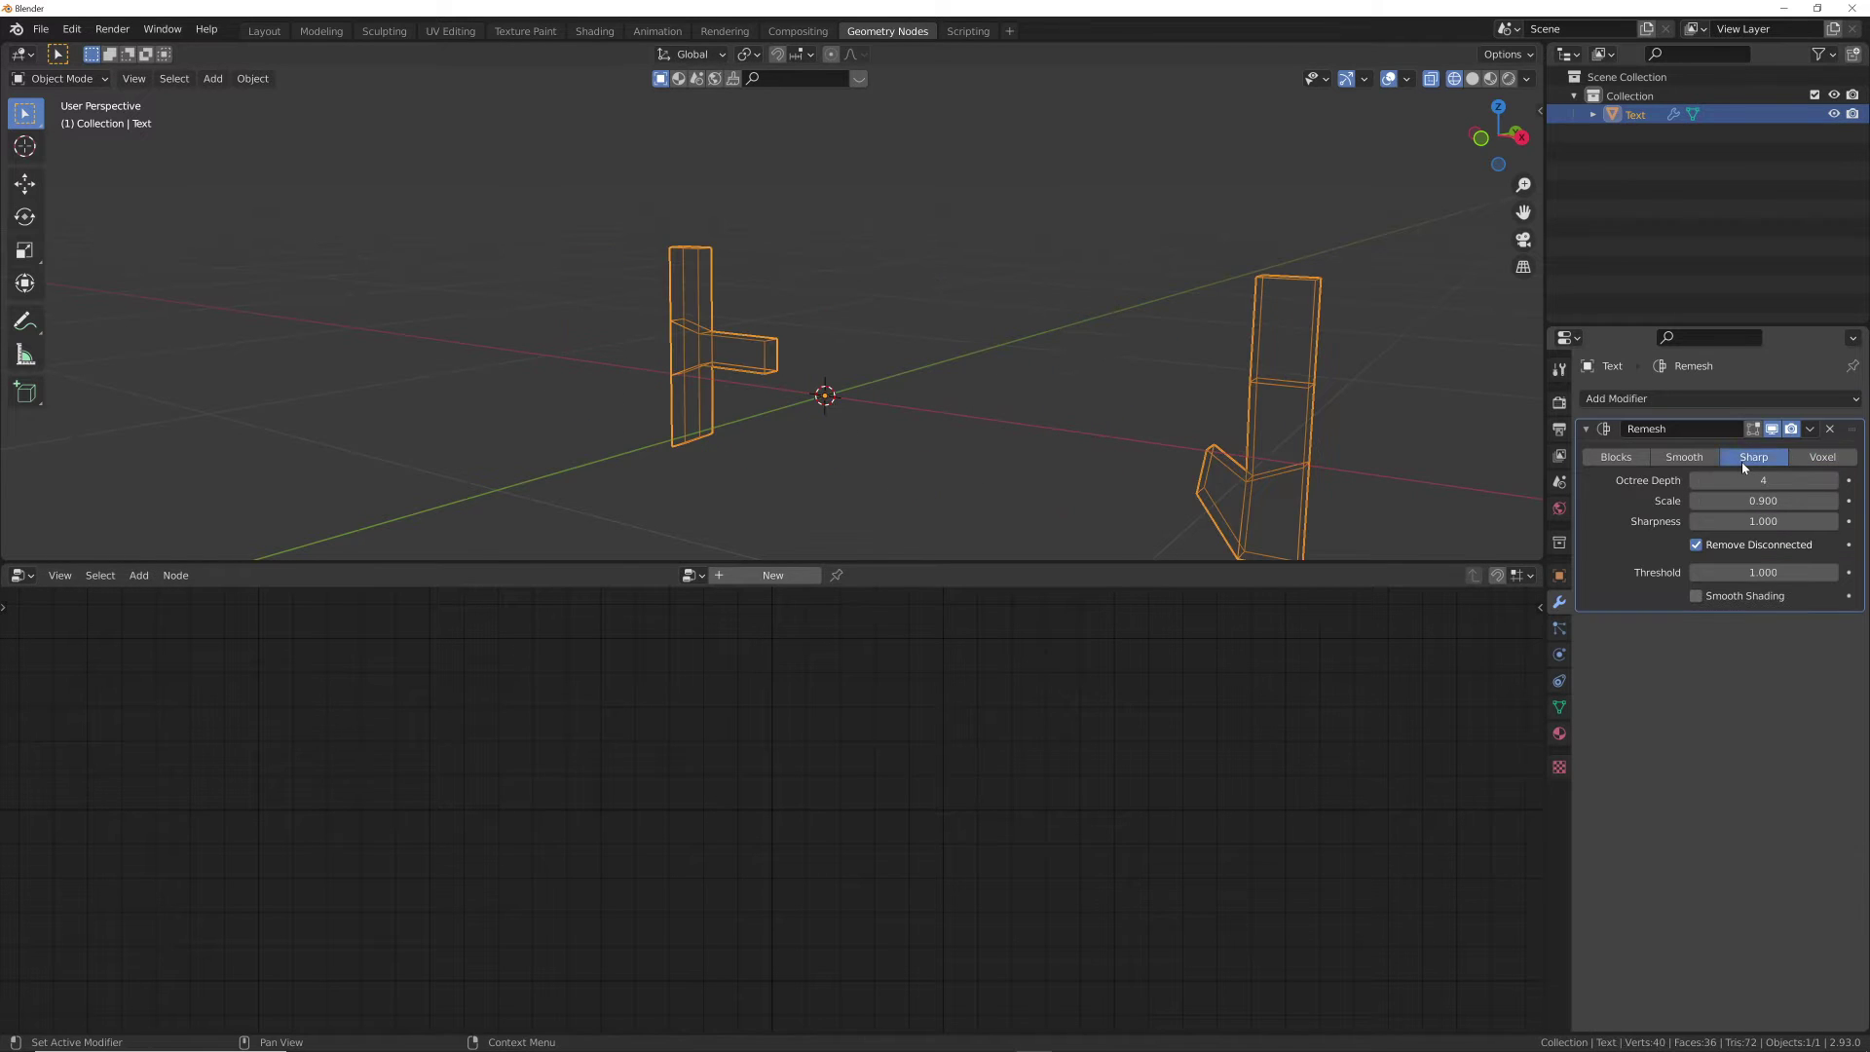
Turn off Remove Disconnected in the Remesh modifier and set its Octree Depth to 6.
click(1697, 545)
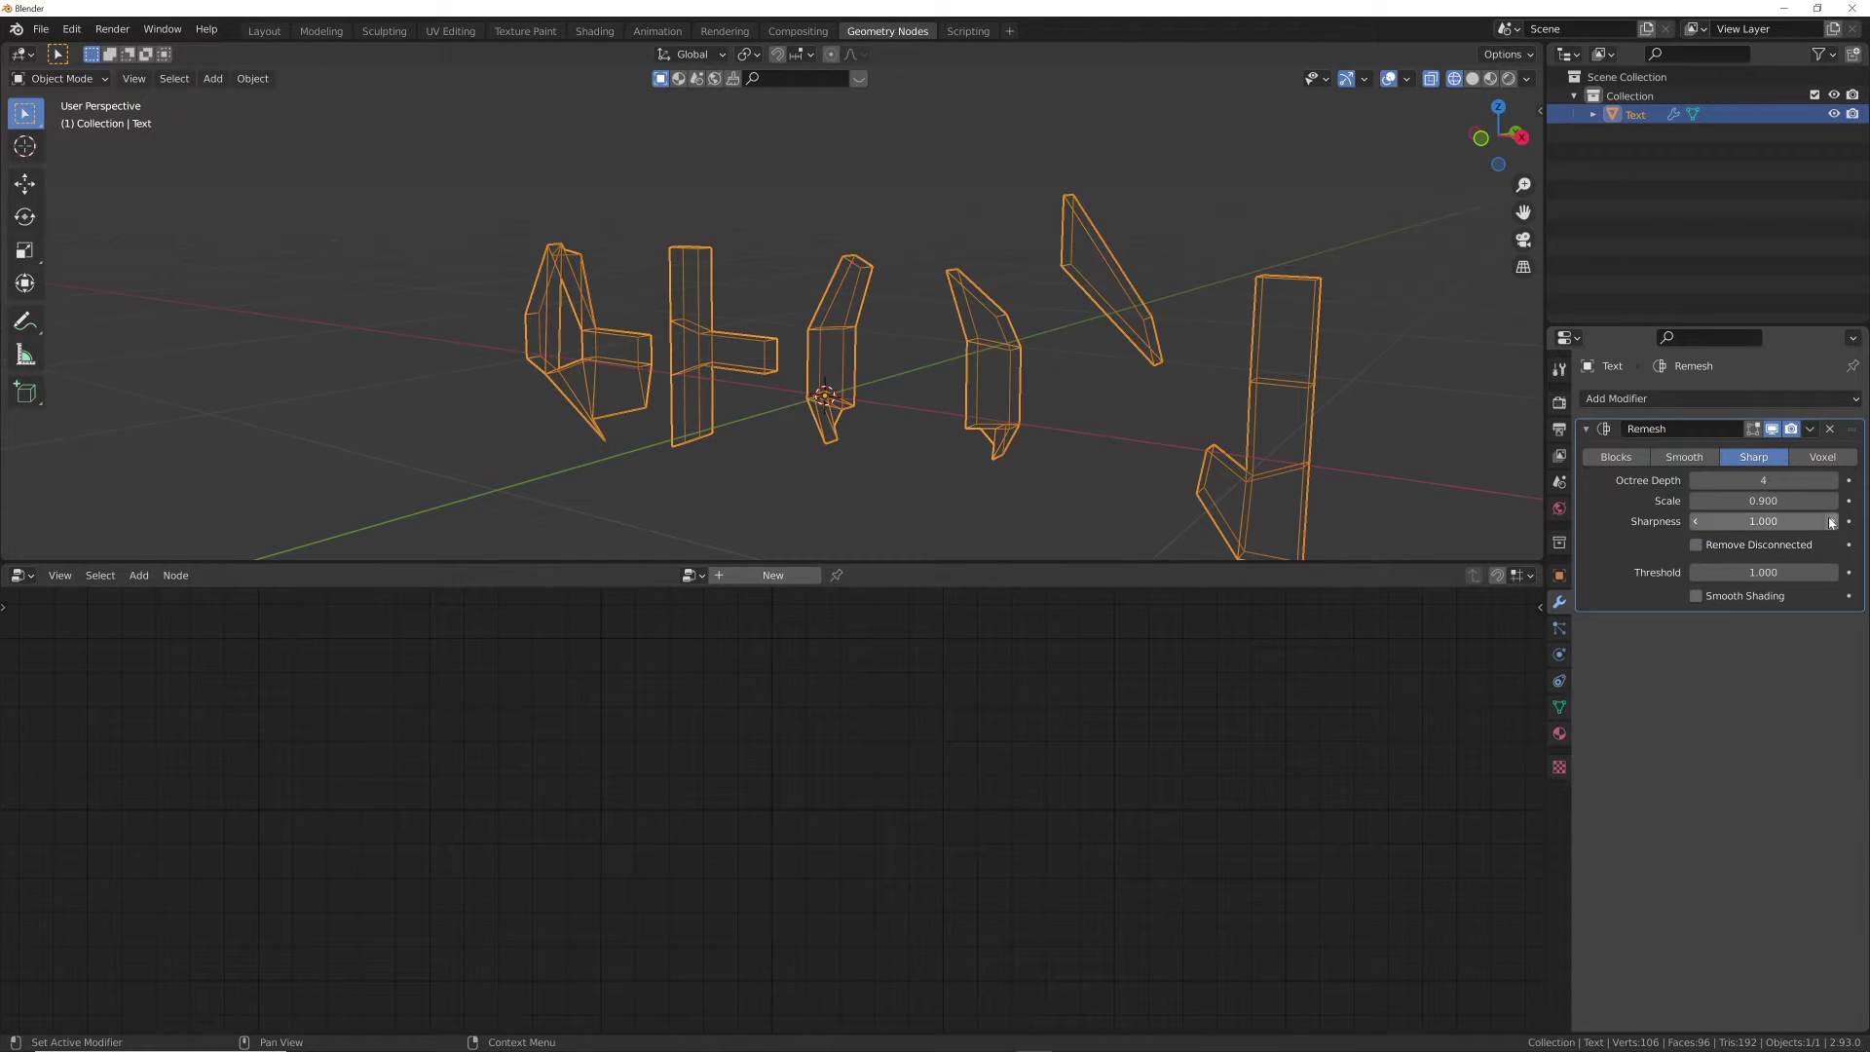
click(1833, 481)
click(1832, 481)
middle_drag(974, 379, 1169, 370)
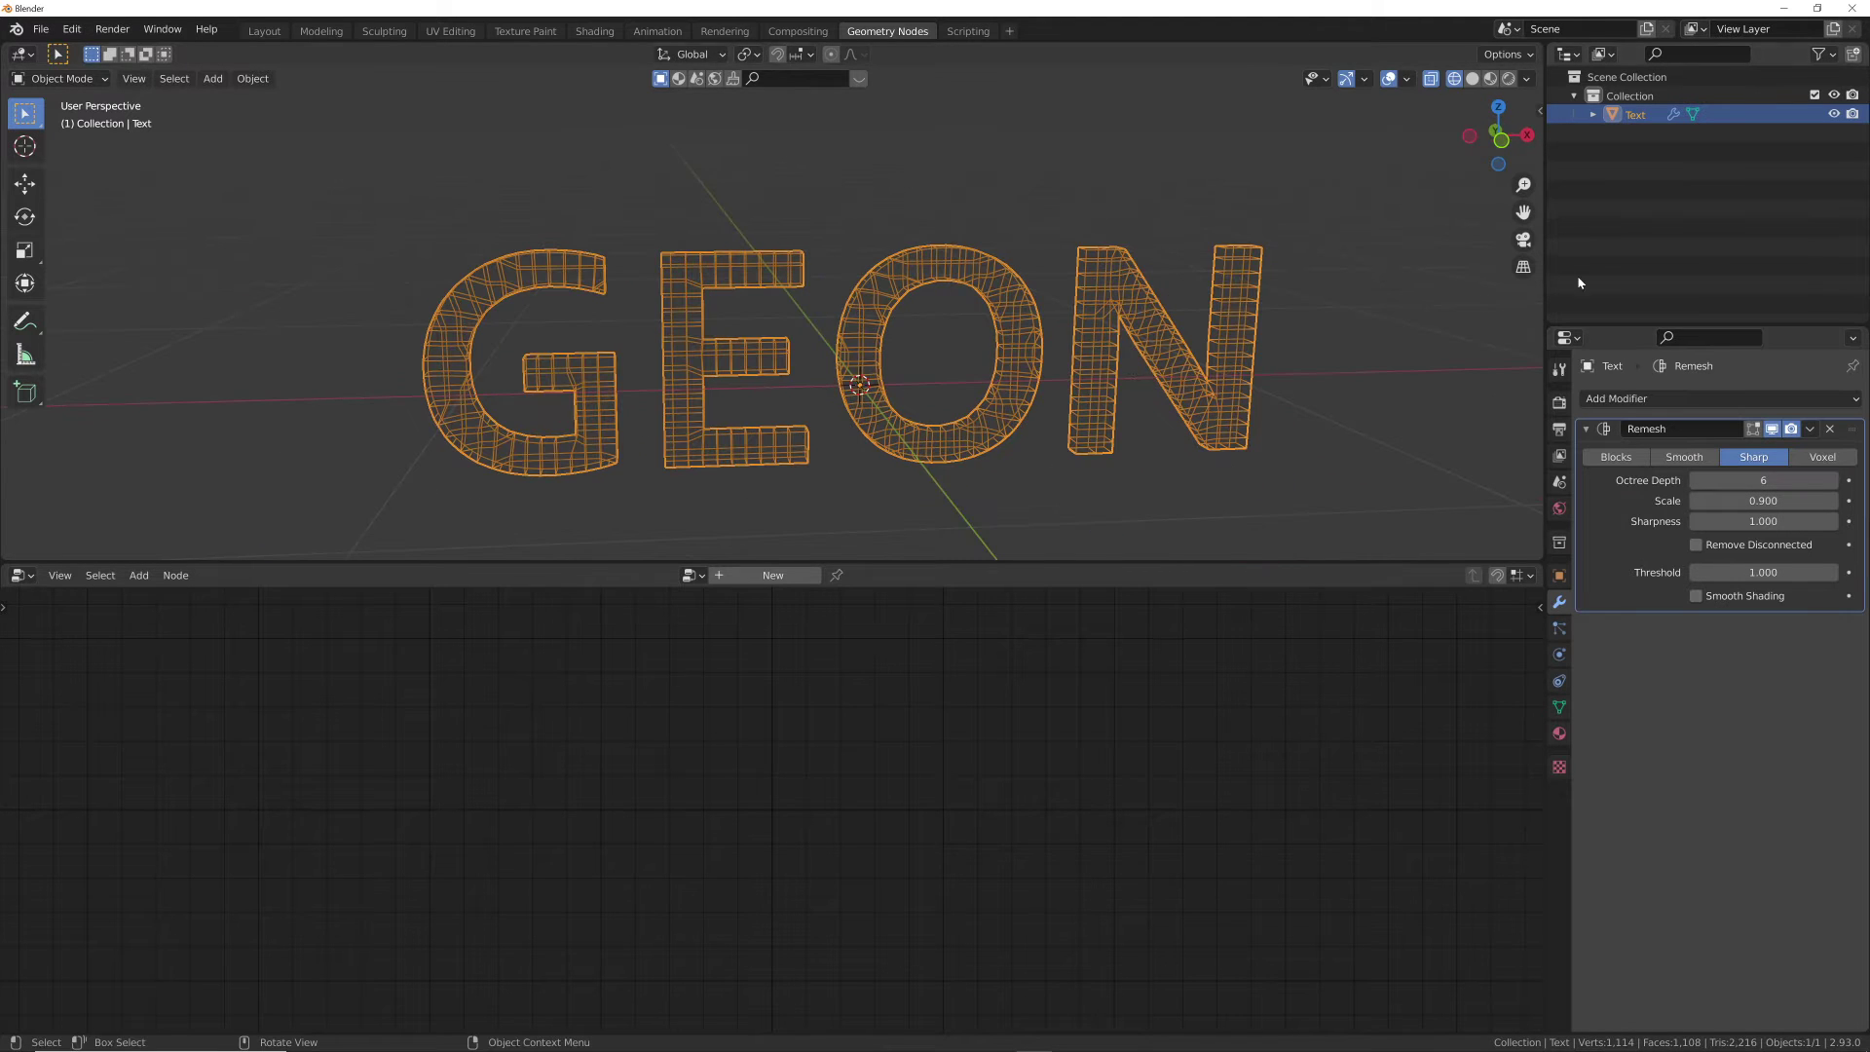
Apply the Remesh modifier and display the viewport in solid shading.
click(1809, 429)
click(1784, 454)
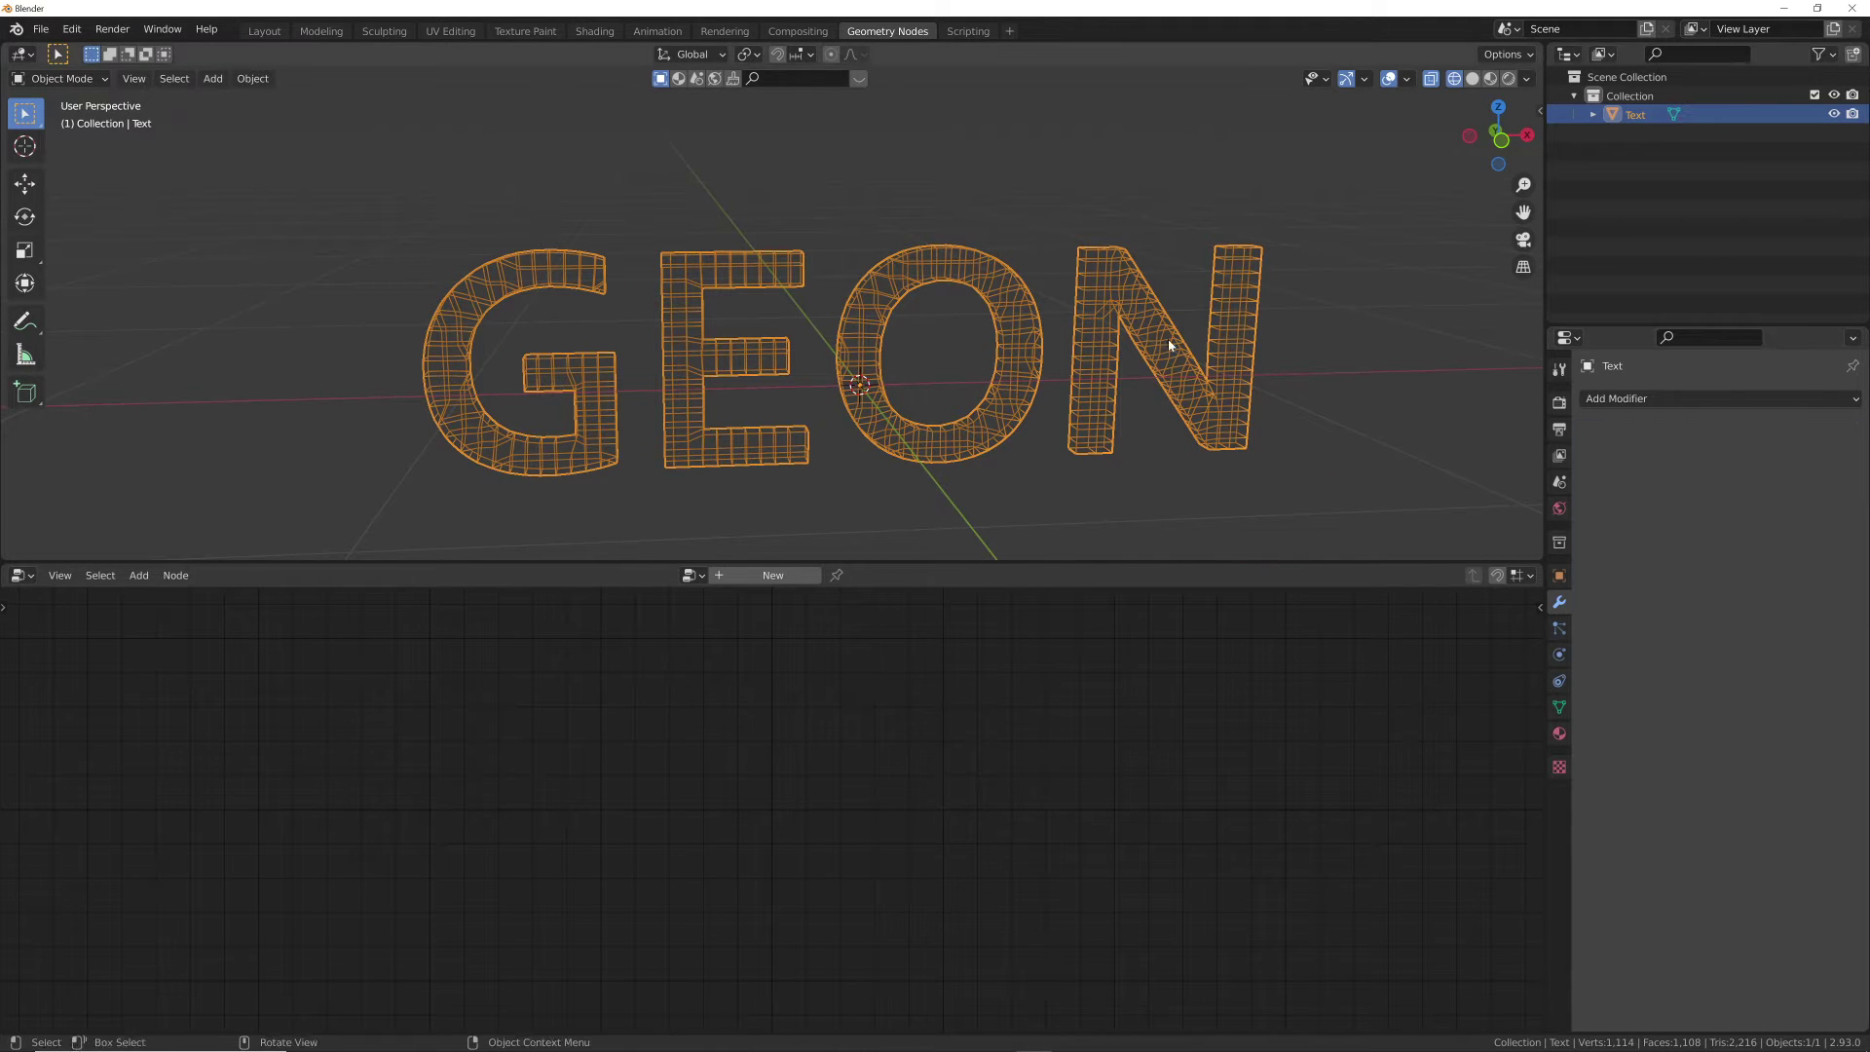
click(1471, 78)
middle_drag(1120, 380, 1003, 416)
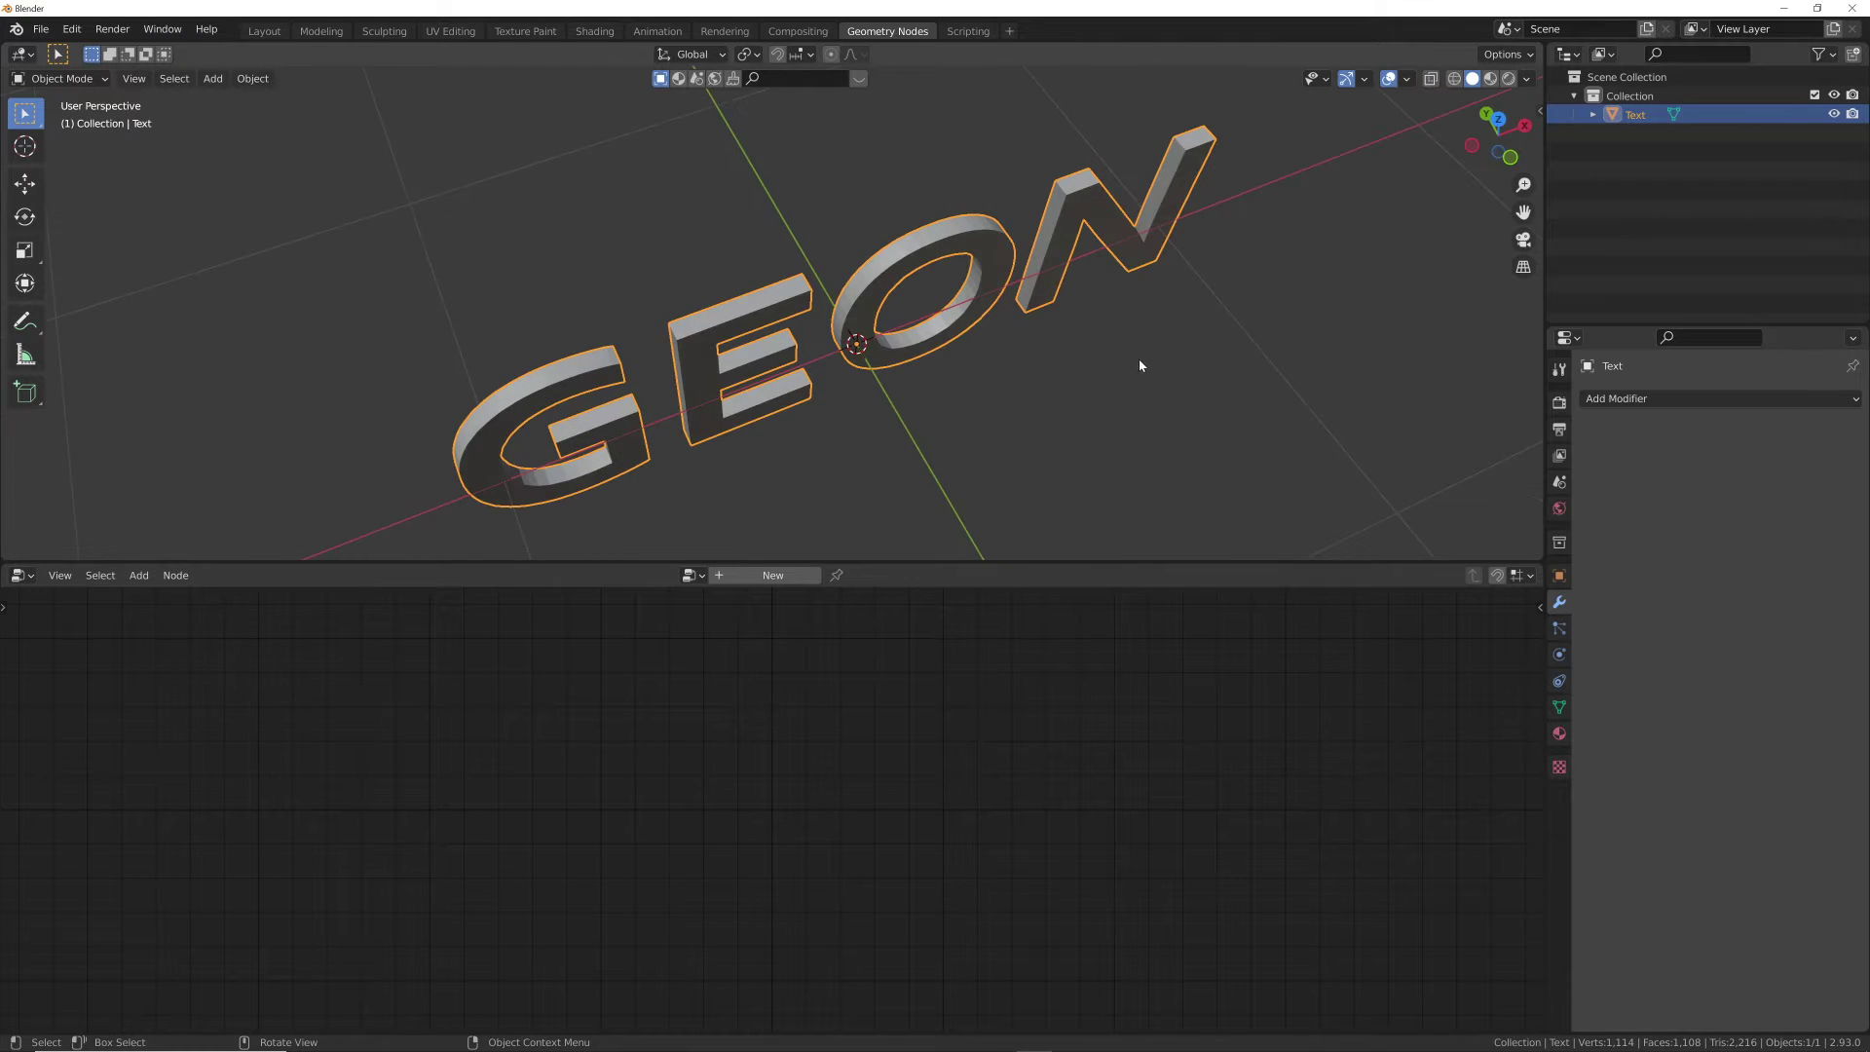
Examine the remeshed letters' vertices in Edit Mode, then return to Object Mode.
middle_drag(1140, 365, 1094, 265)
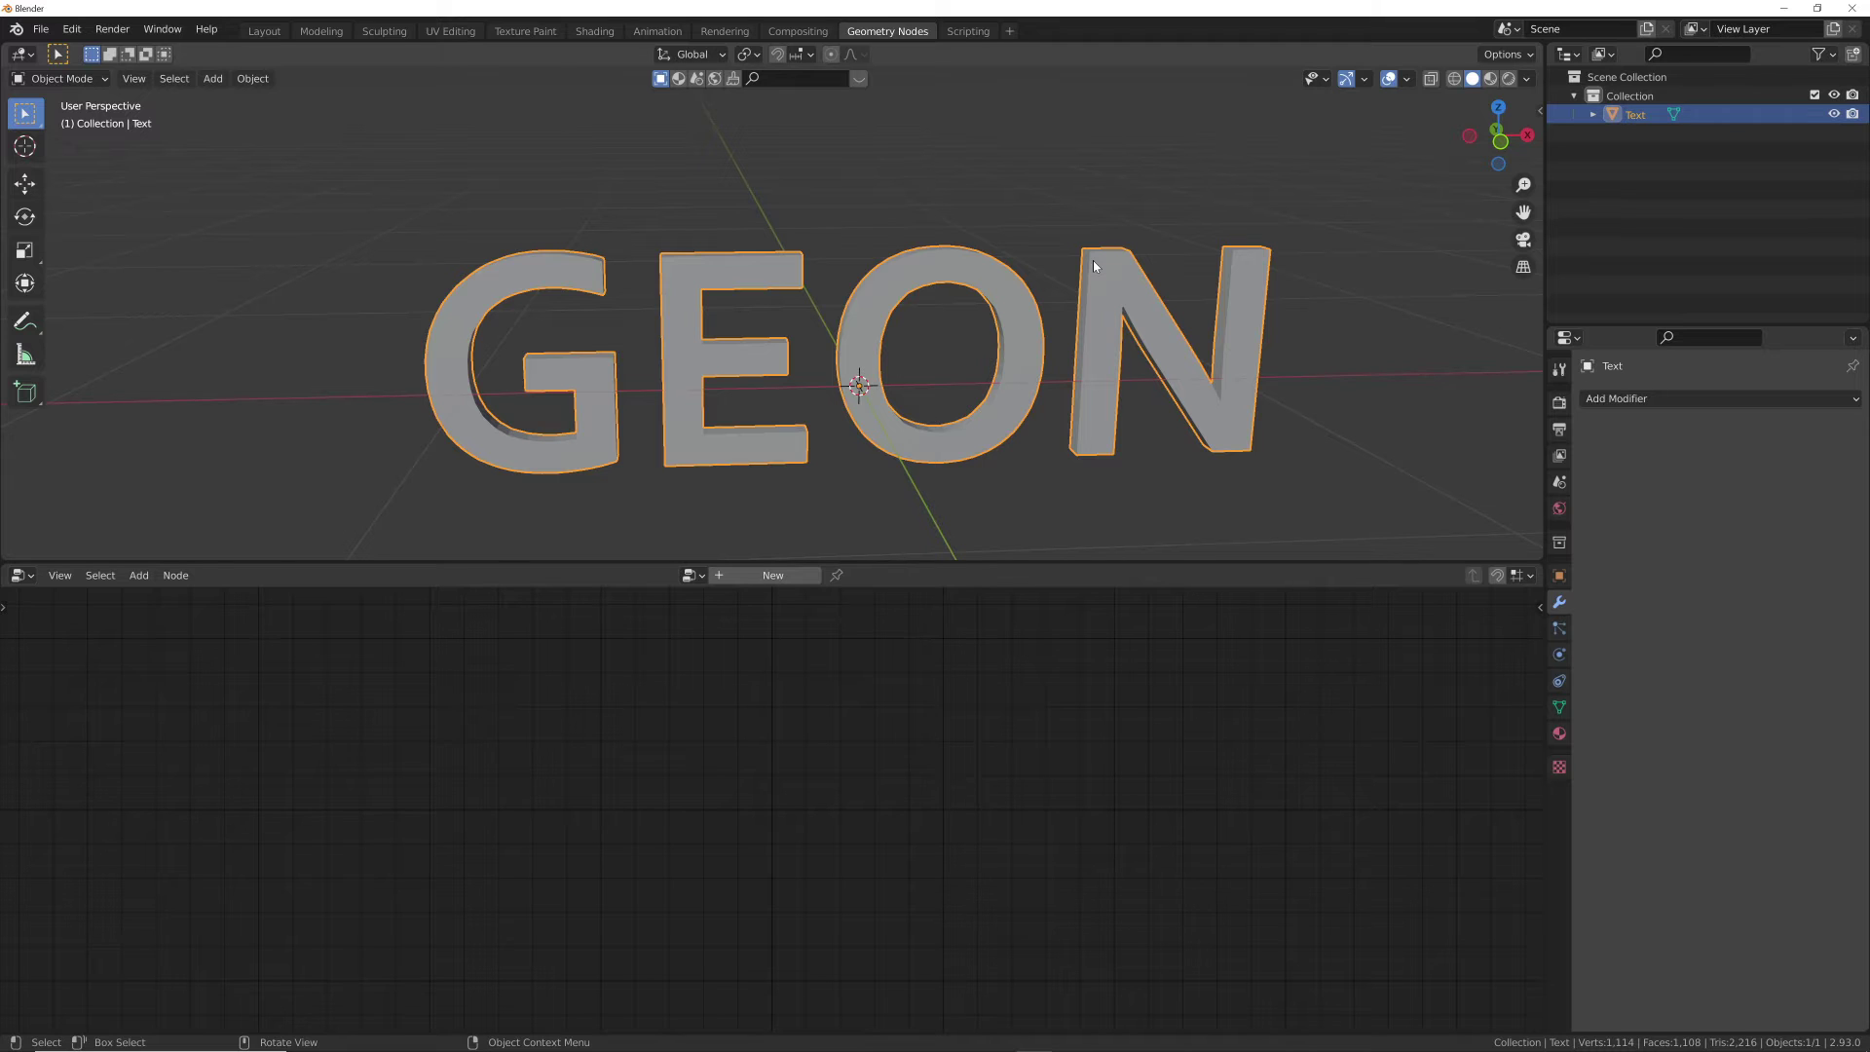
middle_drag(1205, 295, 1163, 346)
key(Tab)
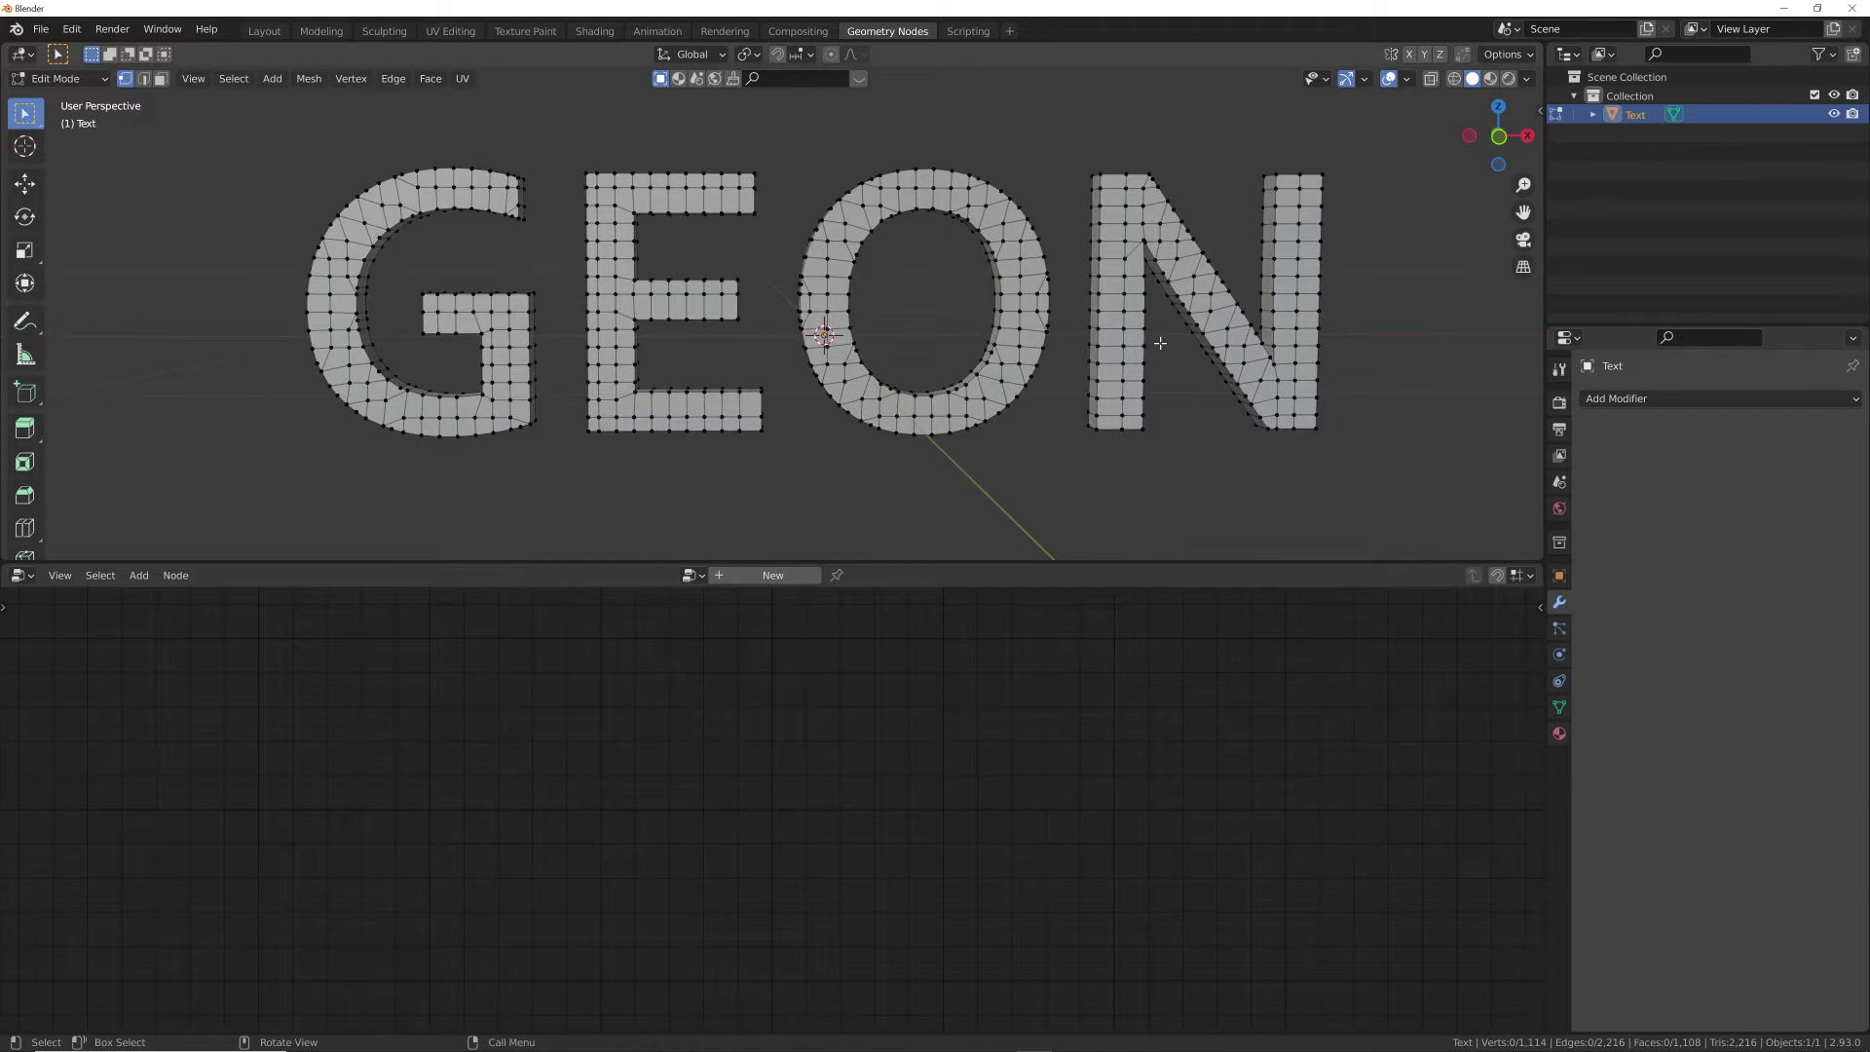
key(Tab)
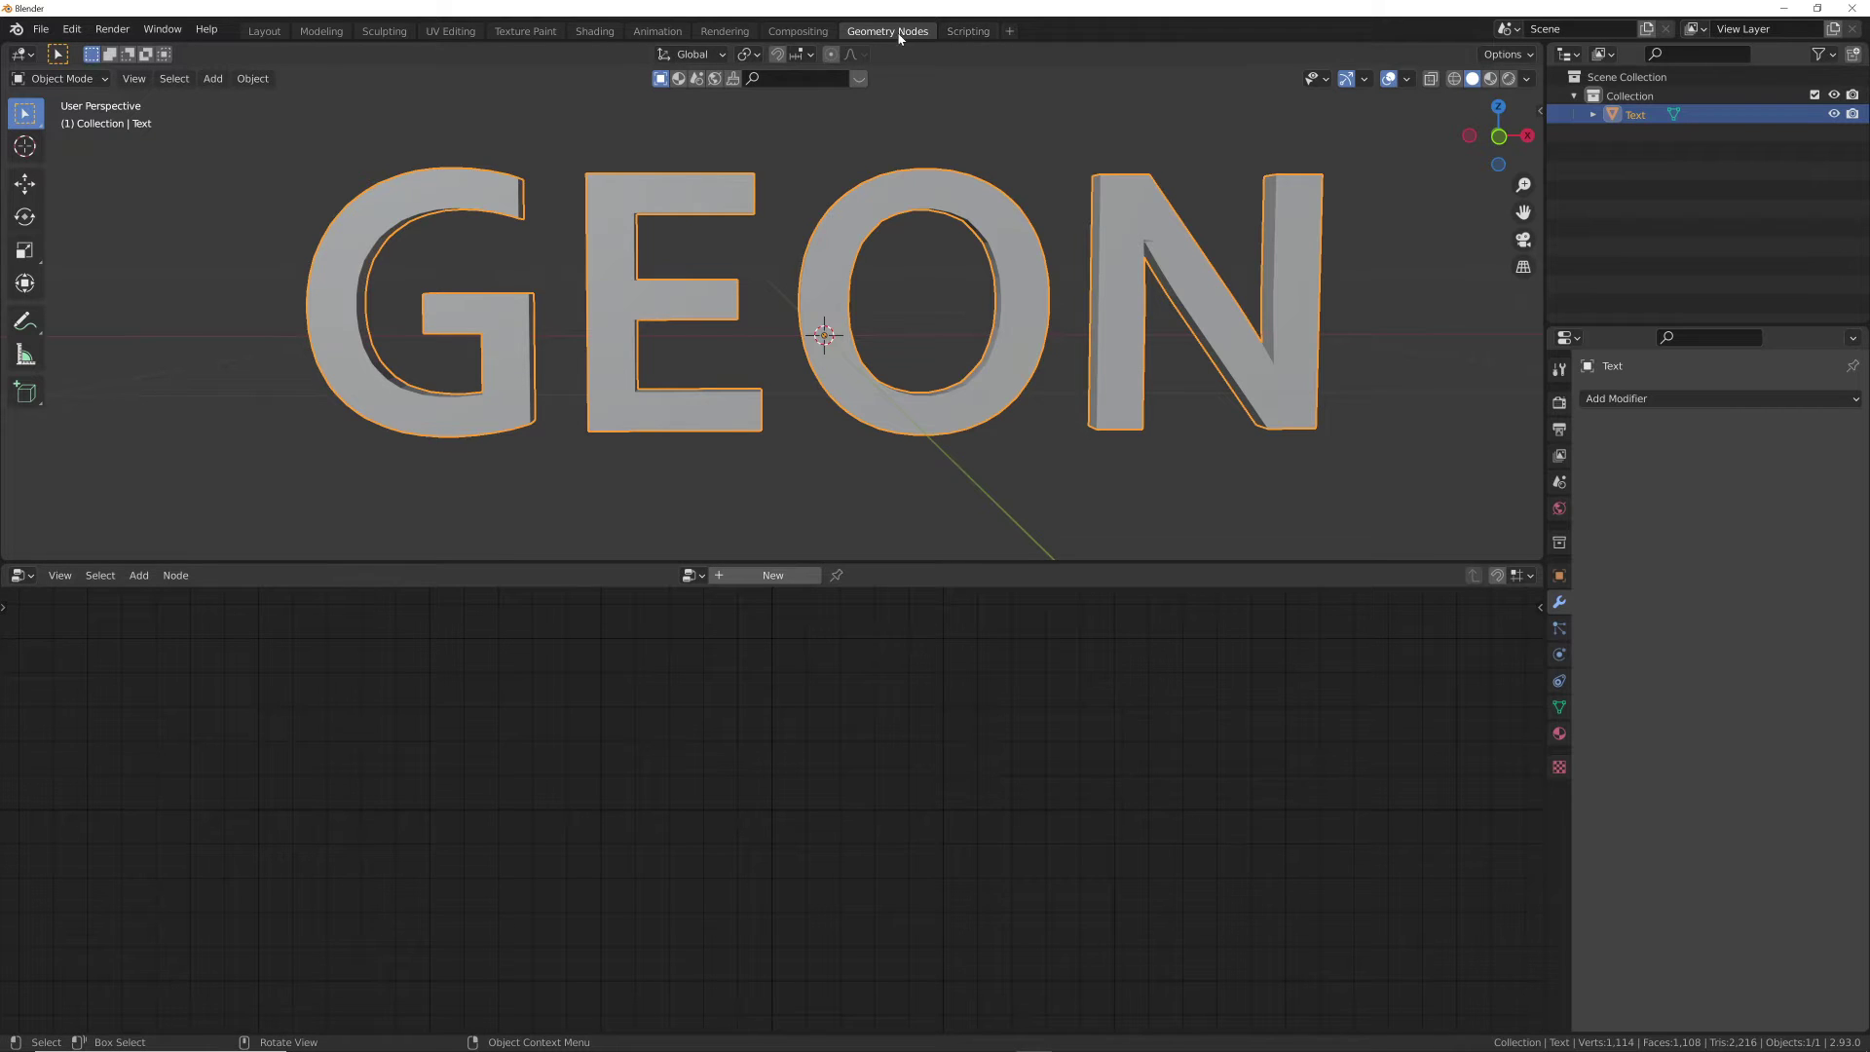
Create a new geometry node tree on the GEON mesh and insert a Point Instance node between Group Input and Group Output.
click(760, 577)
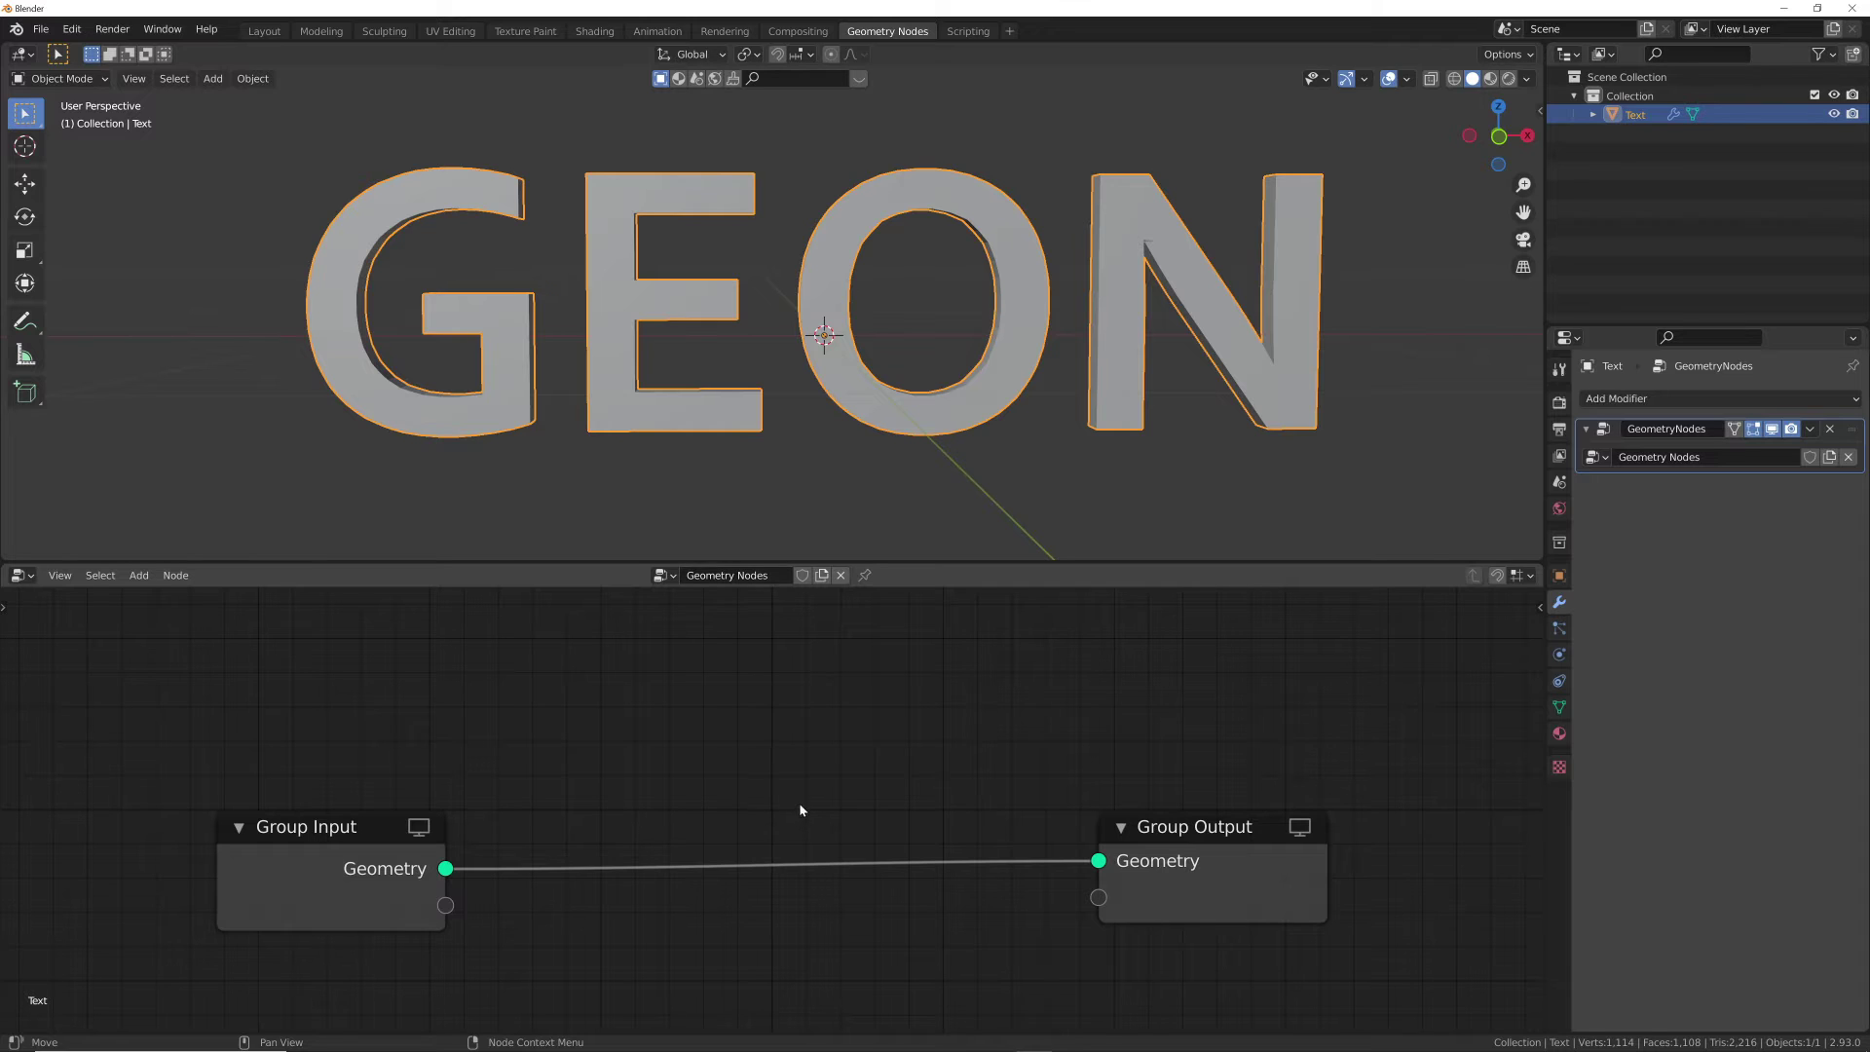
key(shift+a)
click(766, 728)
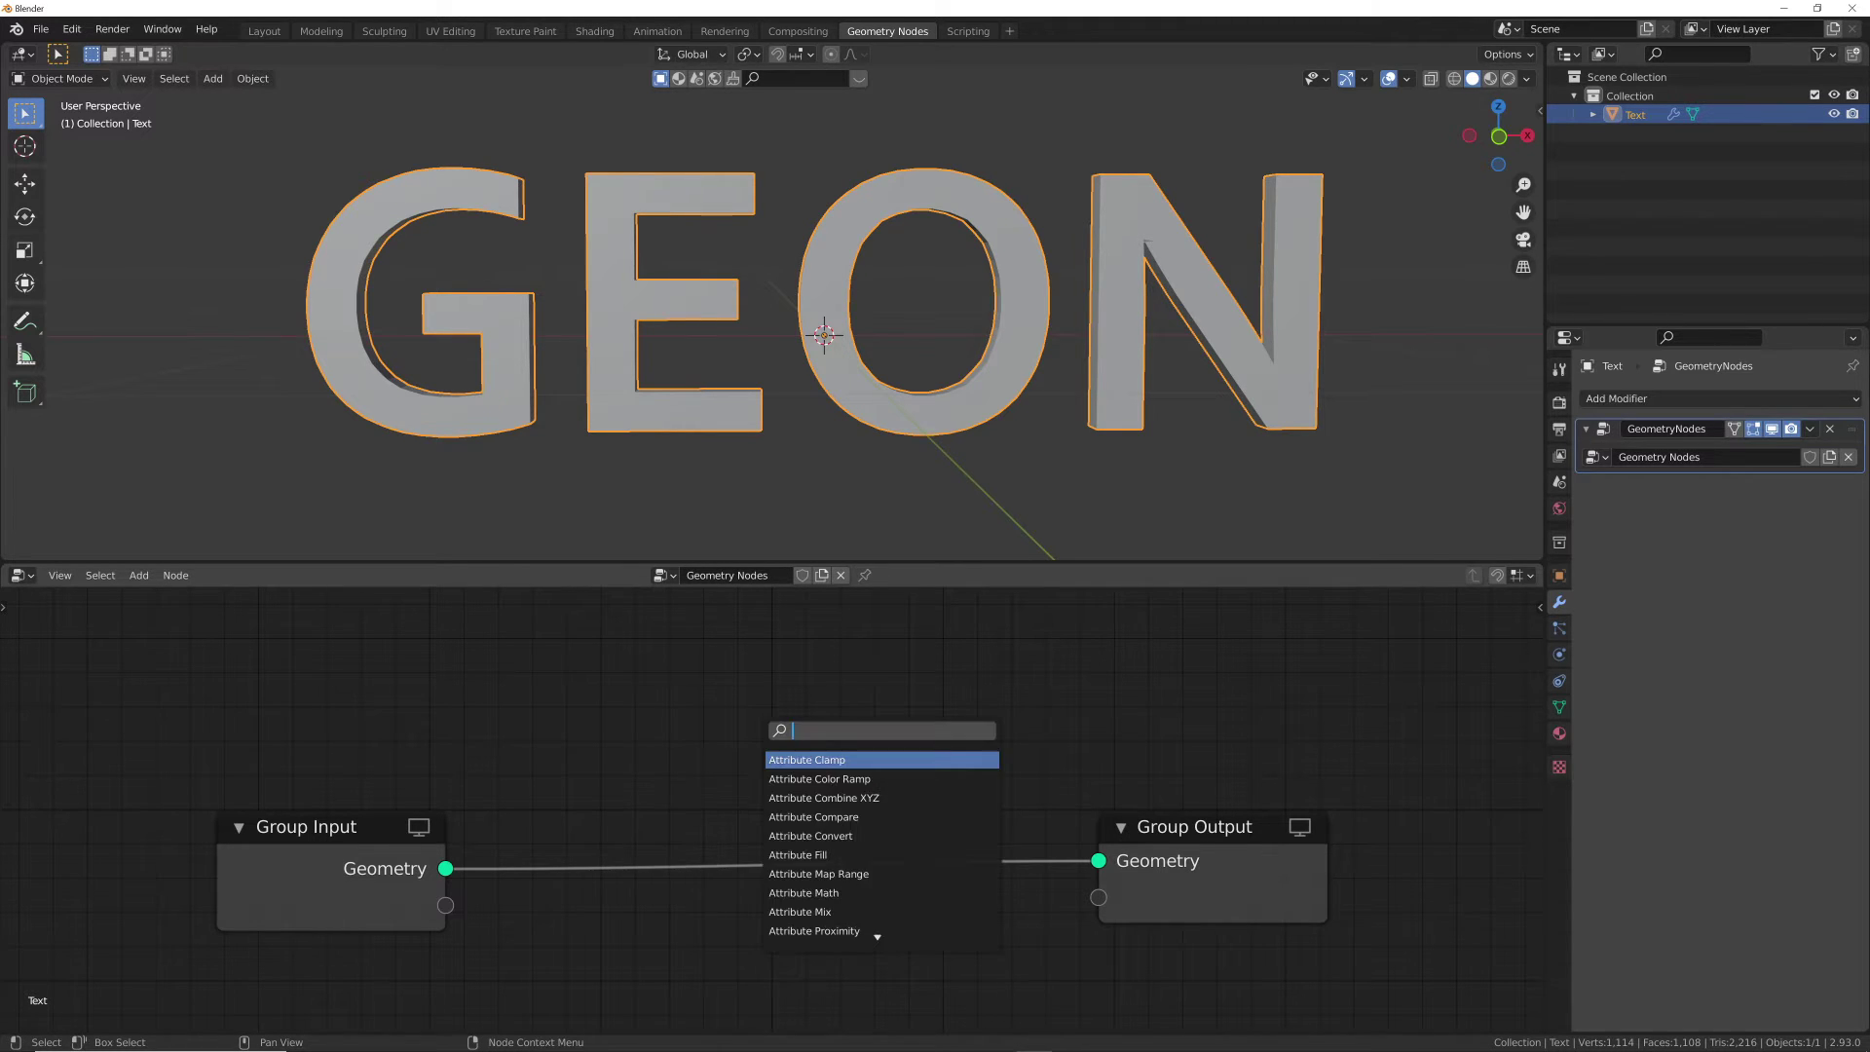
text(POINT)
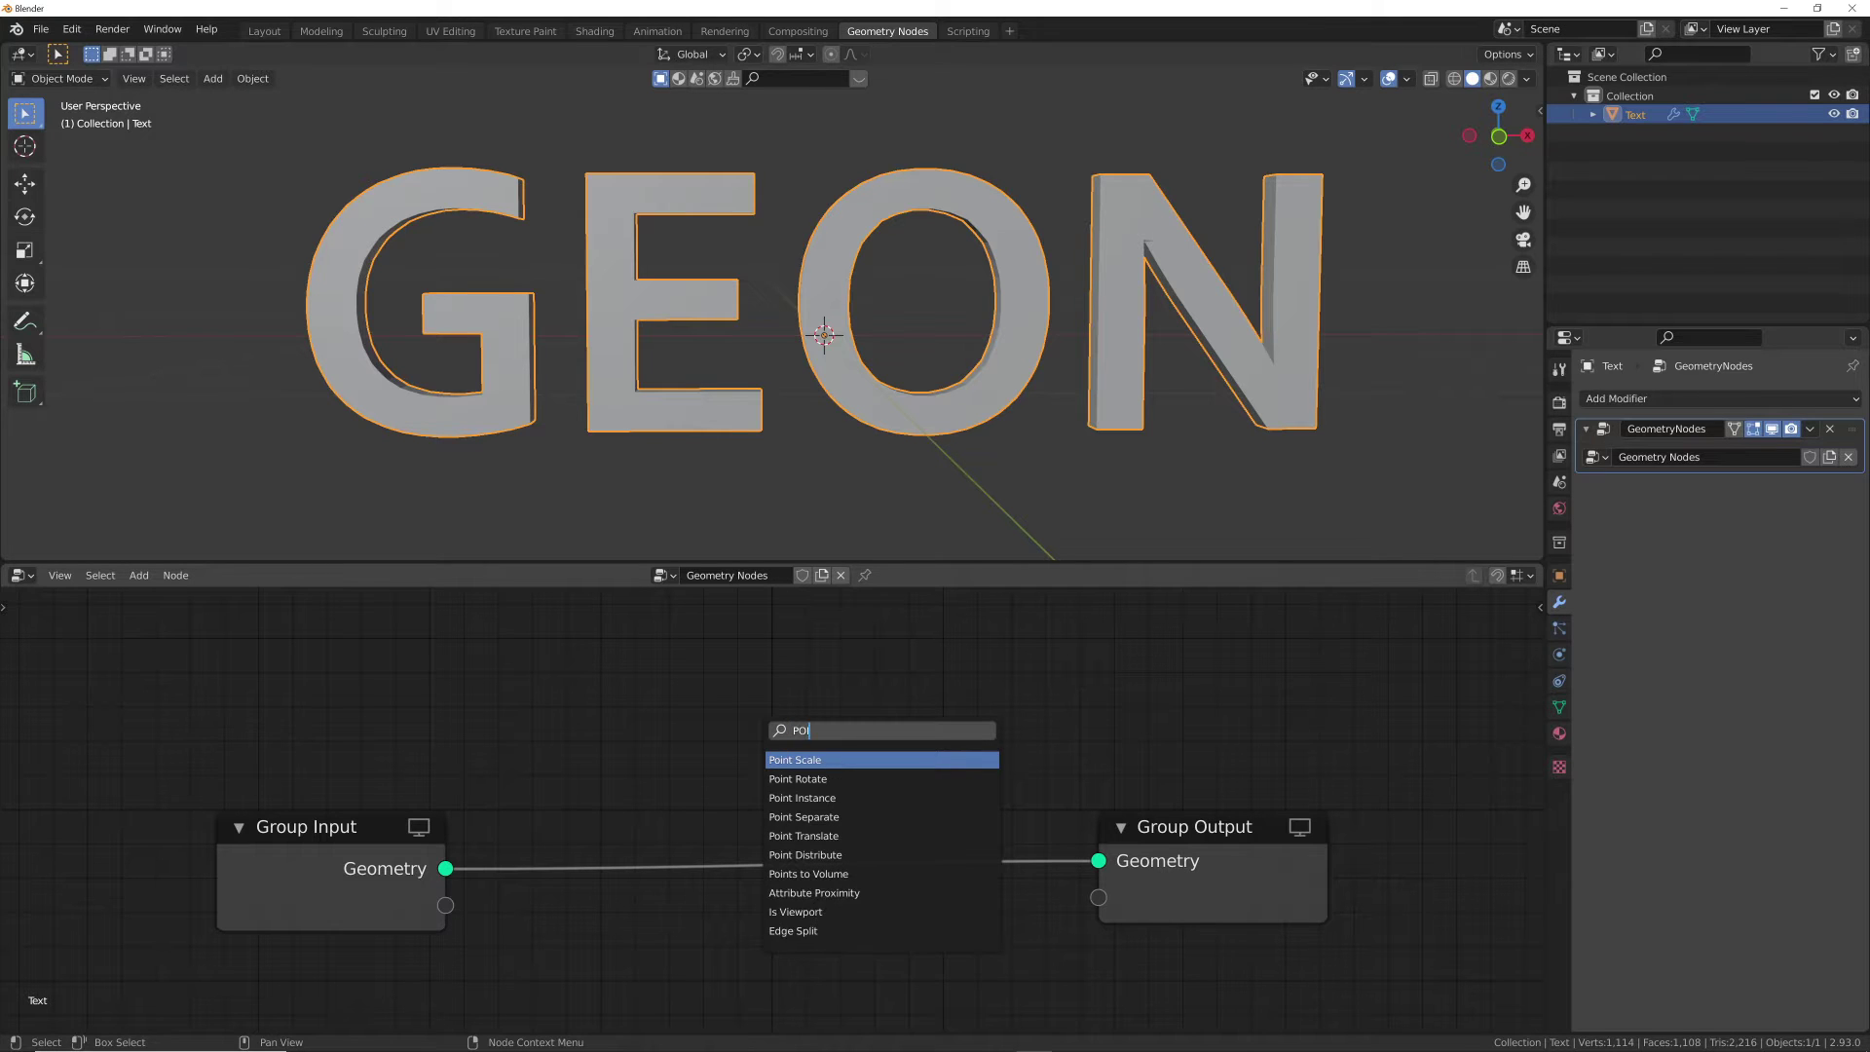
key(Down)
key(Down)
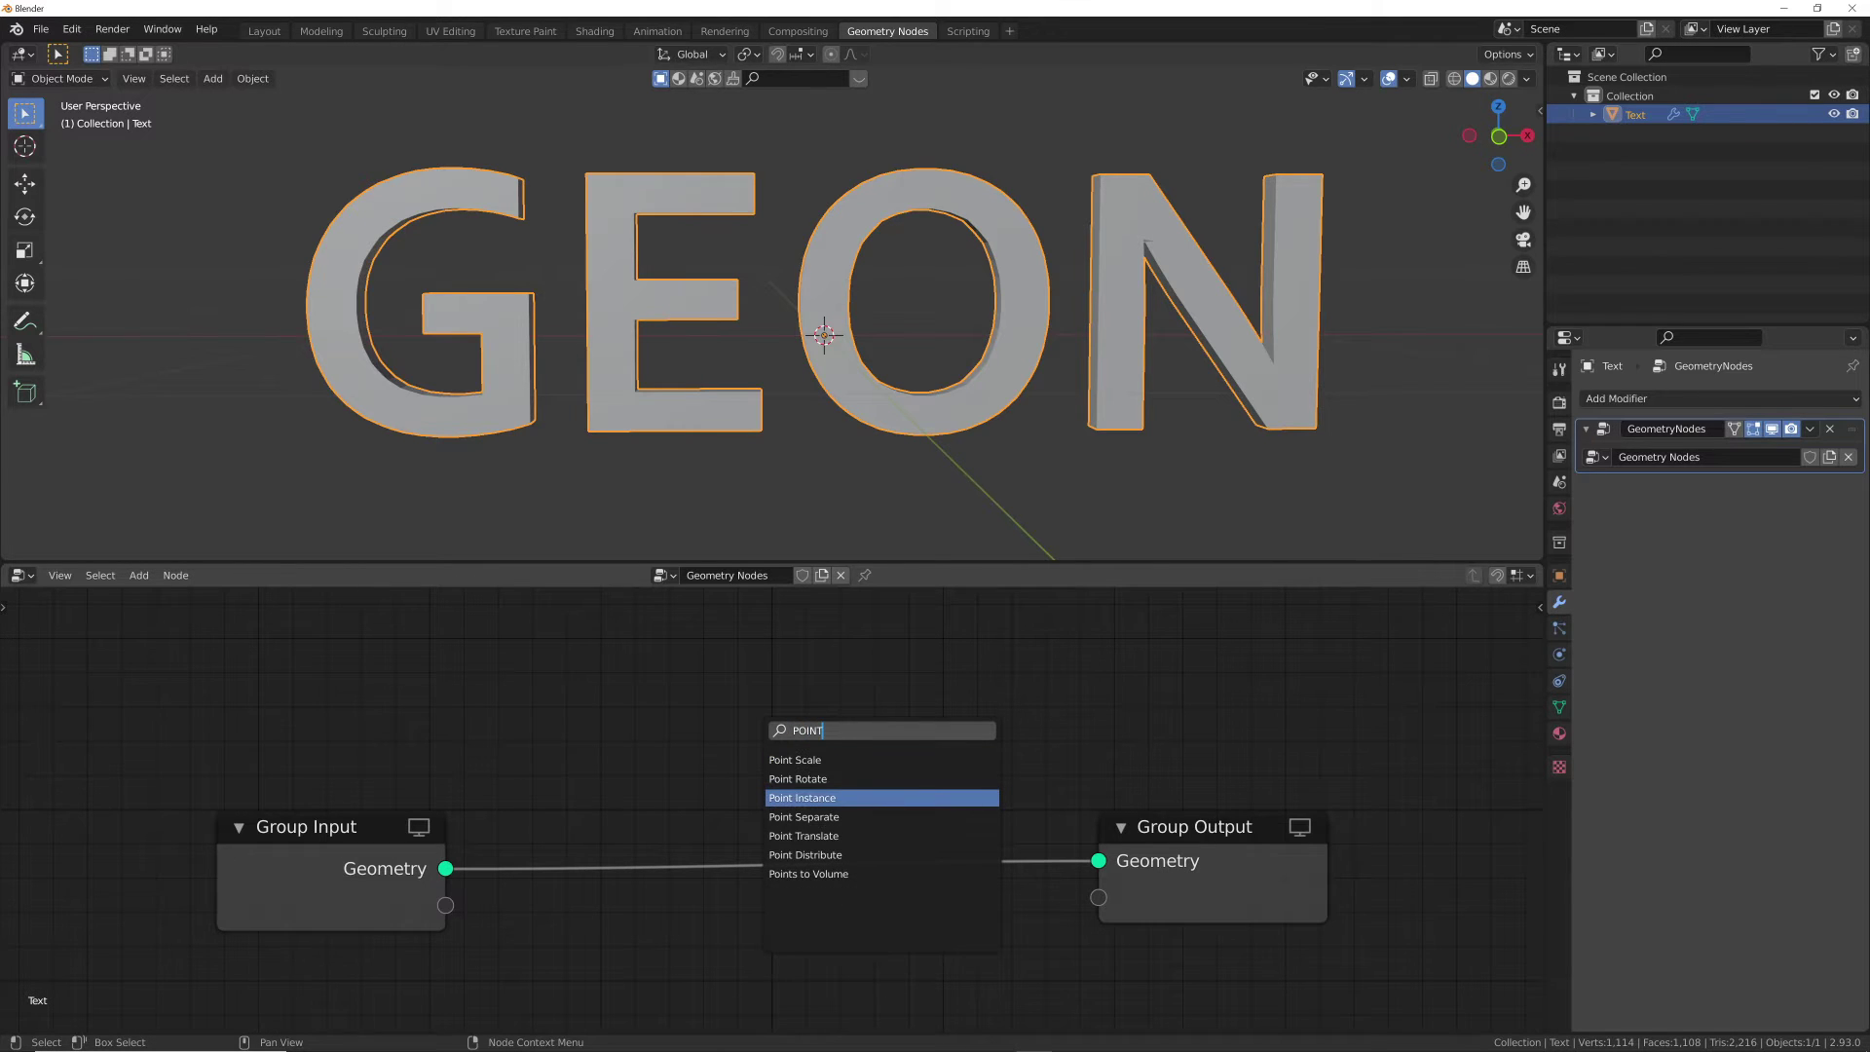
key(Return)
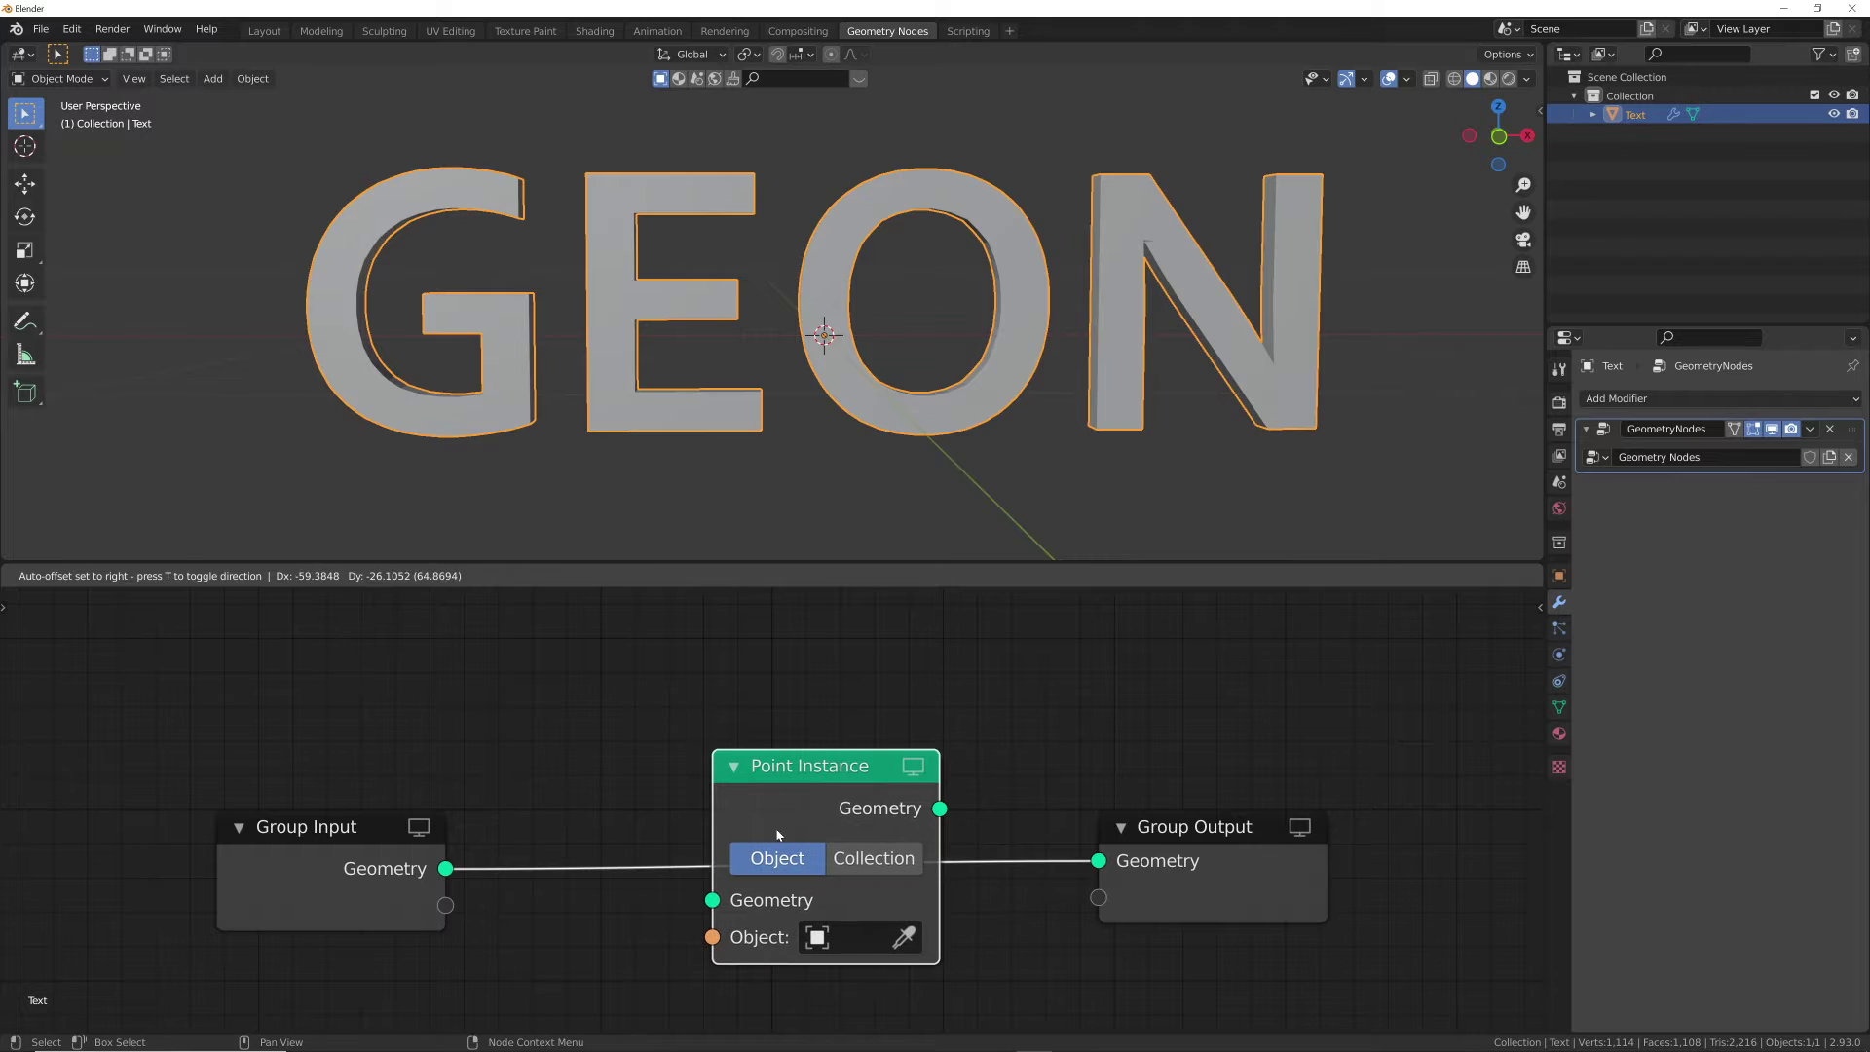
click(765, 838)
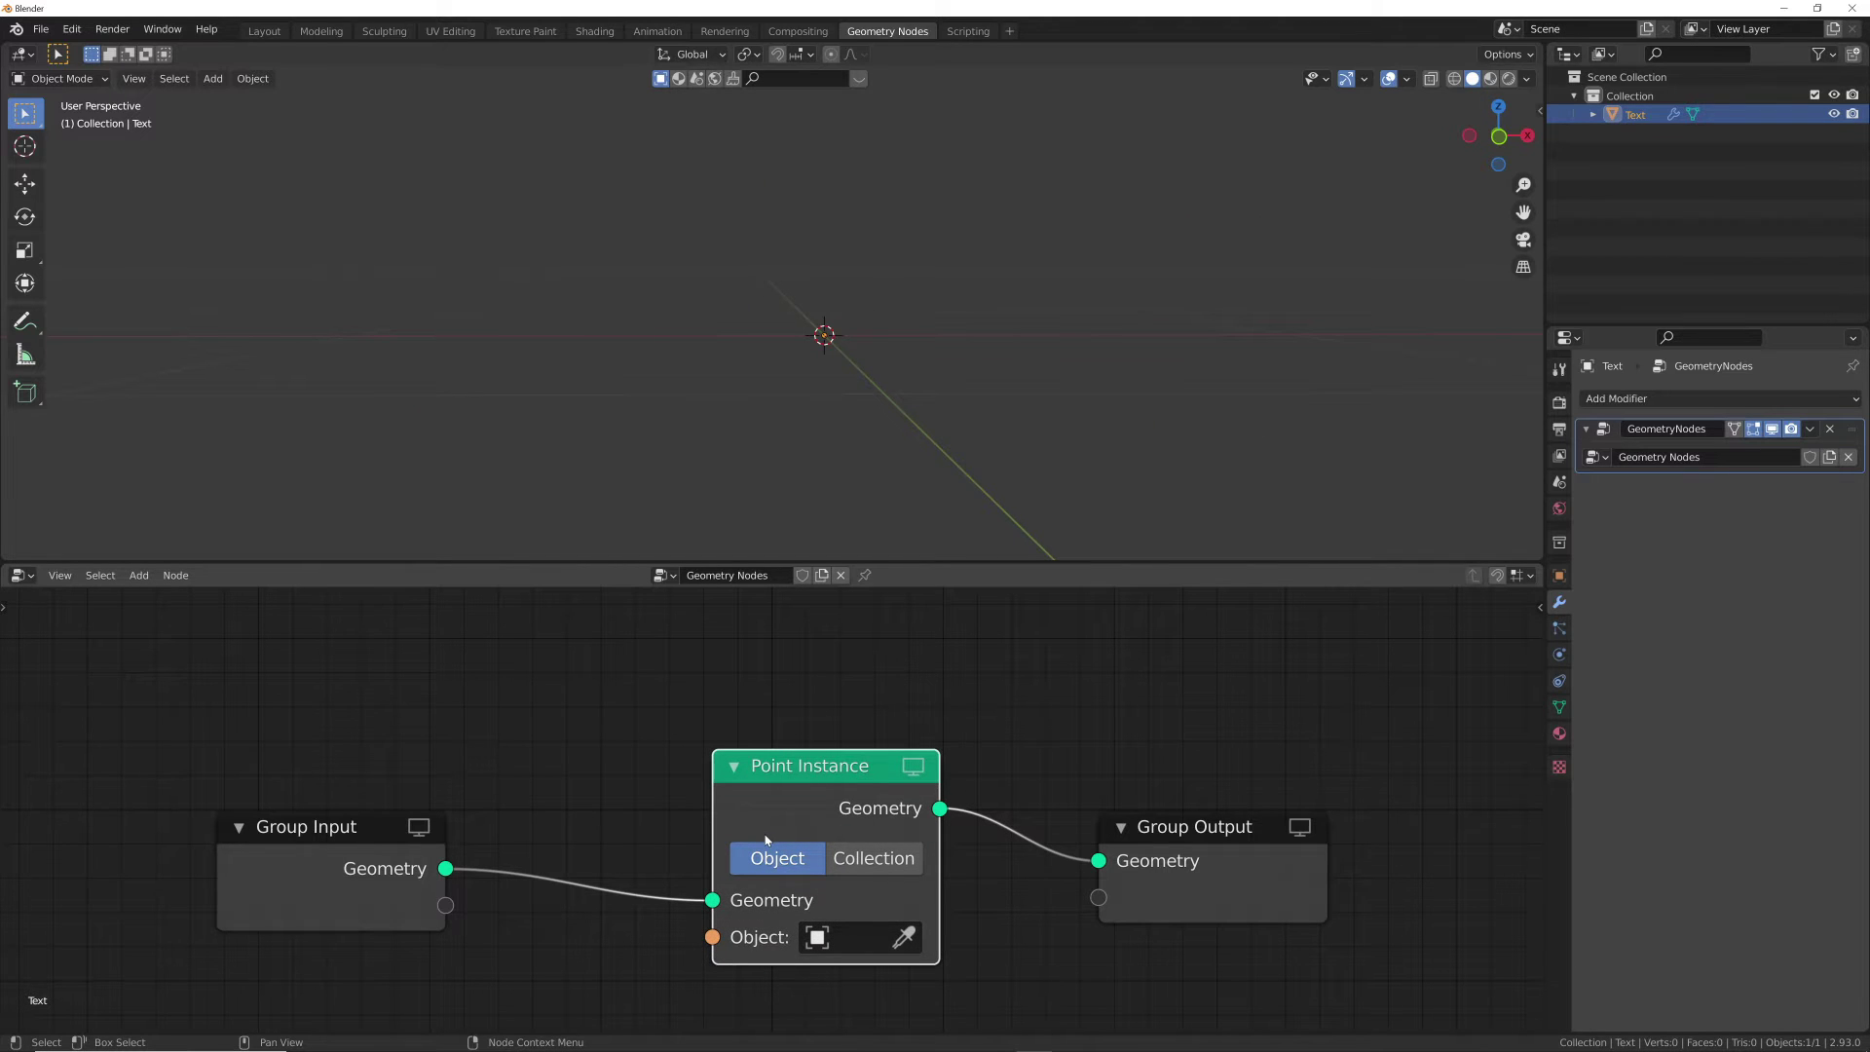
drag(803, 769, 760, 782)
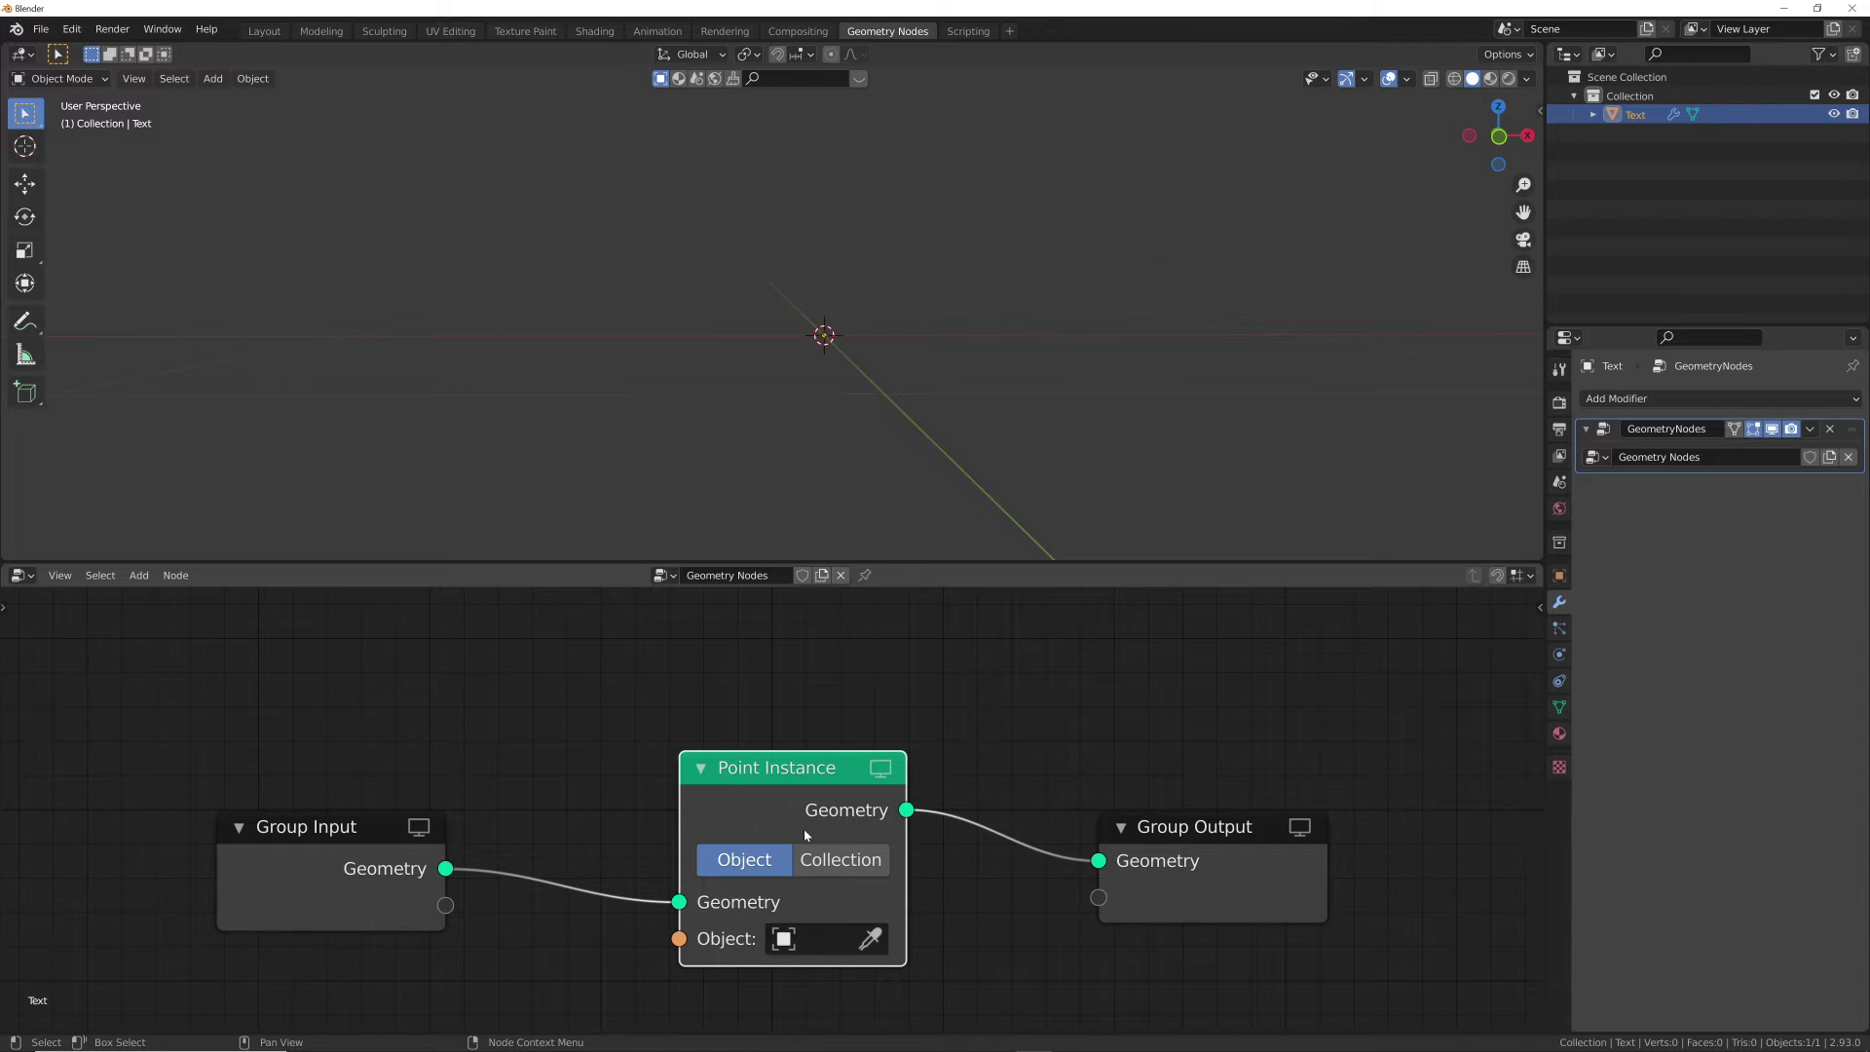
middle_drag(804, 835, 814, 818)
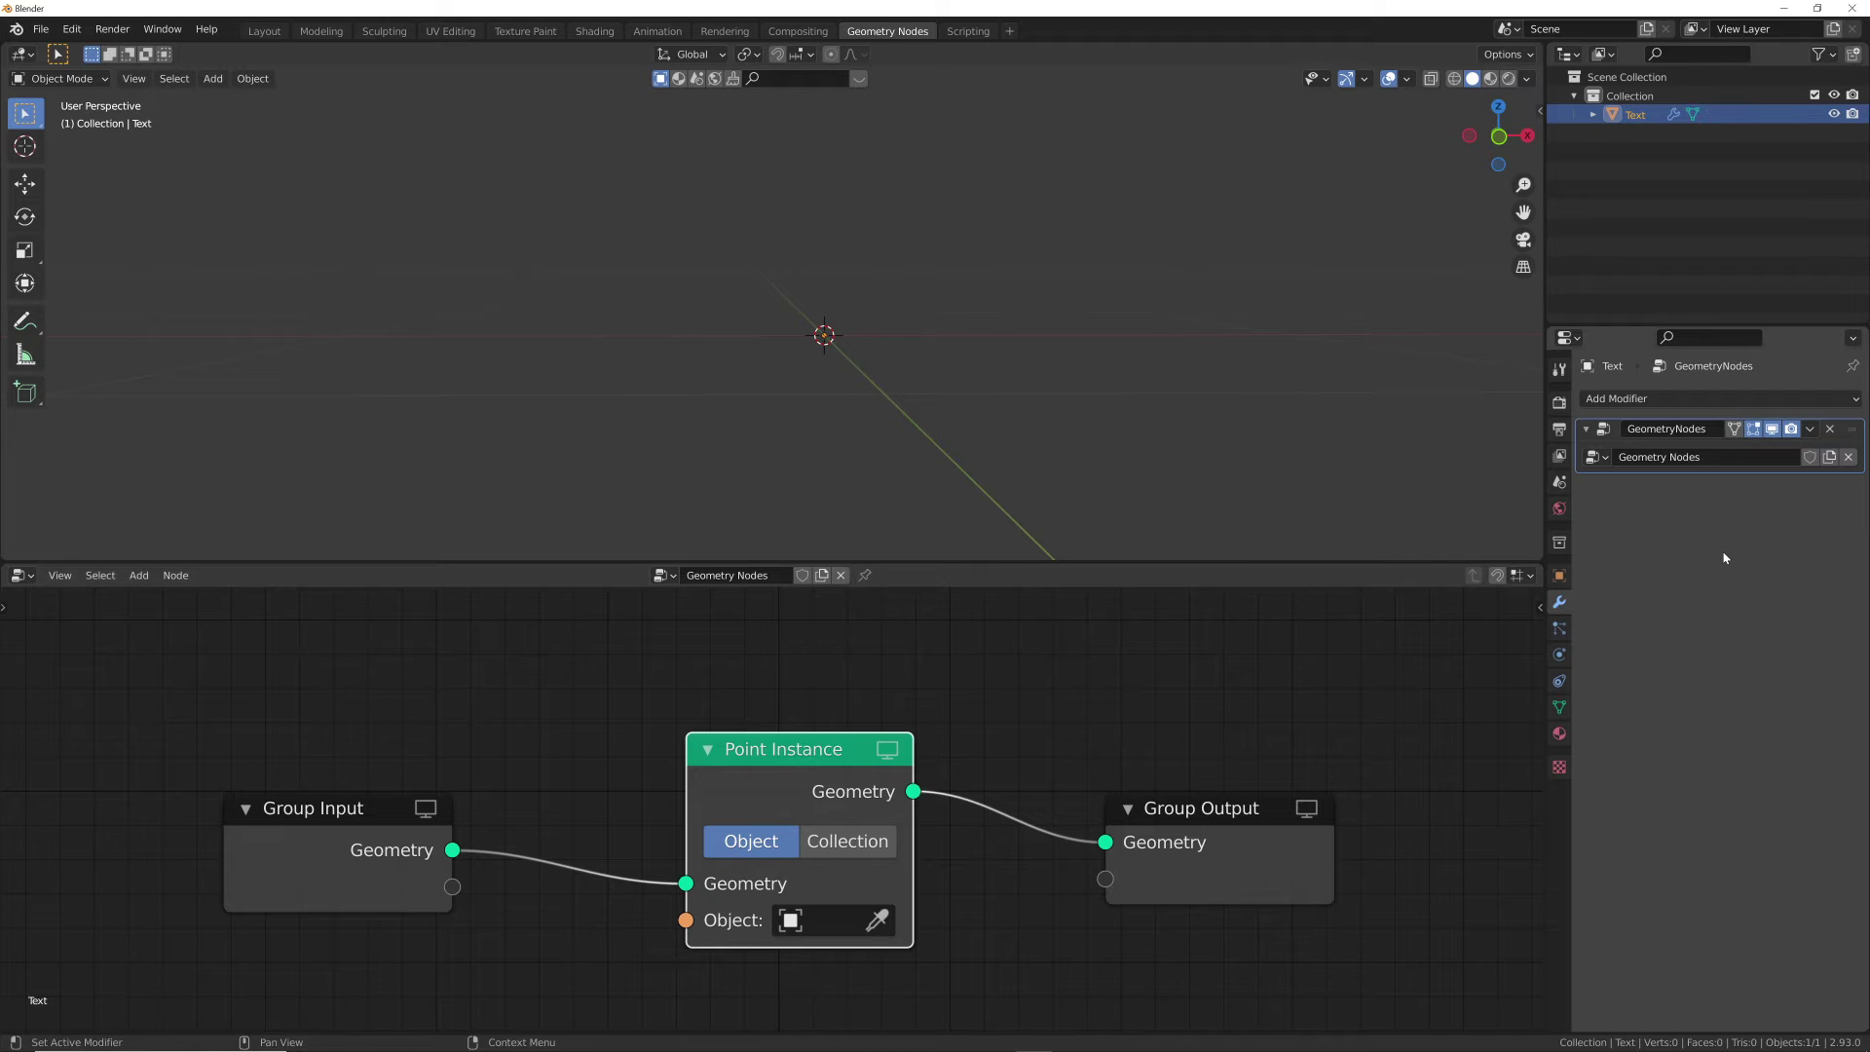
Add an Ico Sphere to the scene and move it away from the origin toward positive X.
key(shift+a)
mouse_move(1062, 400)
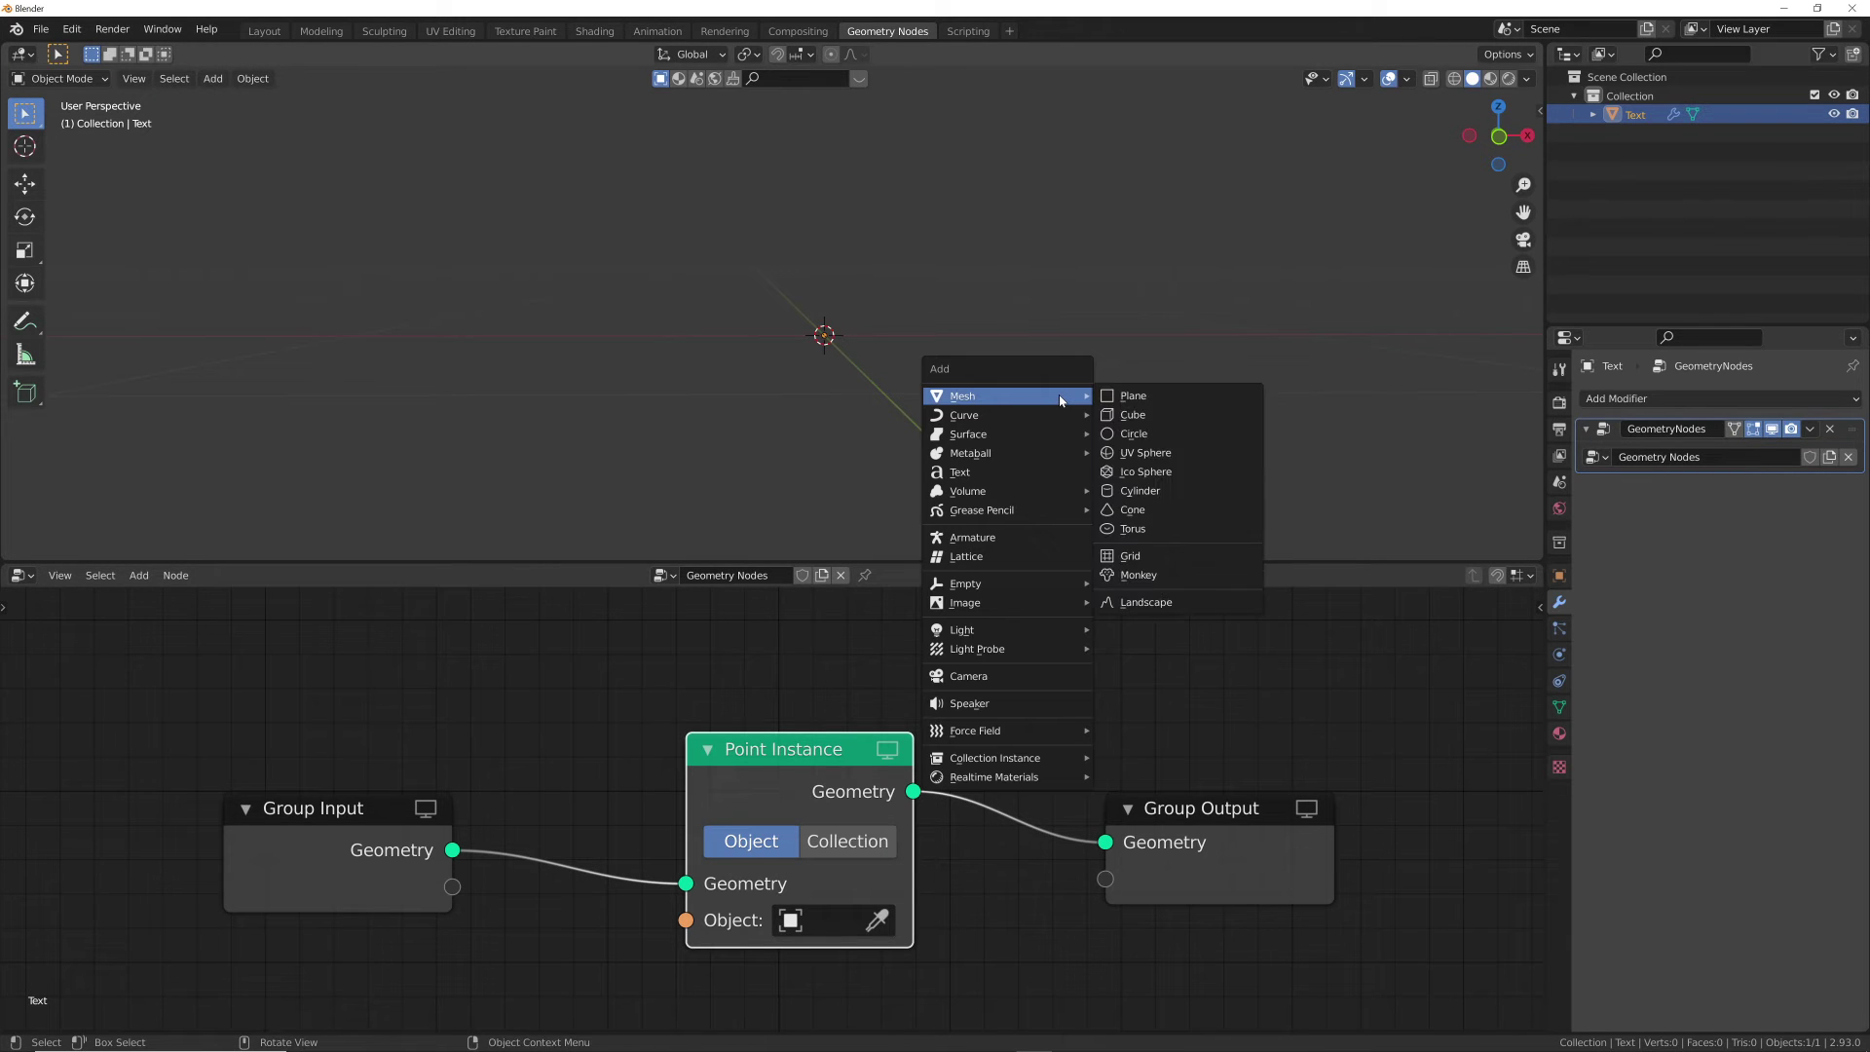
click(1145, 471)
scroll(1058, 405, down, 9)
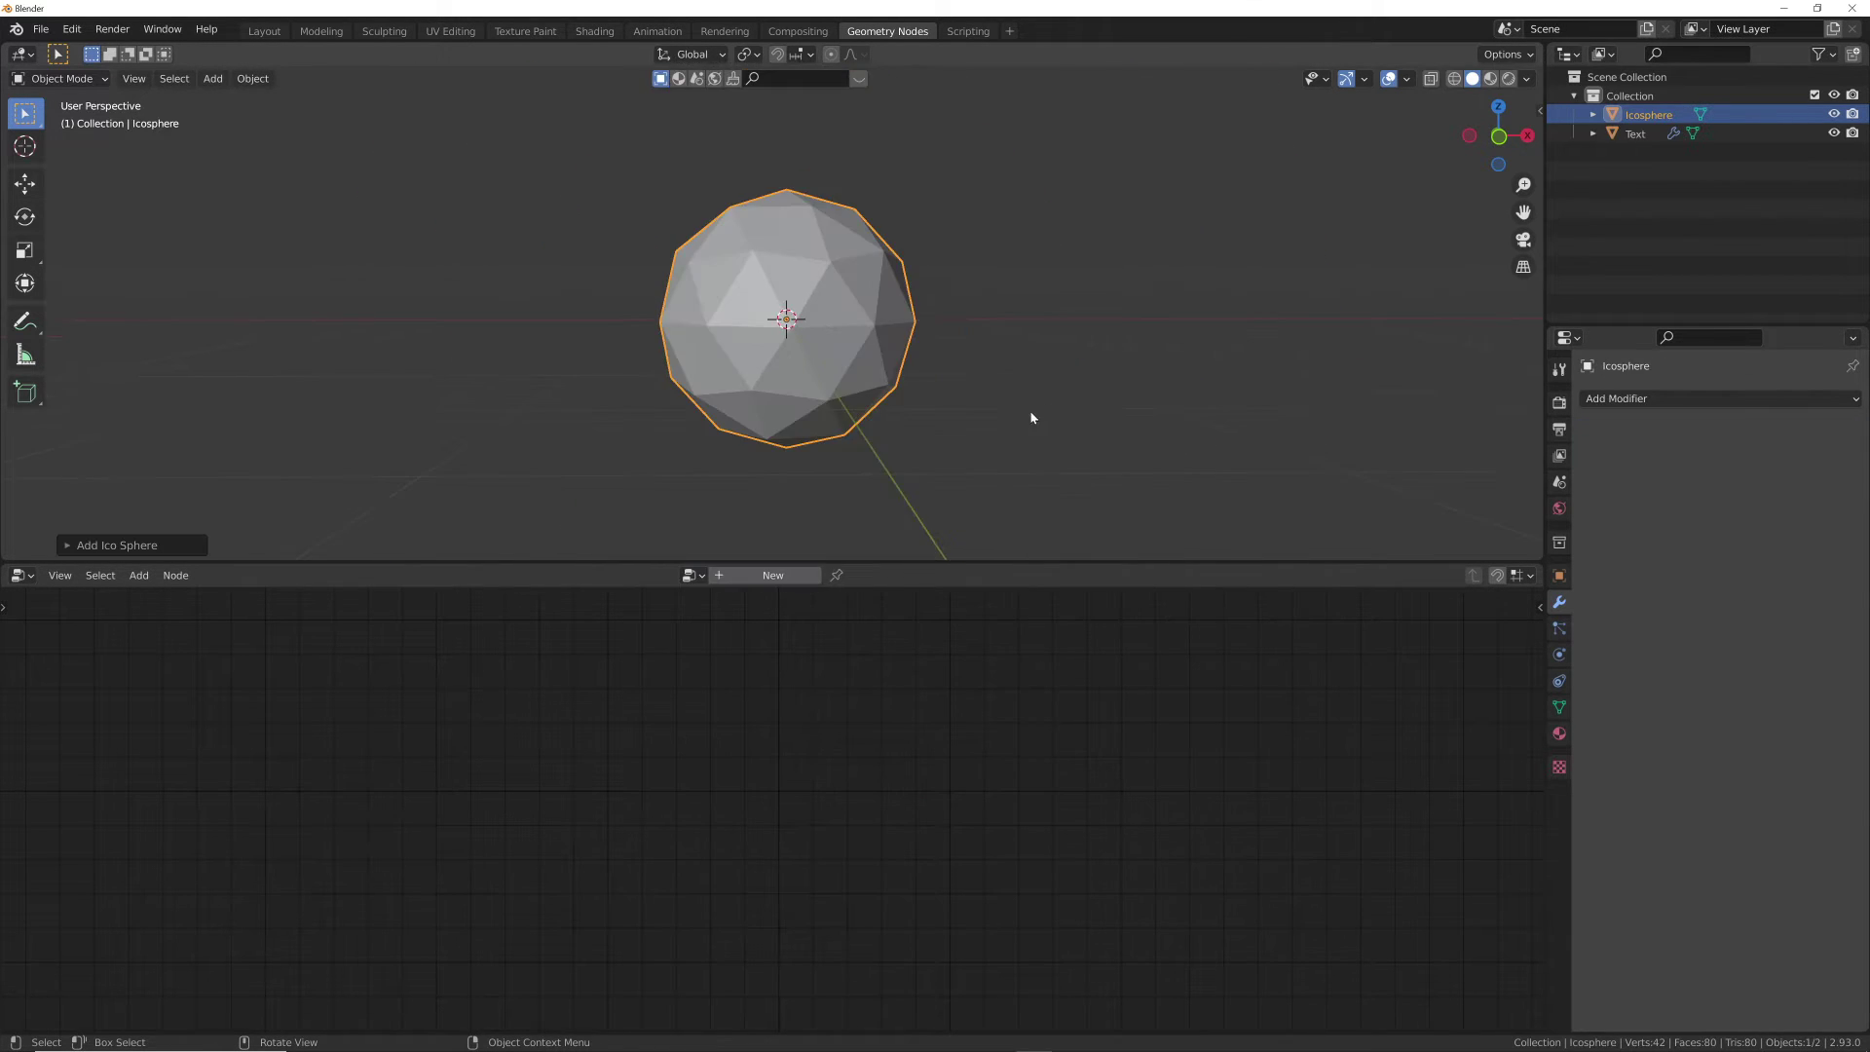
key(g)
click(1460, 431)
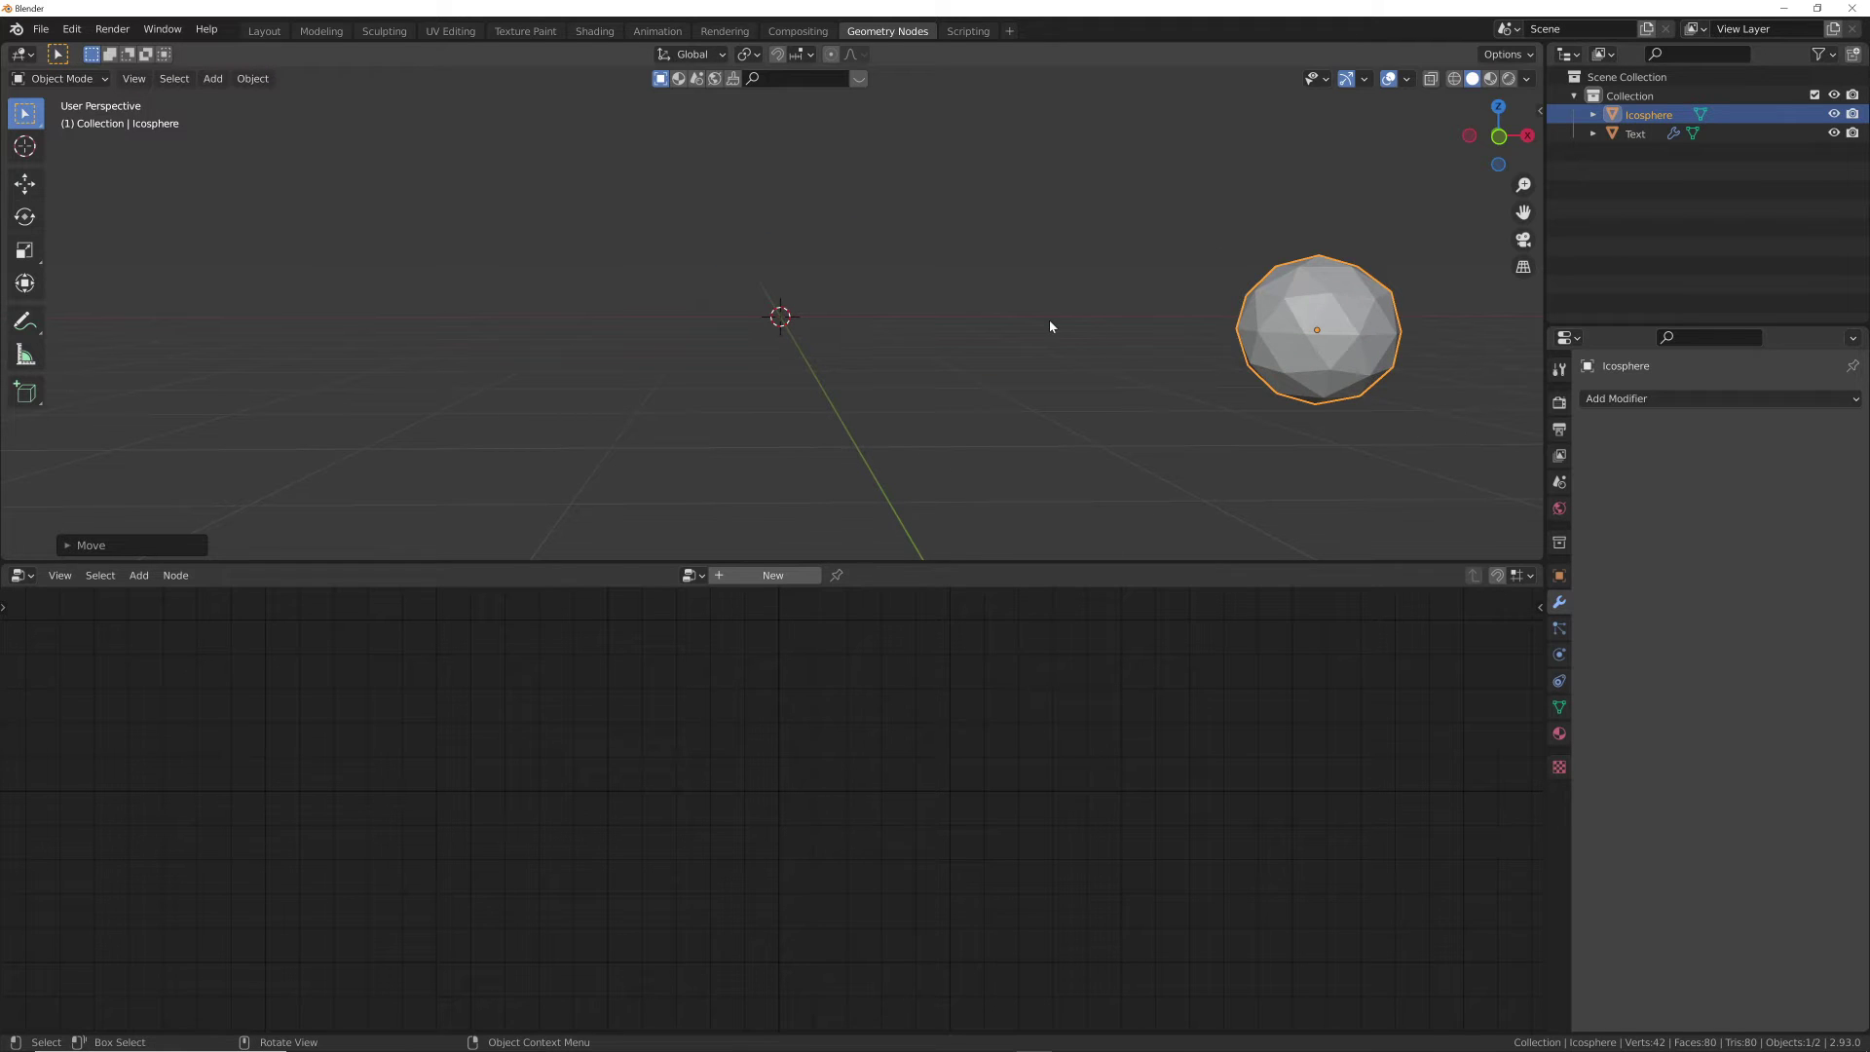
Select the Text object and set Icosphere as the object of its Point Instance node.
click(791, 327)
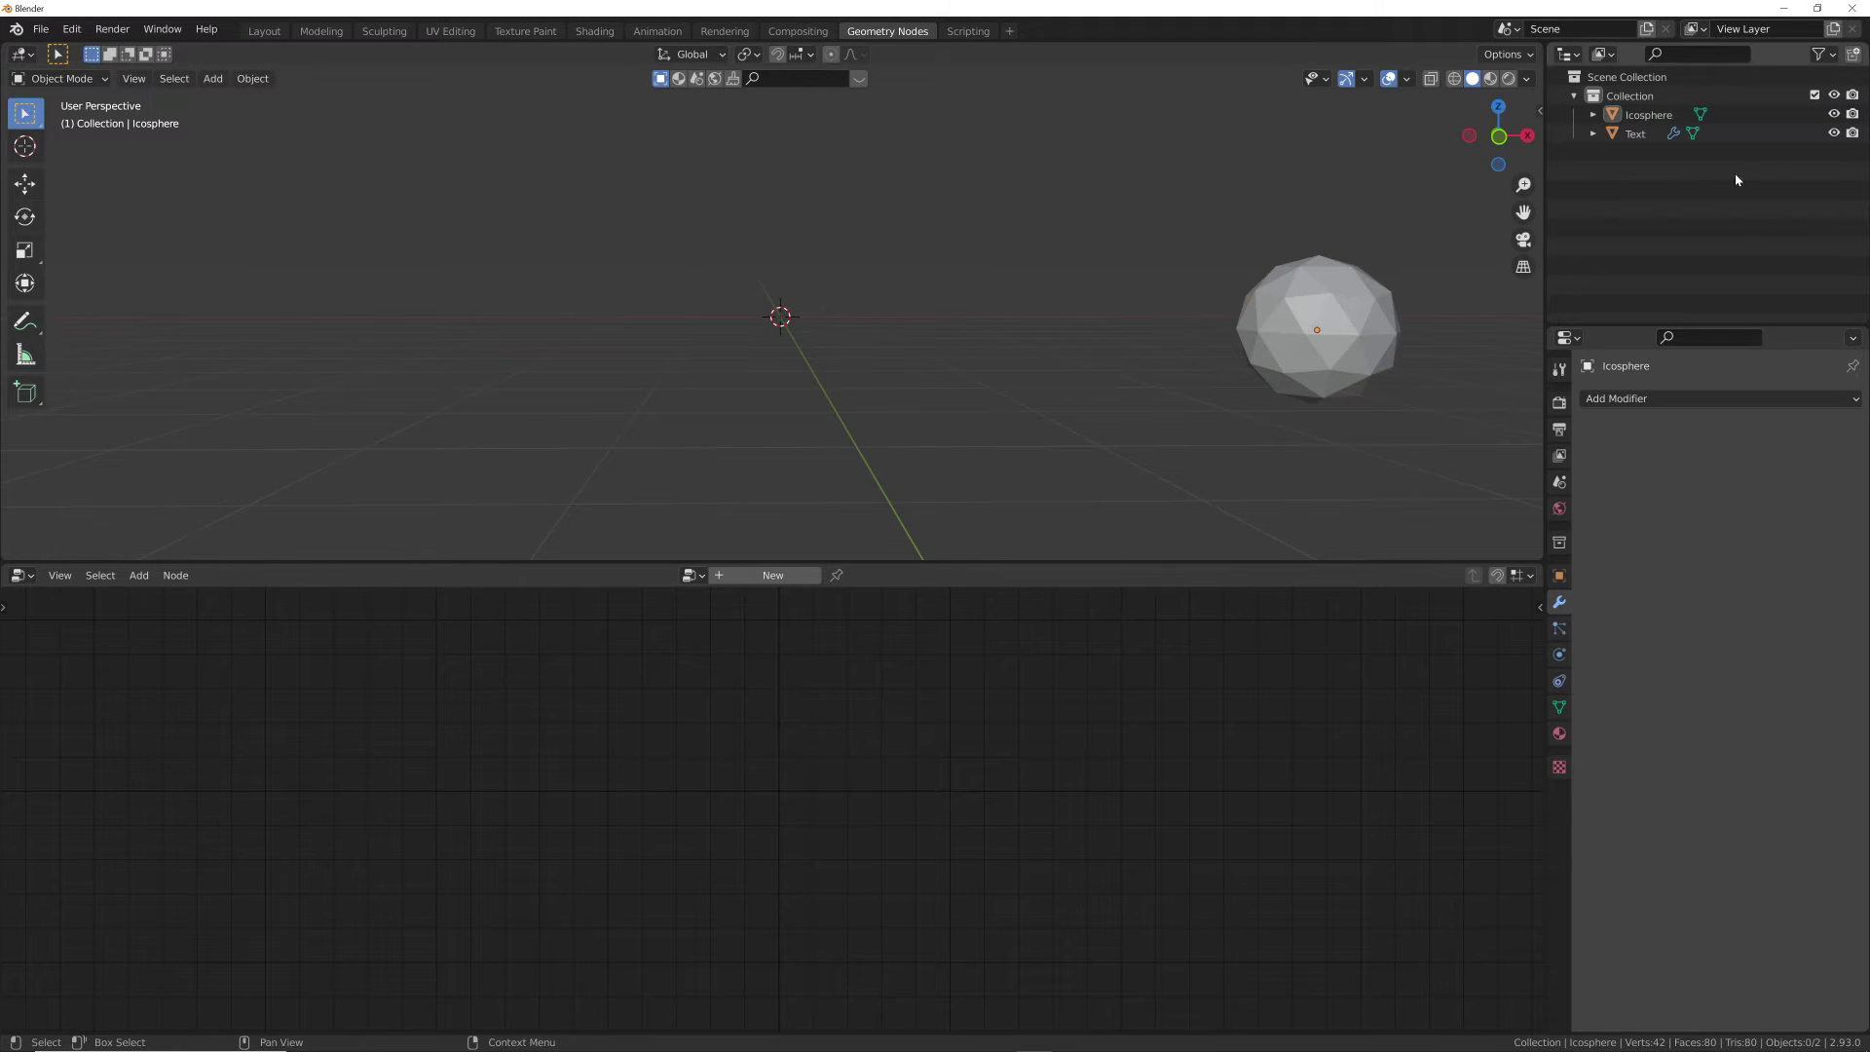
click(1636, 133)
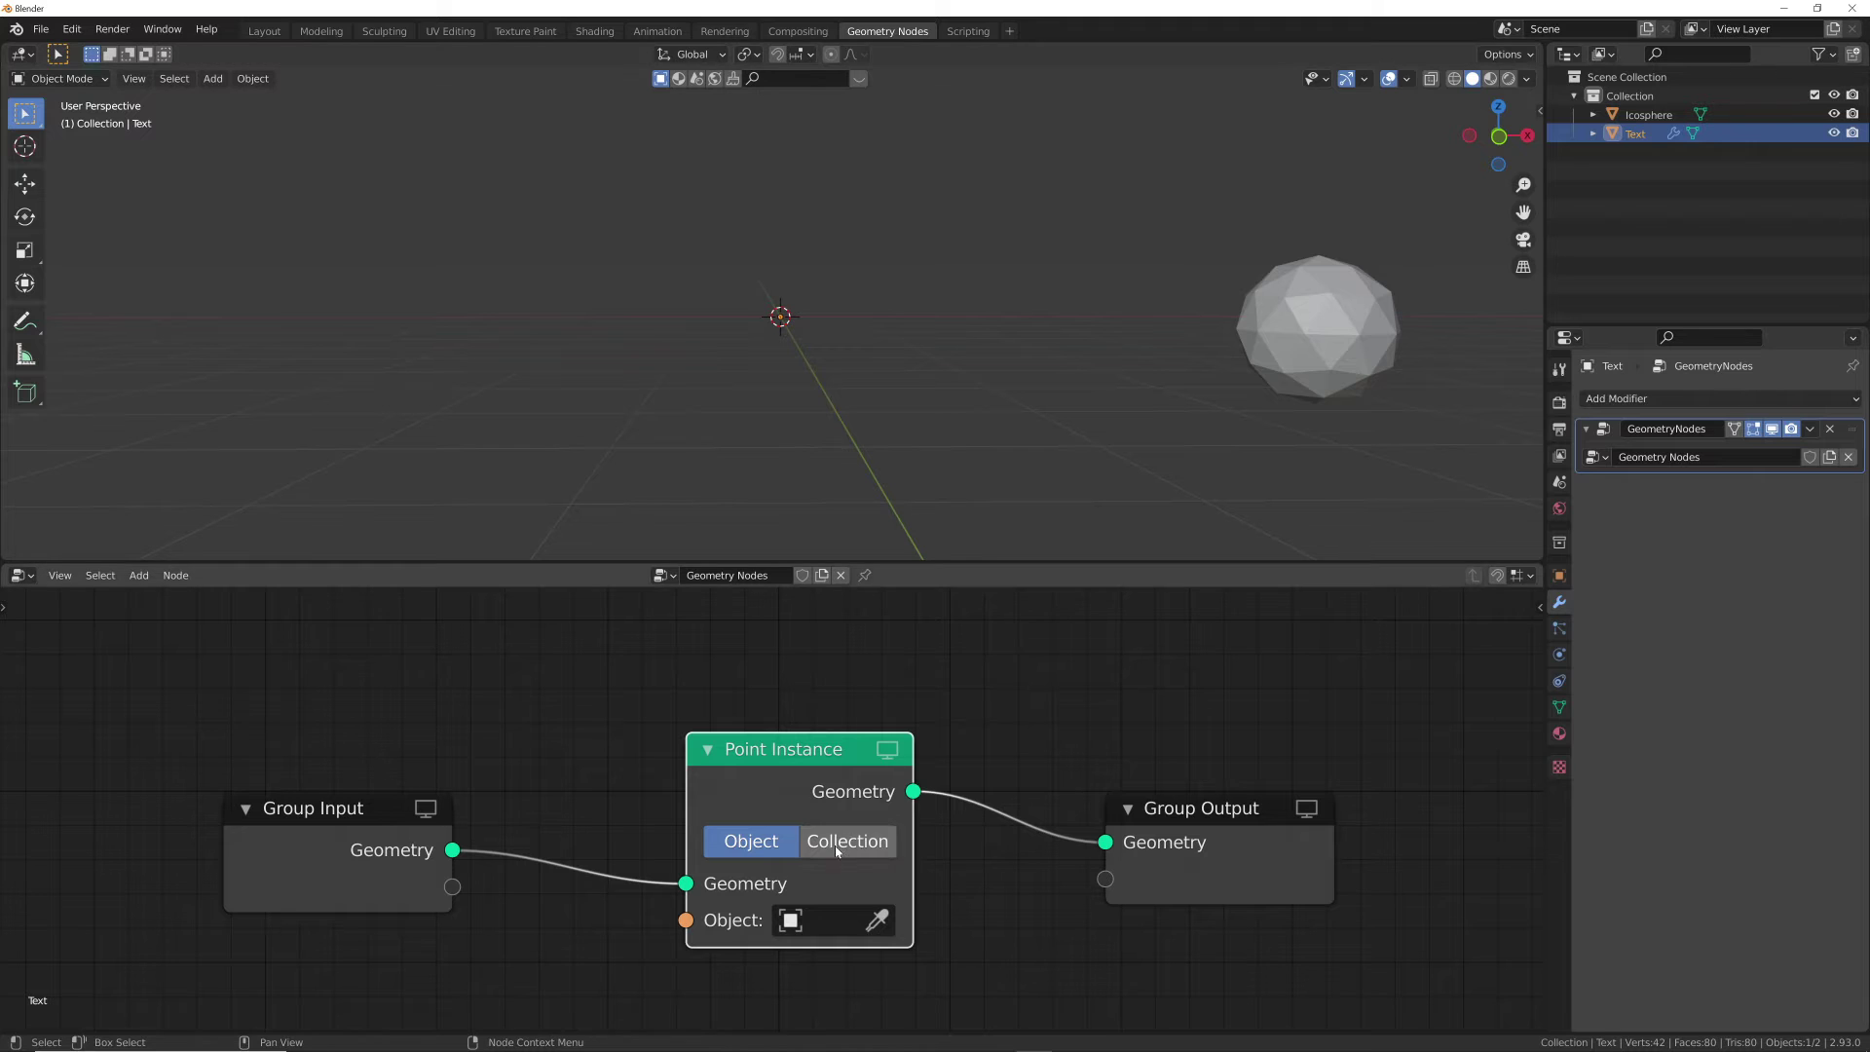
click(818, 920)
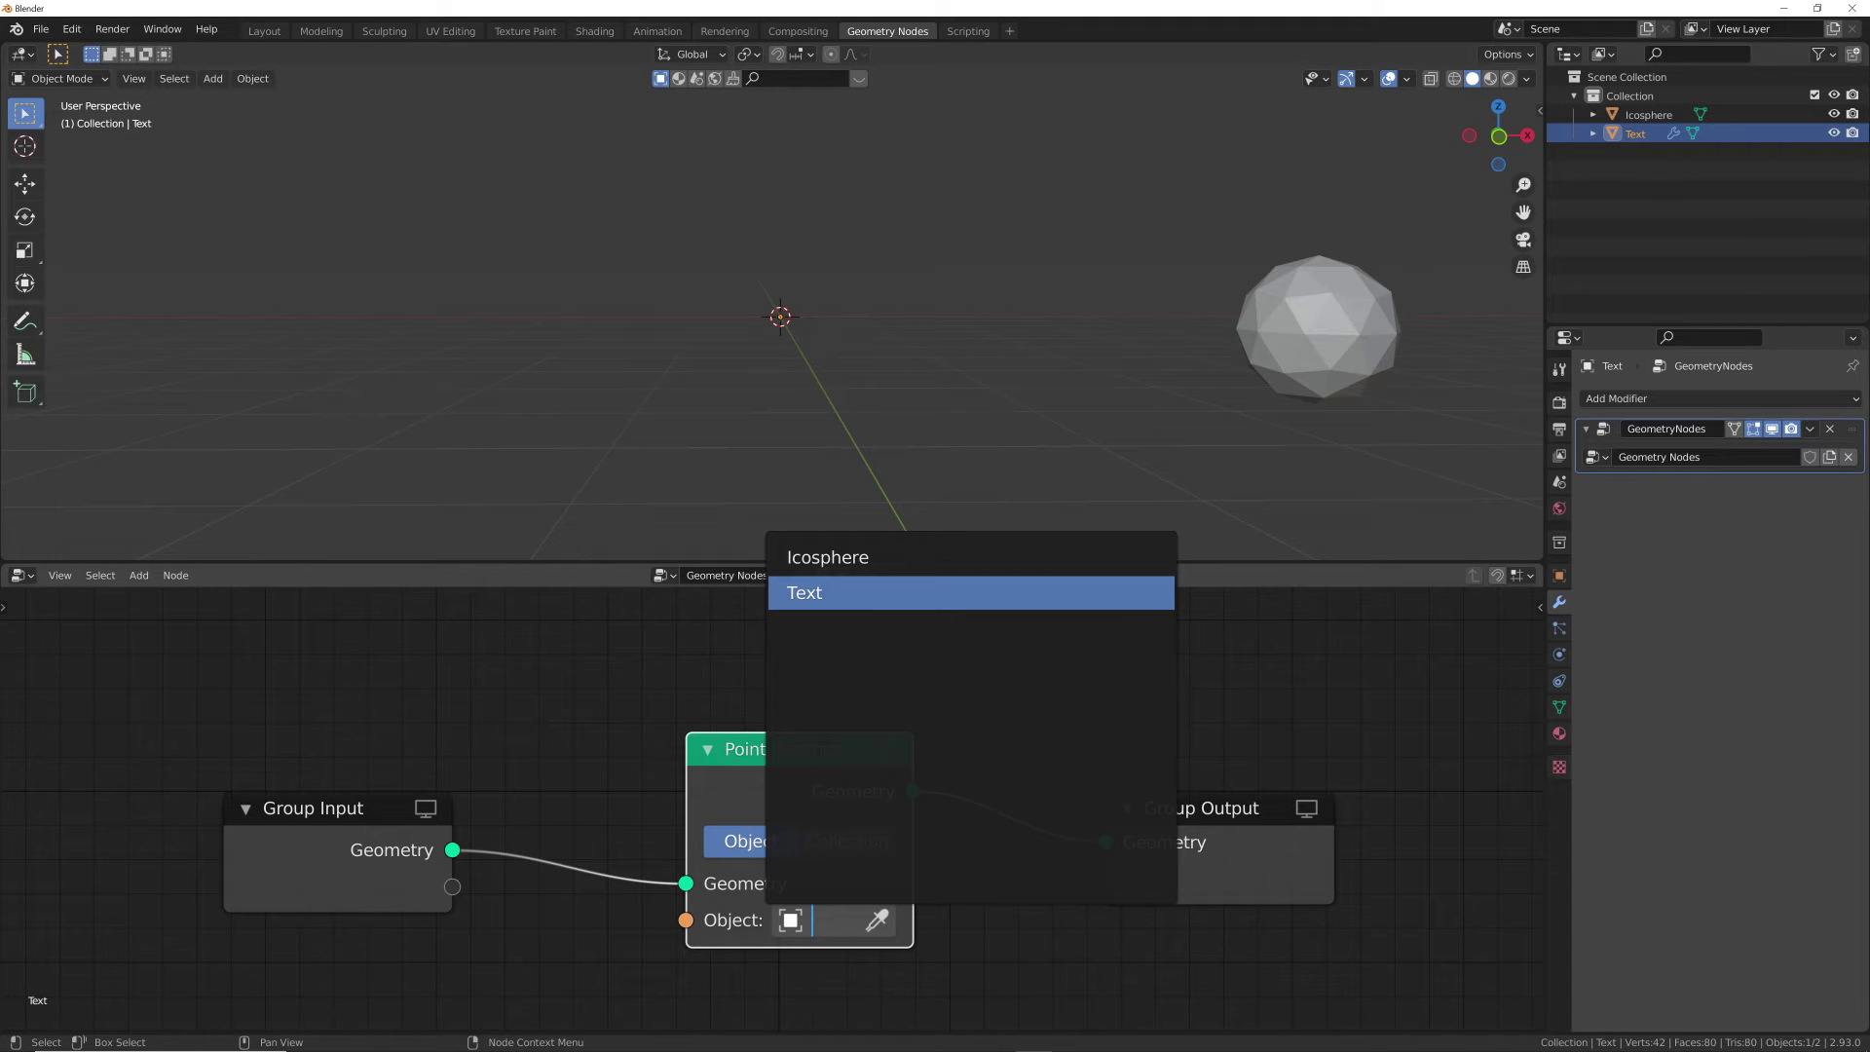
click(875, 557)
Scale the Text object up uniformly to several times its size.
scroll(917, 335, down, 6)
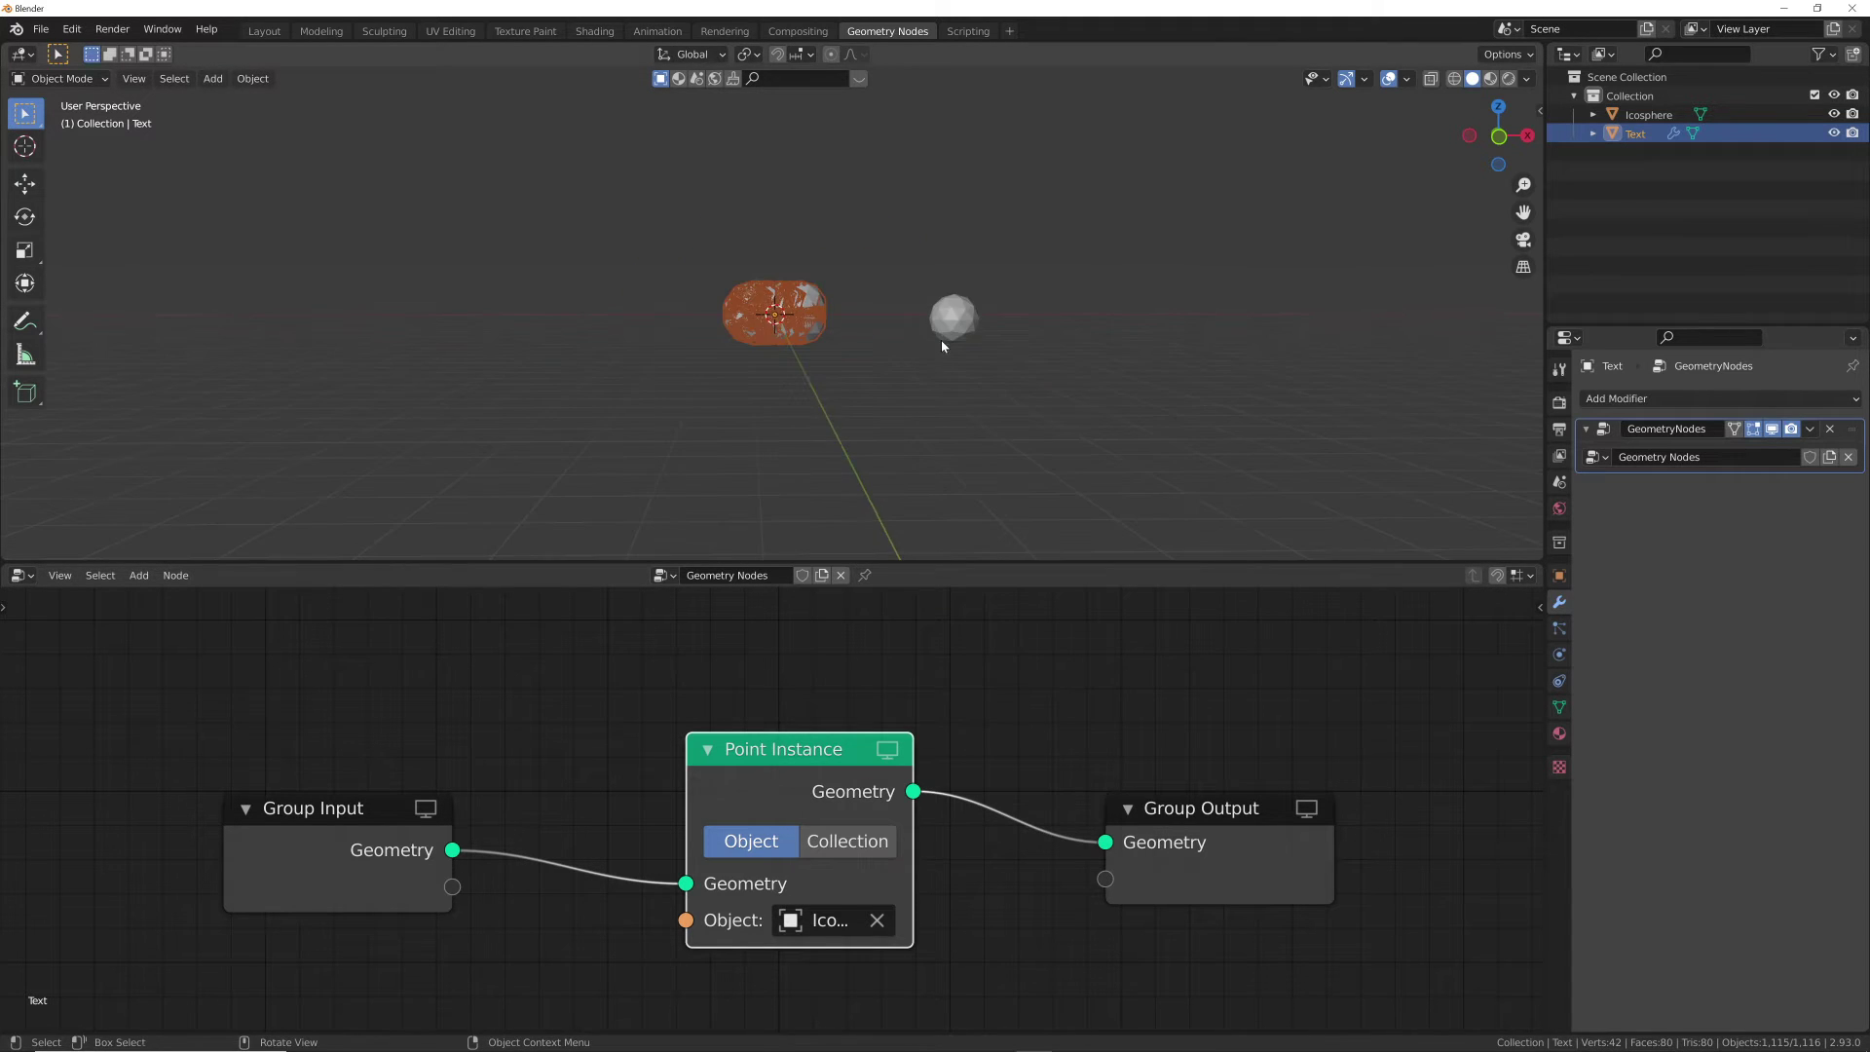
middle_drag(940, 339, 927, 397)
key(s)
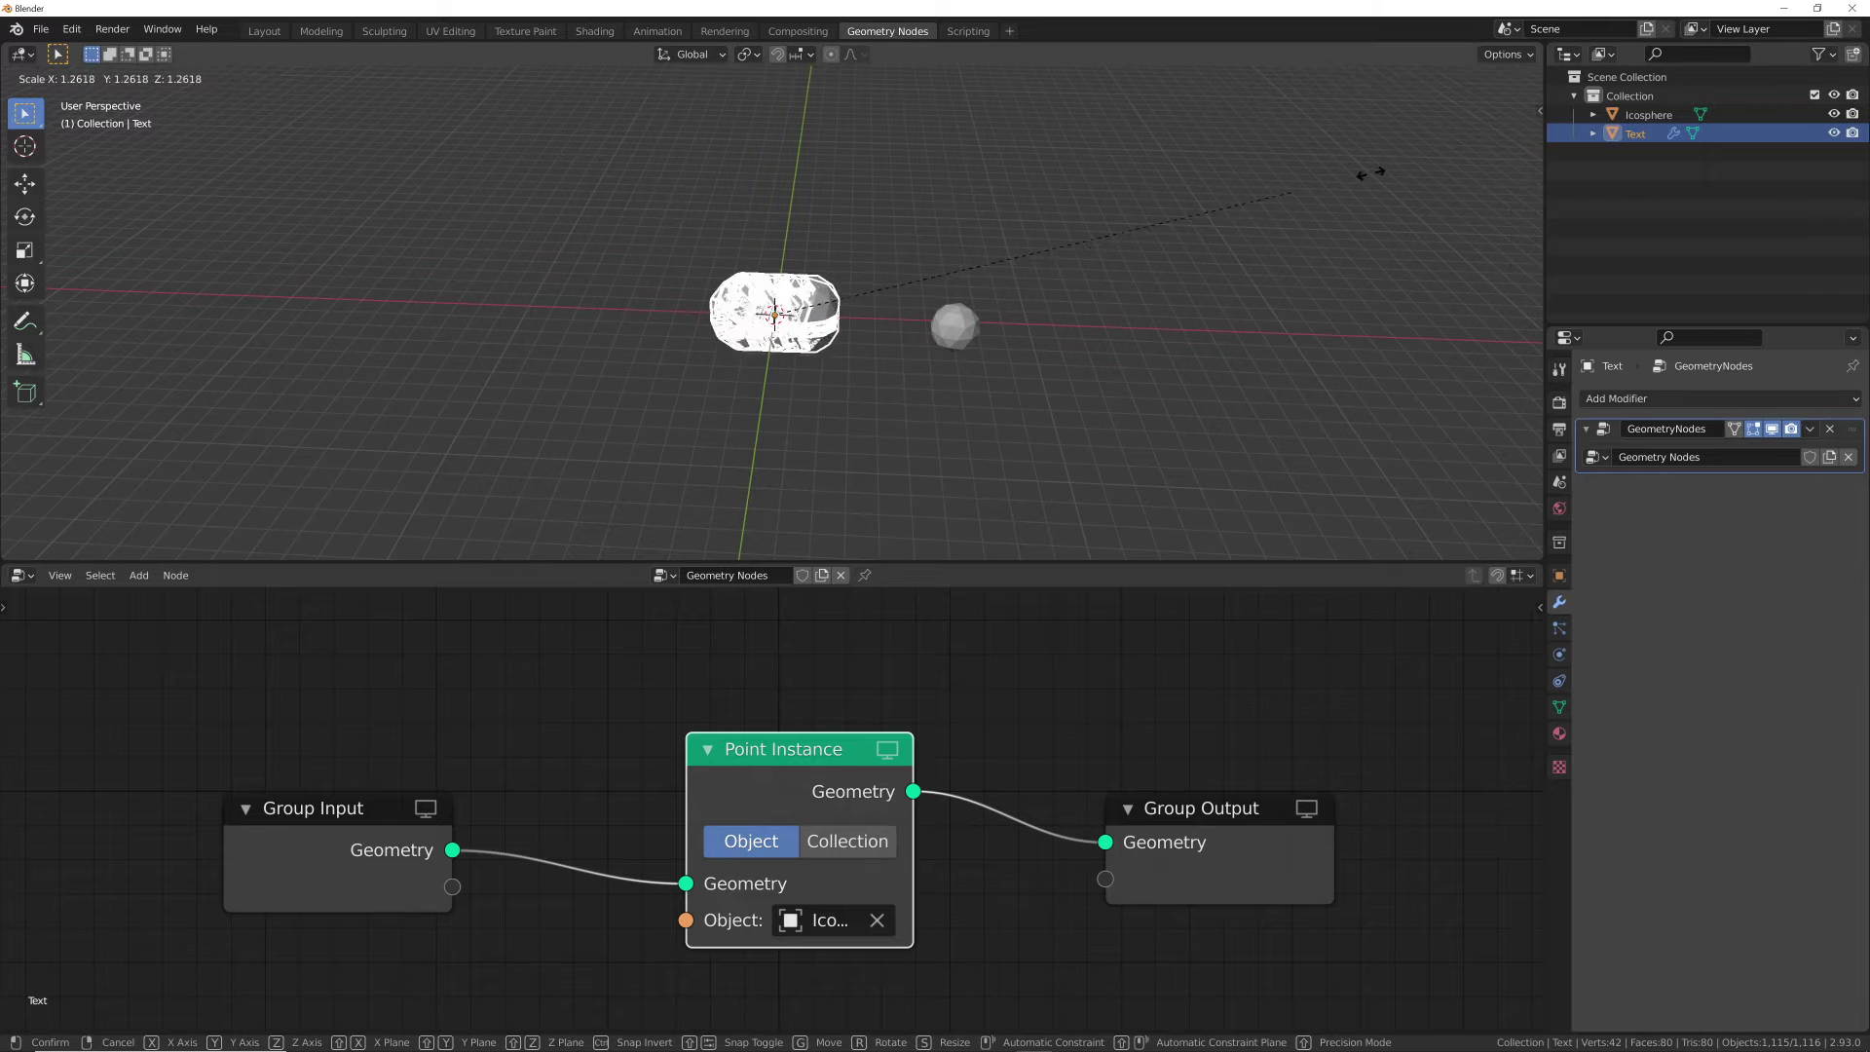
click(976, 329)
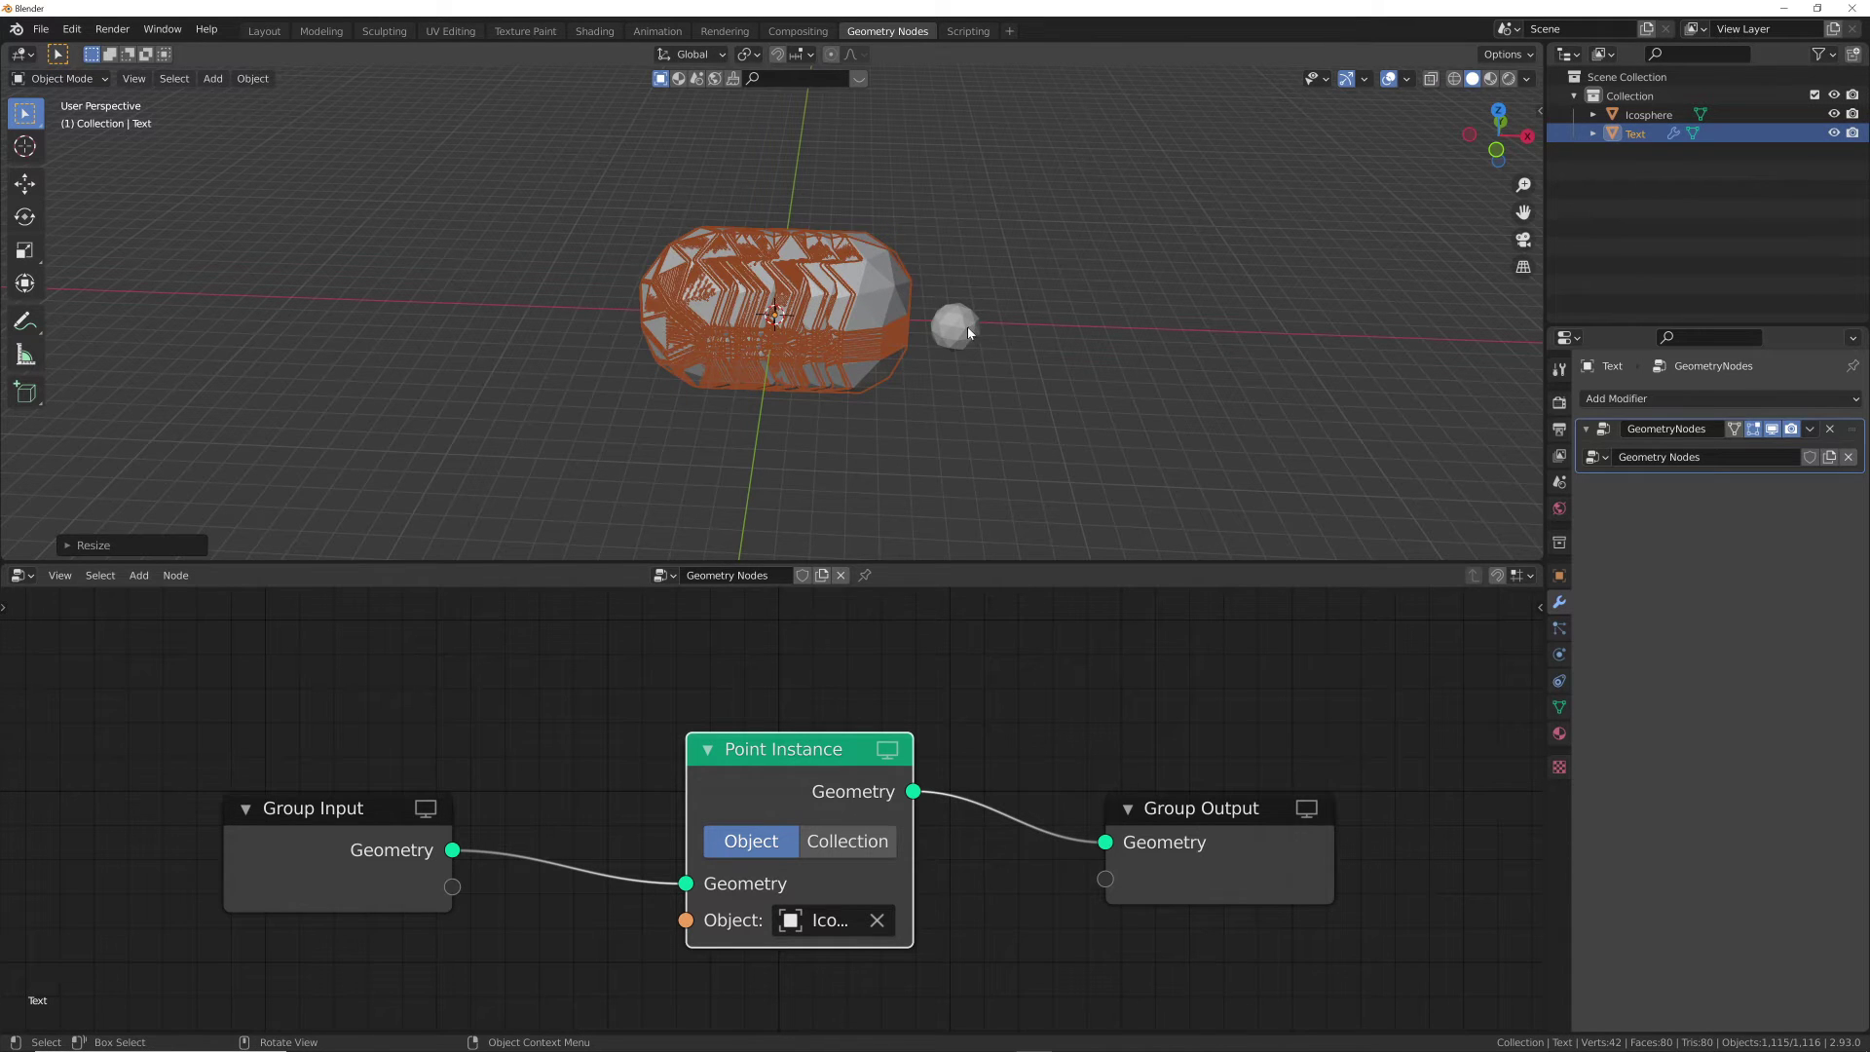
Move the original icosphere farther from the enlarged text, roughly along the X axis.
click(967, 331)
key(g)
click(1204, 366)
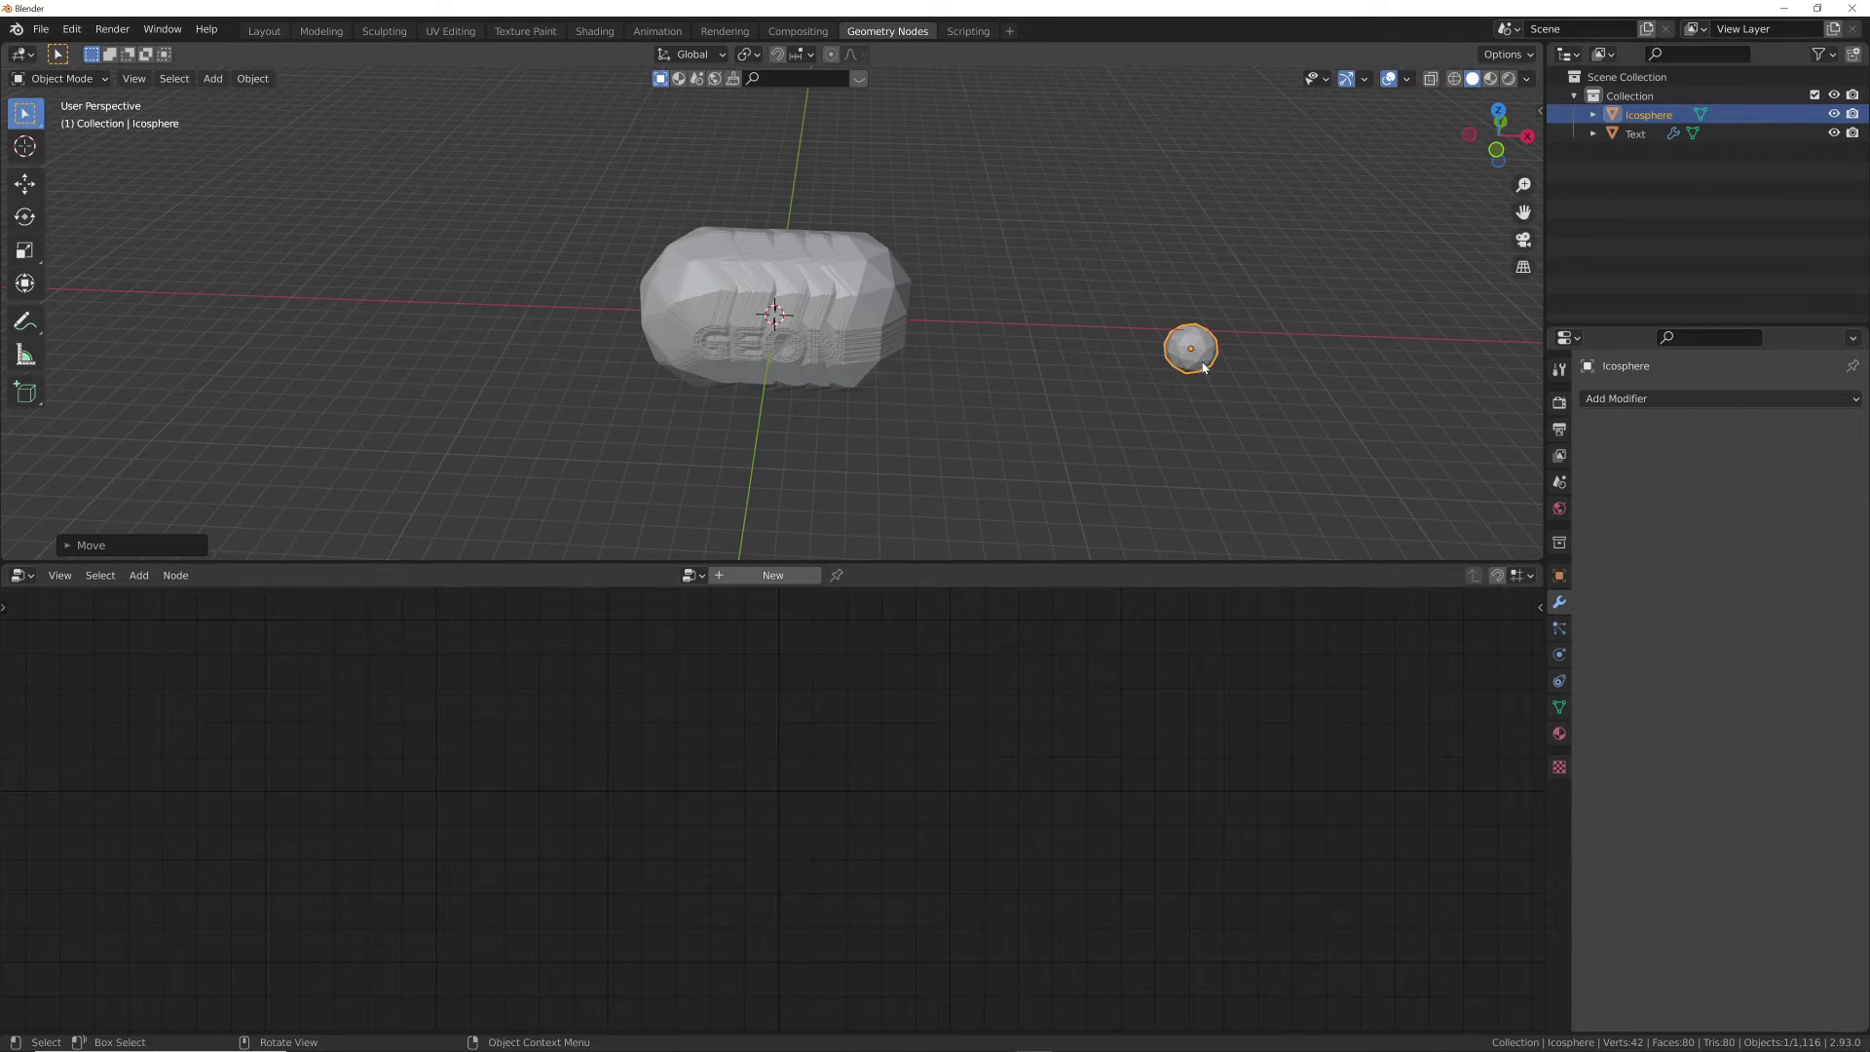
Apply the scale of the enlarged Text object and check the icosphere instances on its letters.
click(881, 350)
scroll(877, 360, up, 4)
key(ctrl+a)
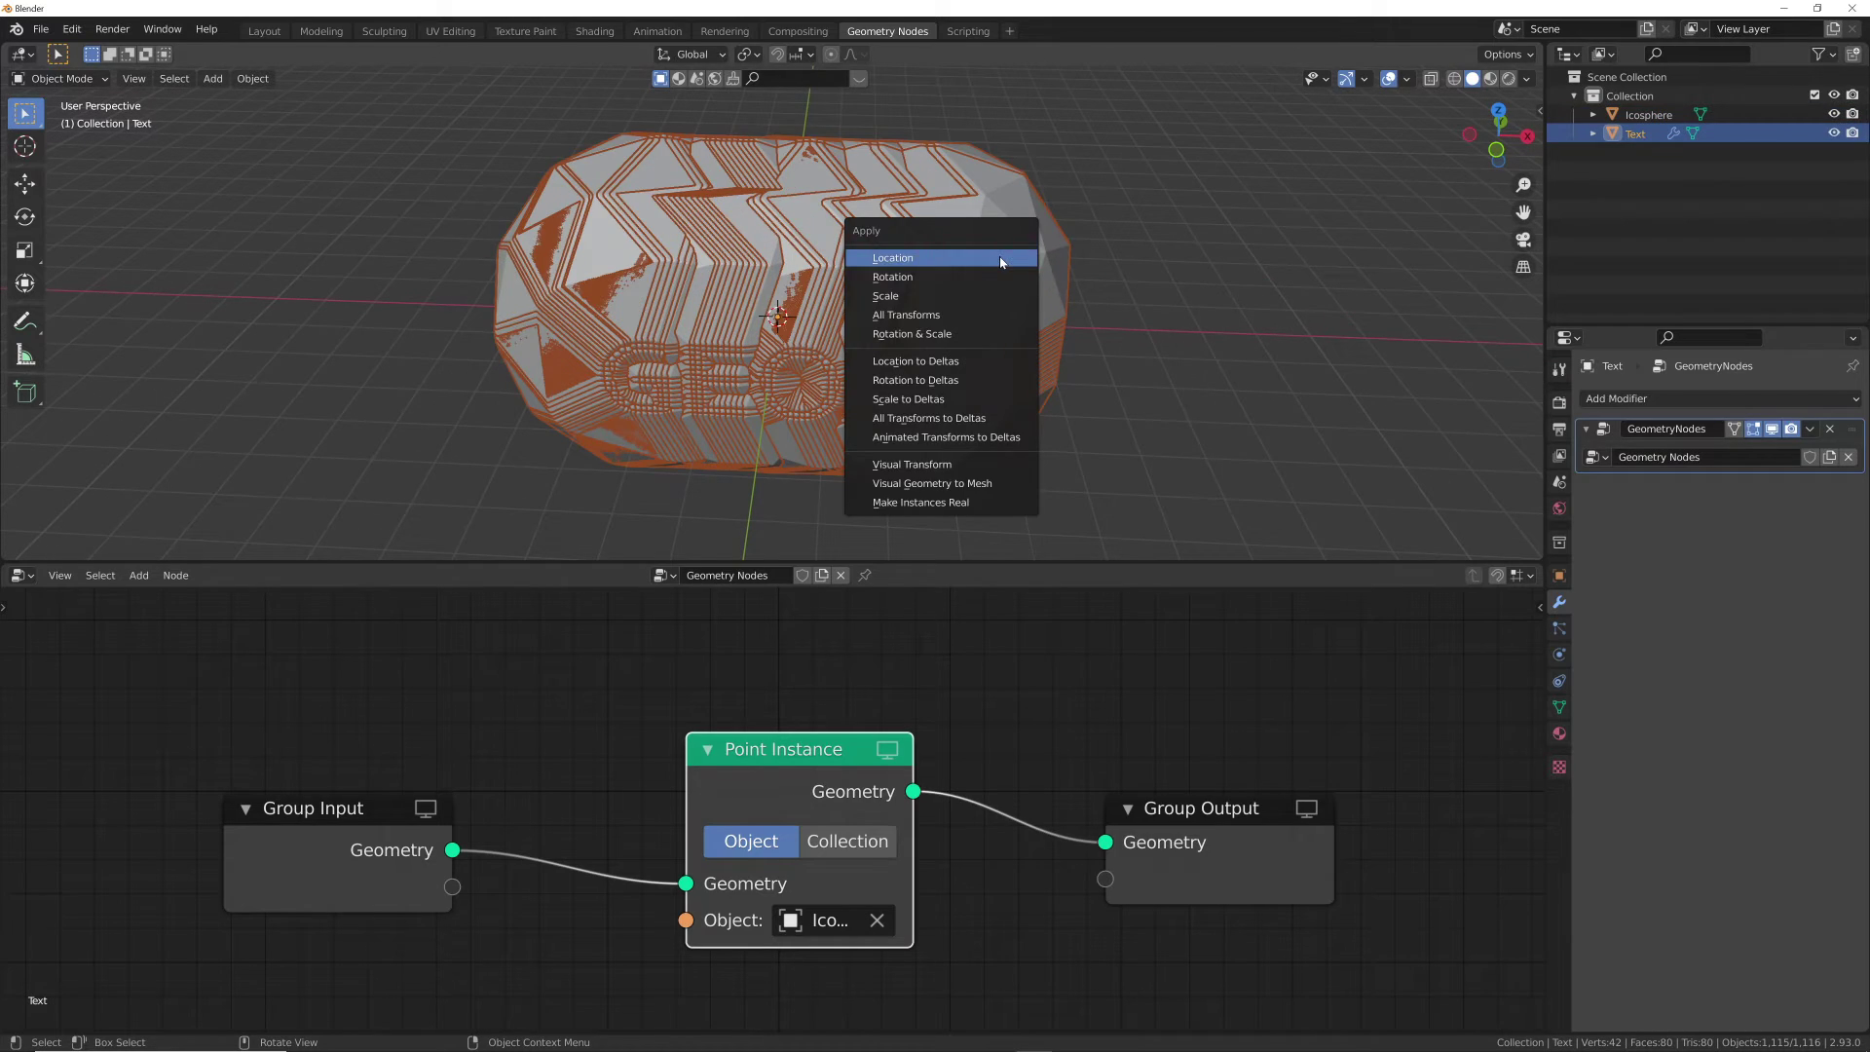
click(937, 298)
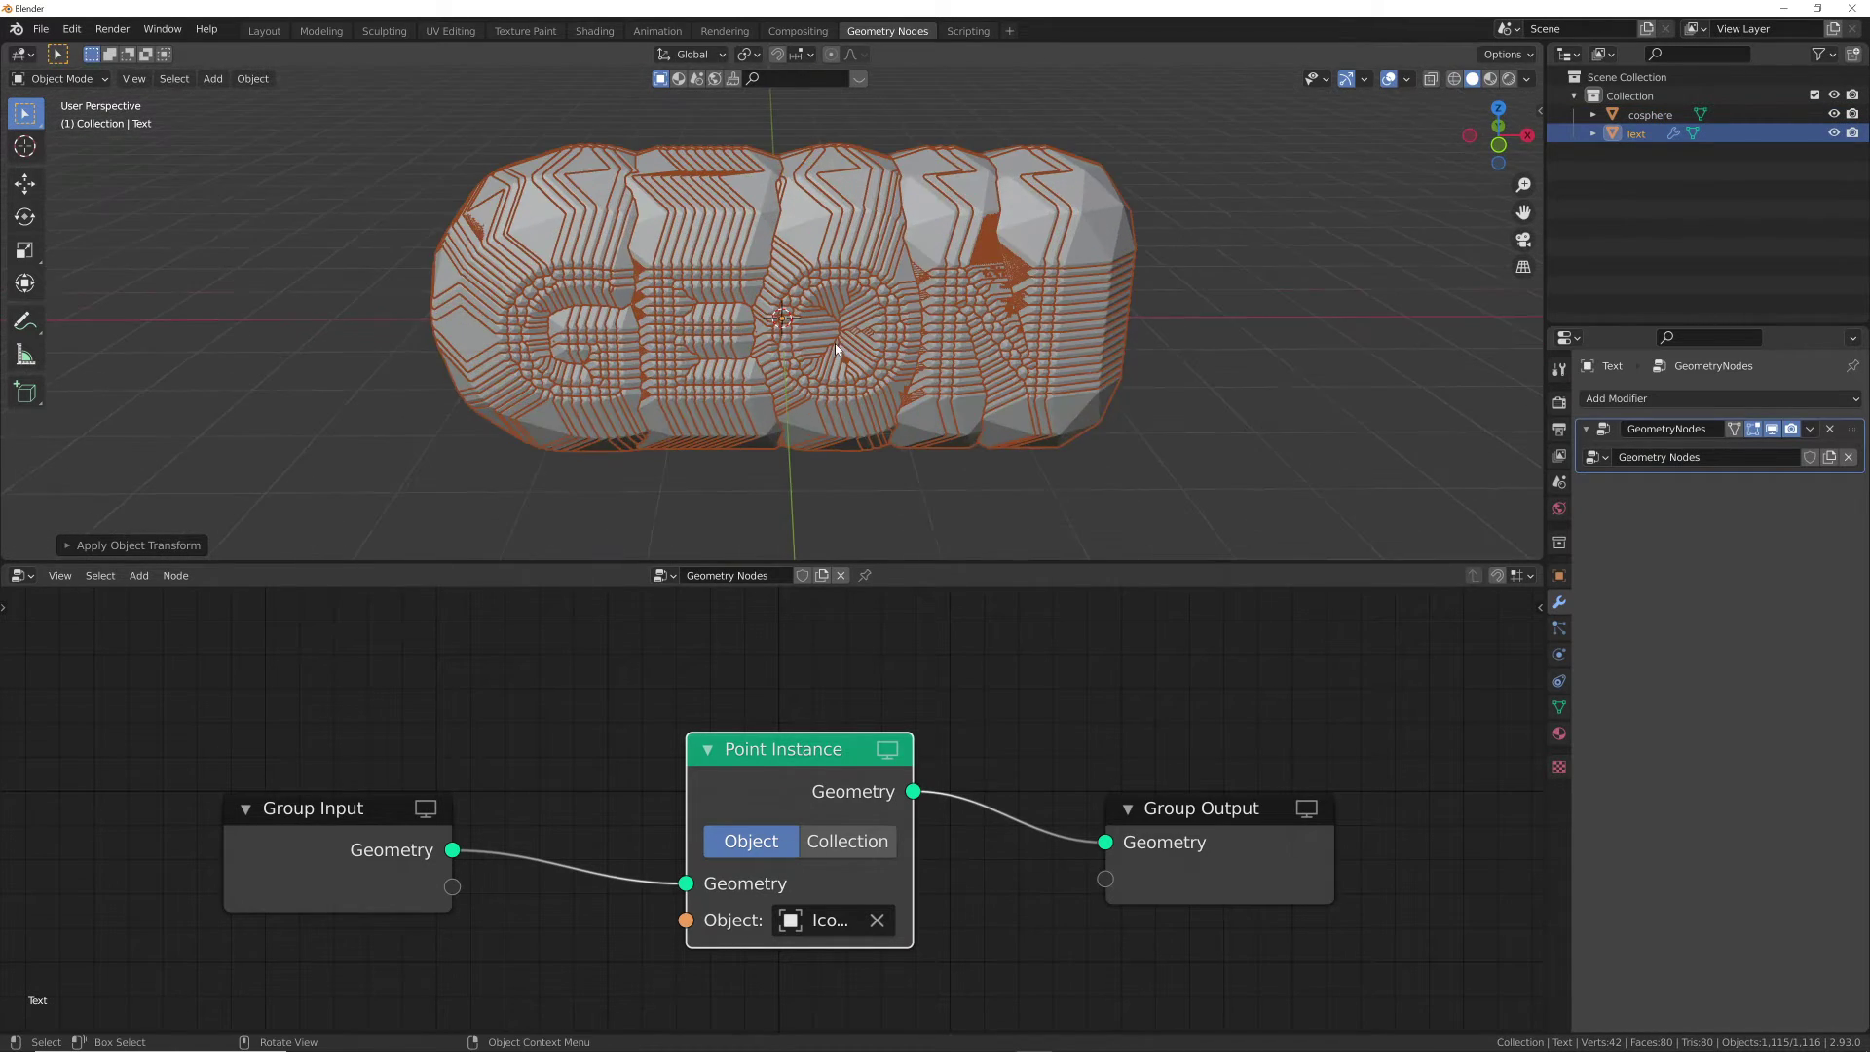
scroll(833, 343, up, 3)
middle_drag(834, 343, 836, 286)
scroll(840, 302, down, 3)
Insert a Transform node between Group Input and Point Instance in the text's node tree.
key(shift+a)
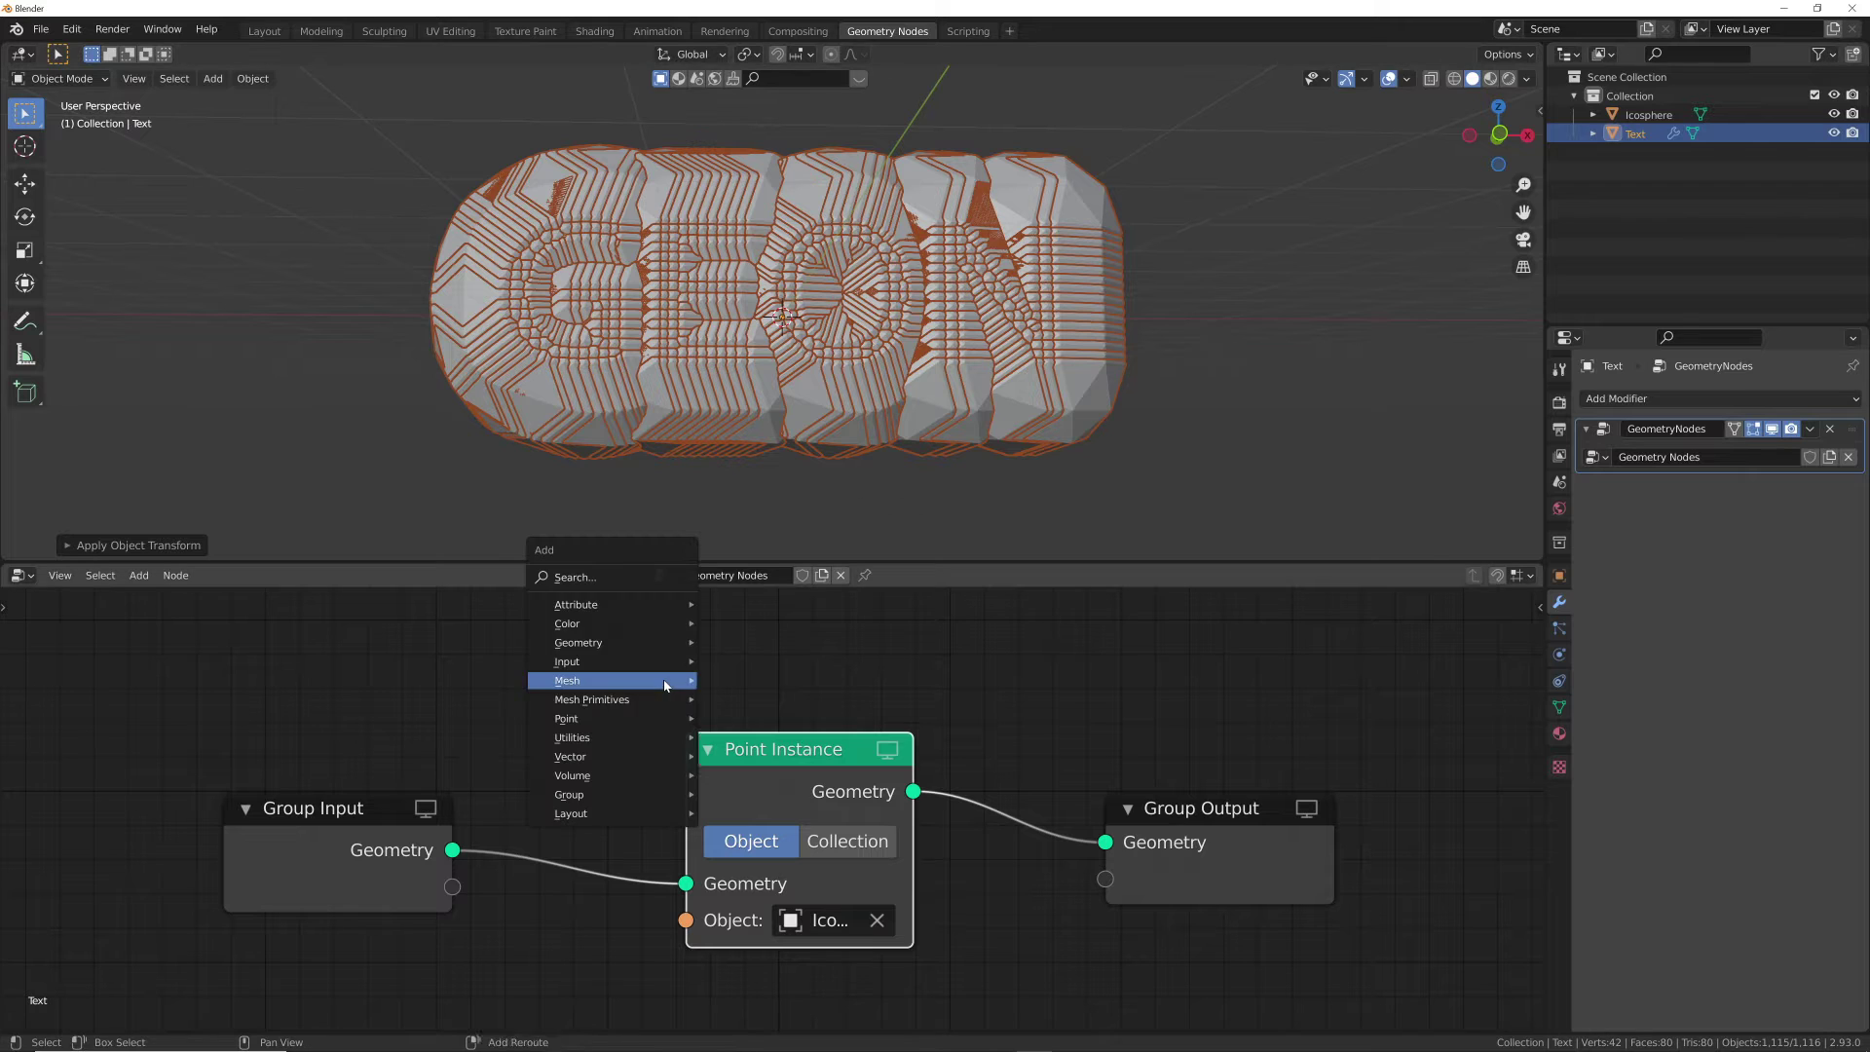
click(604, 577)
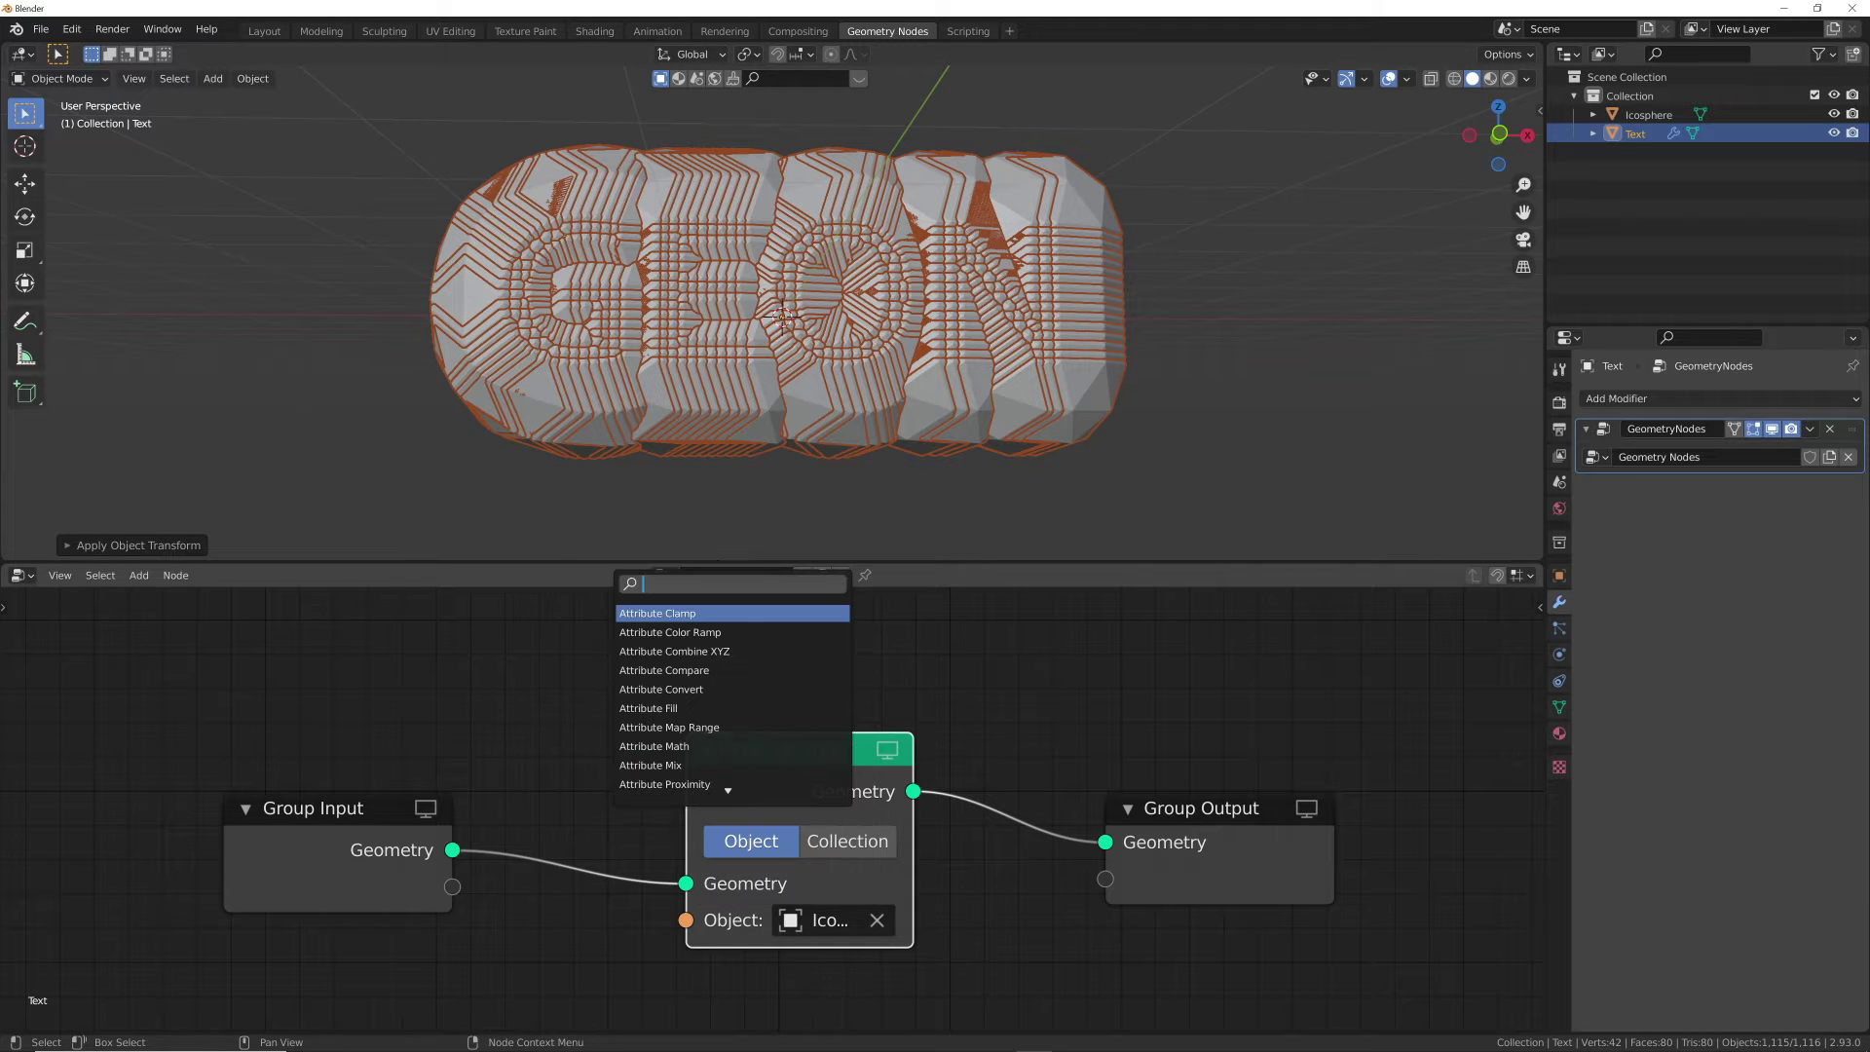
text(TRA)
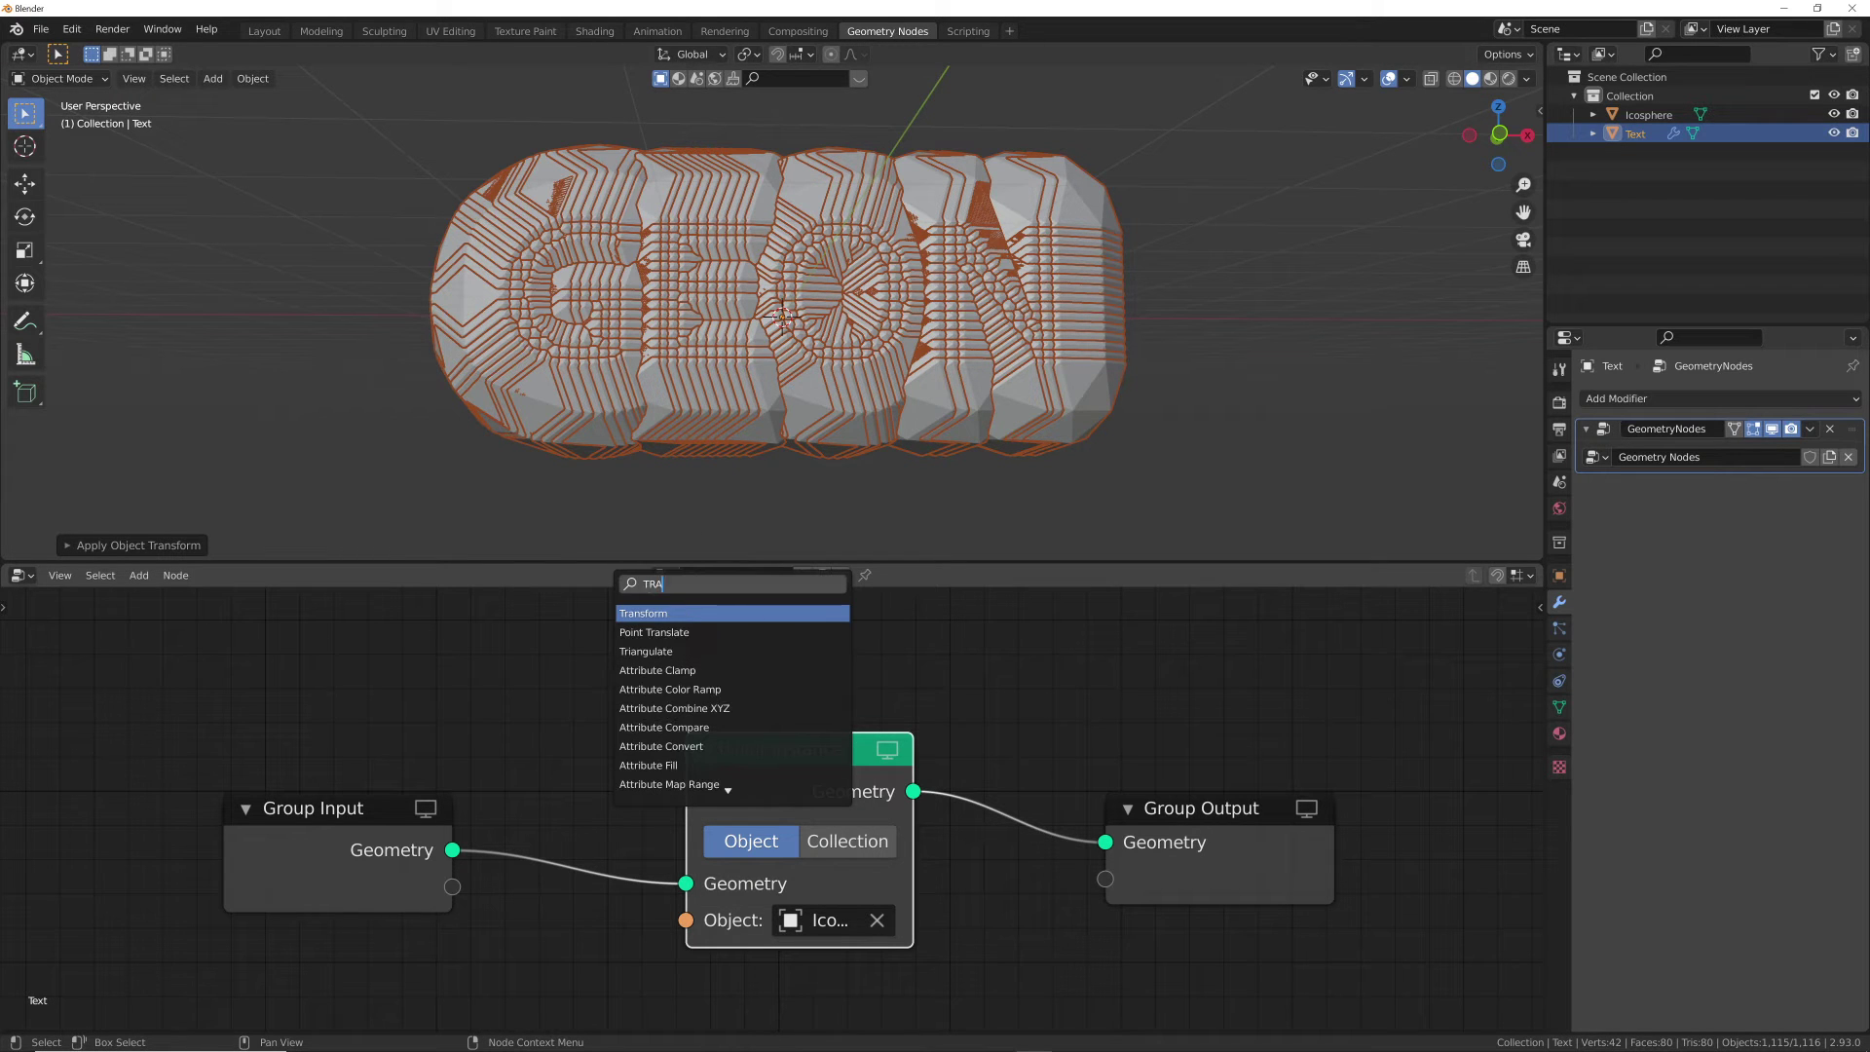
click(647, 614)
click(443, 847)
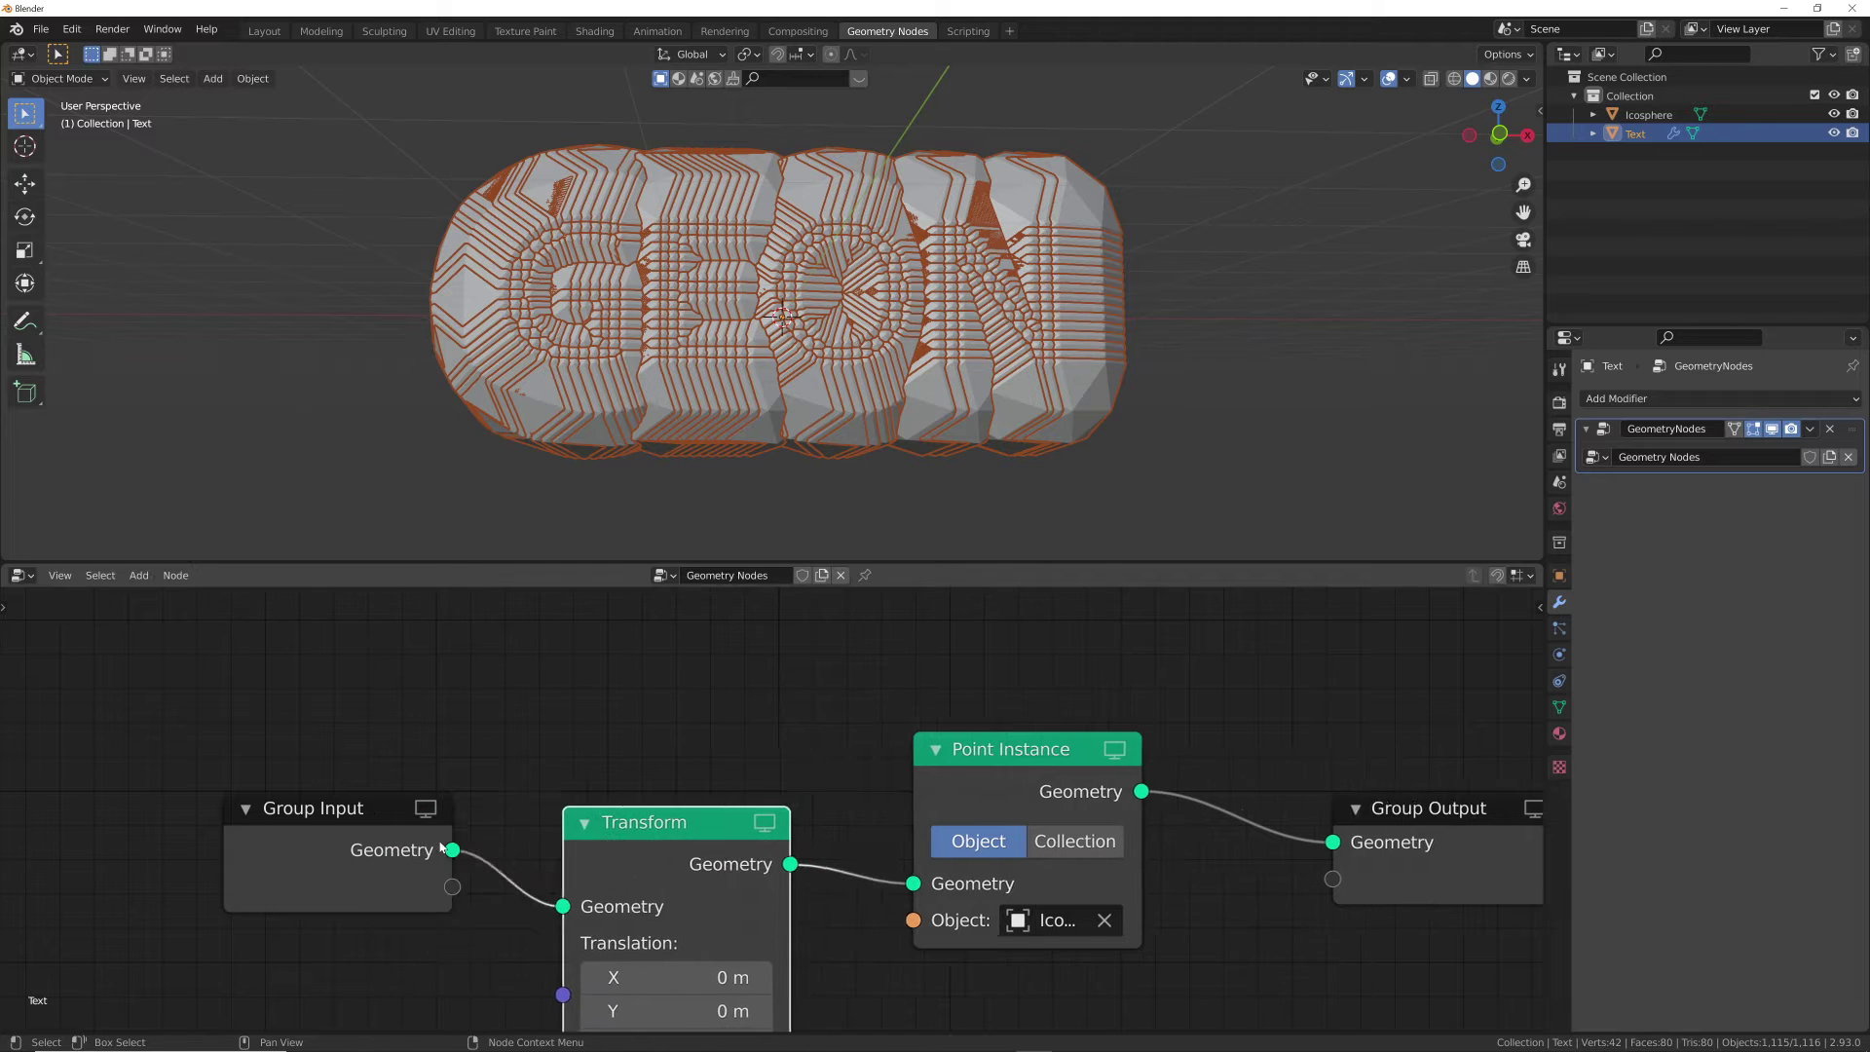
scroll(443, 847, down, 2)
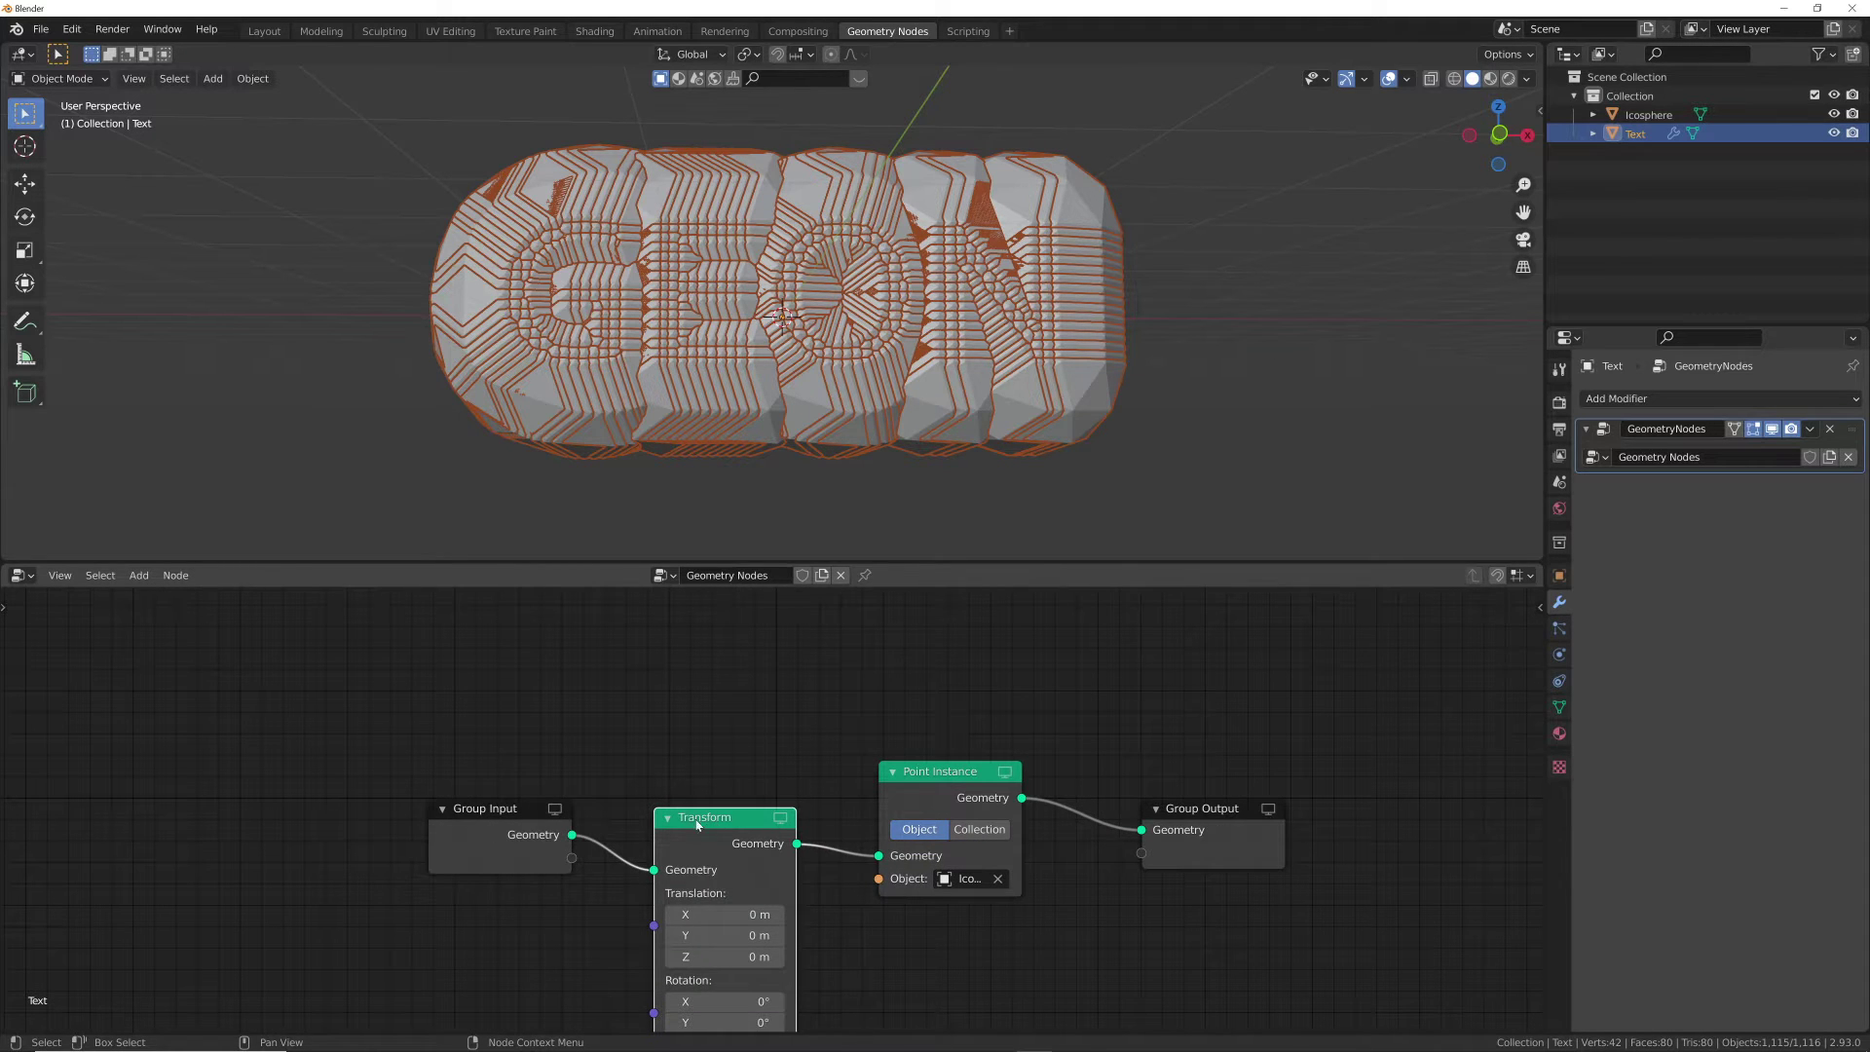
Rearrange the Transform and Point Instance nodes so that all of the Transform node's settings are accessible.
drag(697, 824, 687, 680)
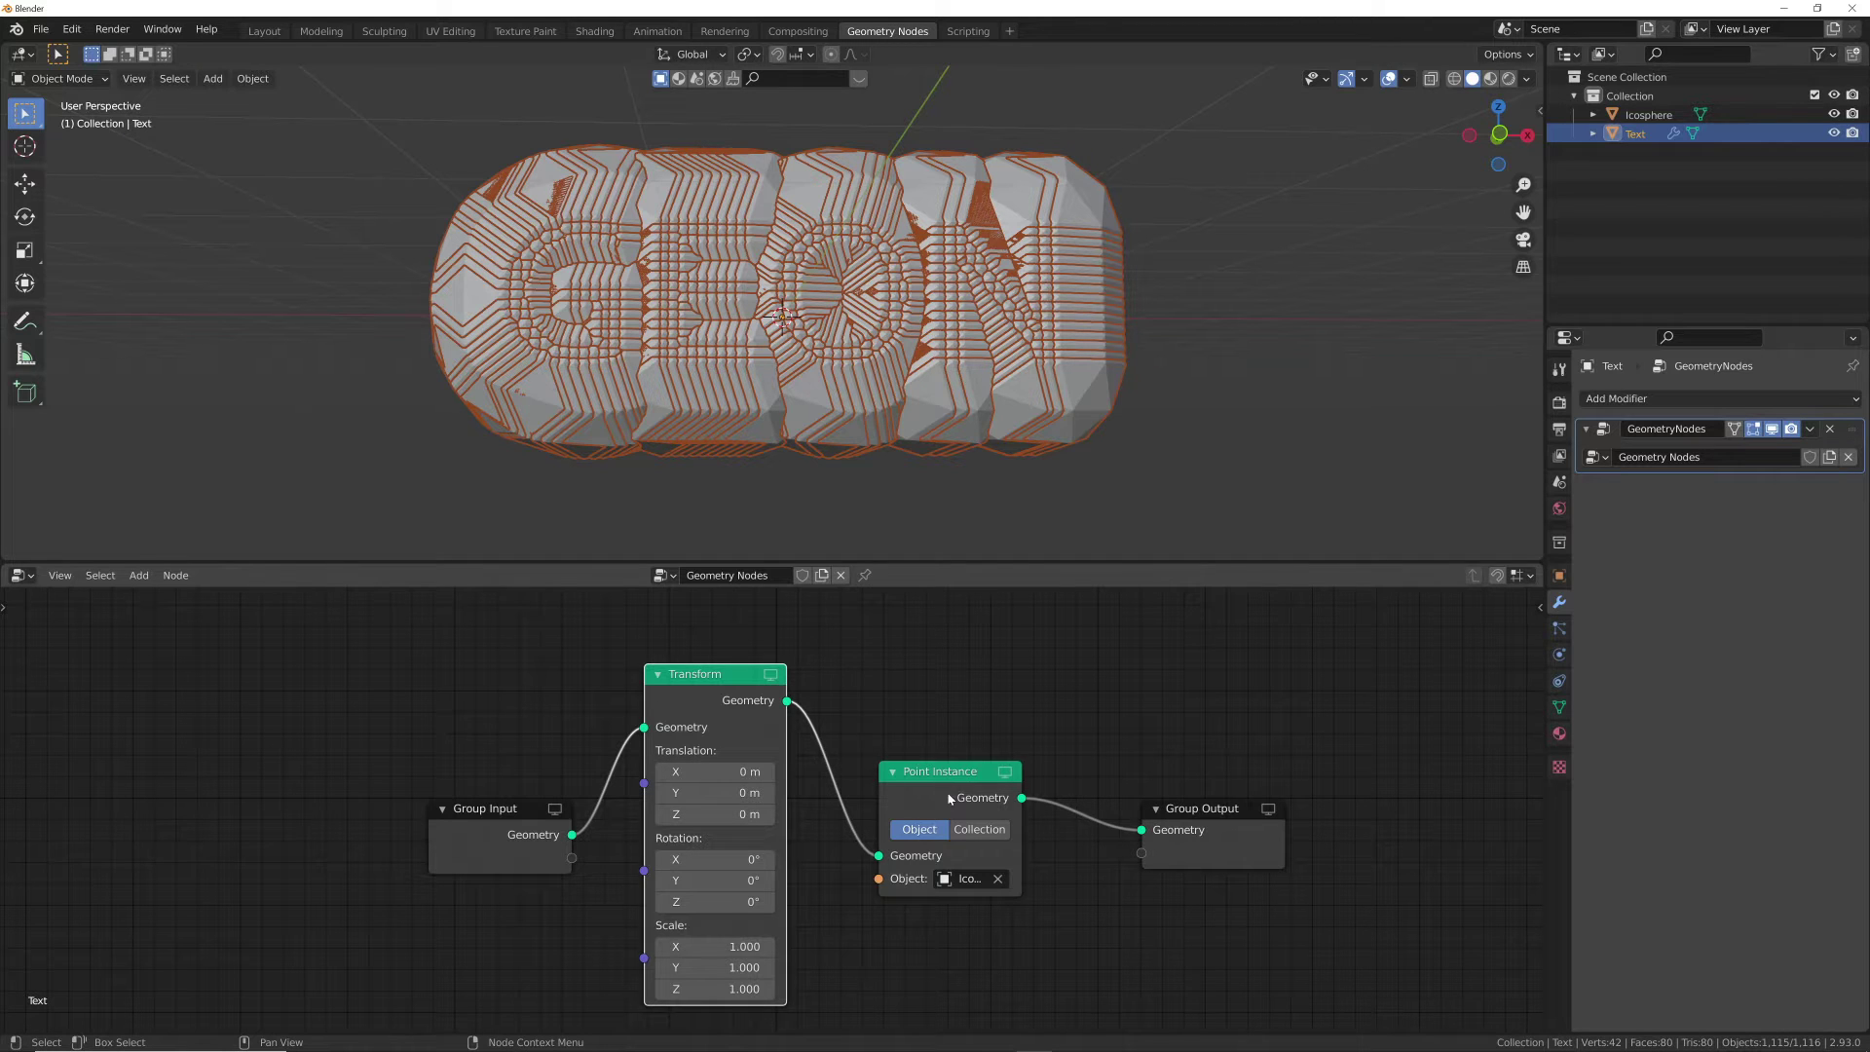
drag(949, 798, 973, 785)
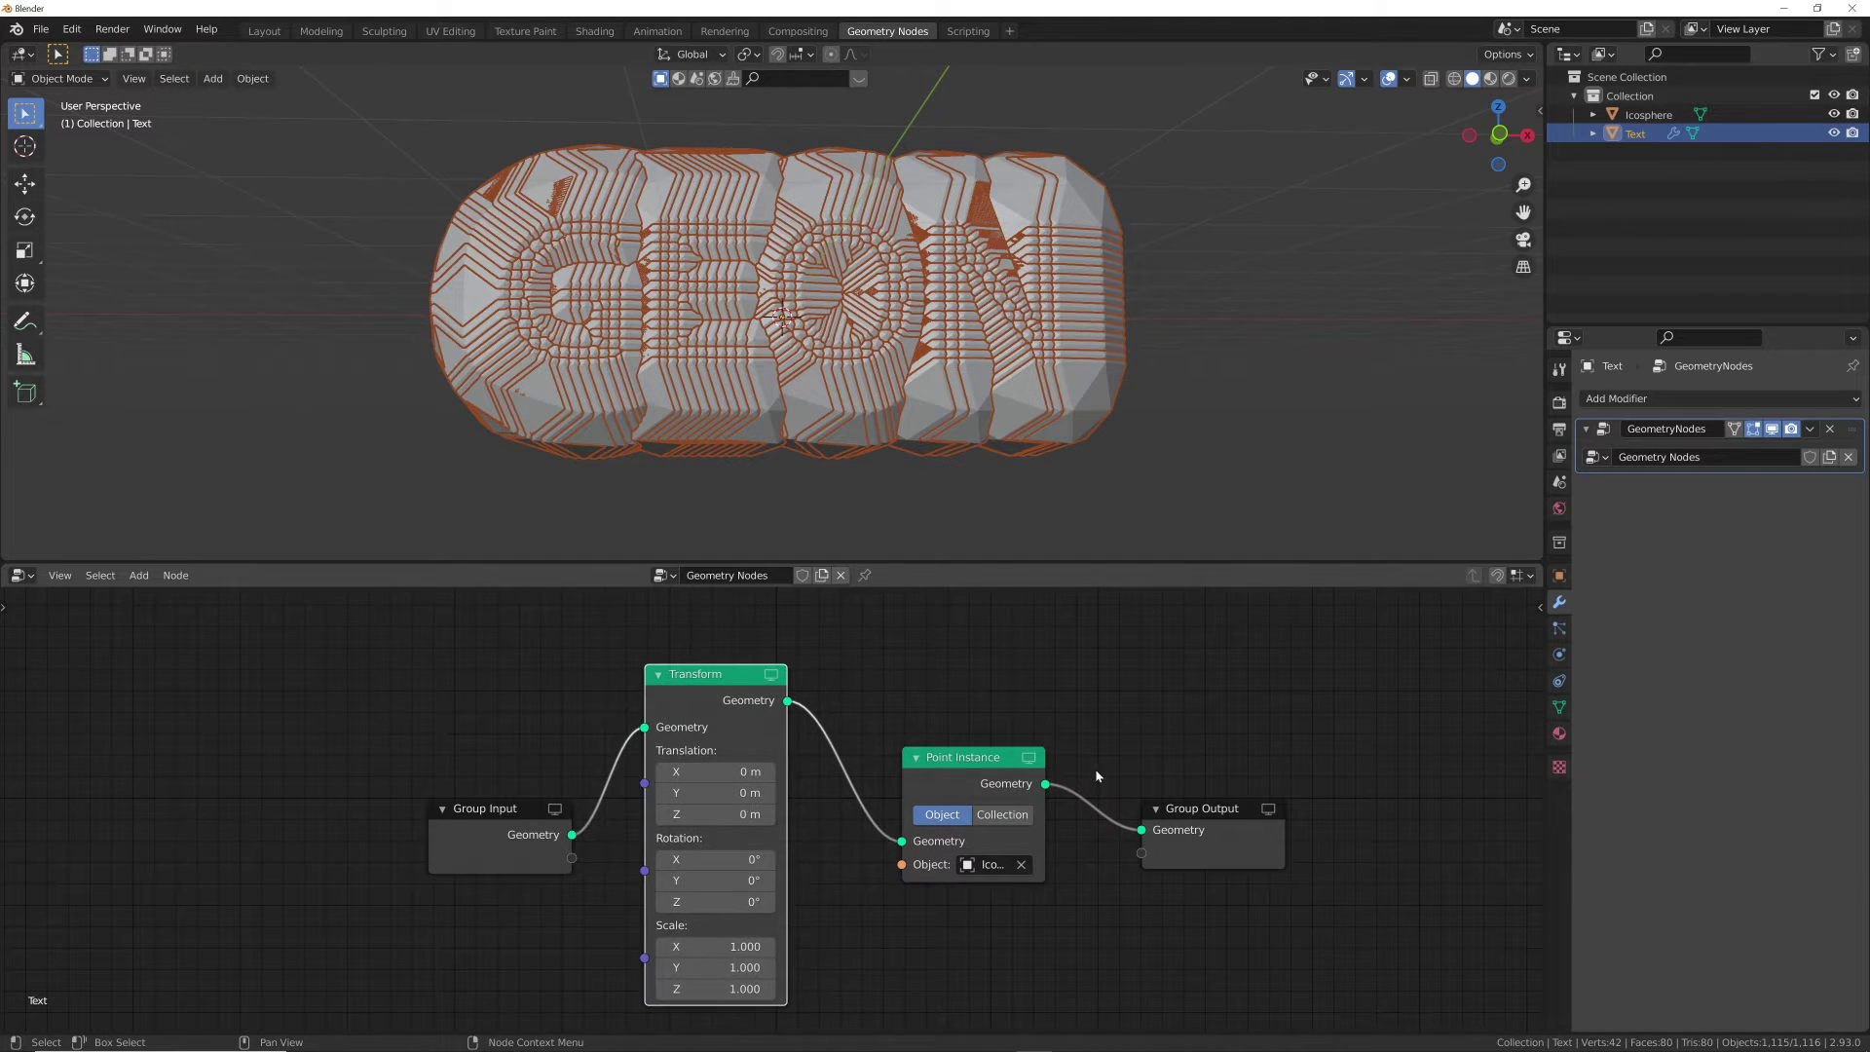
middle_drag(706, 946, 722, 866)
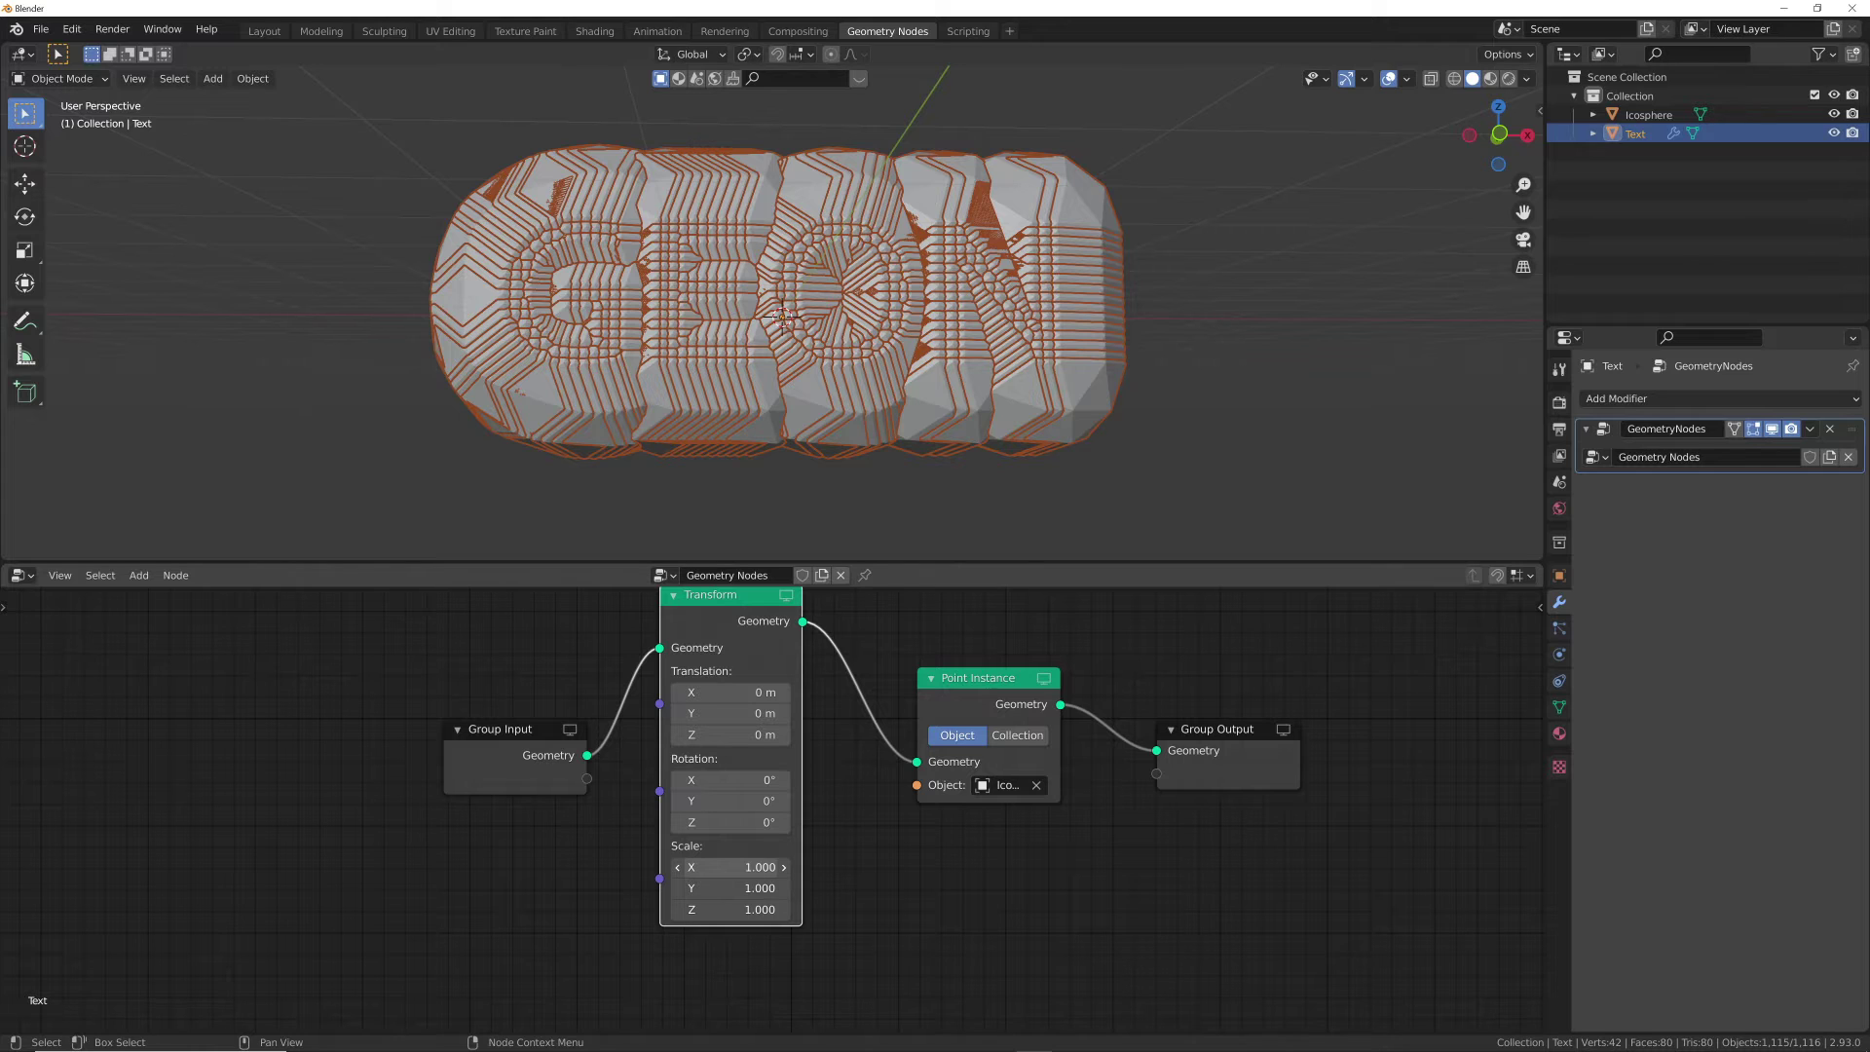
Try changing the Transform node's X scale and setting its X rotation to 258°, and undo the rotation.
drag(730, 867, 859, 858)
right_click(847, 703)
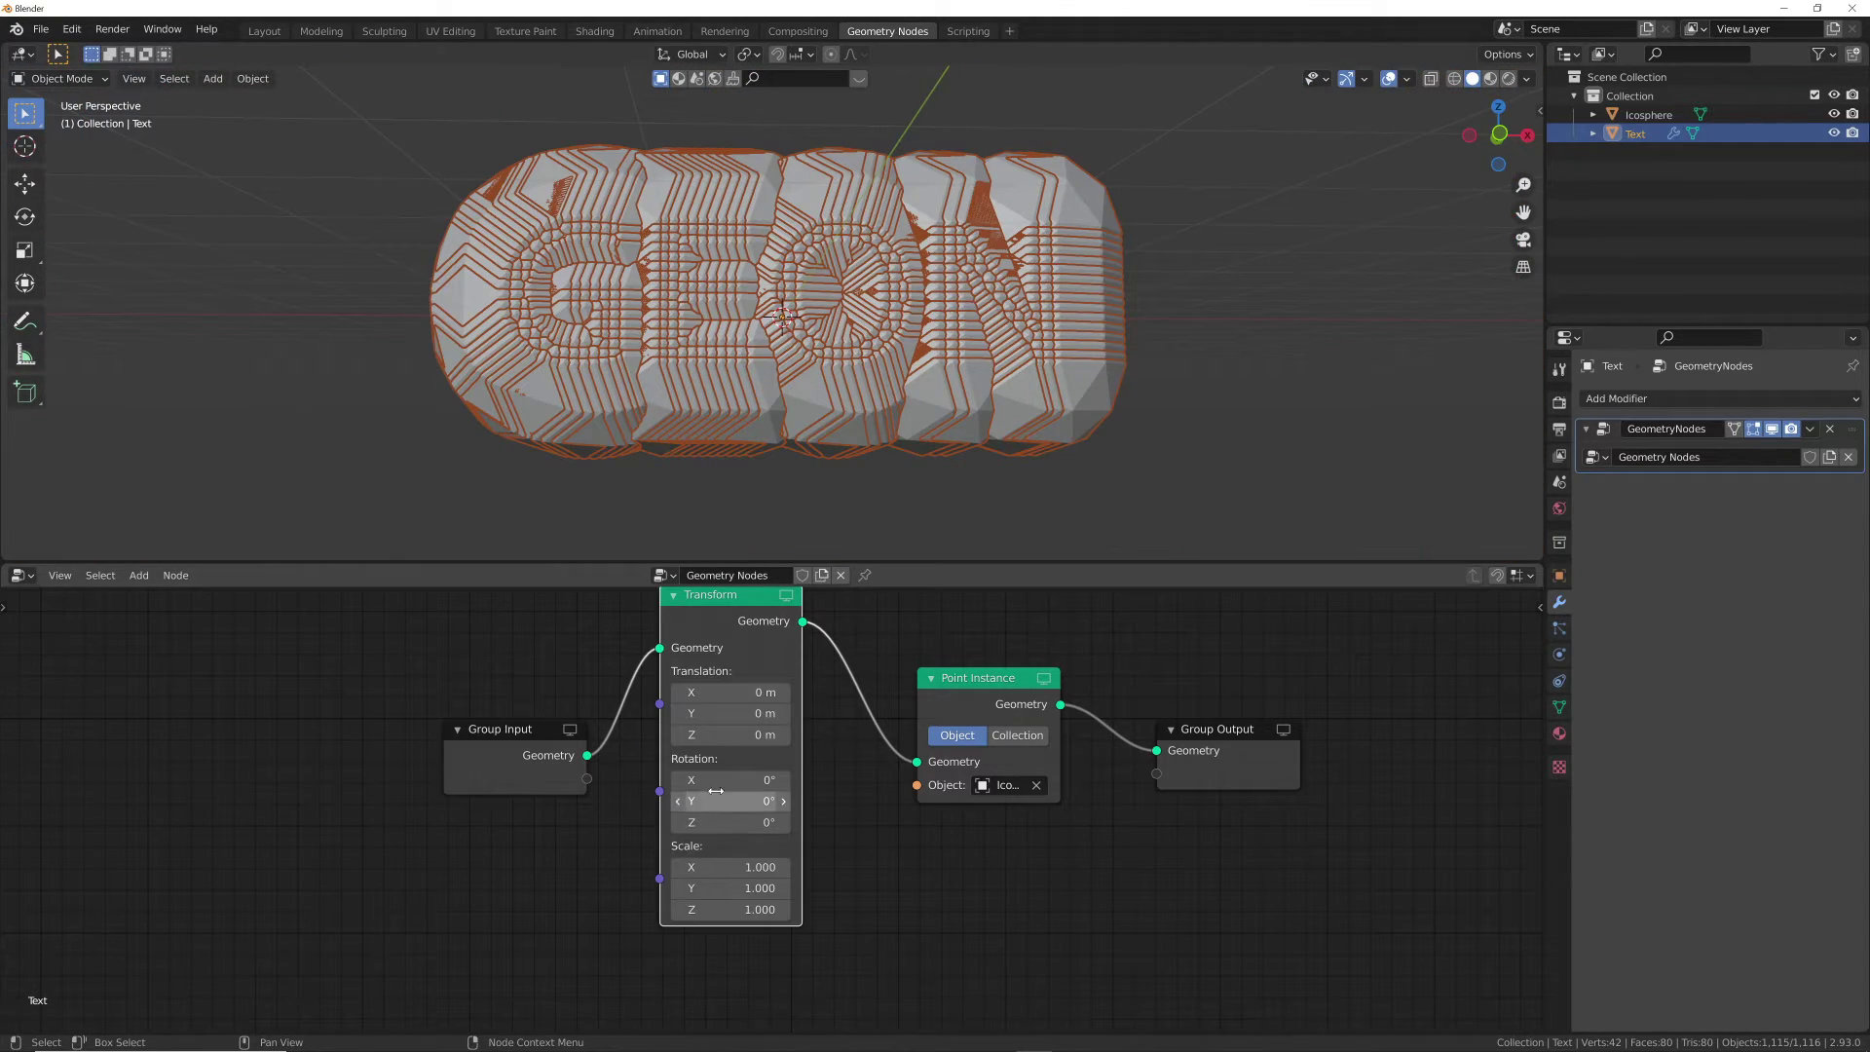
mouse_move(729, 780)
mouse_down()
mouse_move(784, 780)
mouse_move(728, 782)
mouse_up()
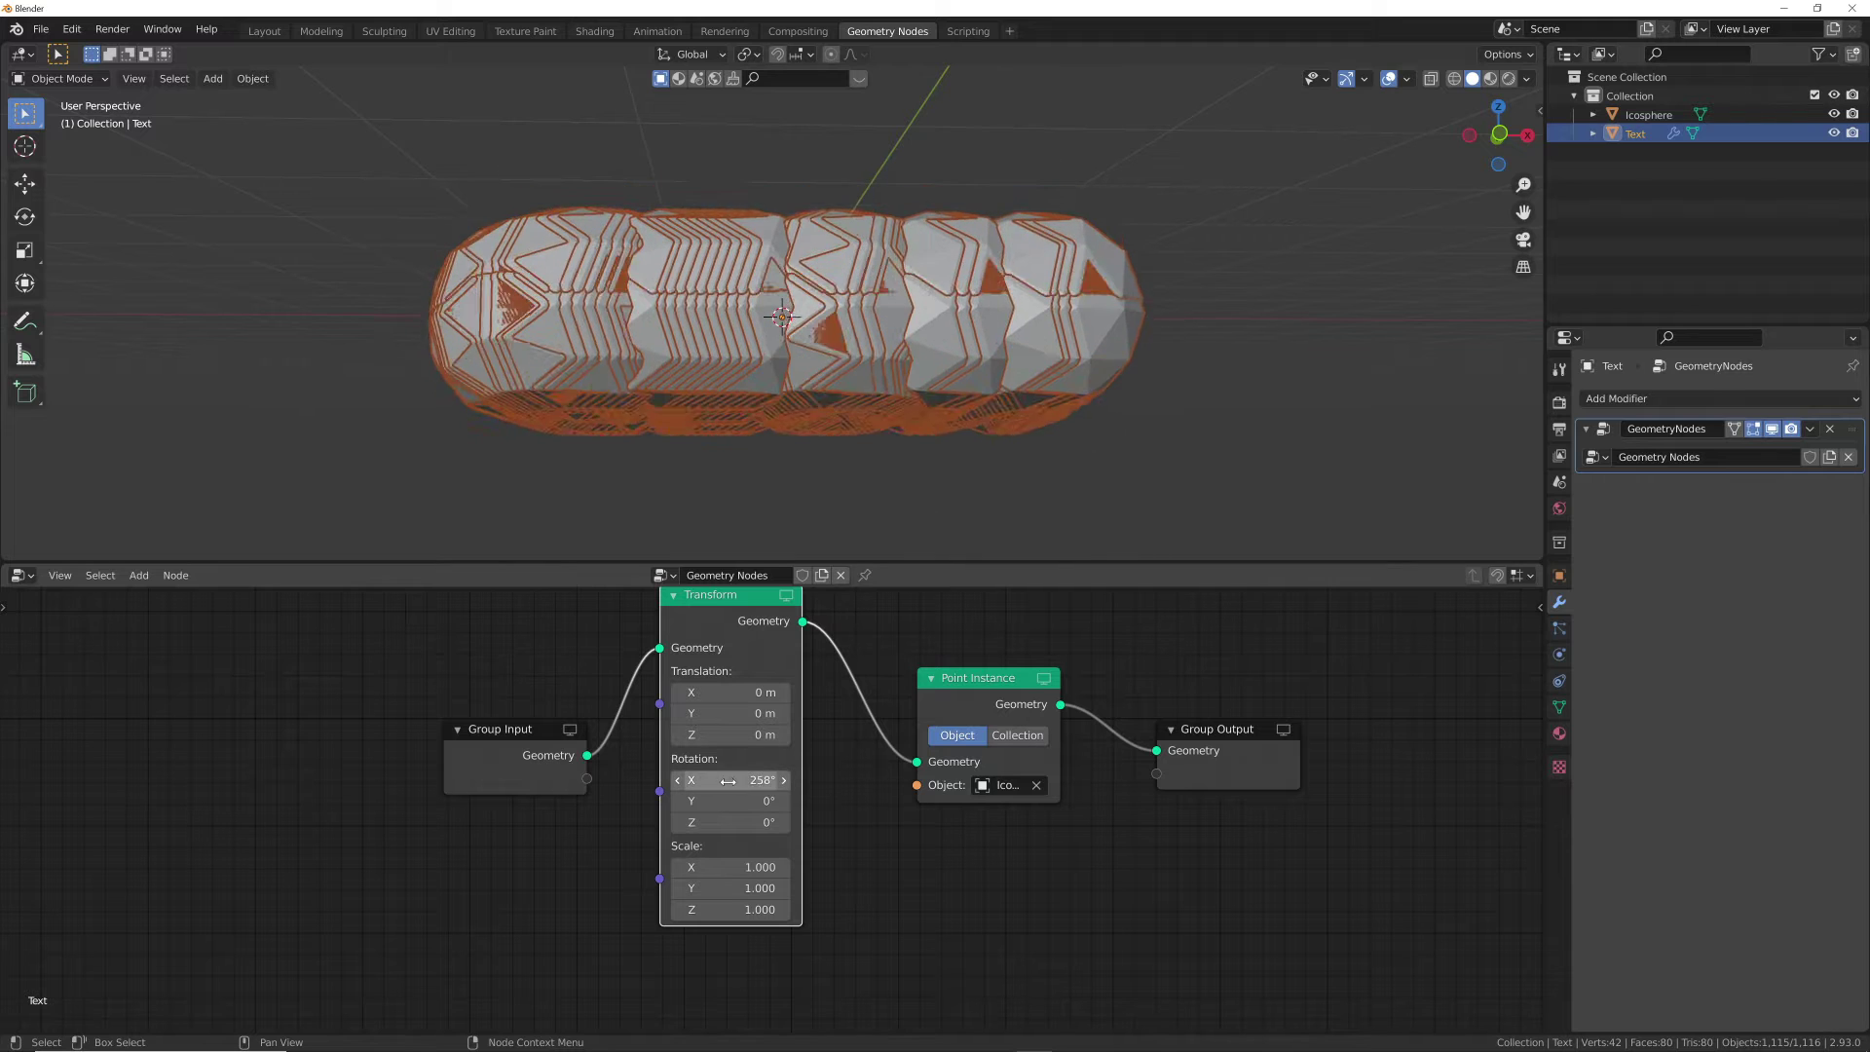
key(ctrl+z)
Replace the Transform node with an Attribute Fill node between Group Input and Point Instance.
key(alt+d)
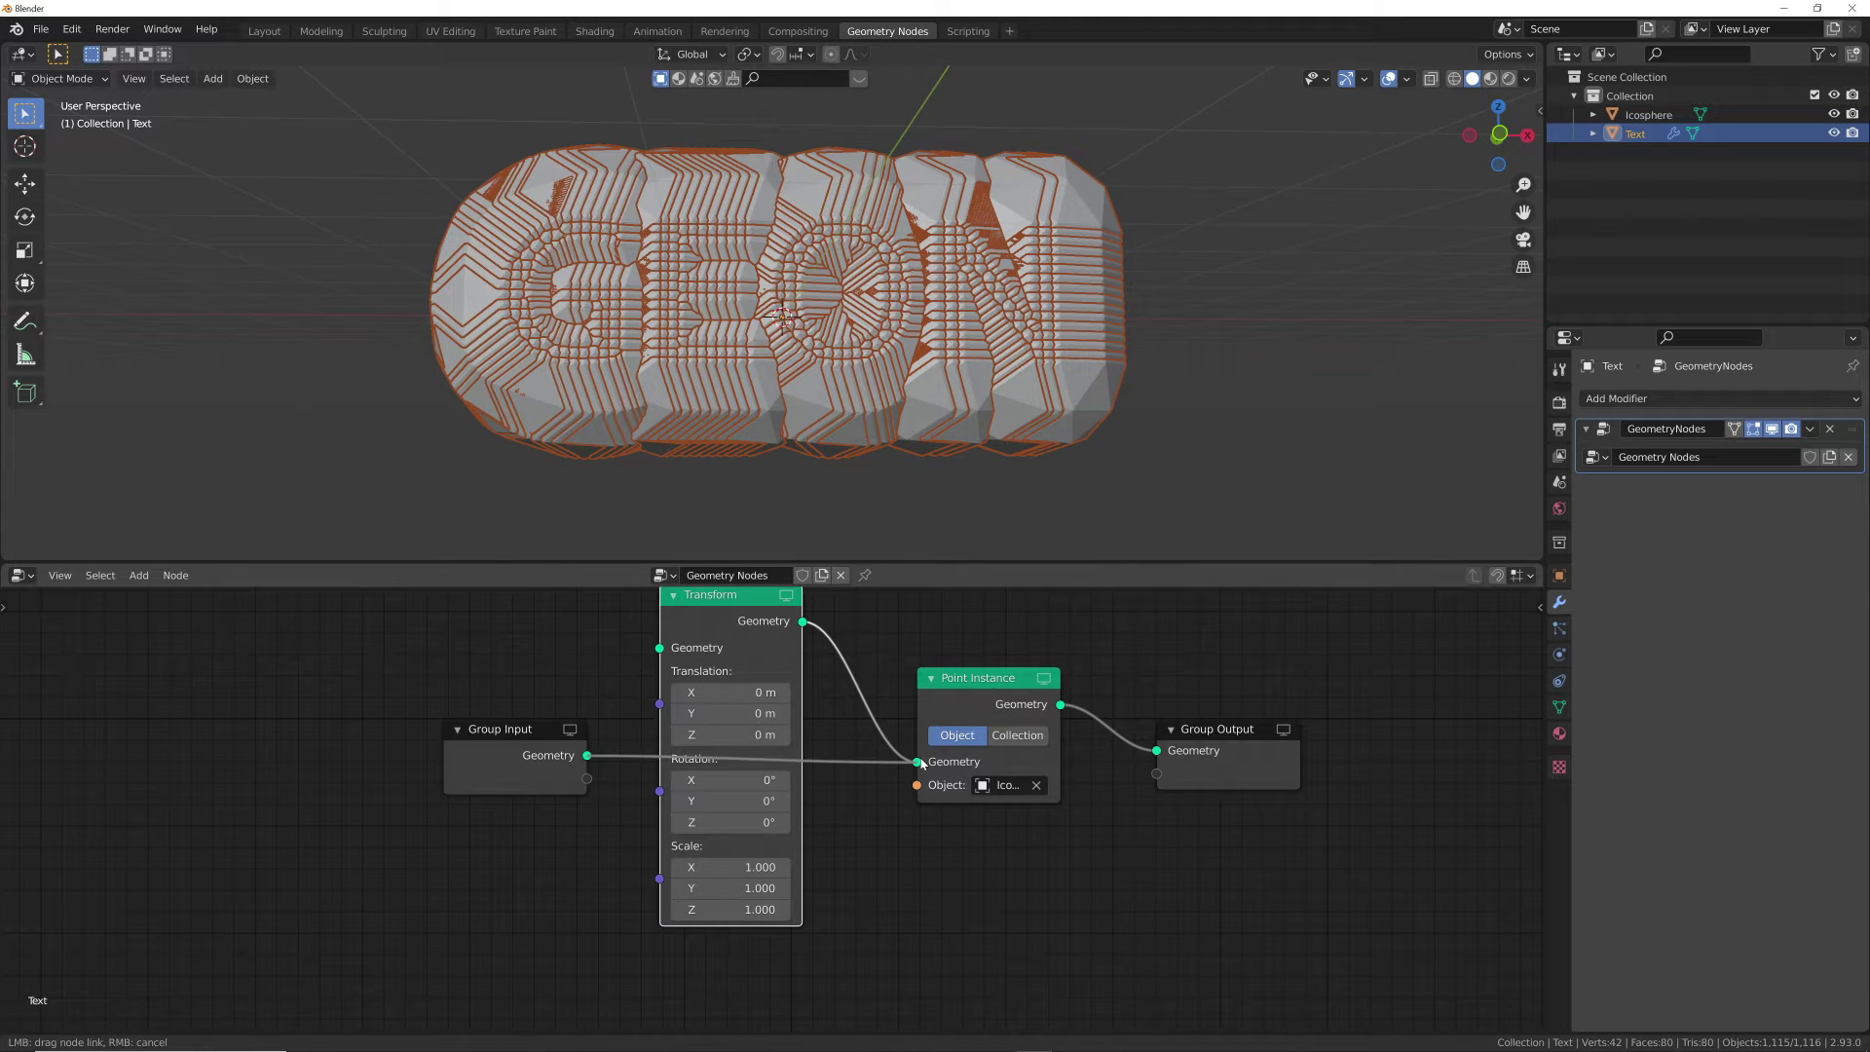
key(x)
key(shift+a)
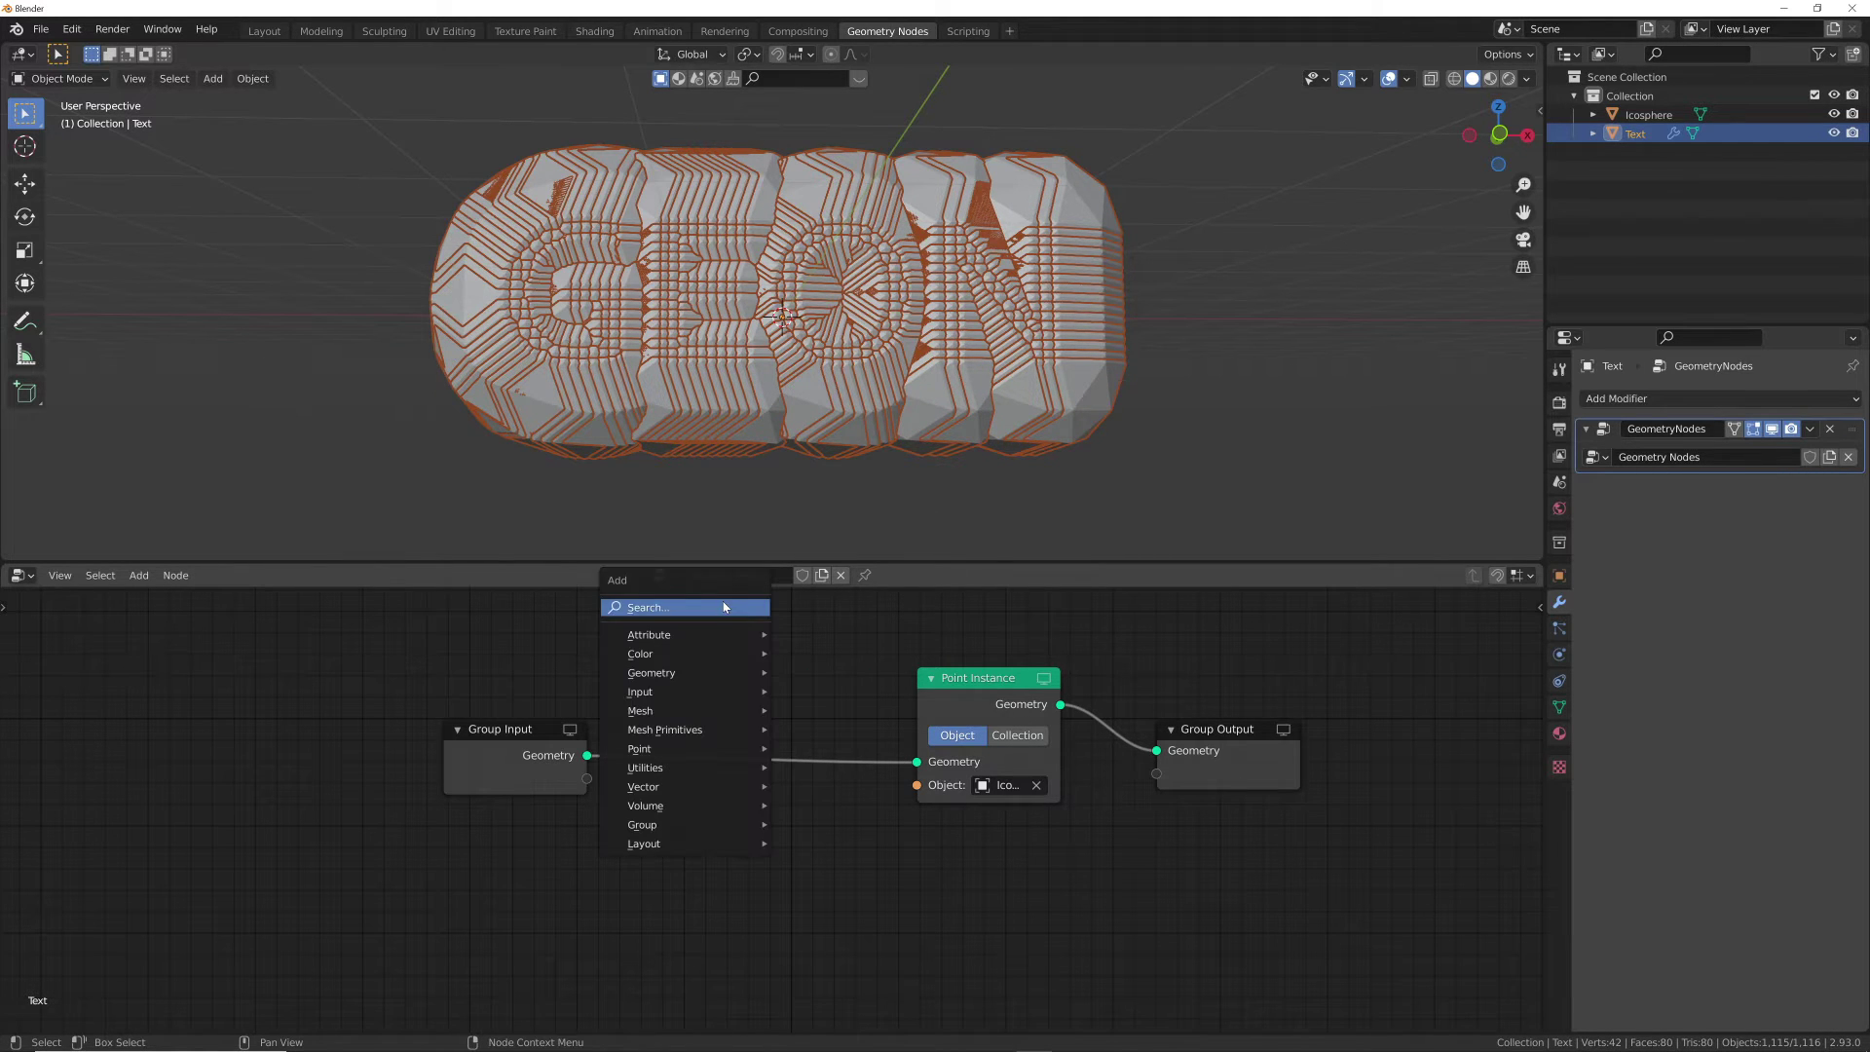
click(736, 605)
text(FILL)
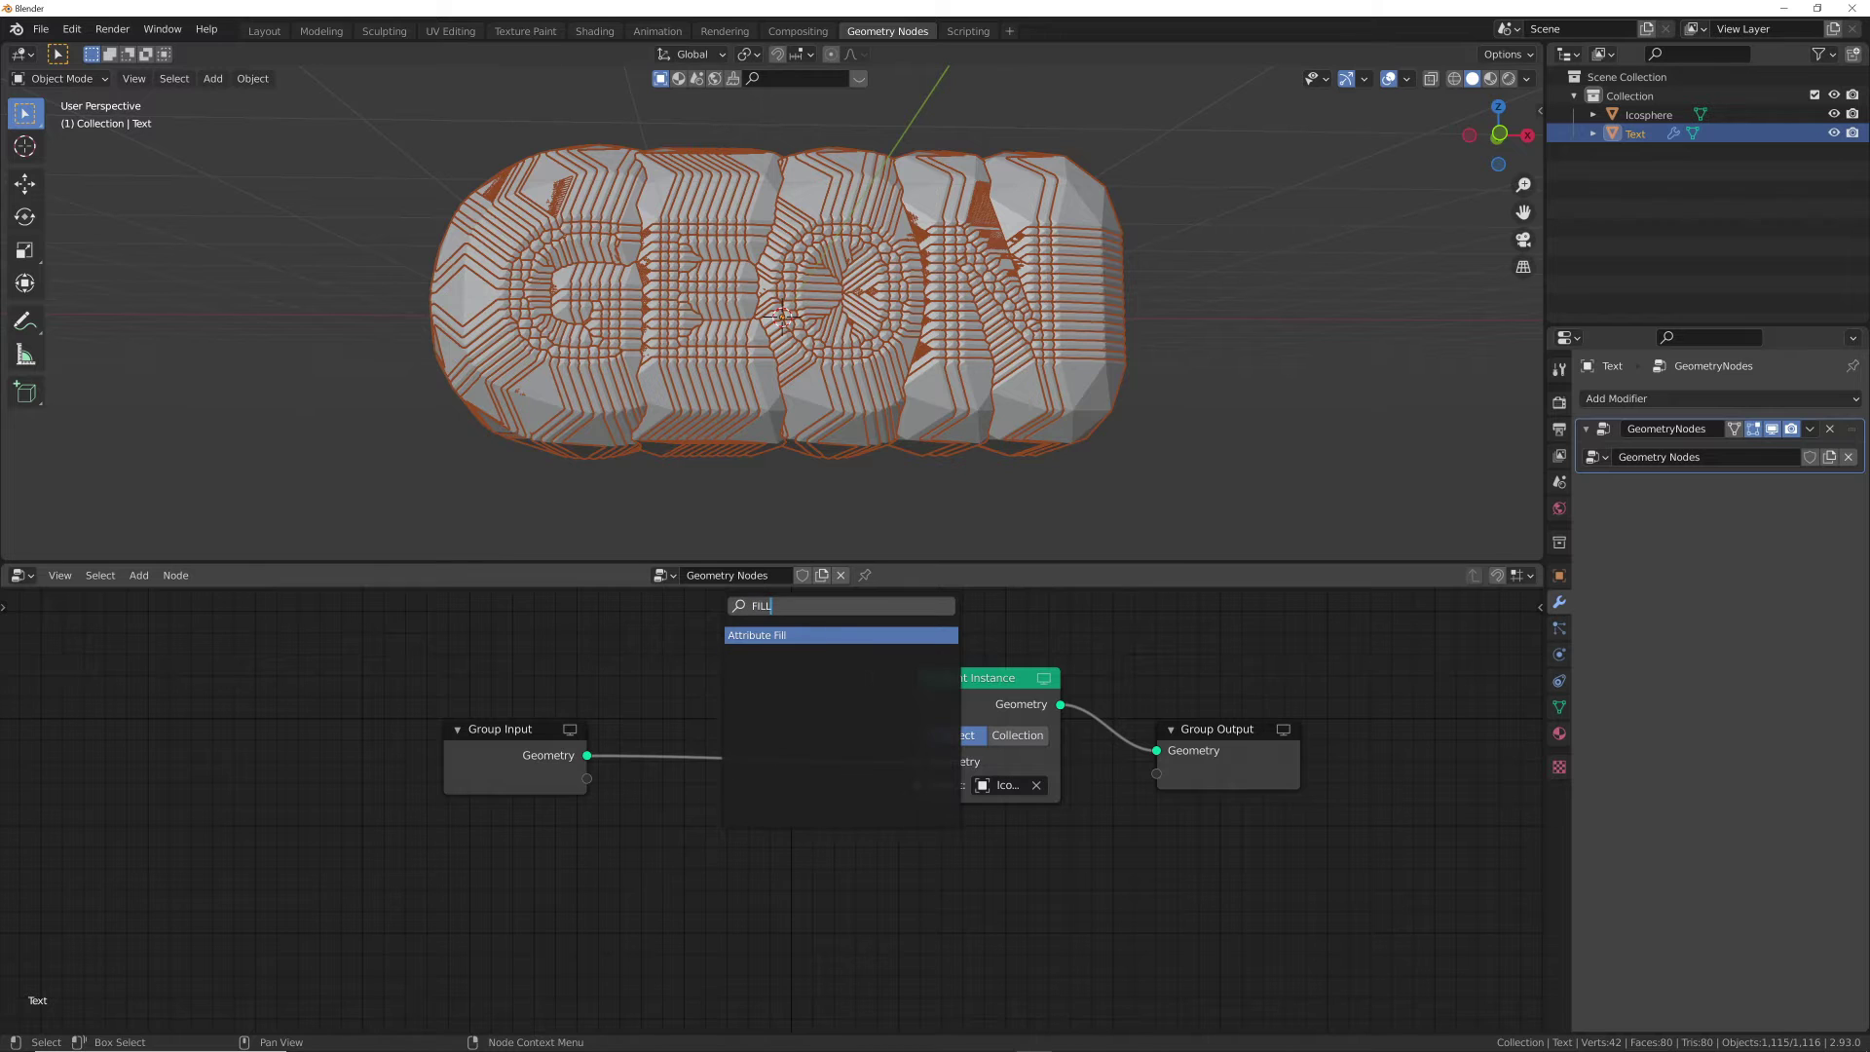
key(Return)
click(769, 755)
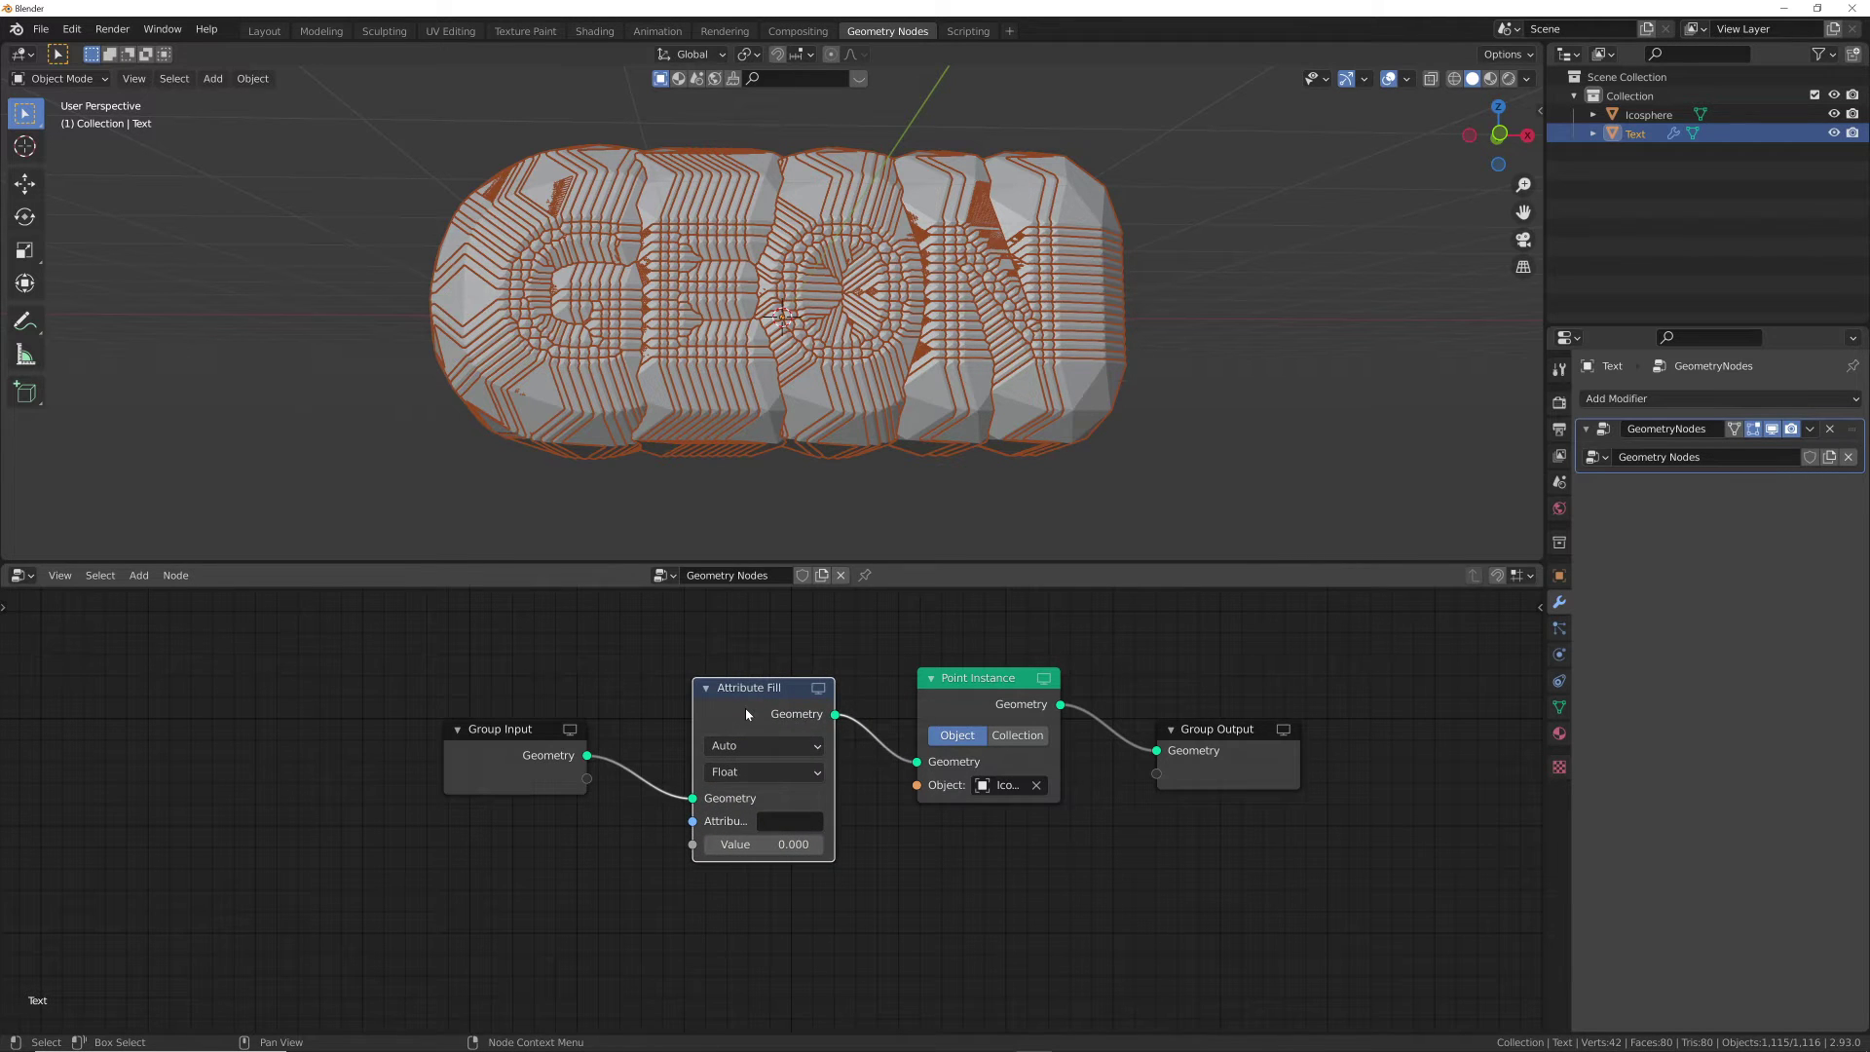
Set the Attribute Fill node's attribute name to lowercase "scale".
click(790, 821)
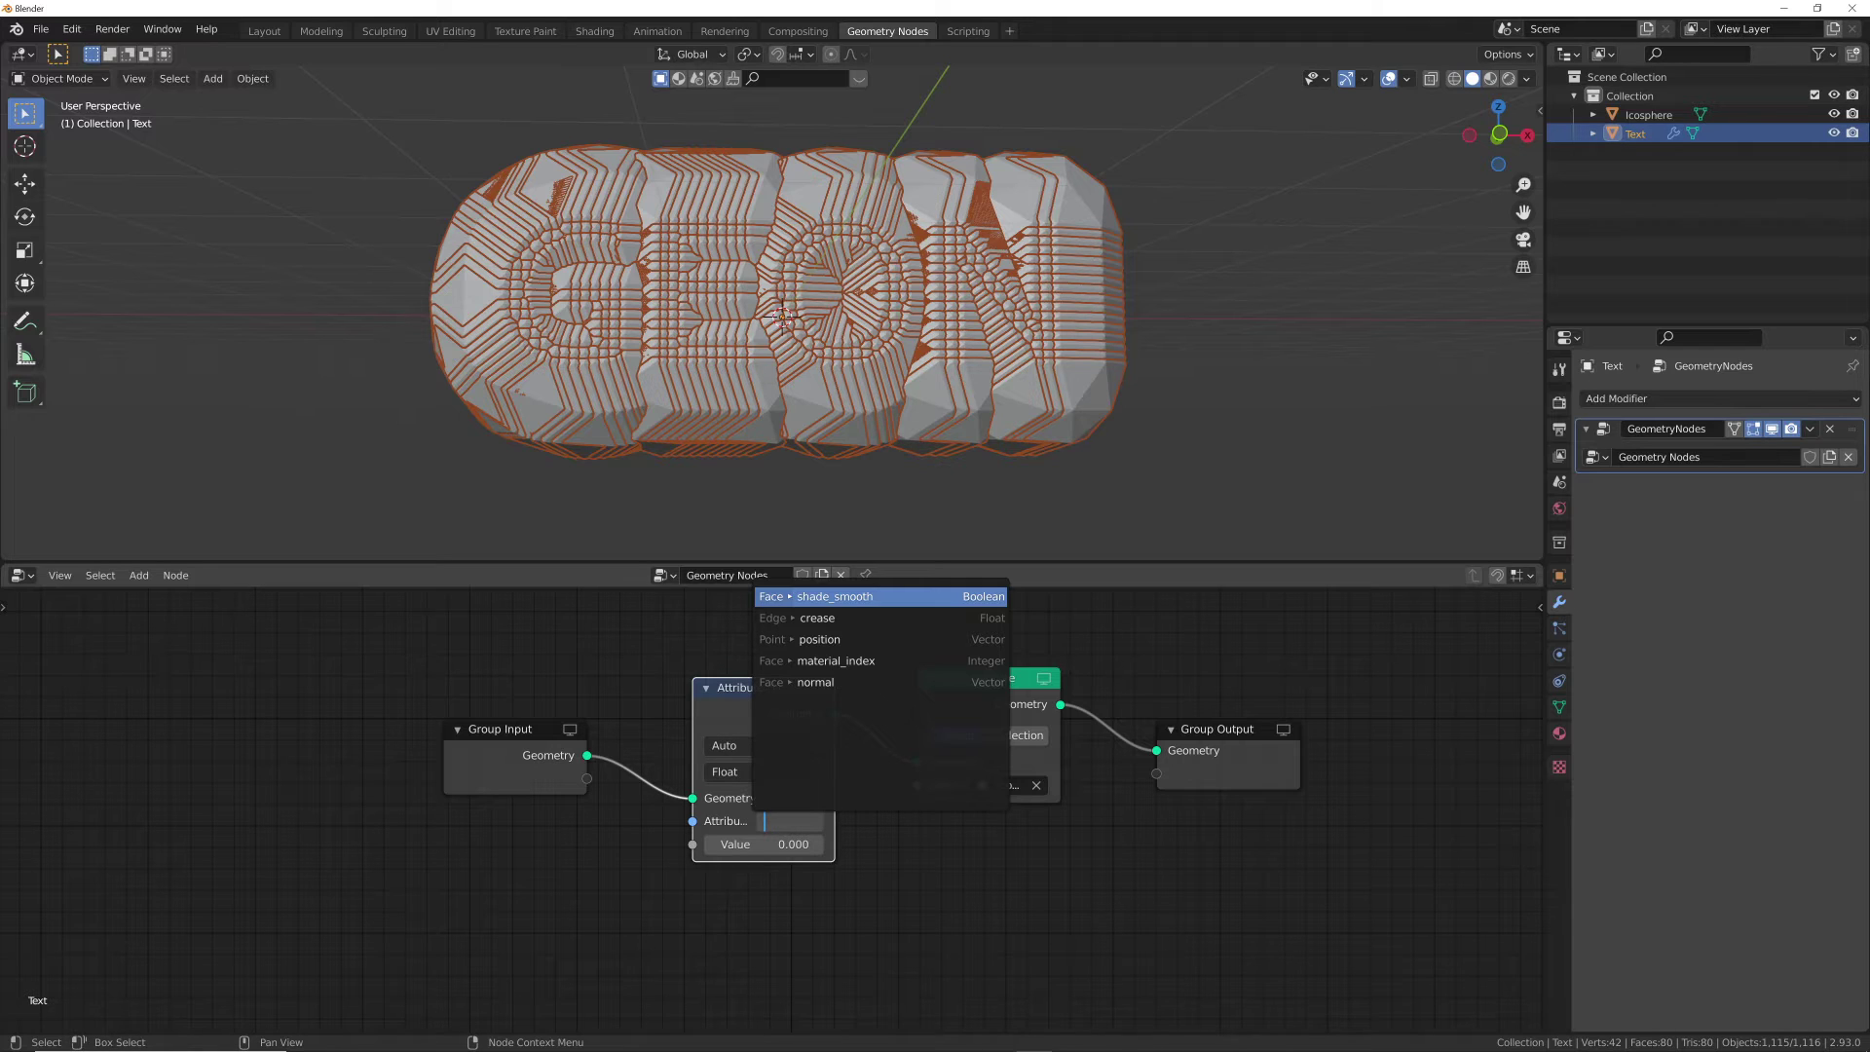
text(SCALE)
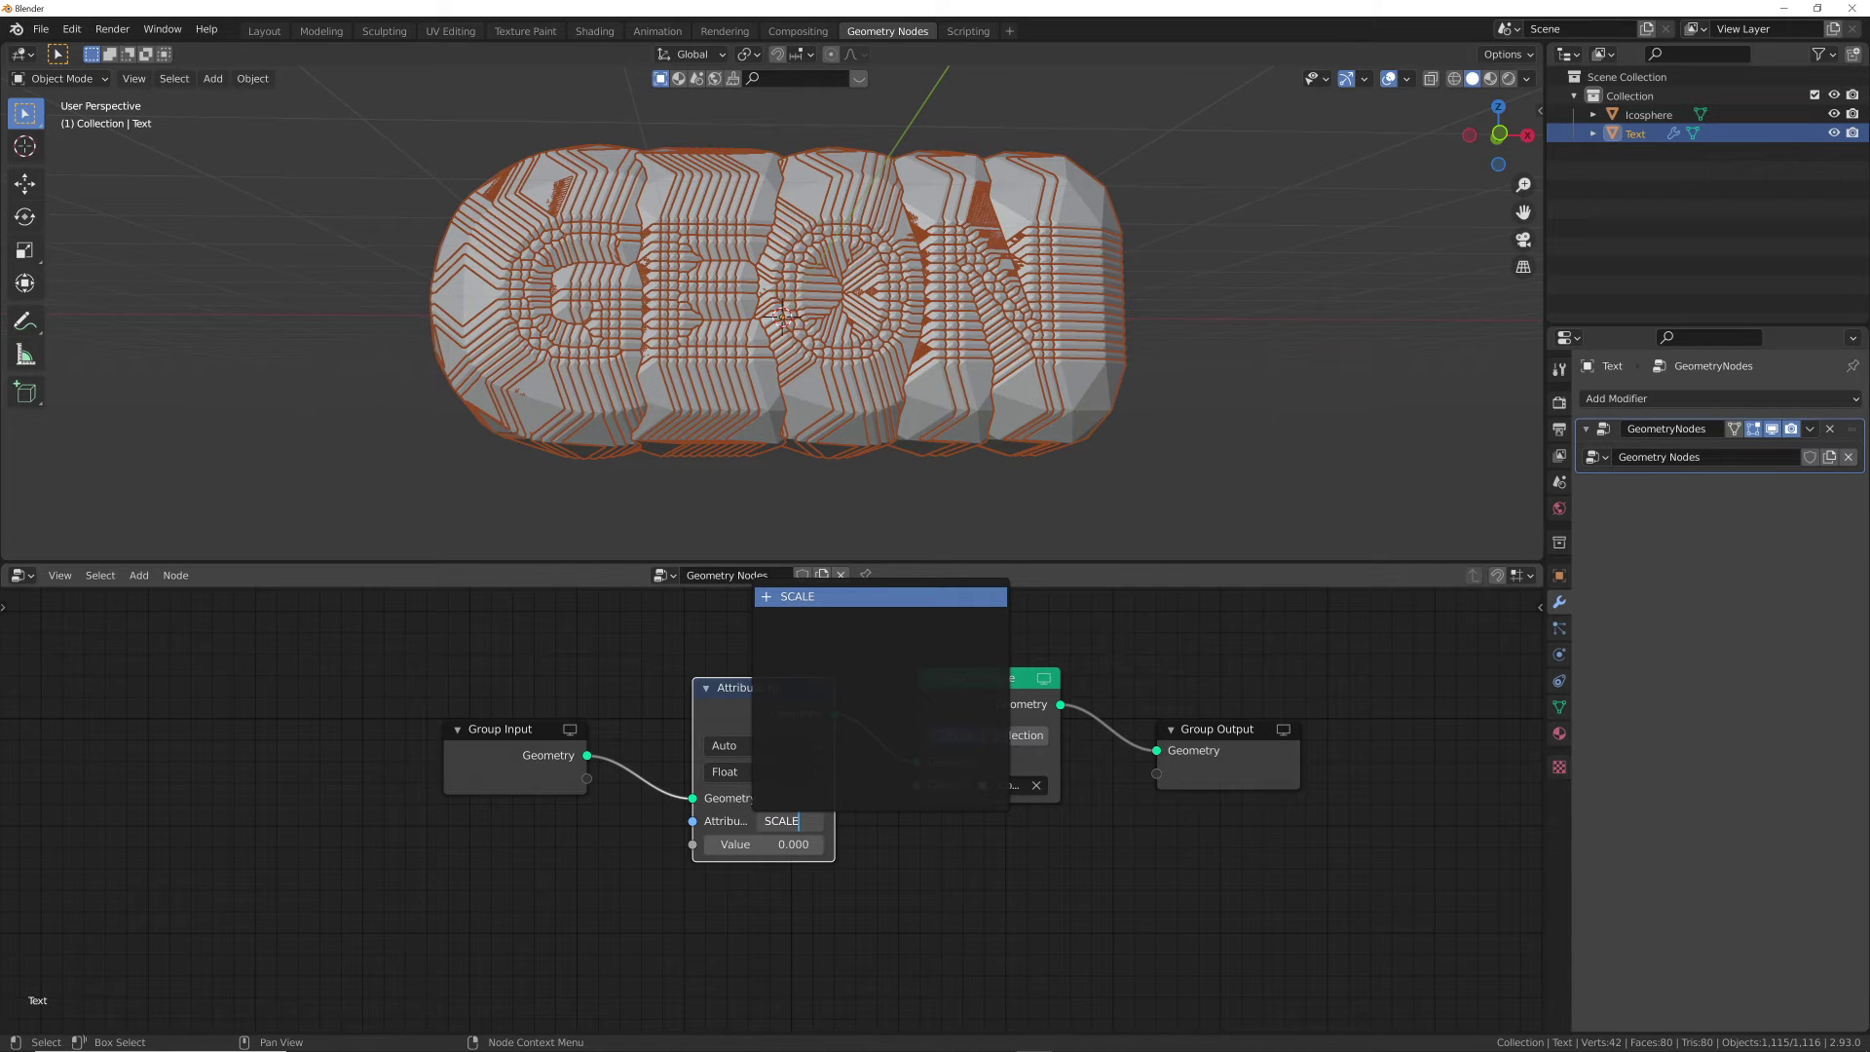
key(ctrl+BackSpace)
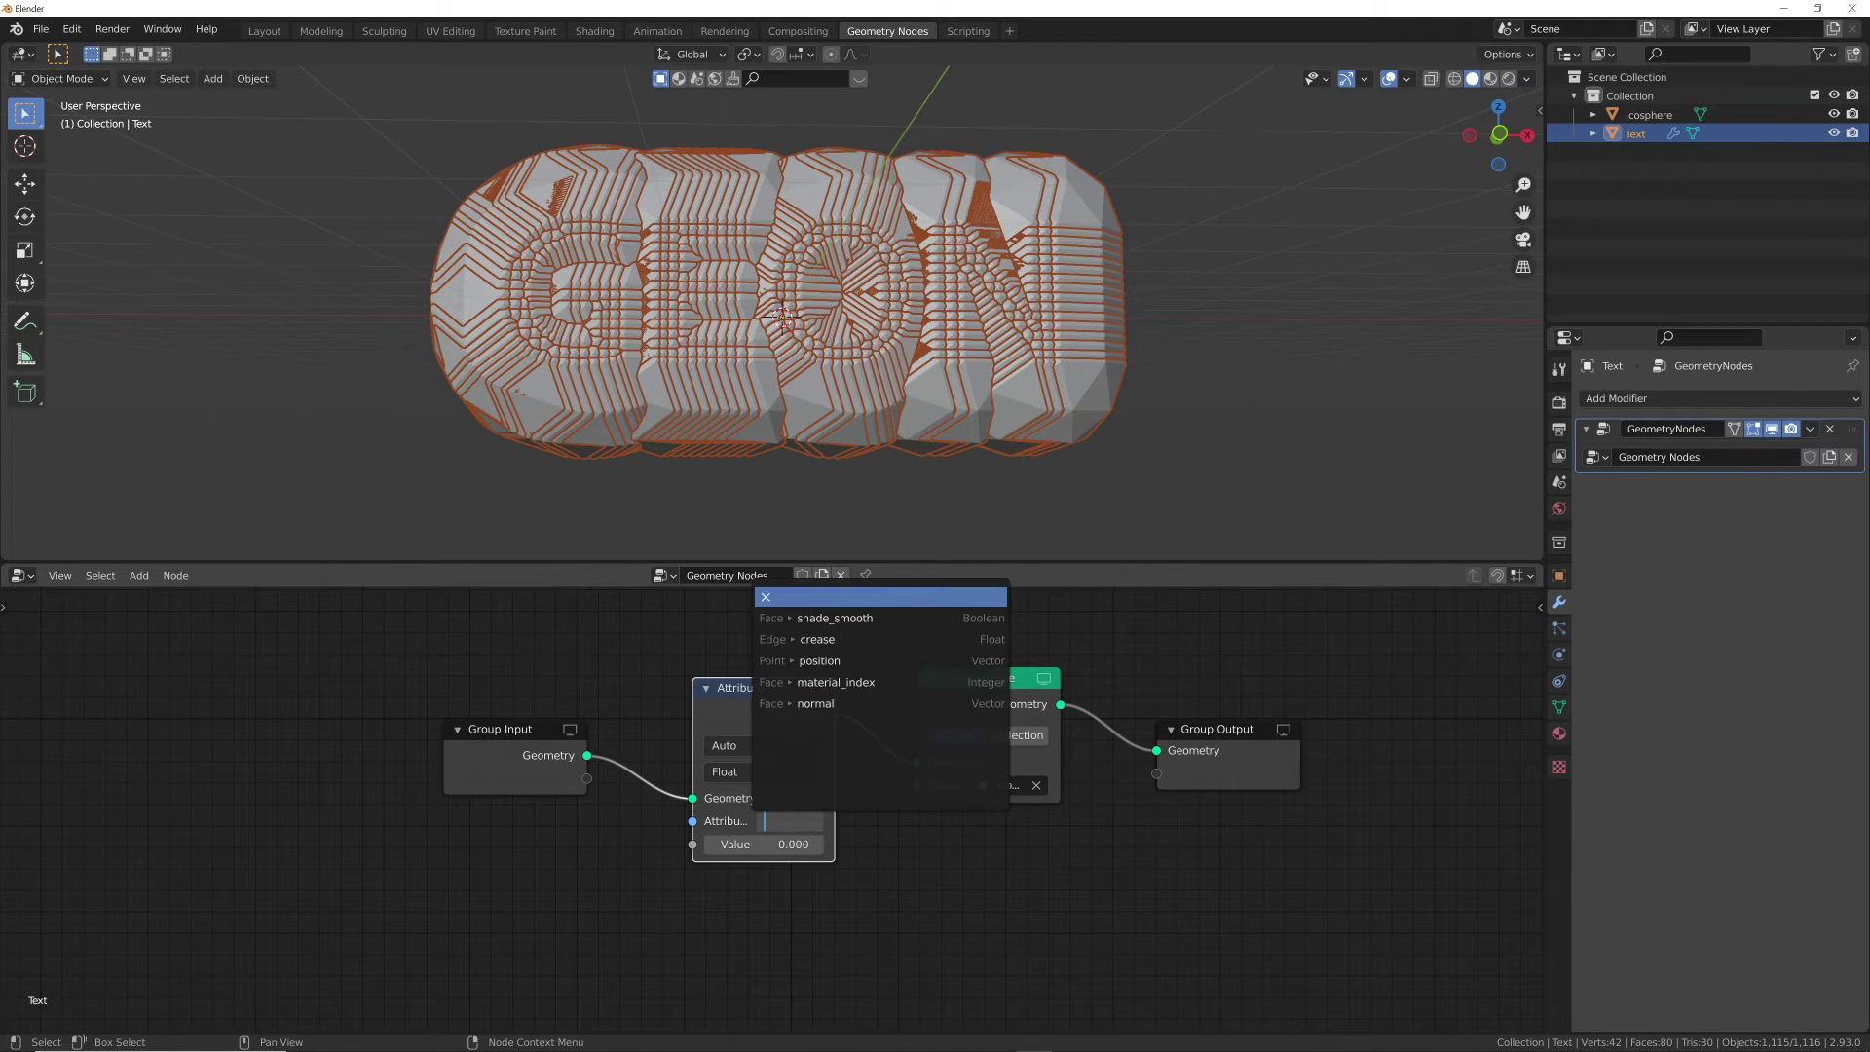
text(scale)
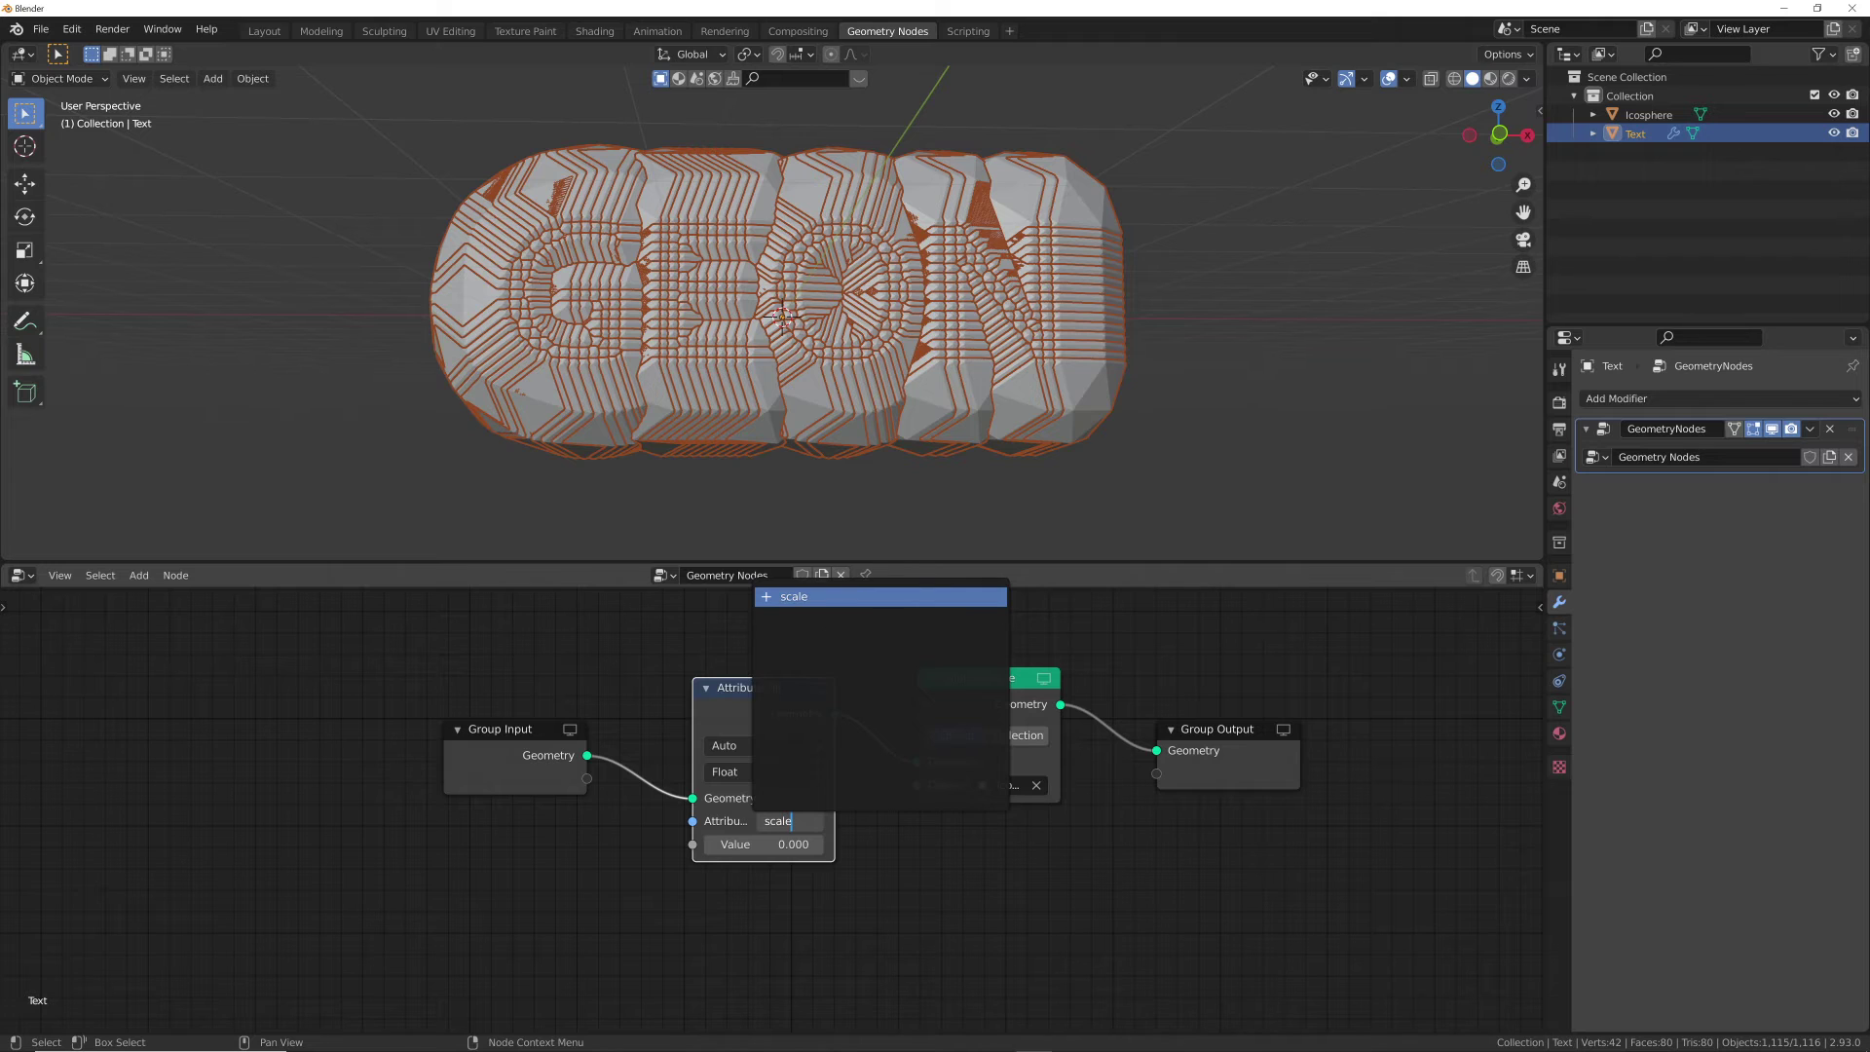
key(Return)
Set the Attribute Fill value for scale to 0.040 and inspect the shrunken icospheres from an angle.
click(793, 844)
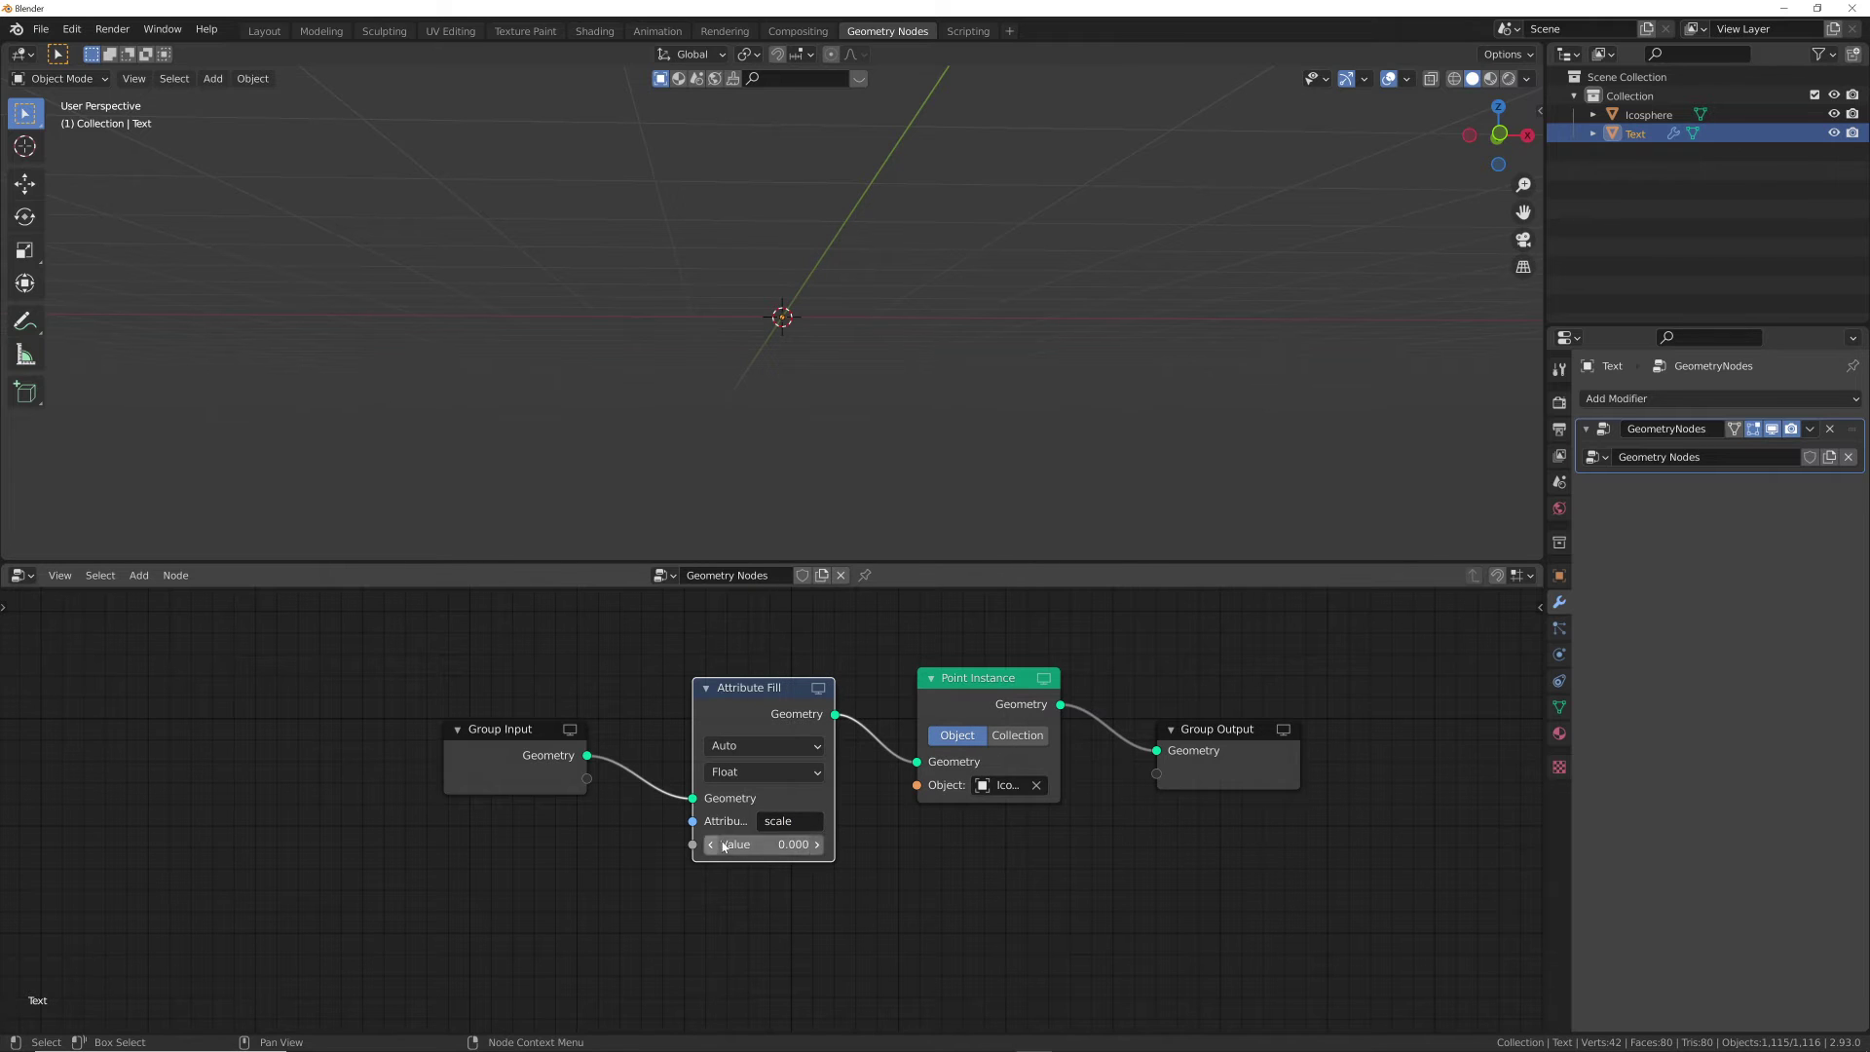
text(0.37)
key(Return)
drag(794, 845, 718, 845)
scroll(892, 364, up, 5)
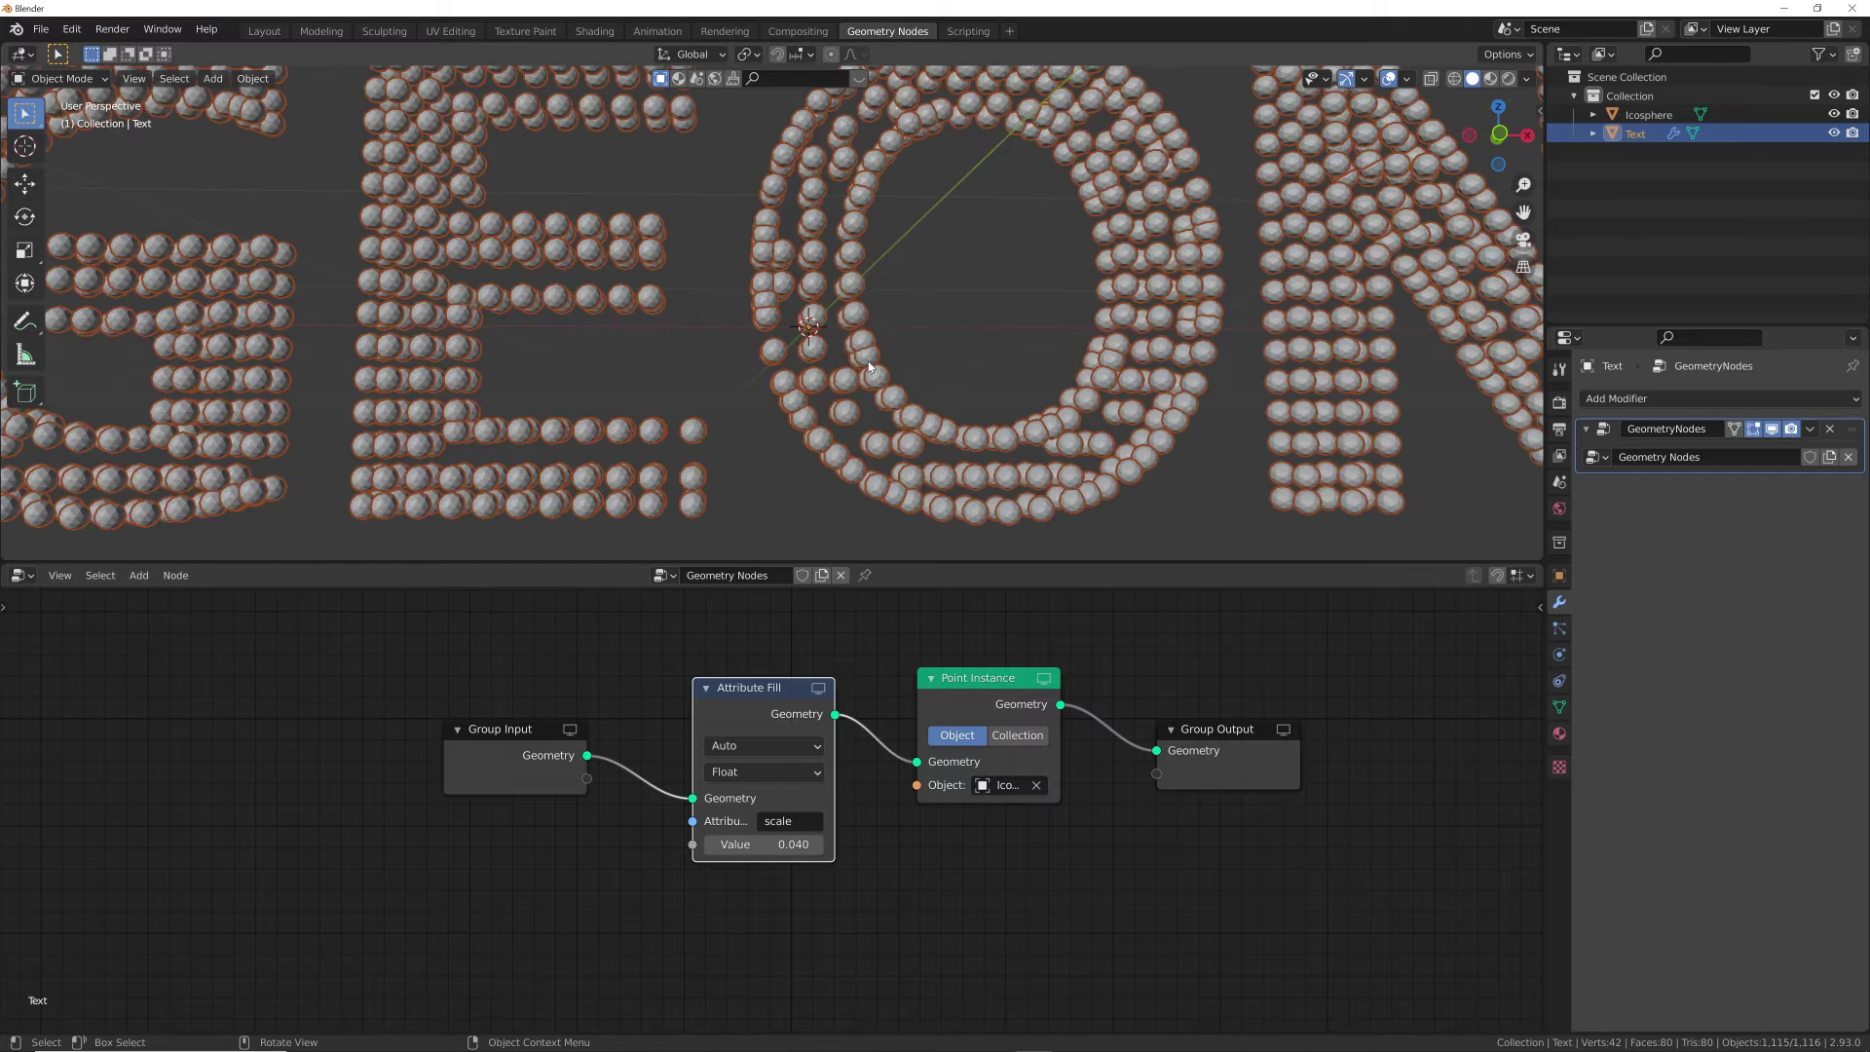
middle_drag(892, 365, 993, 443)
click(993, 443)
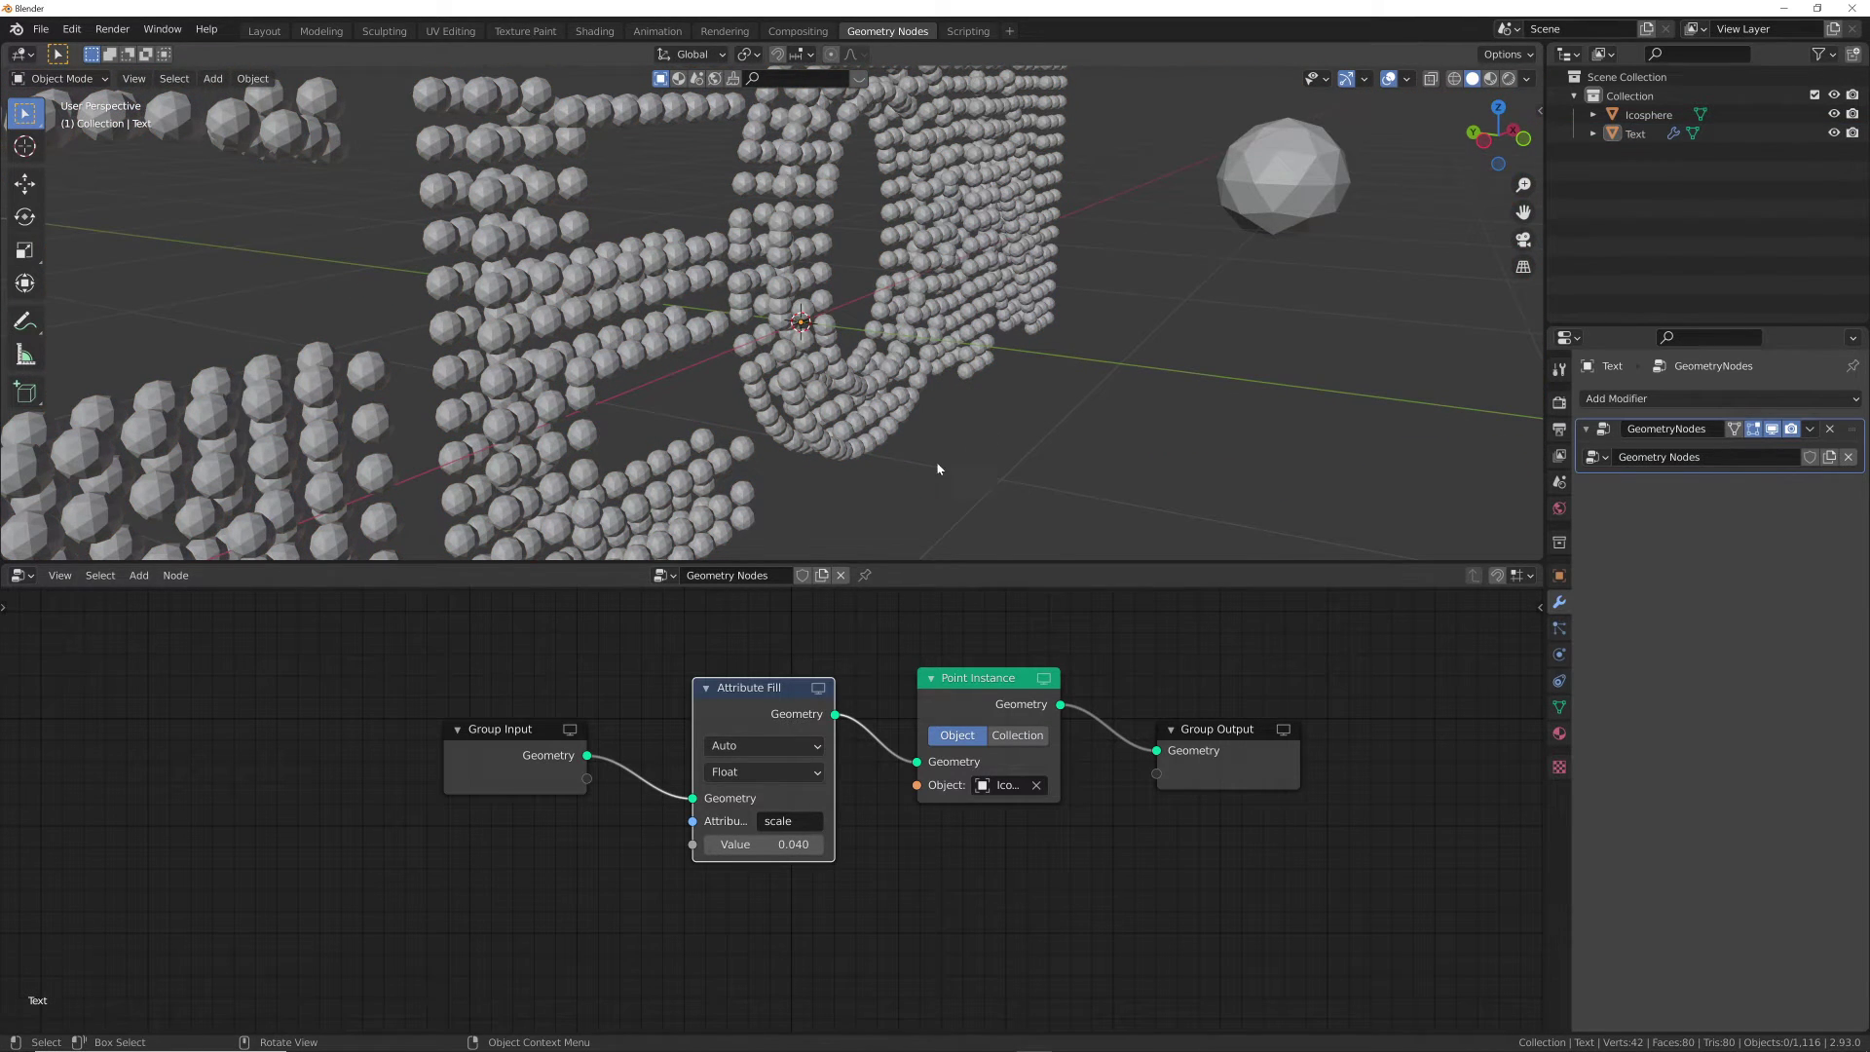
Try a different Attribute Fill value for the instance scale and undo the change.
drag(759, 846, 822, 867)
key(ctrl+z)
scroll(818, 808, down, 2)
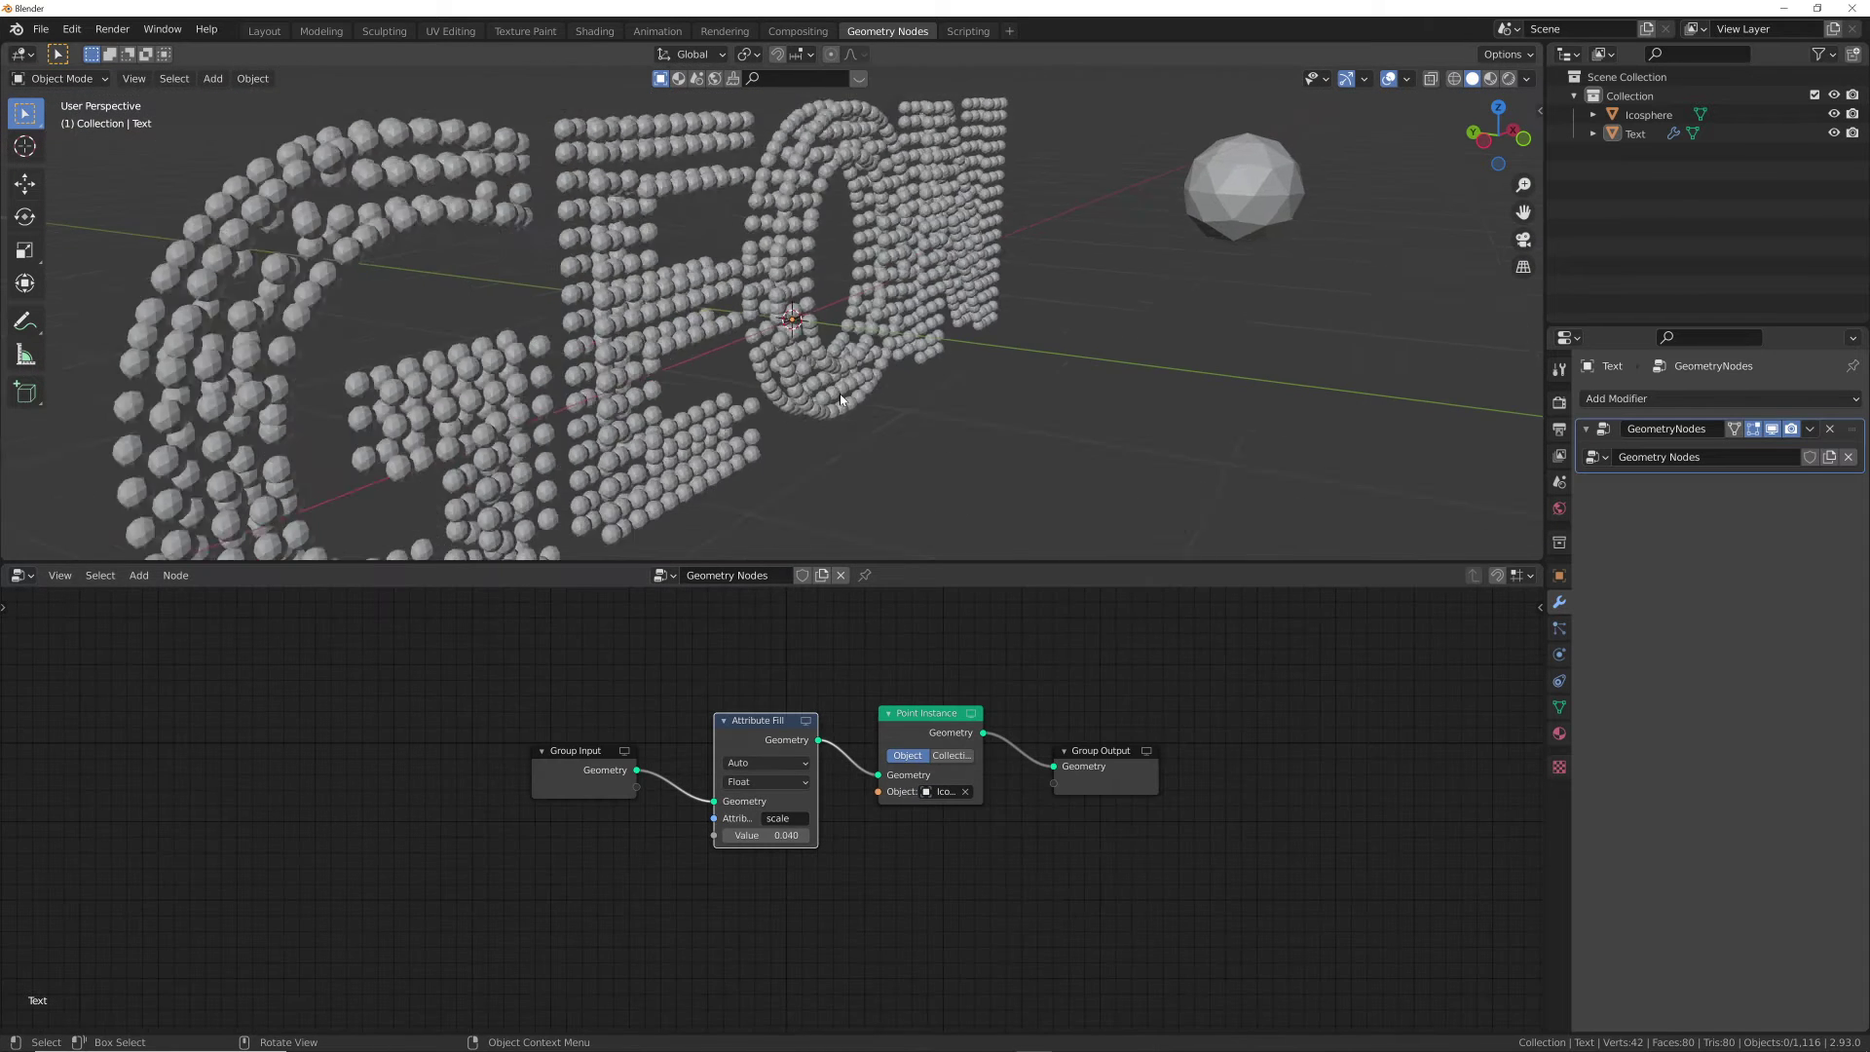
Try filling the "rotation" attribute instead of scale and vary its value to -4.290.
click(784, 817)
drag(797, 818, 765, 818)
text(rota)
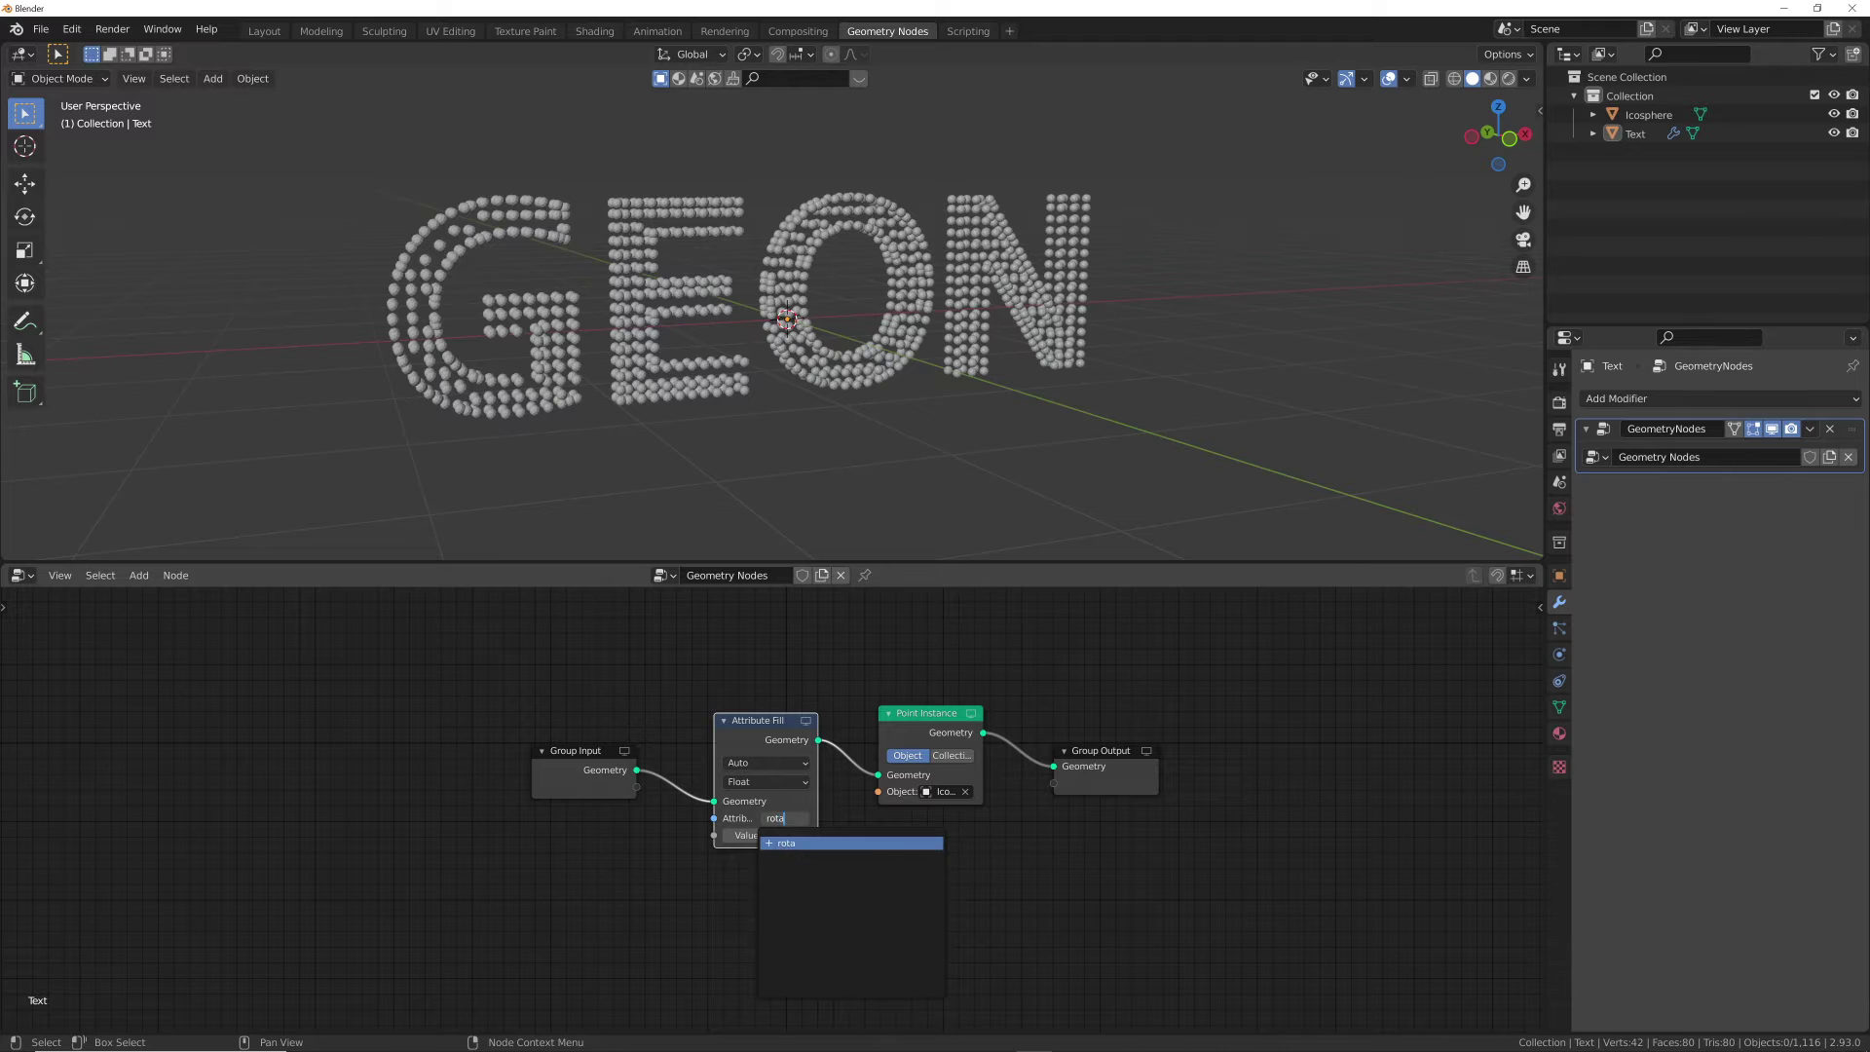
text(tion)
key(Return)
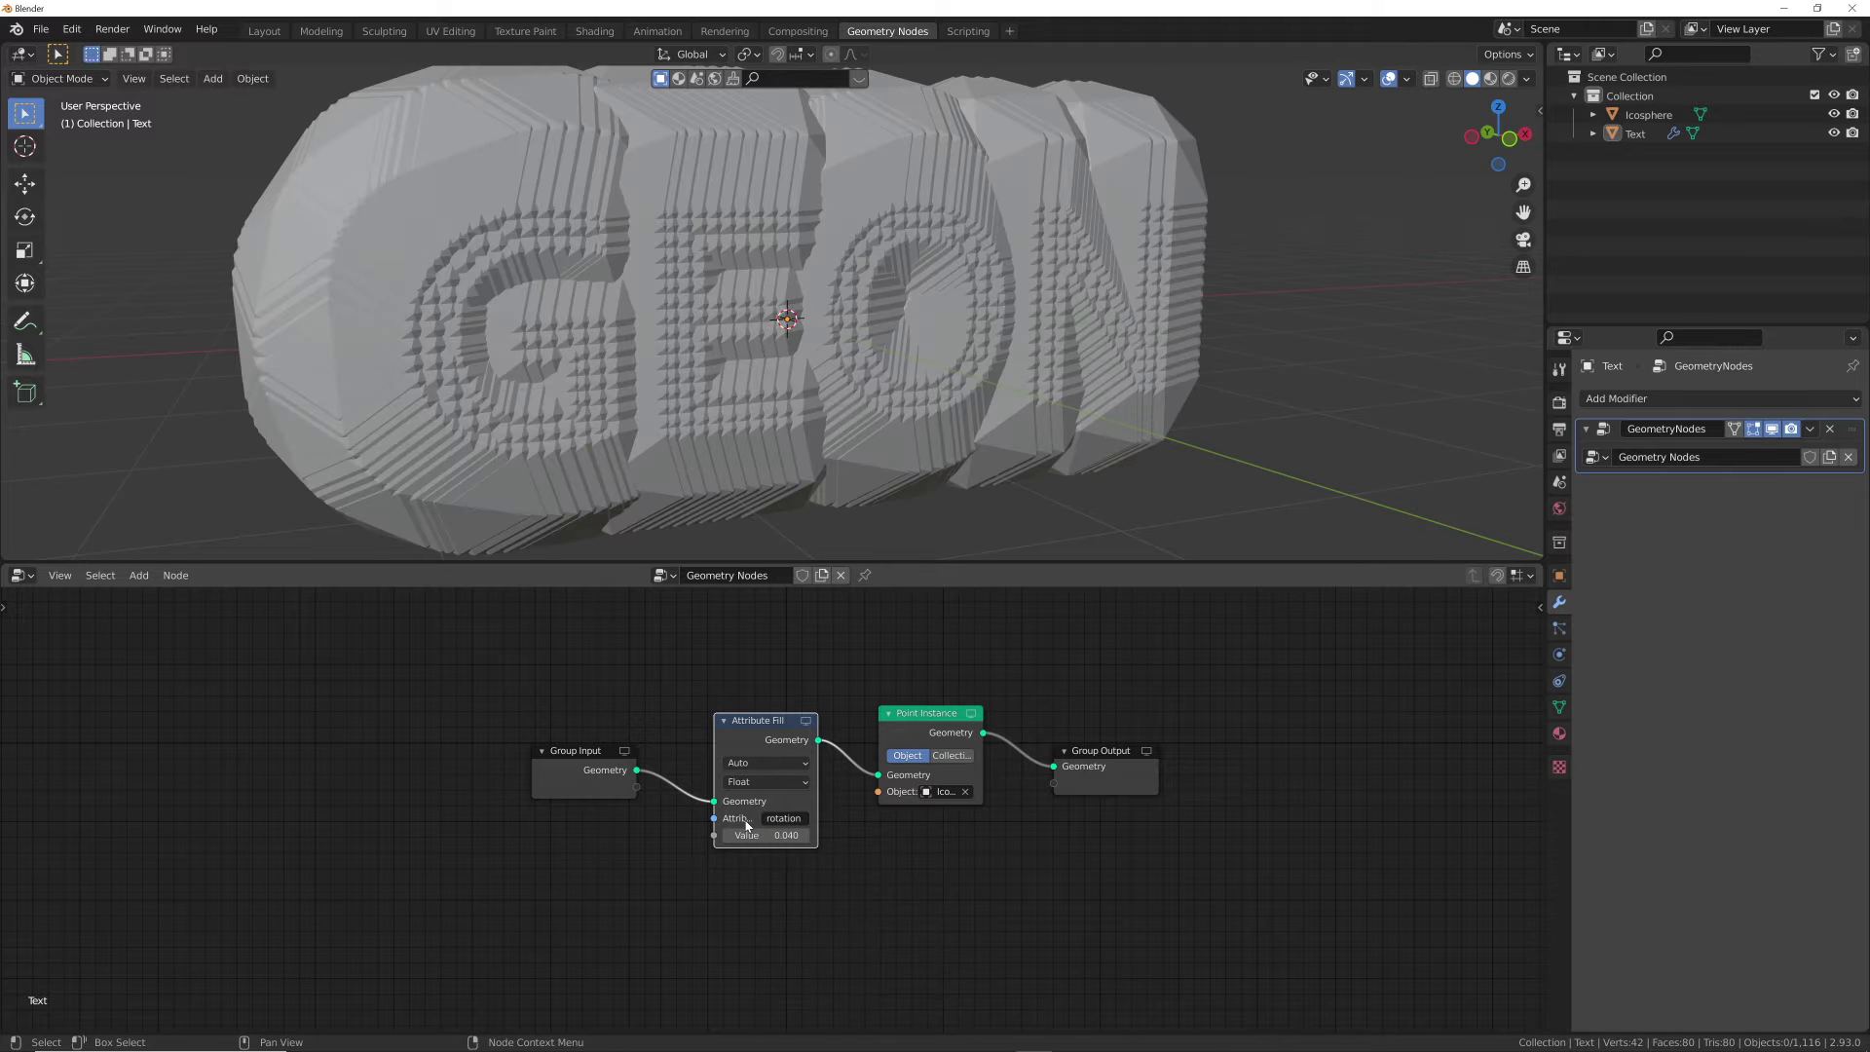
mouse_move(769, 835)
mouse_down()
mouse_move(857, 834)
mouse_move(740, 834)
mouse_move(773, 831)
mouse_up()
Set the Attribute Fill node's attribute back to "scale" with a value of -0.060 and inspect the letters.
click(783, 818)
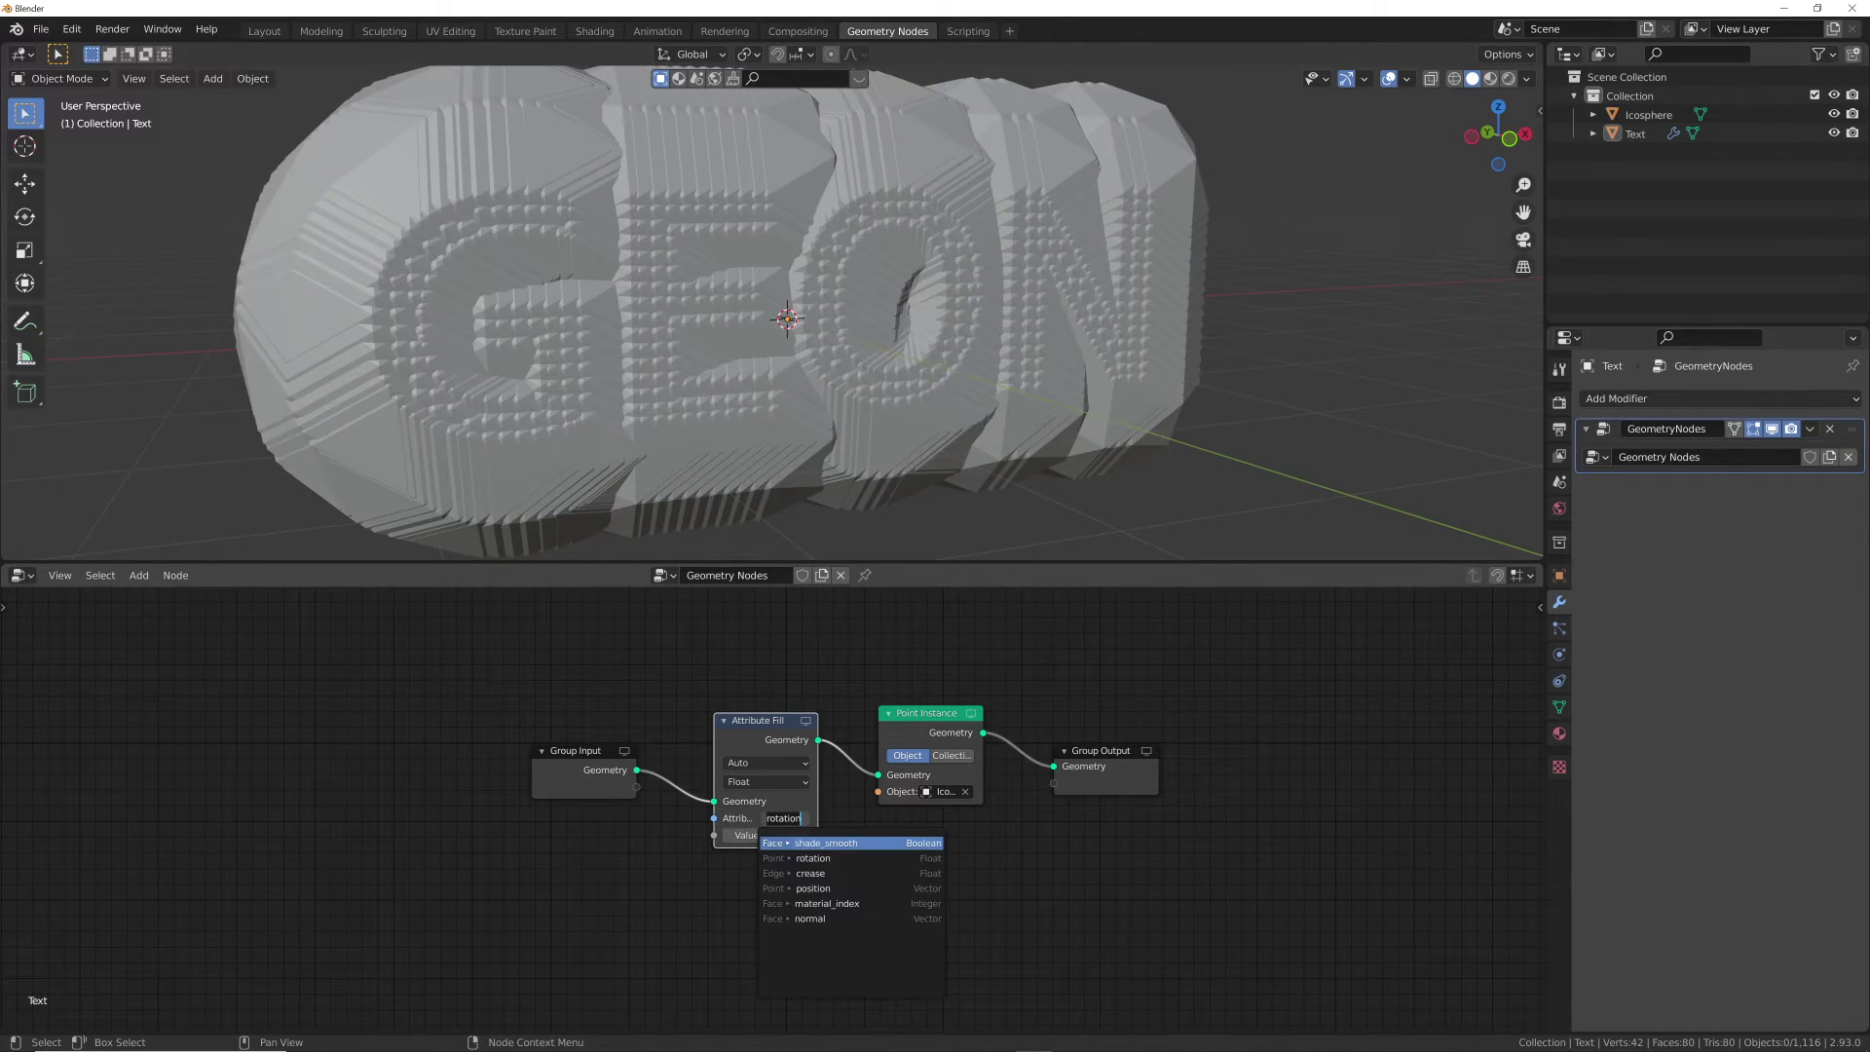
text(sc)
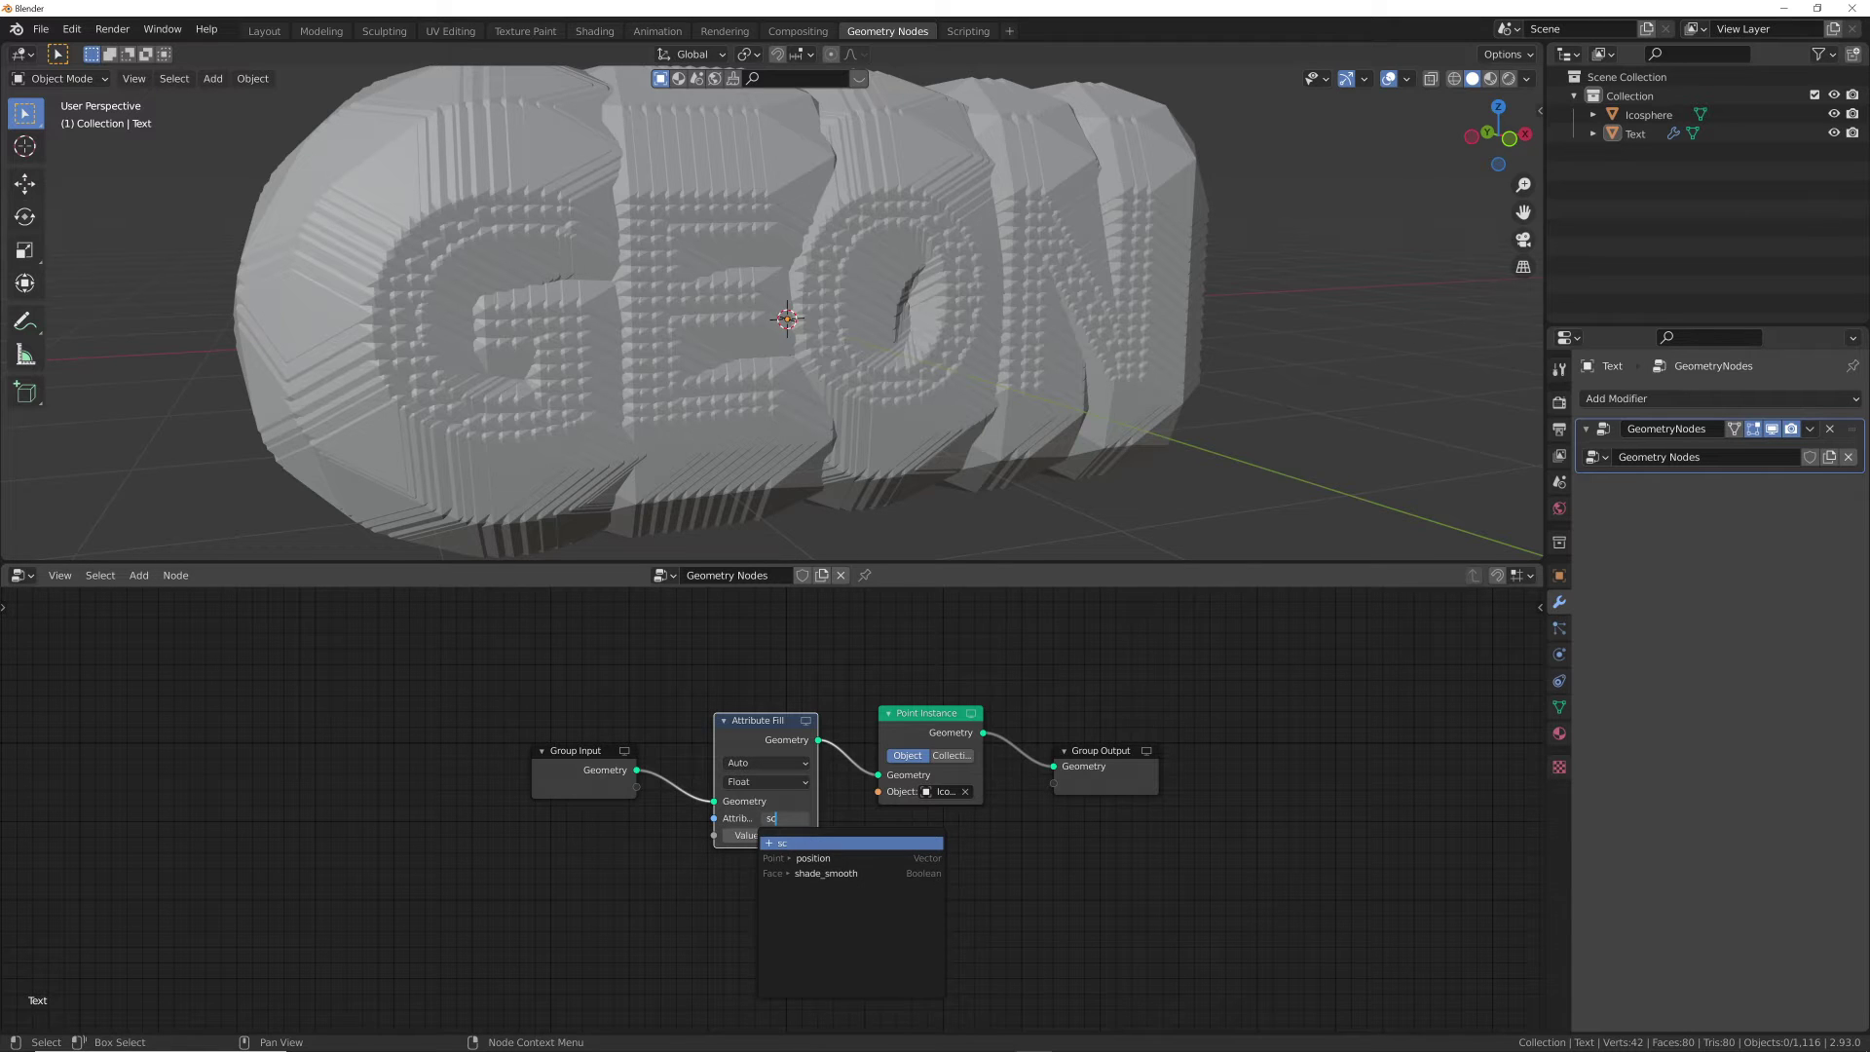
text(ale)
key(Return)
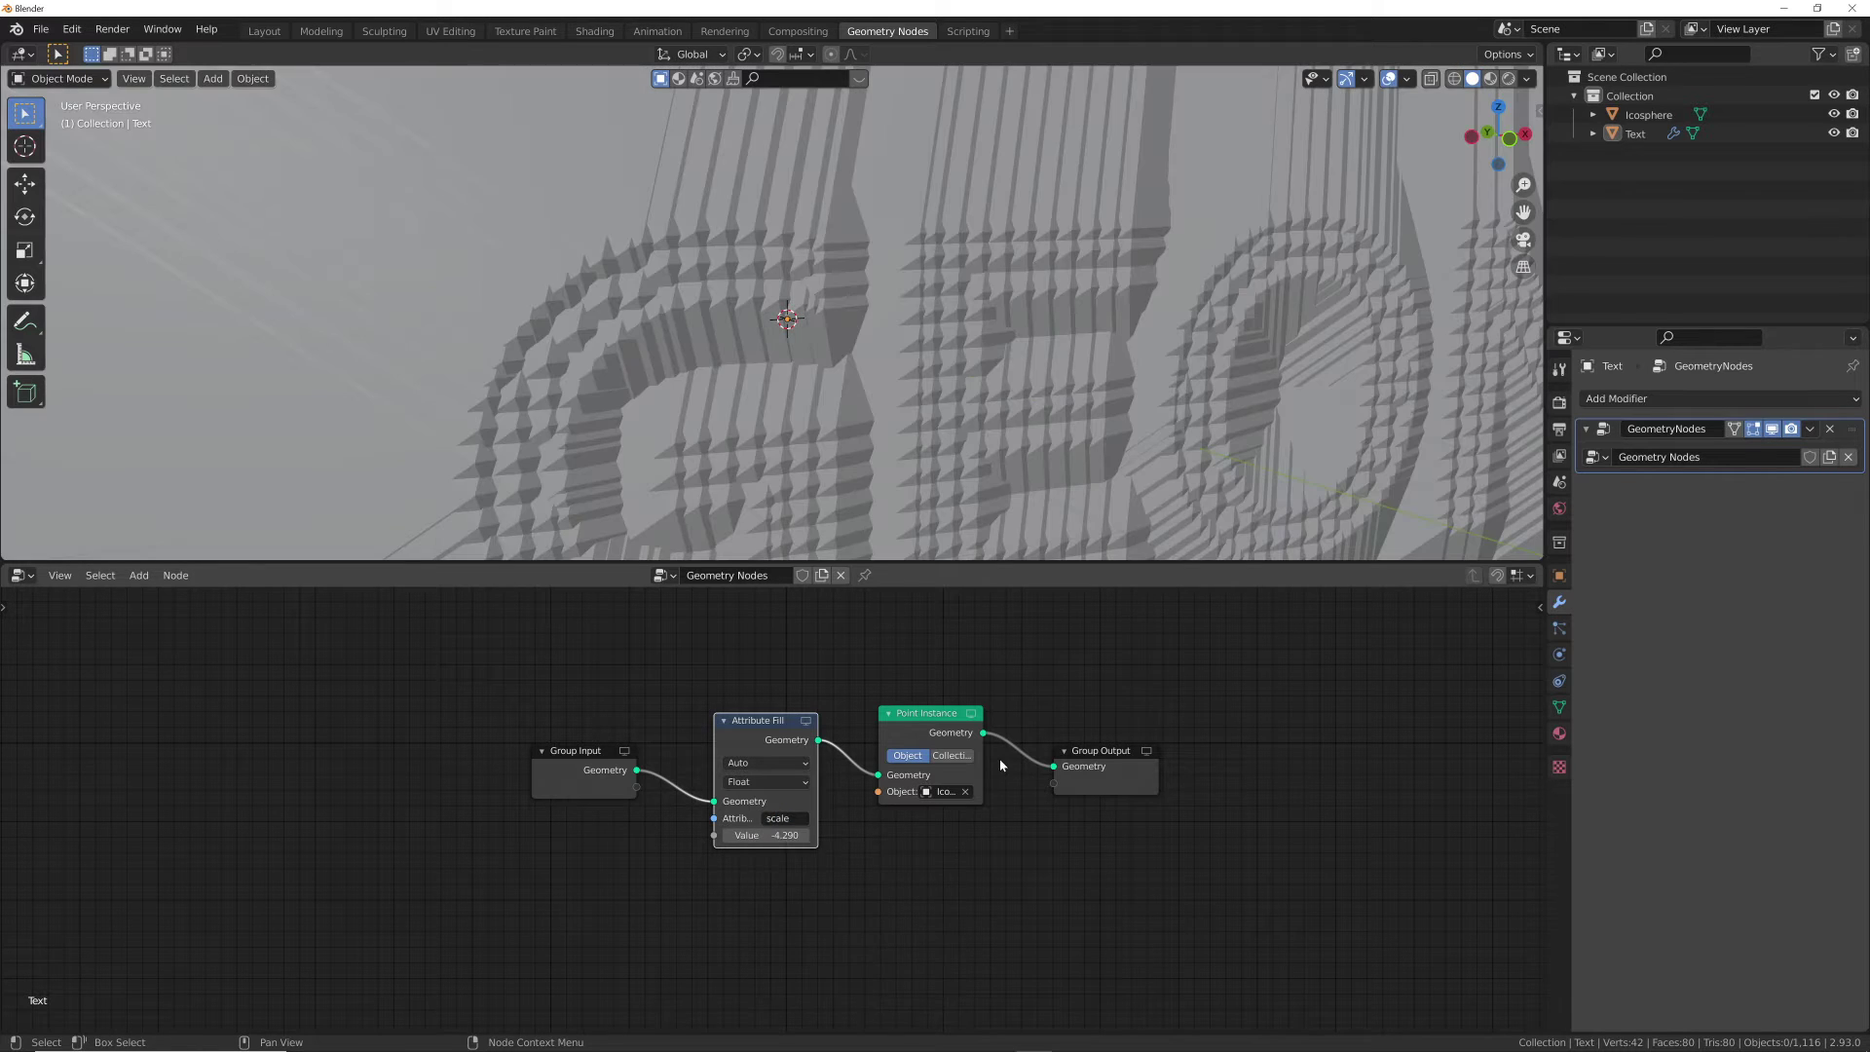
drag(770, 834, 827, 835)
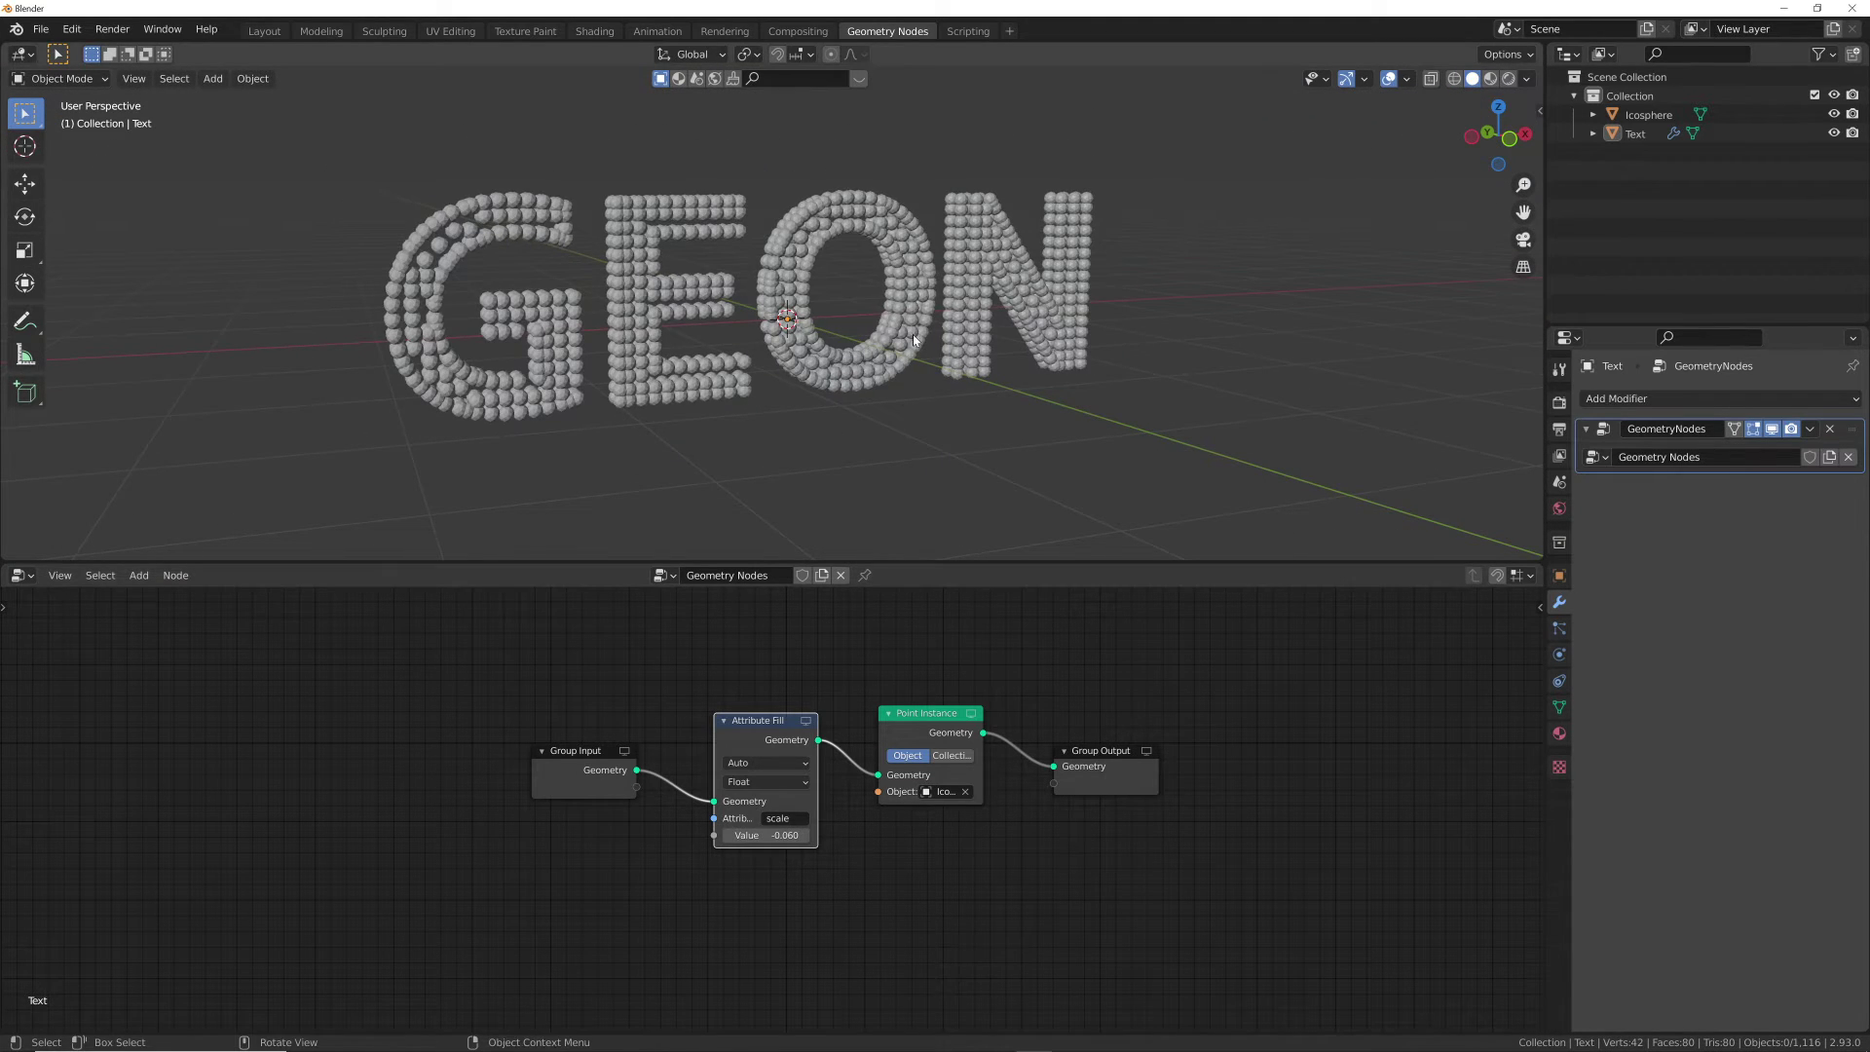
middle_drag(913, 335, 769, 343)
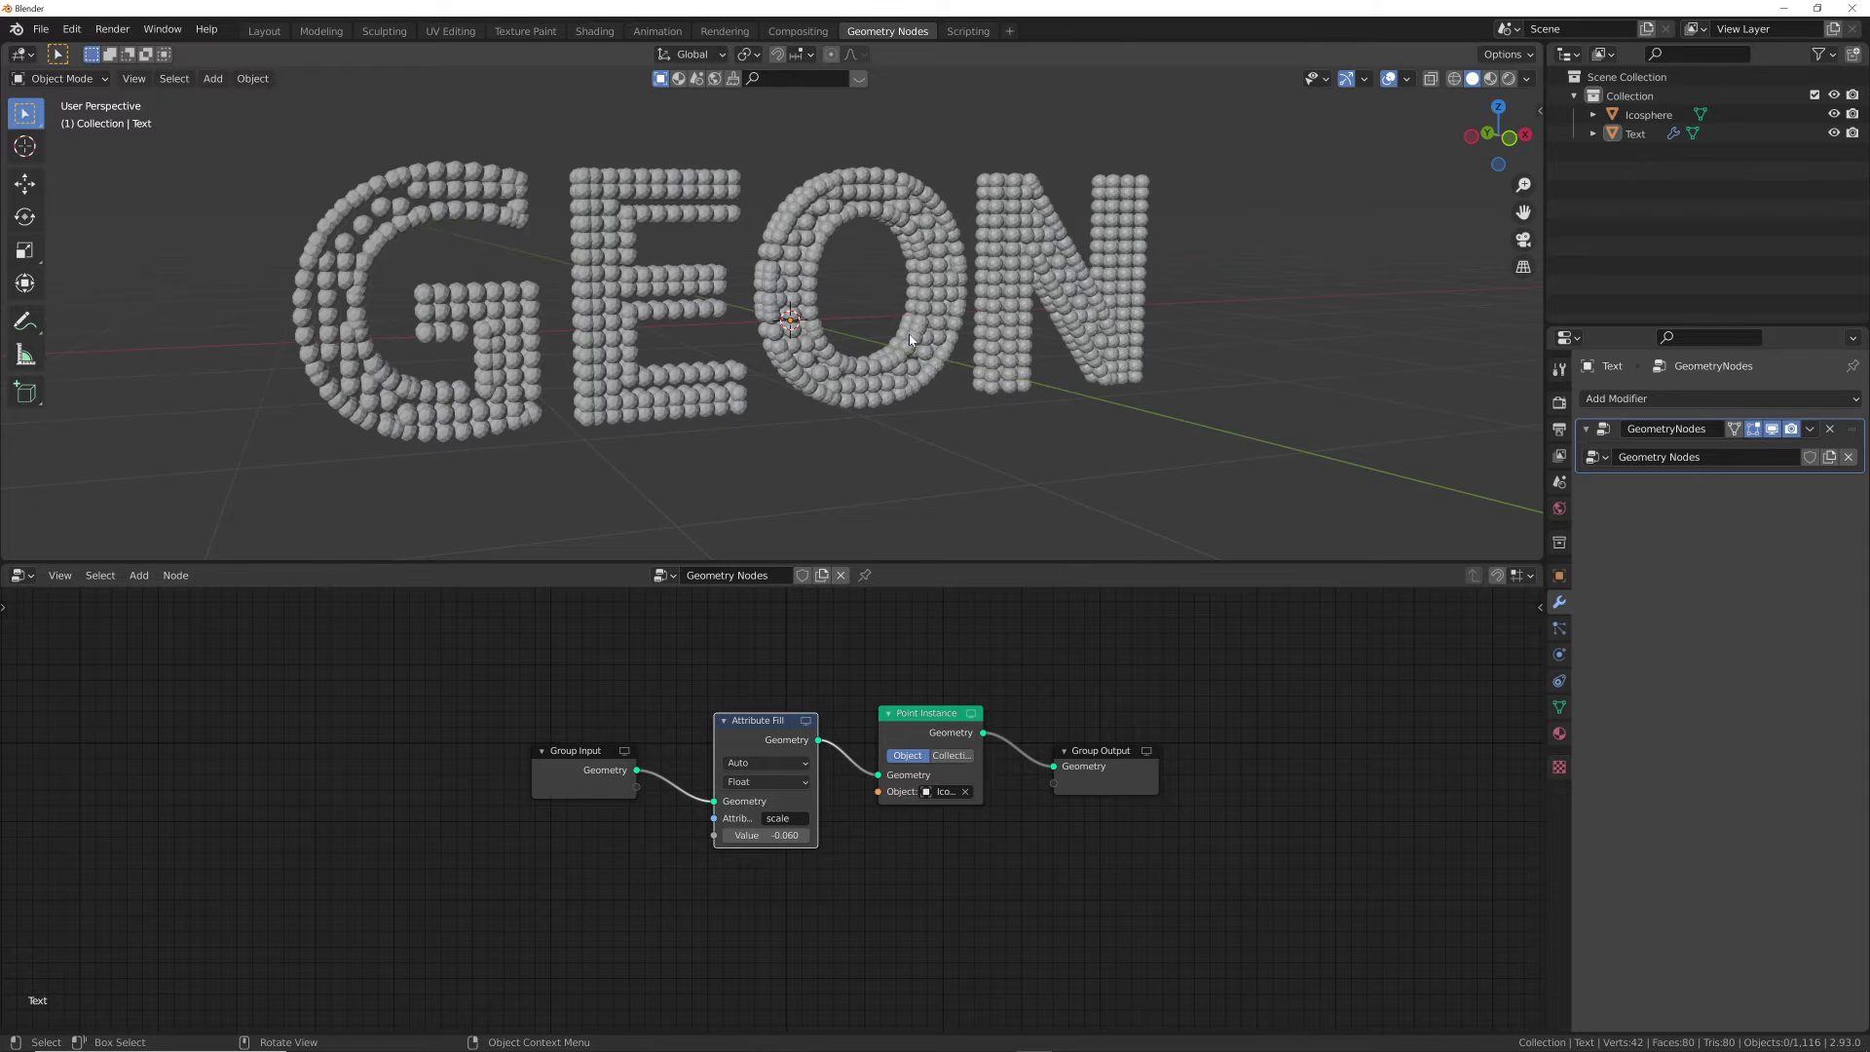
middle_drag(1113, 378, 900, 347)
middle_drag(1056, 233, 867, 292)
Move the Point Instance and Group Output nodes together farther away from Attribute Fill to open a gap.
drag(1250, 687, 900, 855)
key(g)
click(1140, 825)
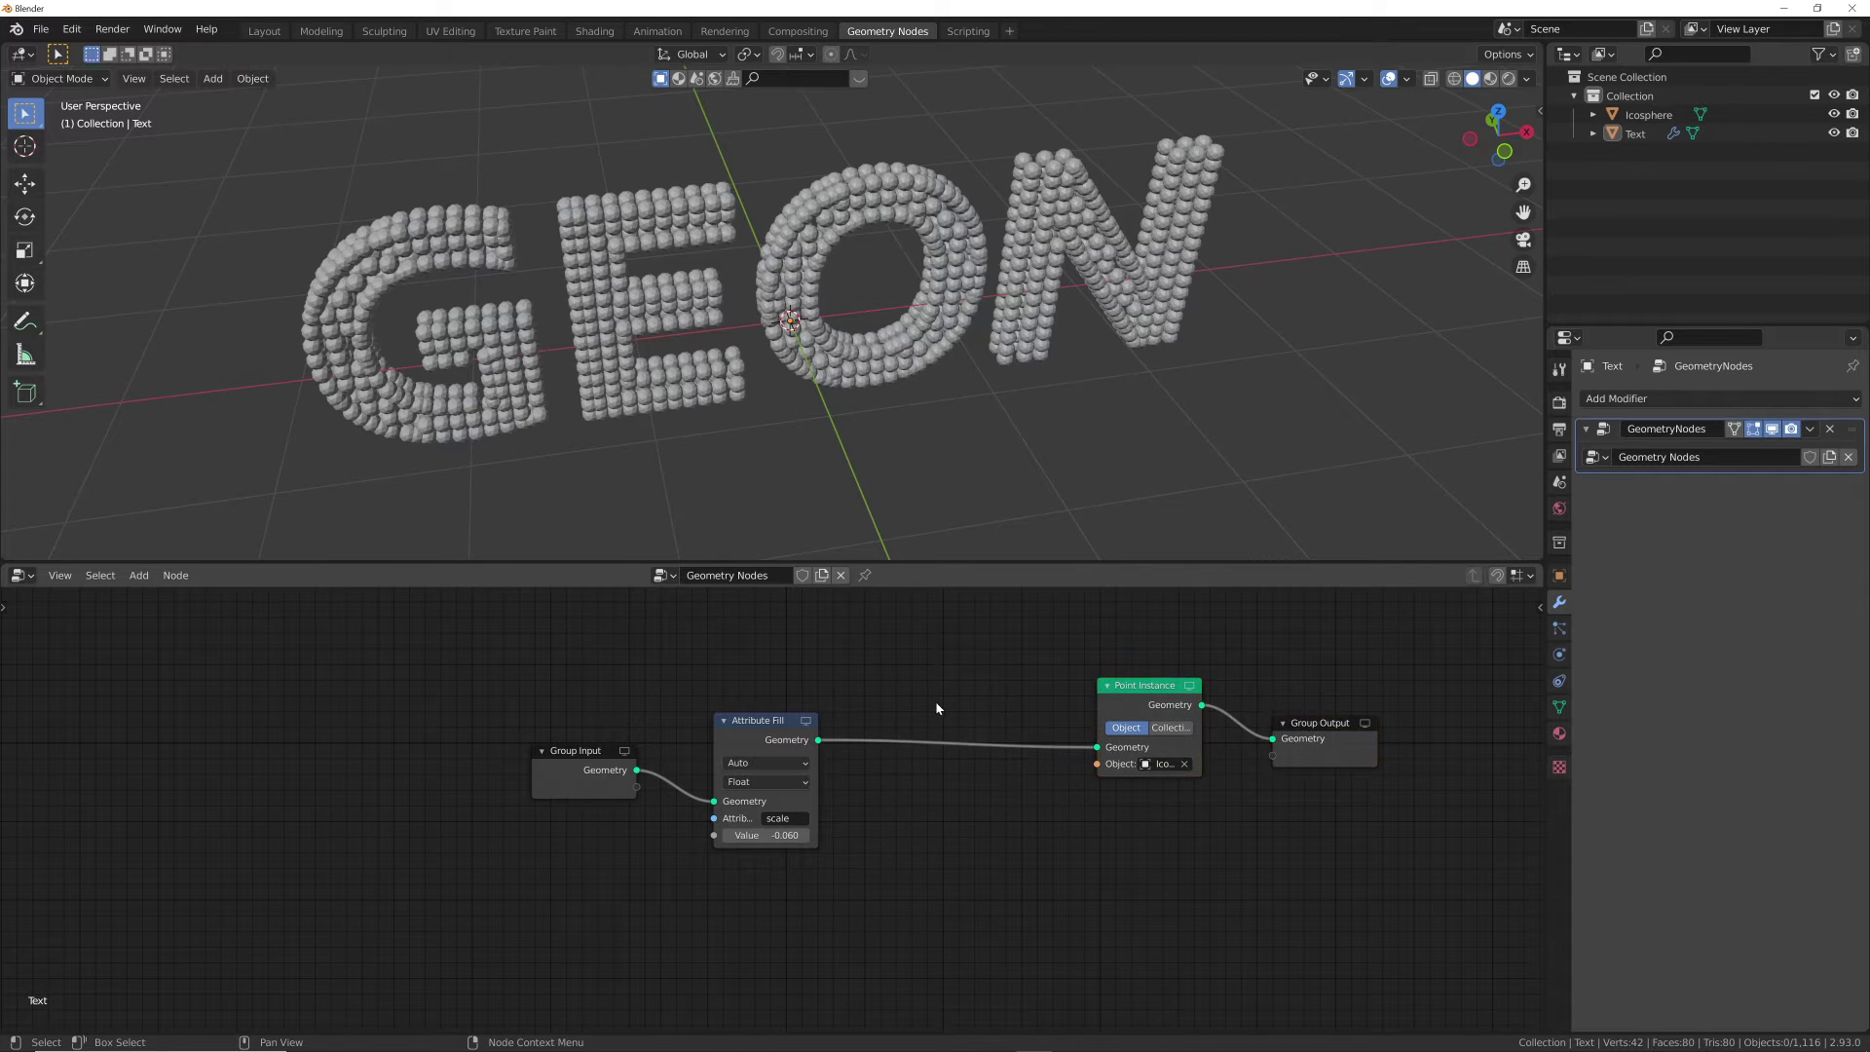
Insert a Point Distribute node between Attribute Fill and Point Instance.
key(shift+s)
key(shift+a)
click(894, 636)
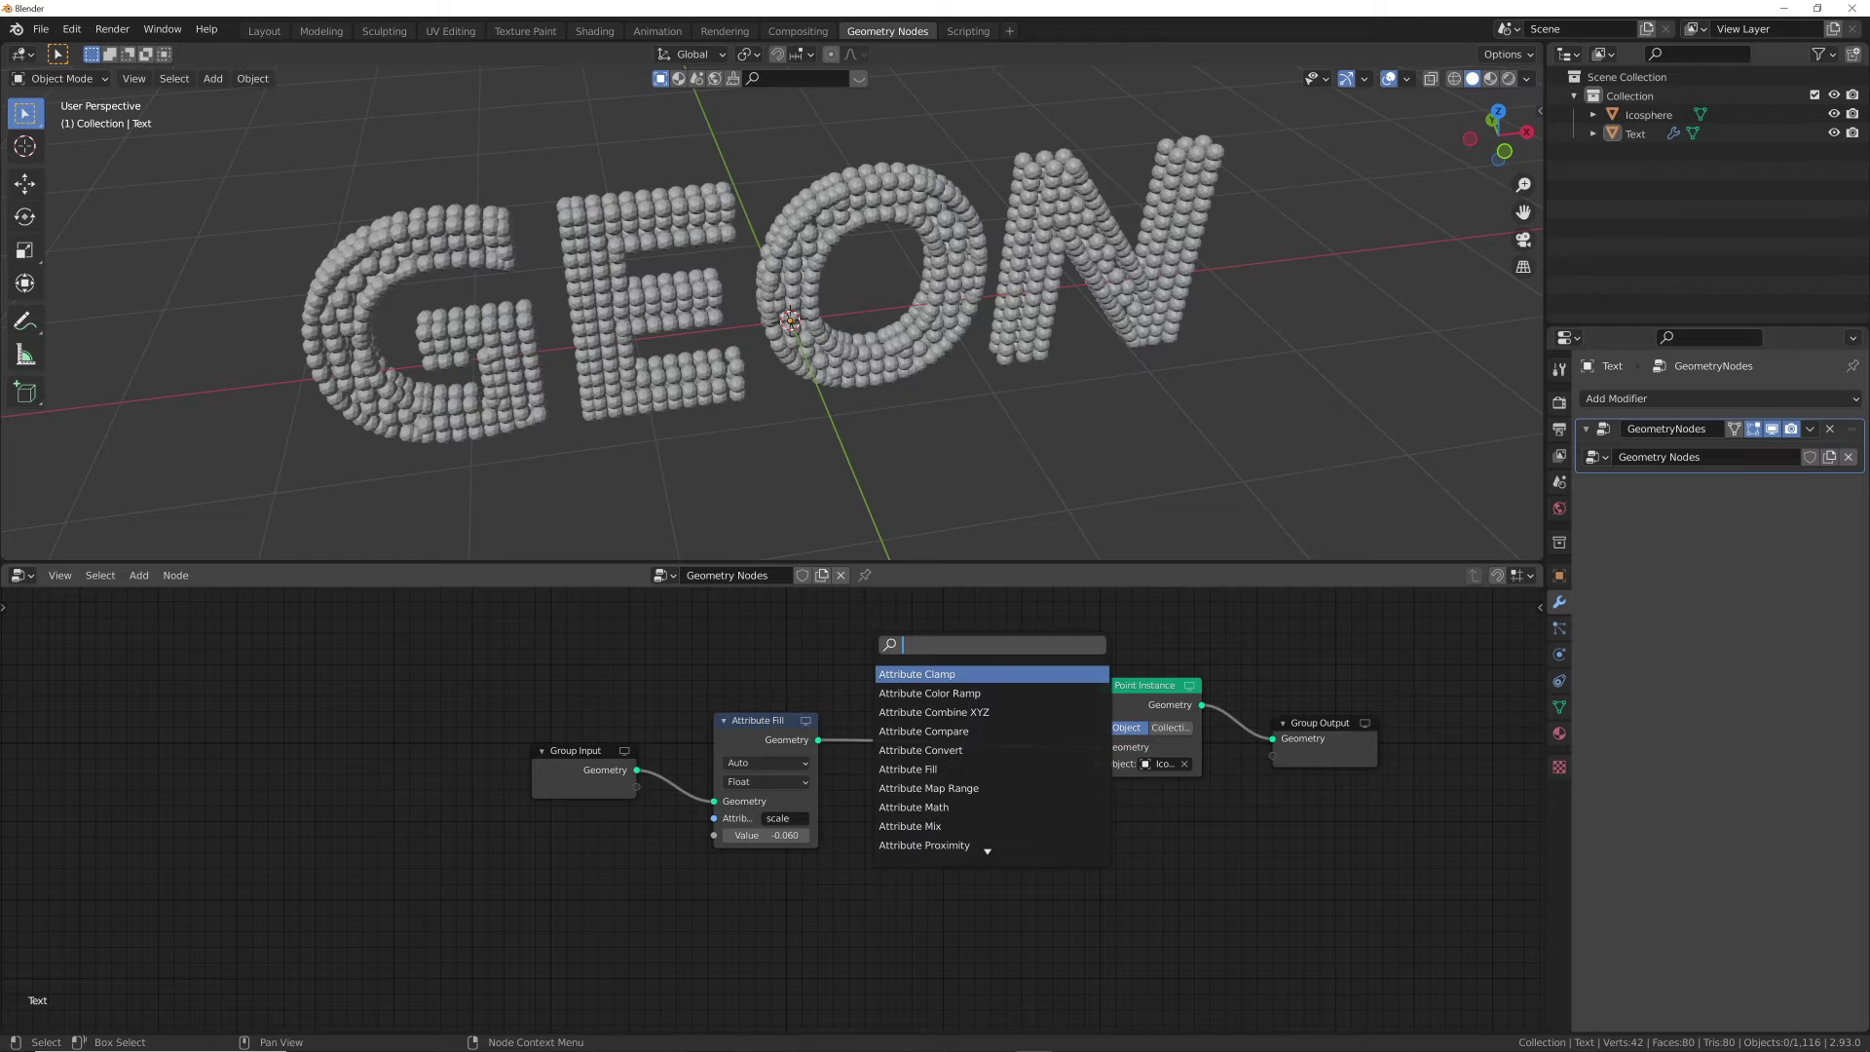
text(poi)
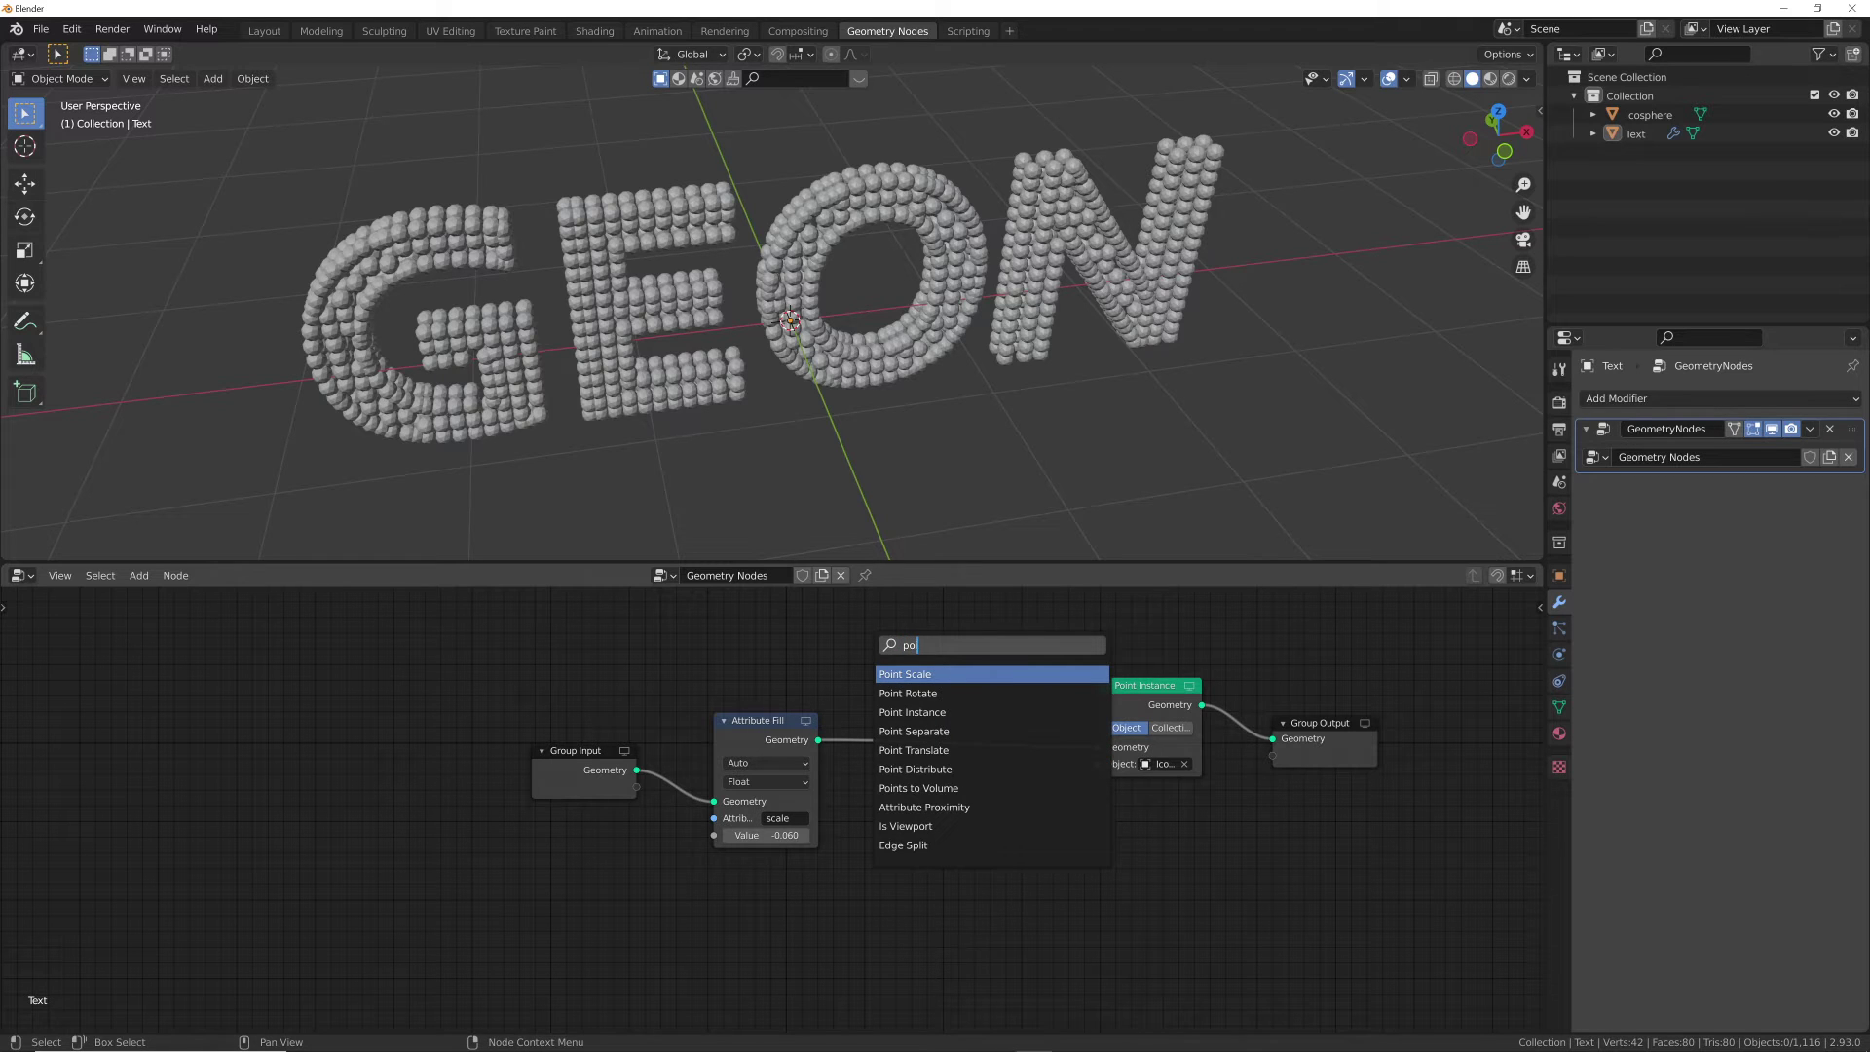
key(Down)
key(Down)
key(Down)
key(Down)
key(Down)
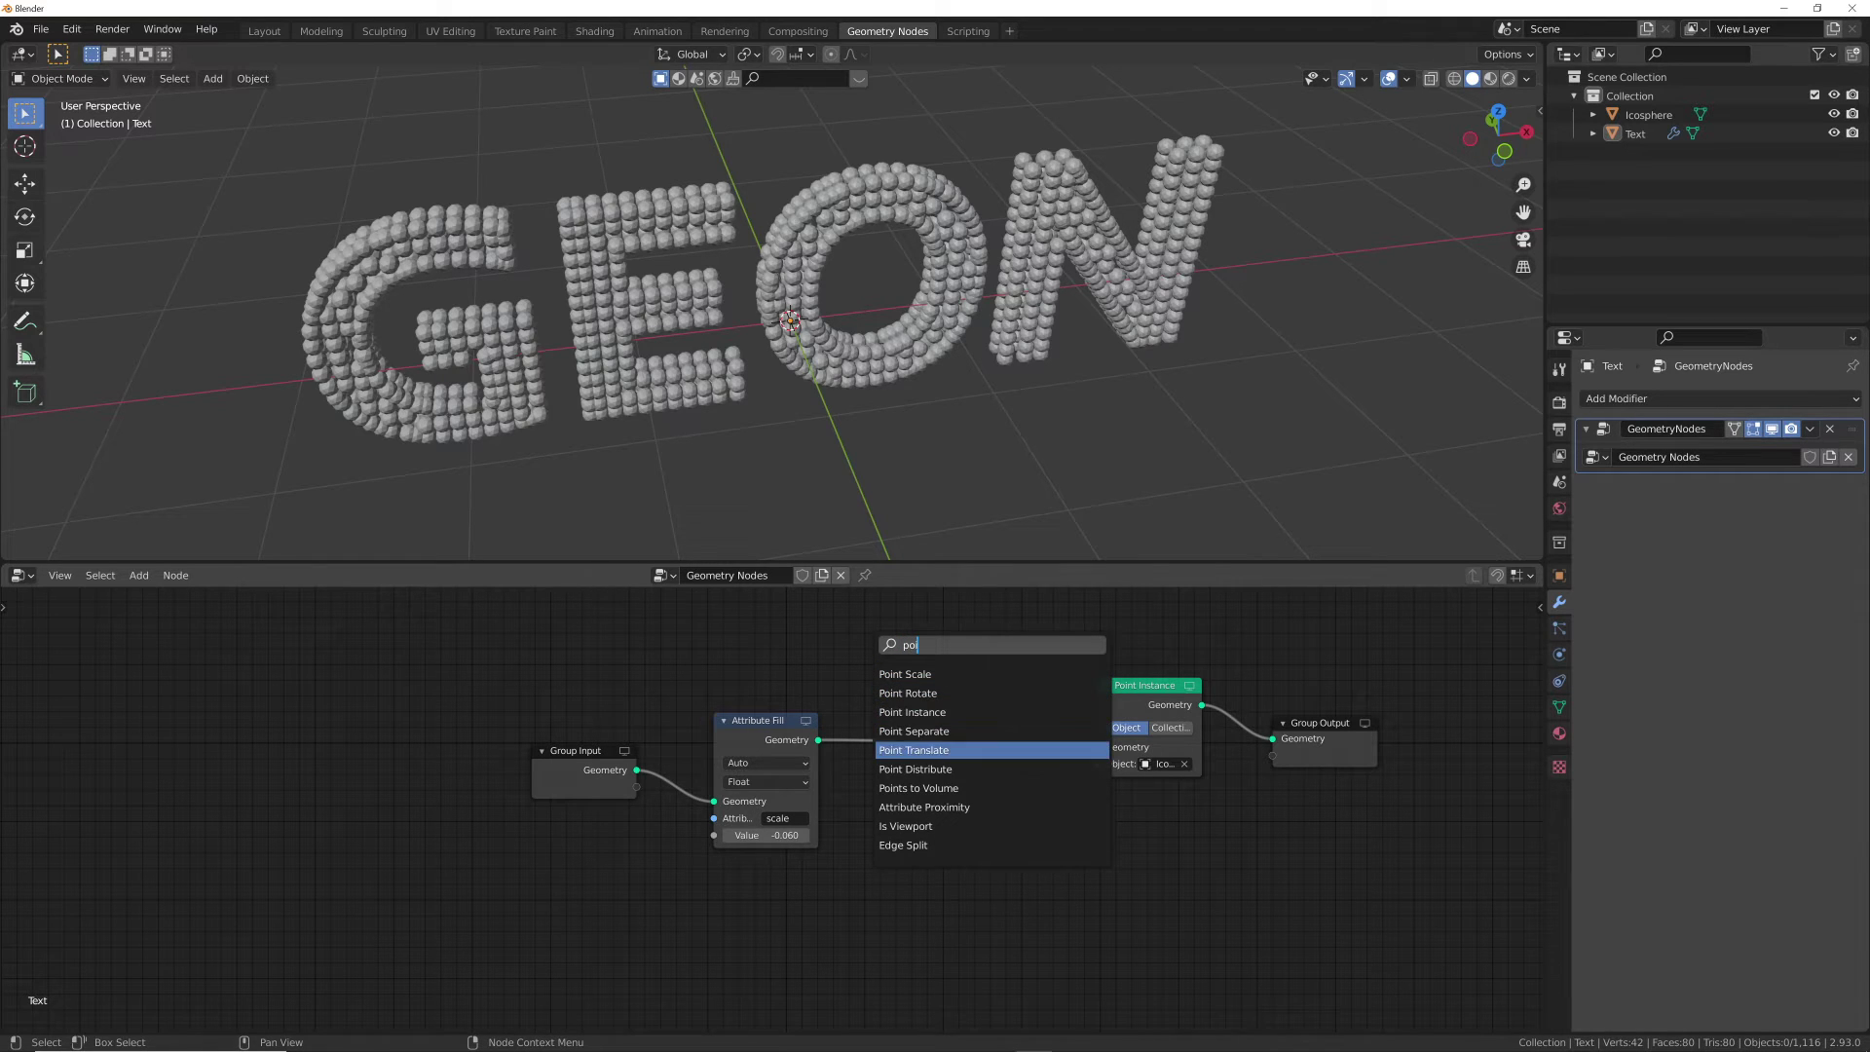
key(Return)
click(959, 681)
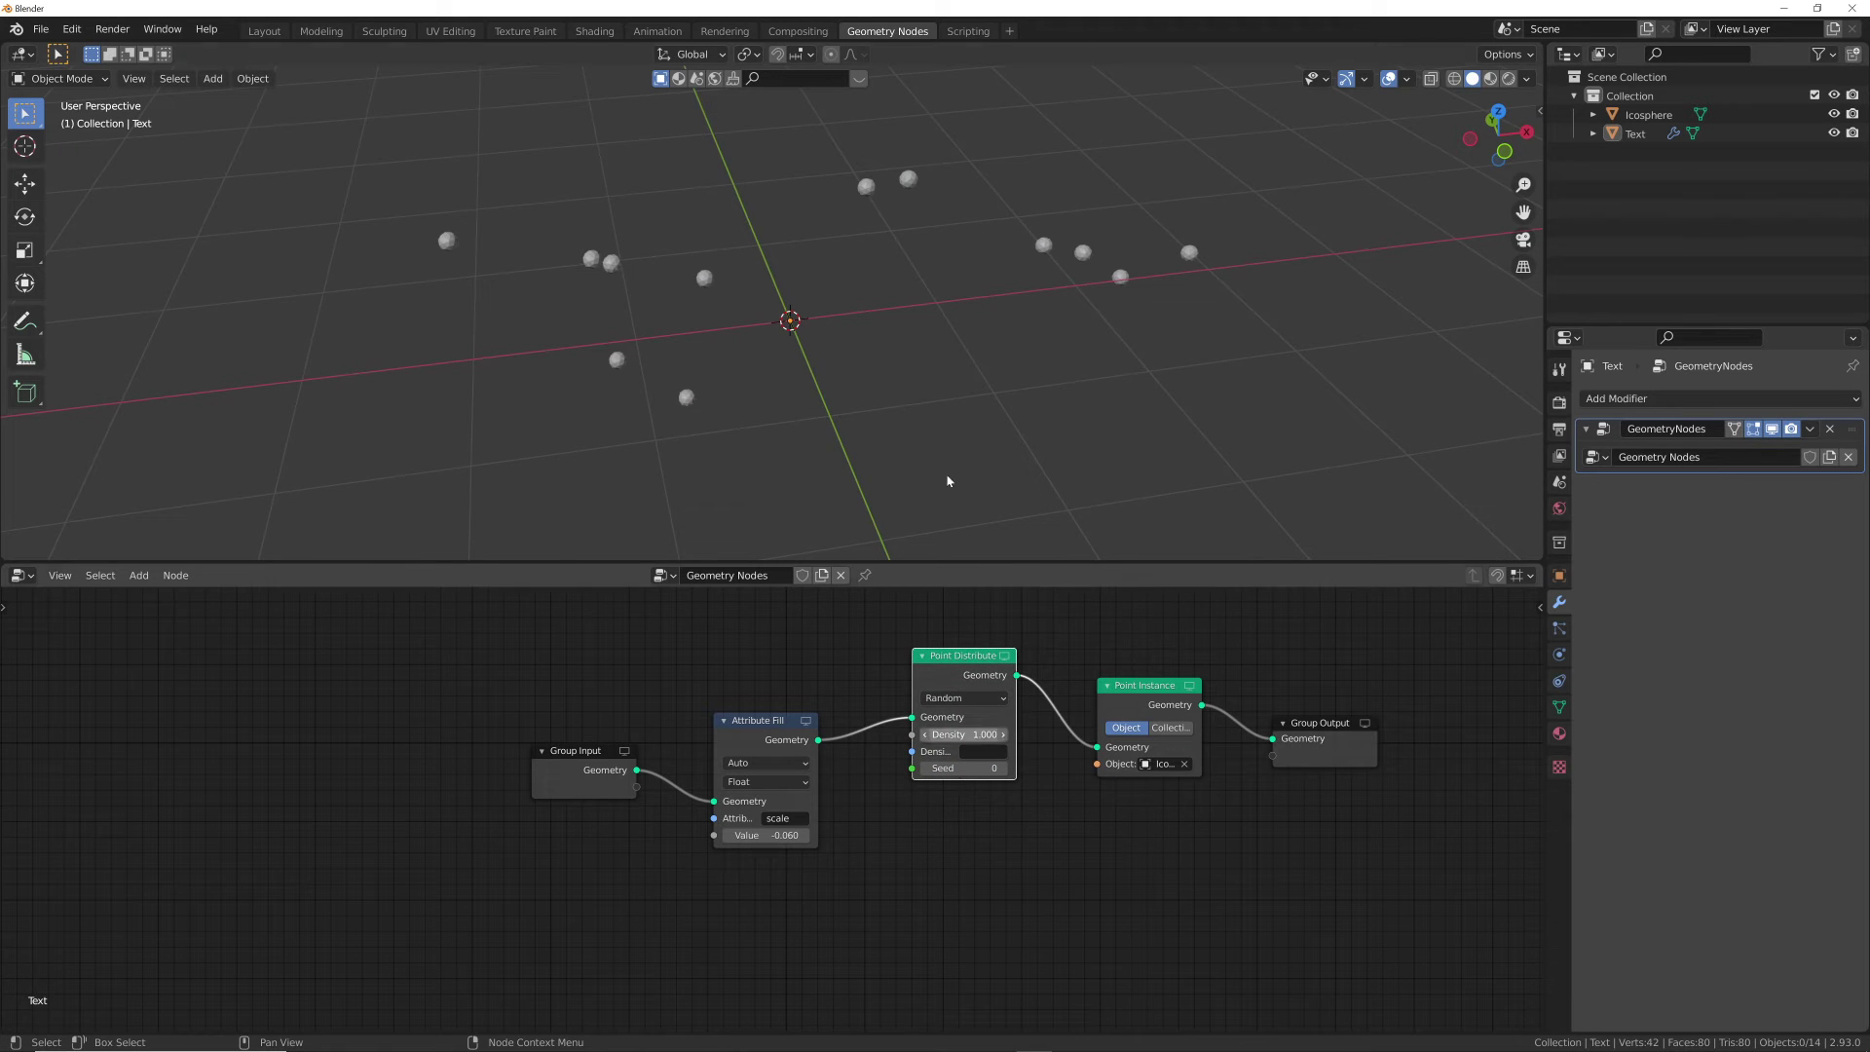
Set the Attribute Fill scale value to 0.020 and the Point Distribute density to 471.200.
mouse_move(964, 735)
mouse_down()
mouse_move(1091, 735)
mouse_move(959, 734)
mouse_move(1091, 734)
mouse_move(974, 735)
mouse_move(1072, 734)
mouse_move(999, 734)
mouse_up()
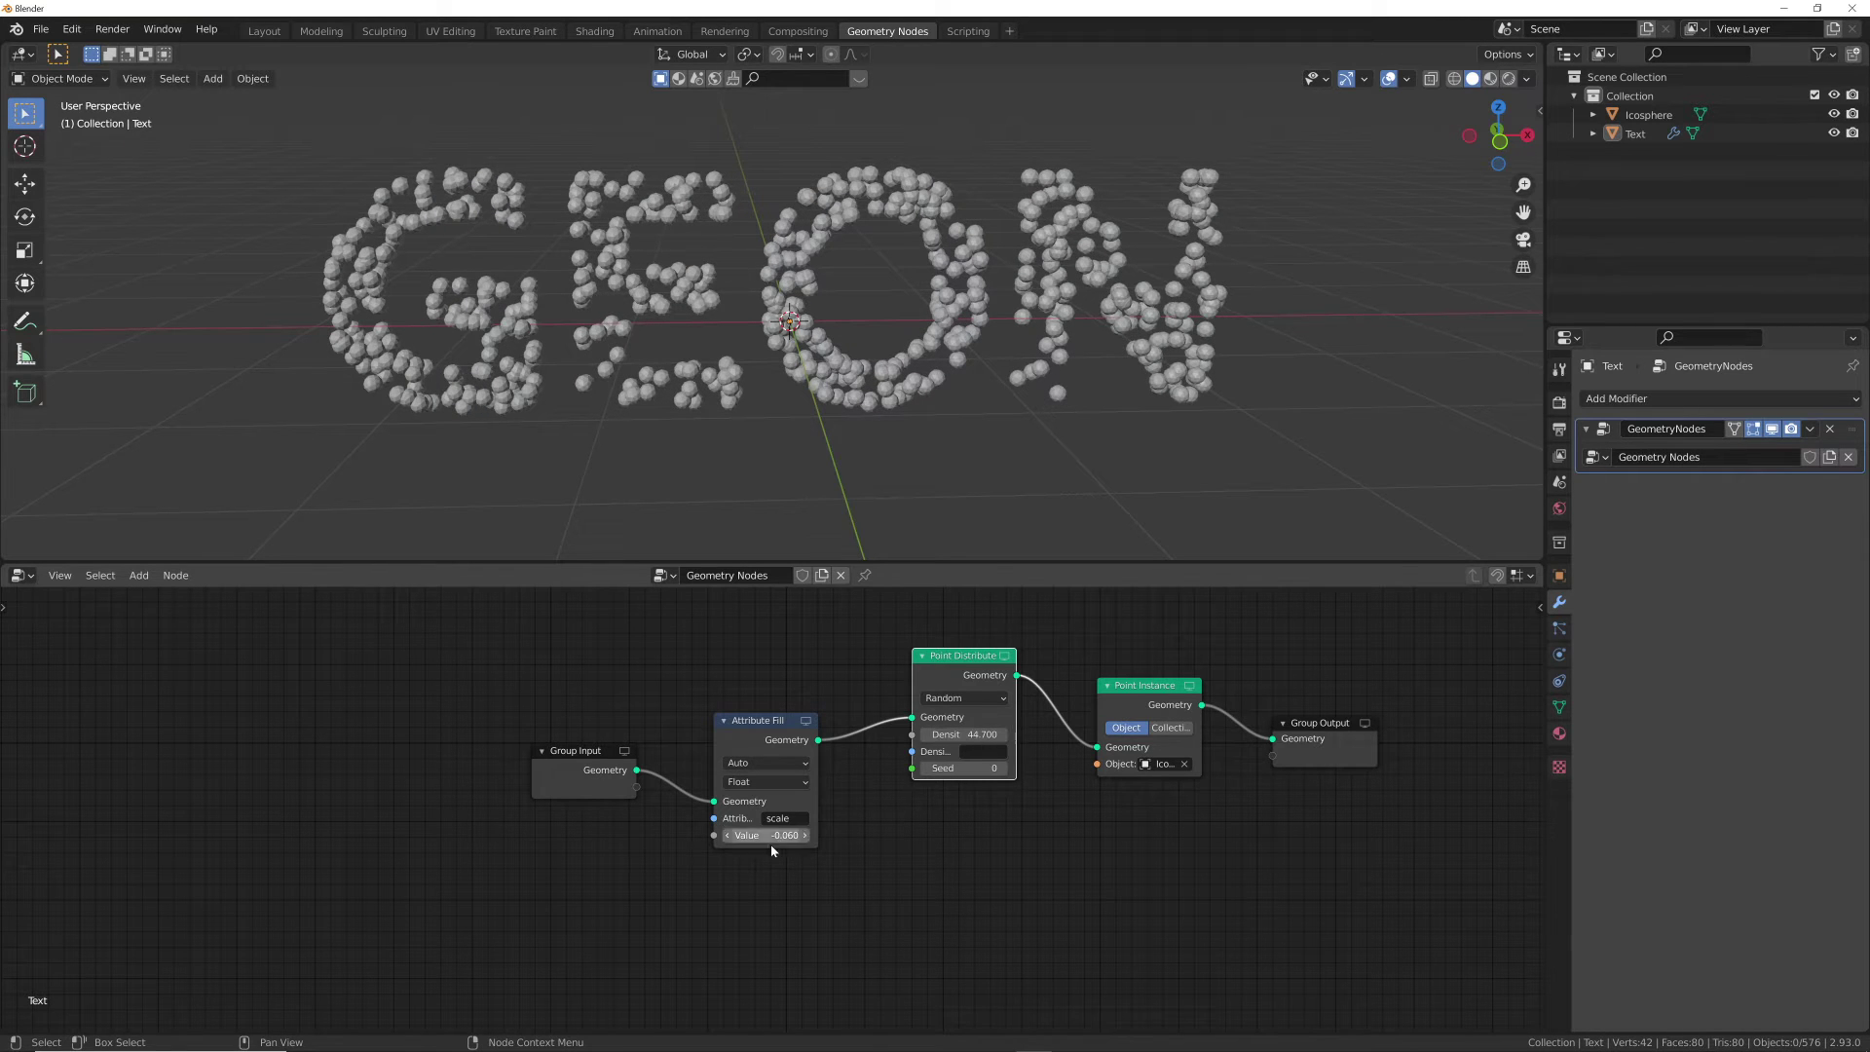
mouse_move(766, 840)
mouse_down()
mouse_move(789, 839)
mouse_move(730, 839)
mouse_up()
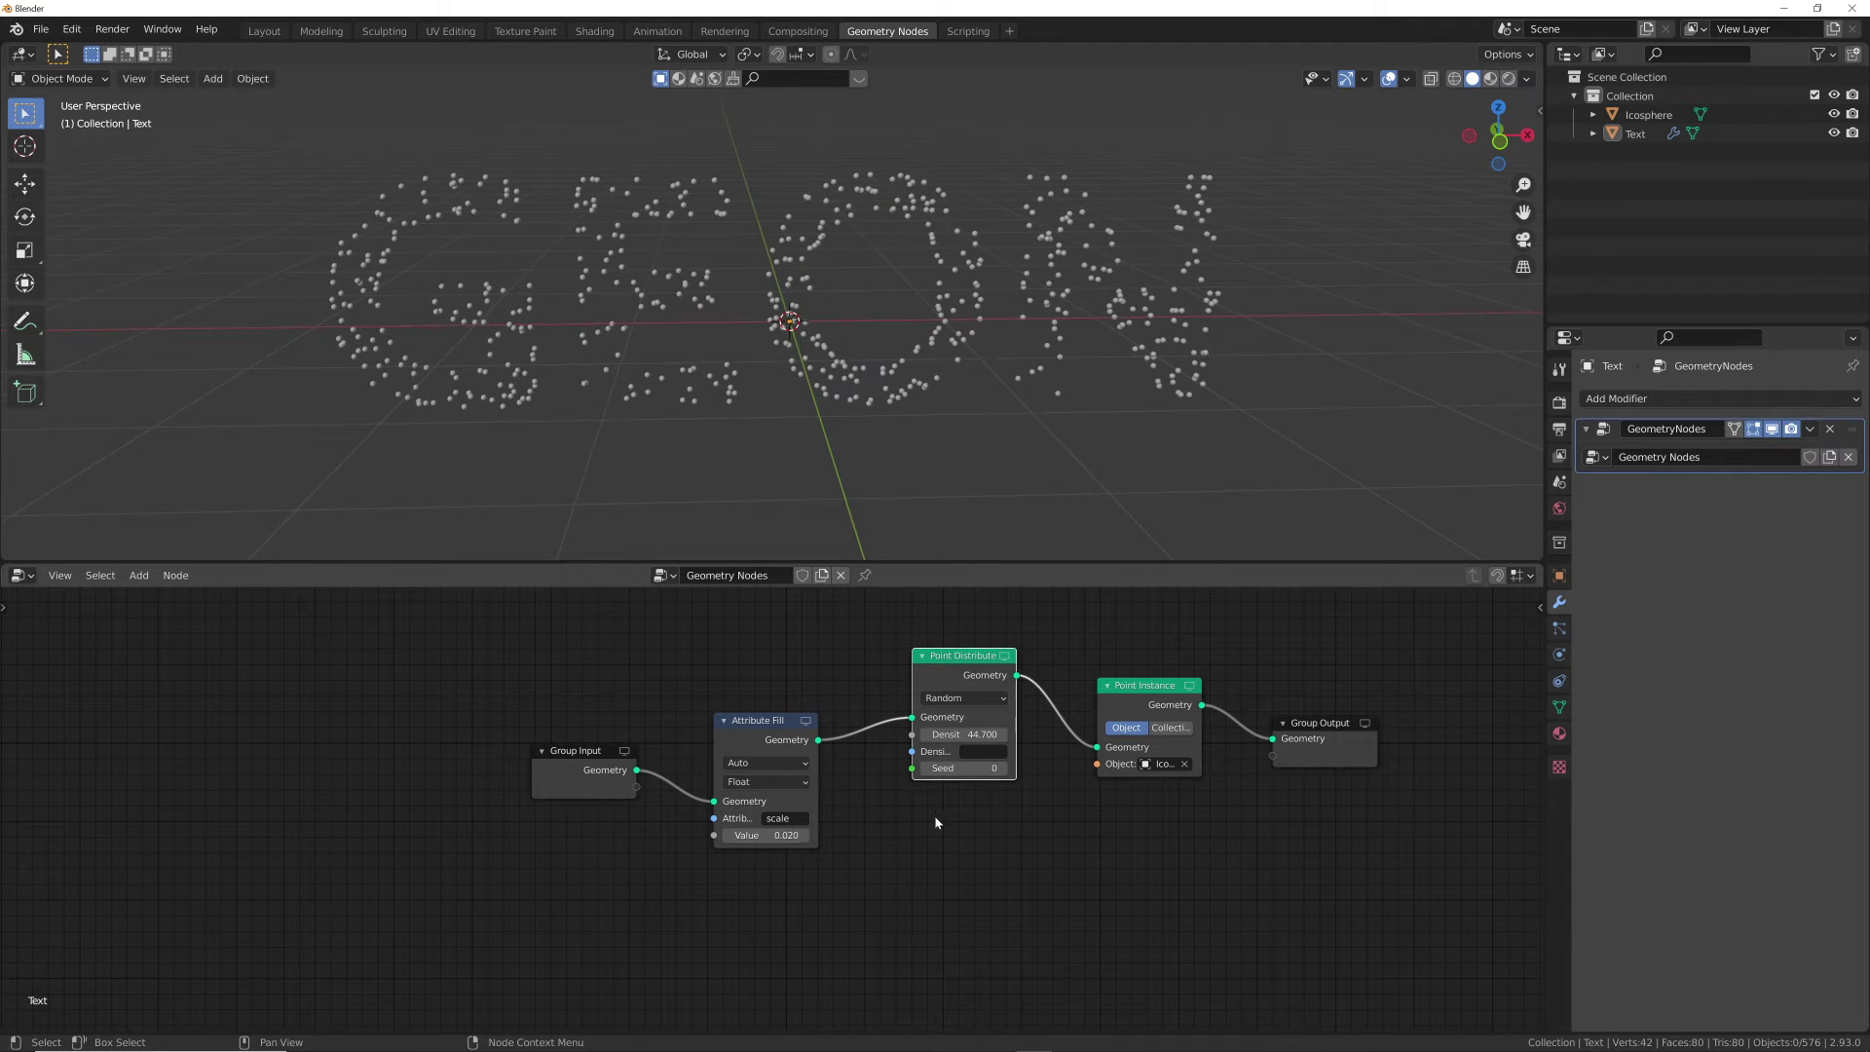
drag(964, 735, 1022, 734)
Examine the randomly distributed icospheres on the GEON letters up close and from several angles.
scroll(797, 327, up, 5)
middle_drag(797, 326, 944, 263)
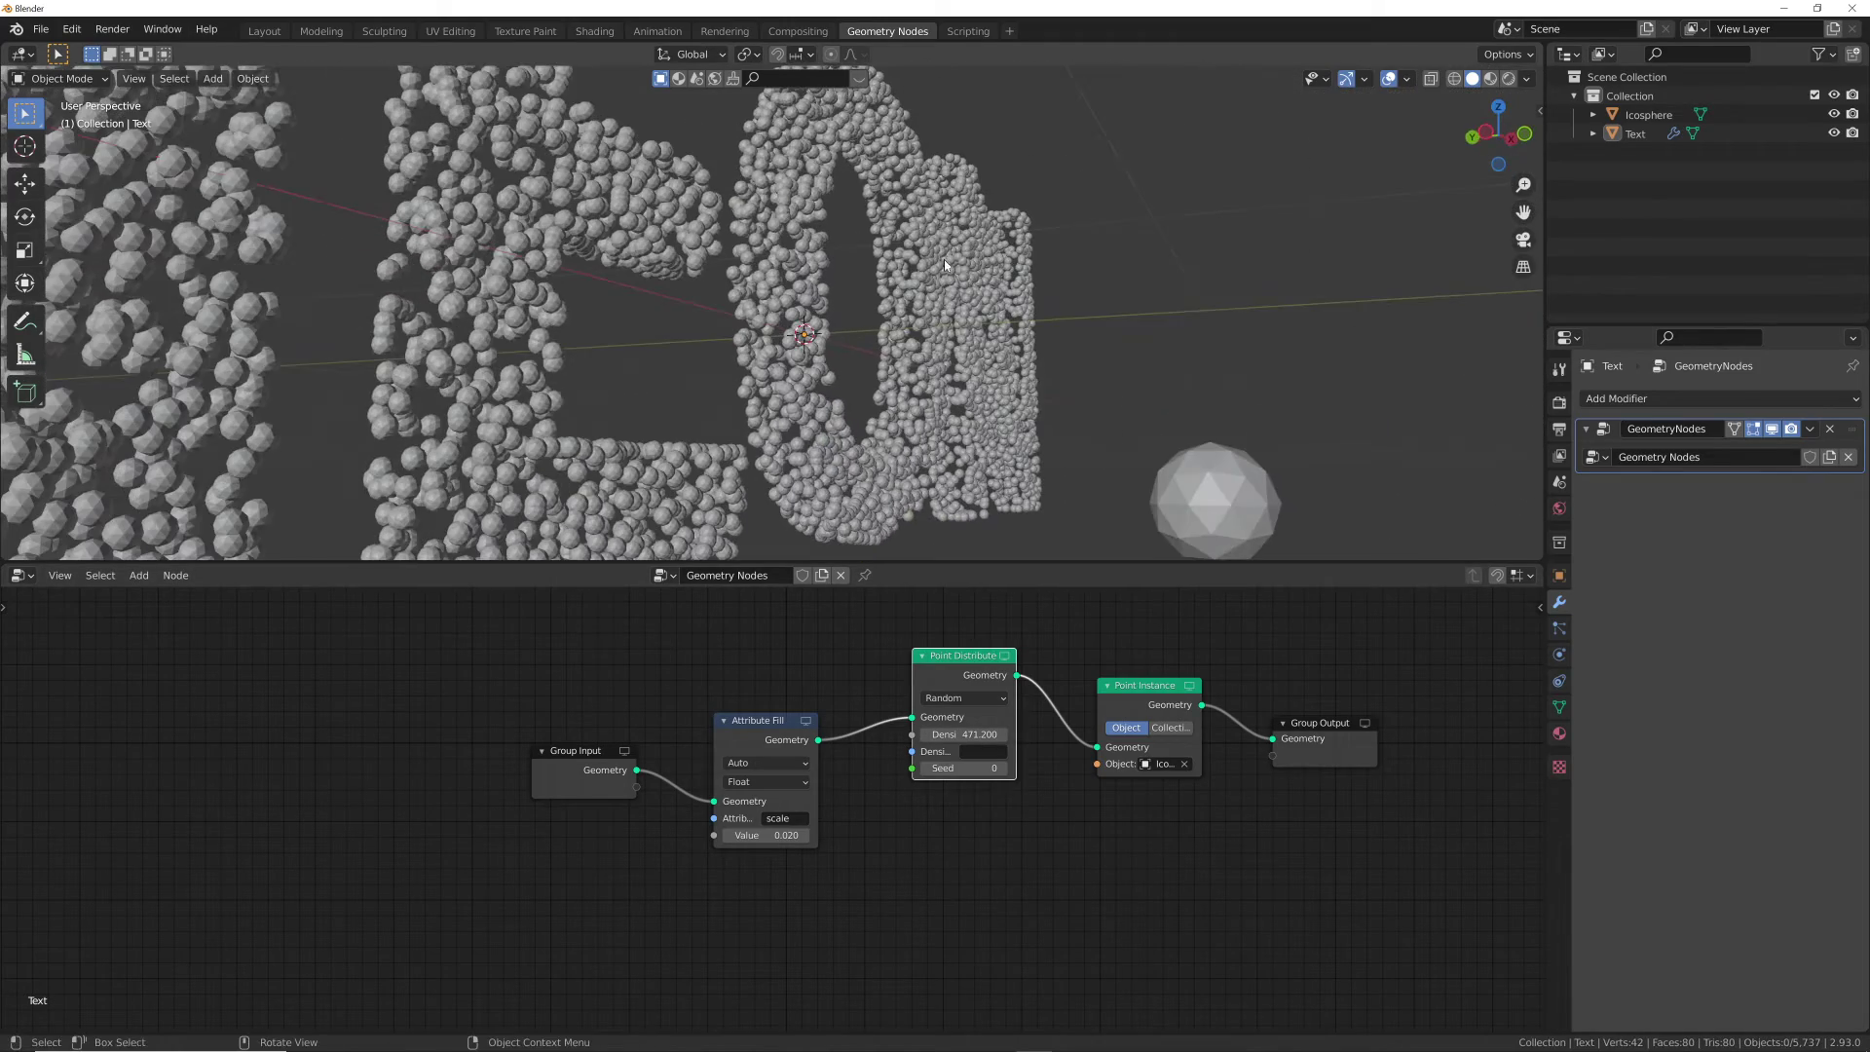
middle_drag(1025, 389, 868, 417)
scroll(909, 380, down, 6)
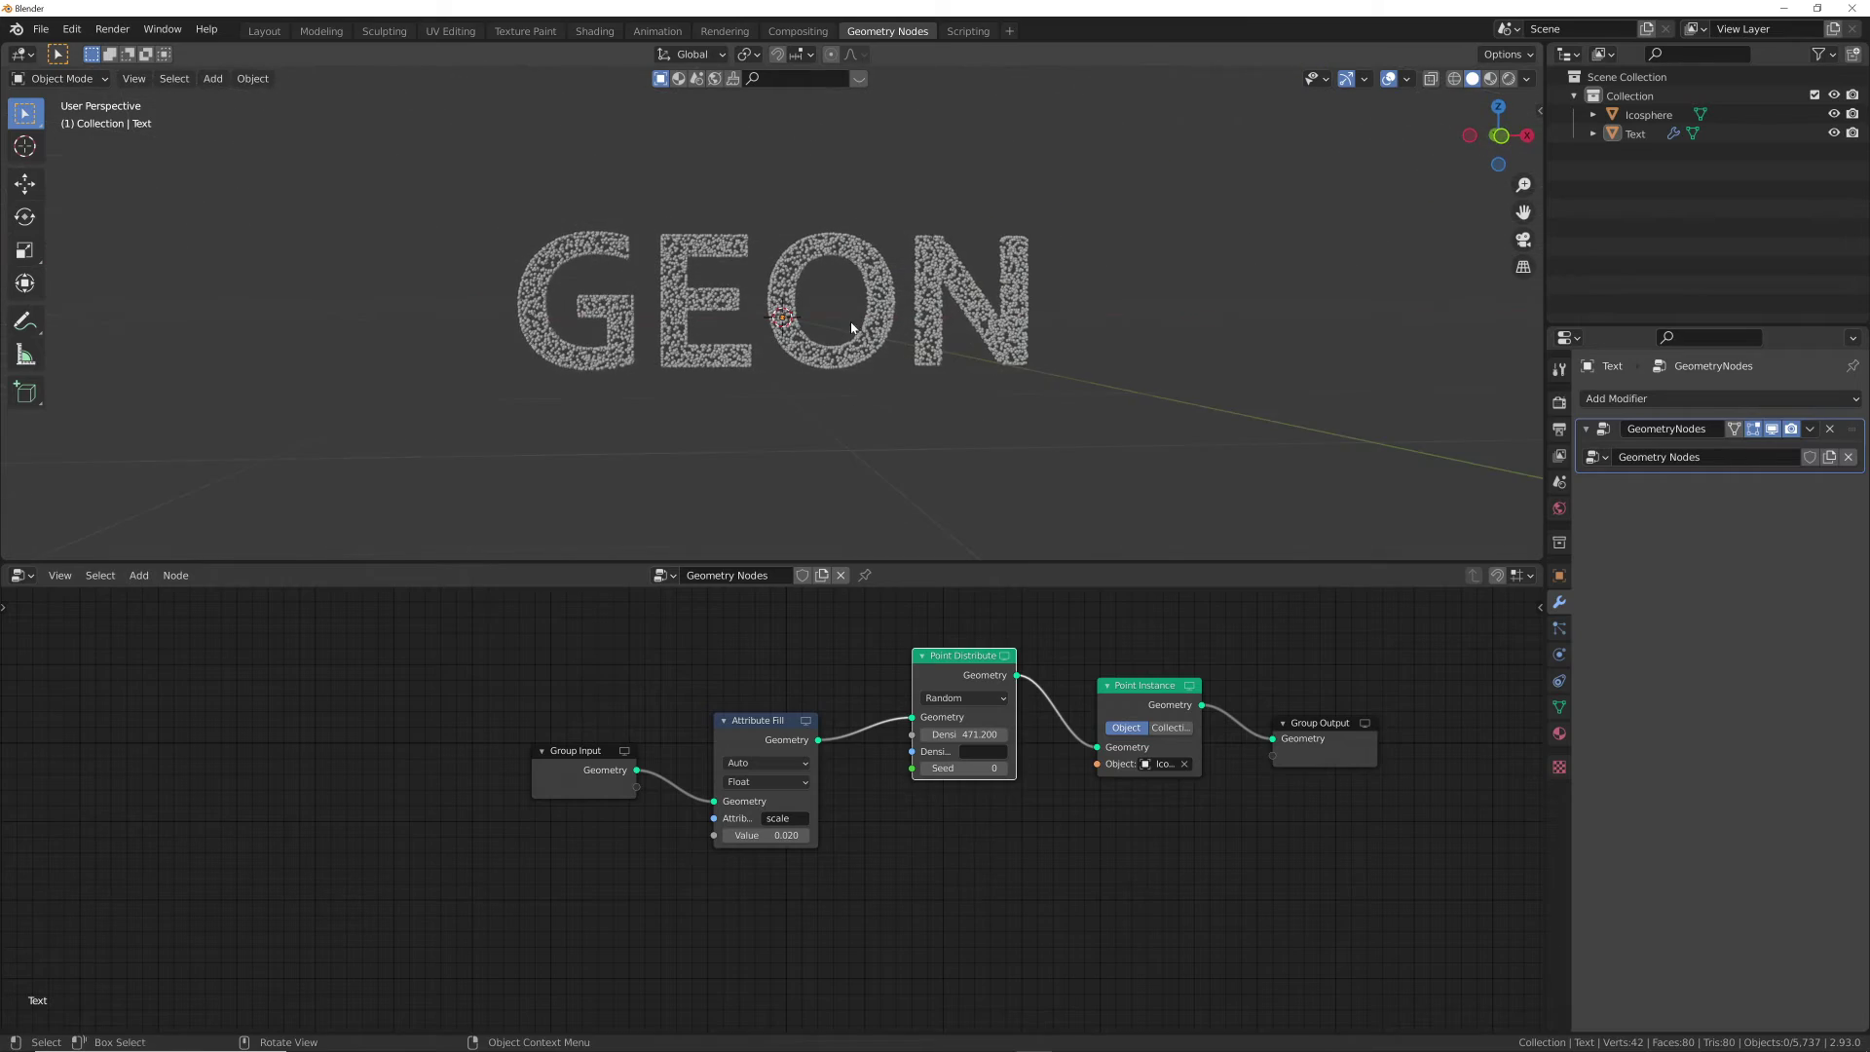
scroll(838, 380, up, 2)
middle_drag(851, 329, 903, 263)
scroll(906, 247, up, 4)
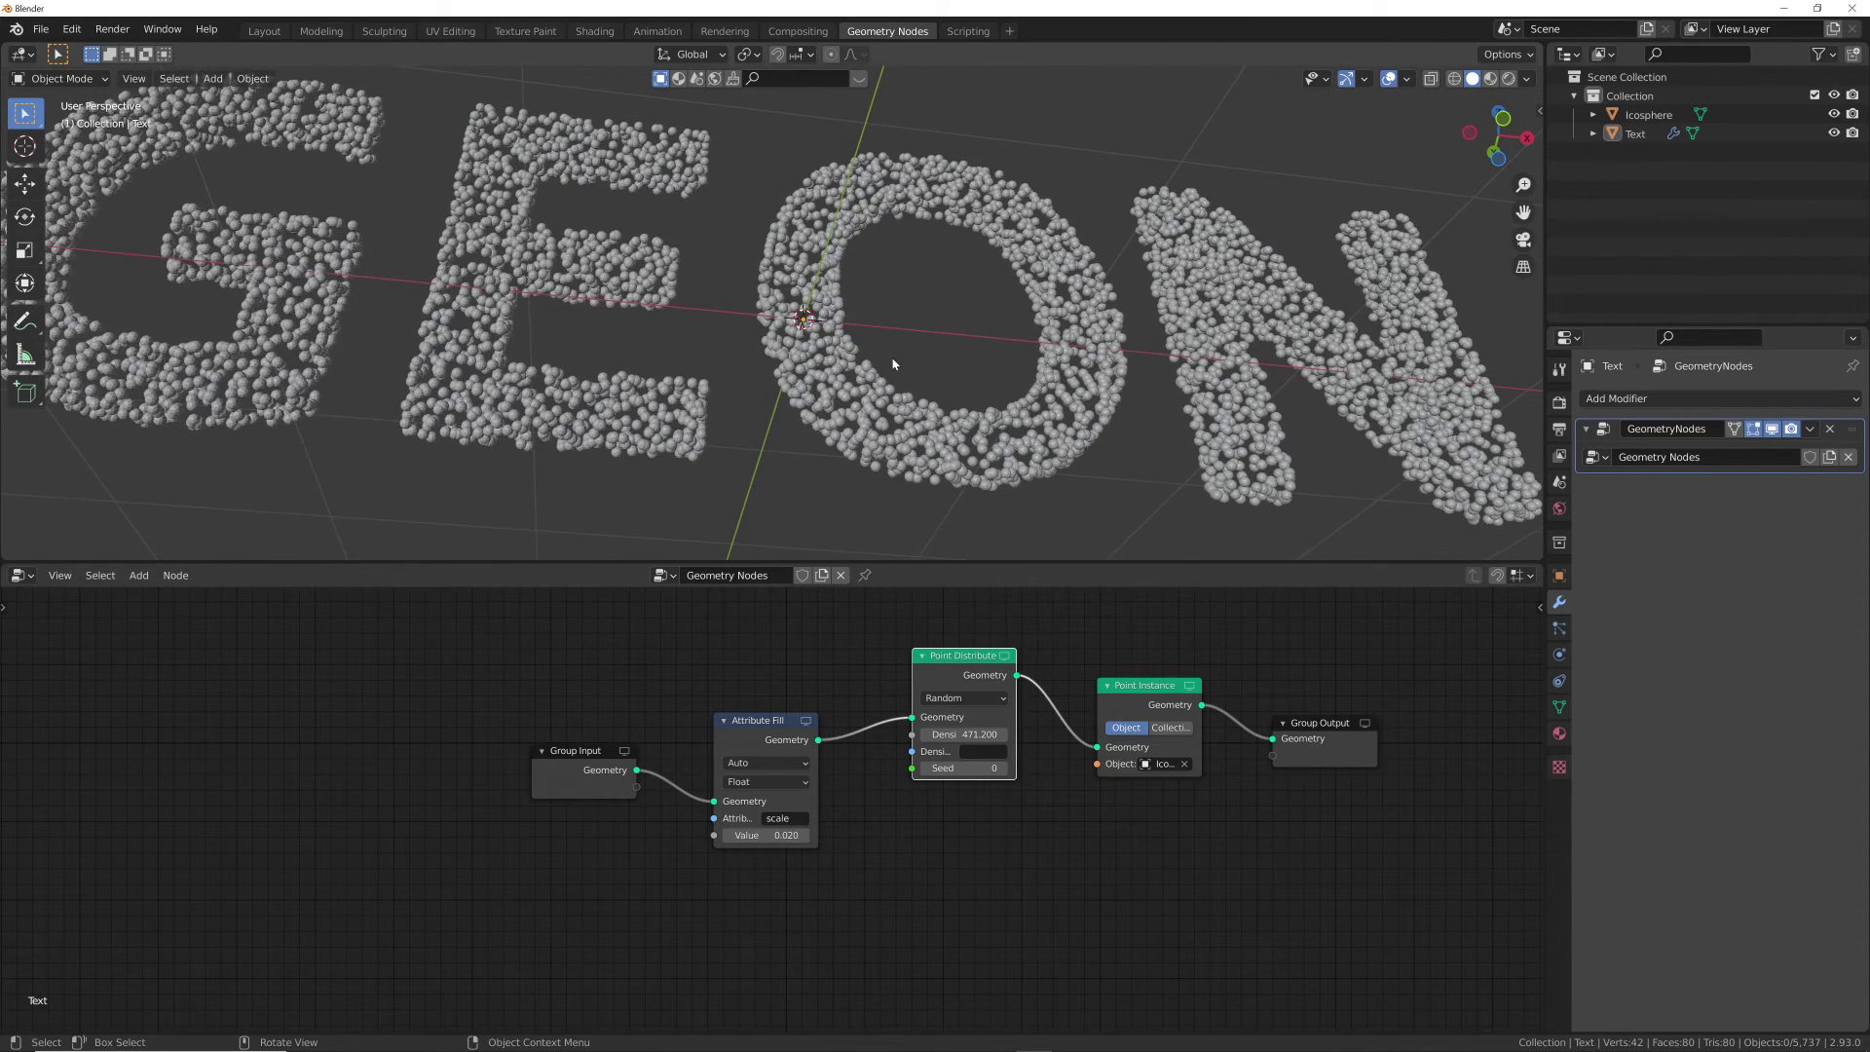
middle_drag(894, 364, 857, 375)
scroll(855, 376, down, 3)
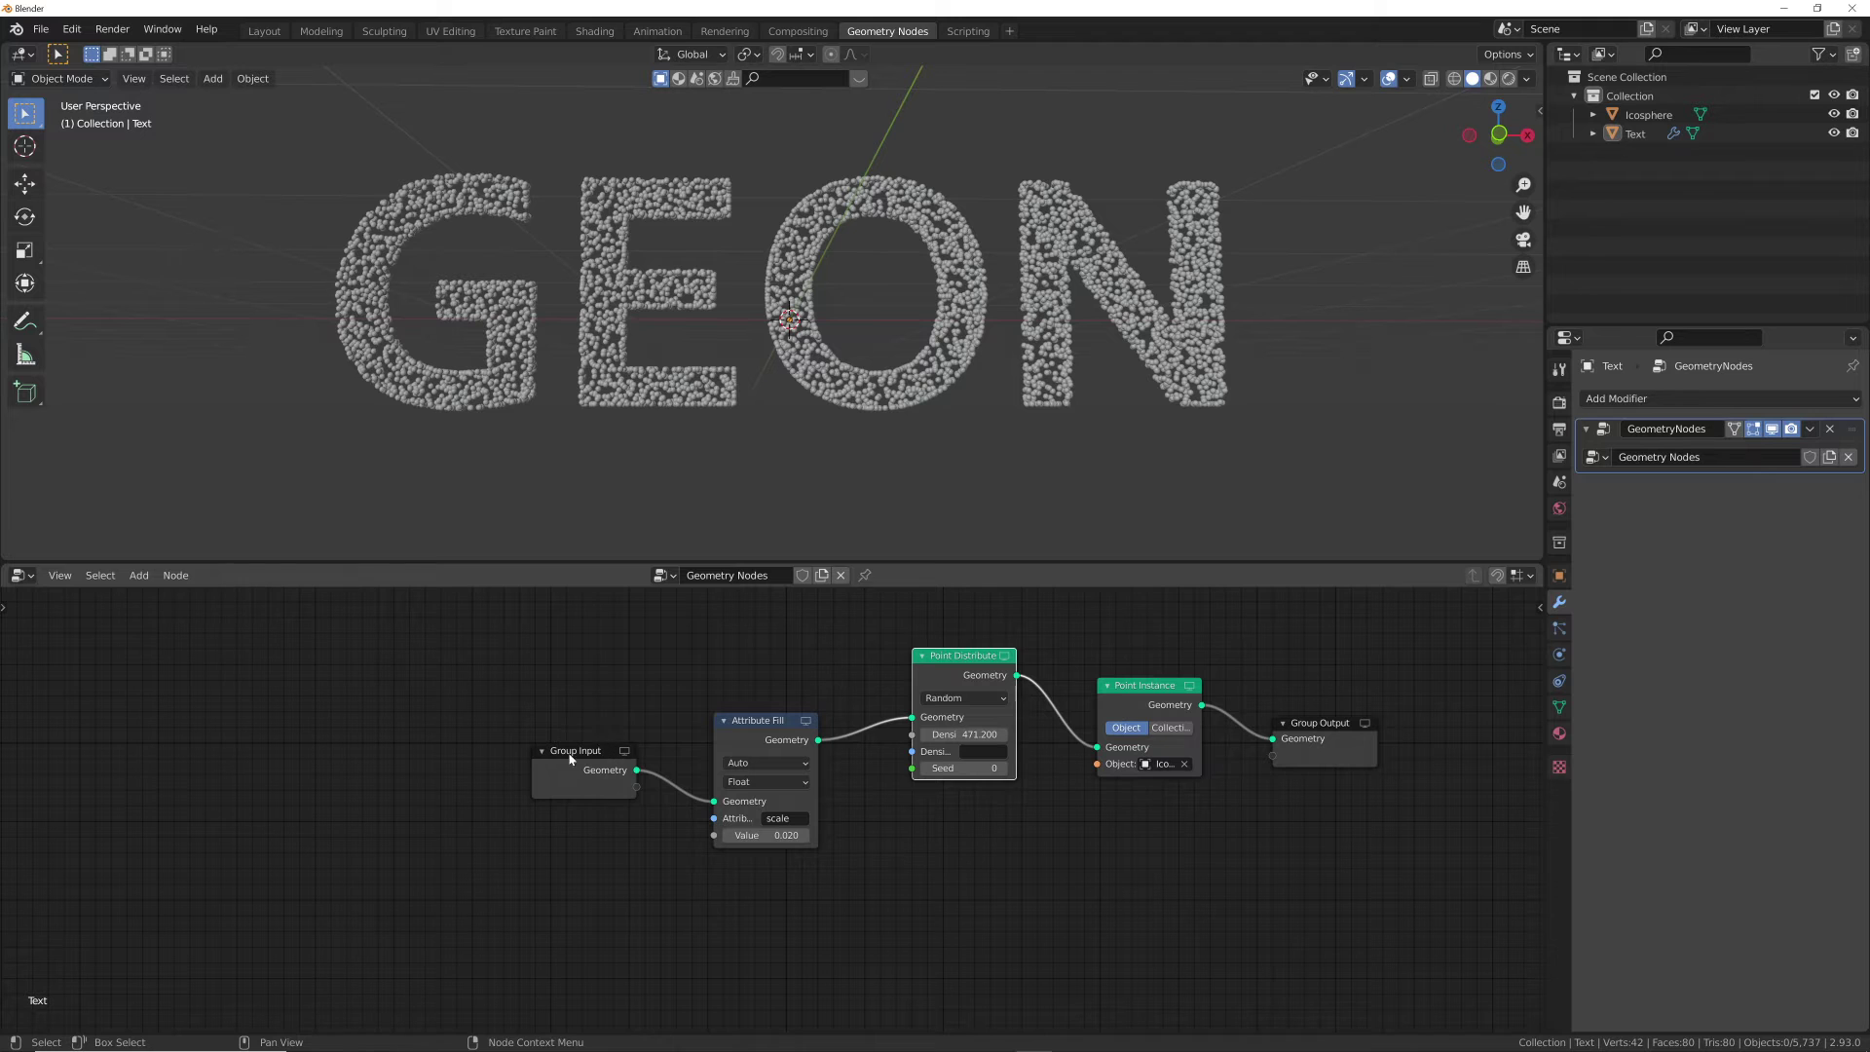
Move the Group Input and Attribute Fill nodes up to line up better with the Point Distribute node.
drag(628, 747, 608, 691)
drag(773, 727, 761, 674)
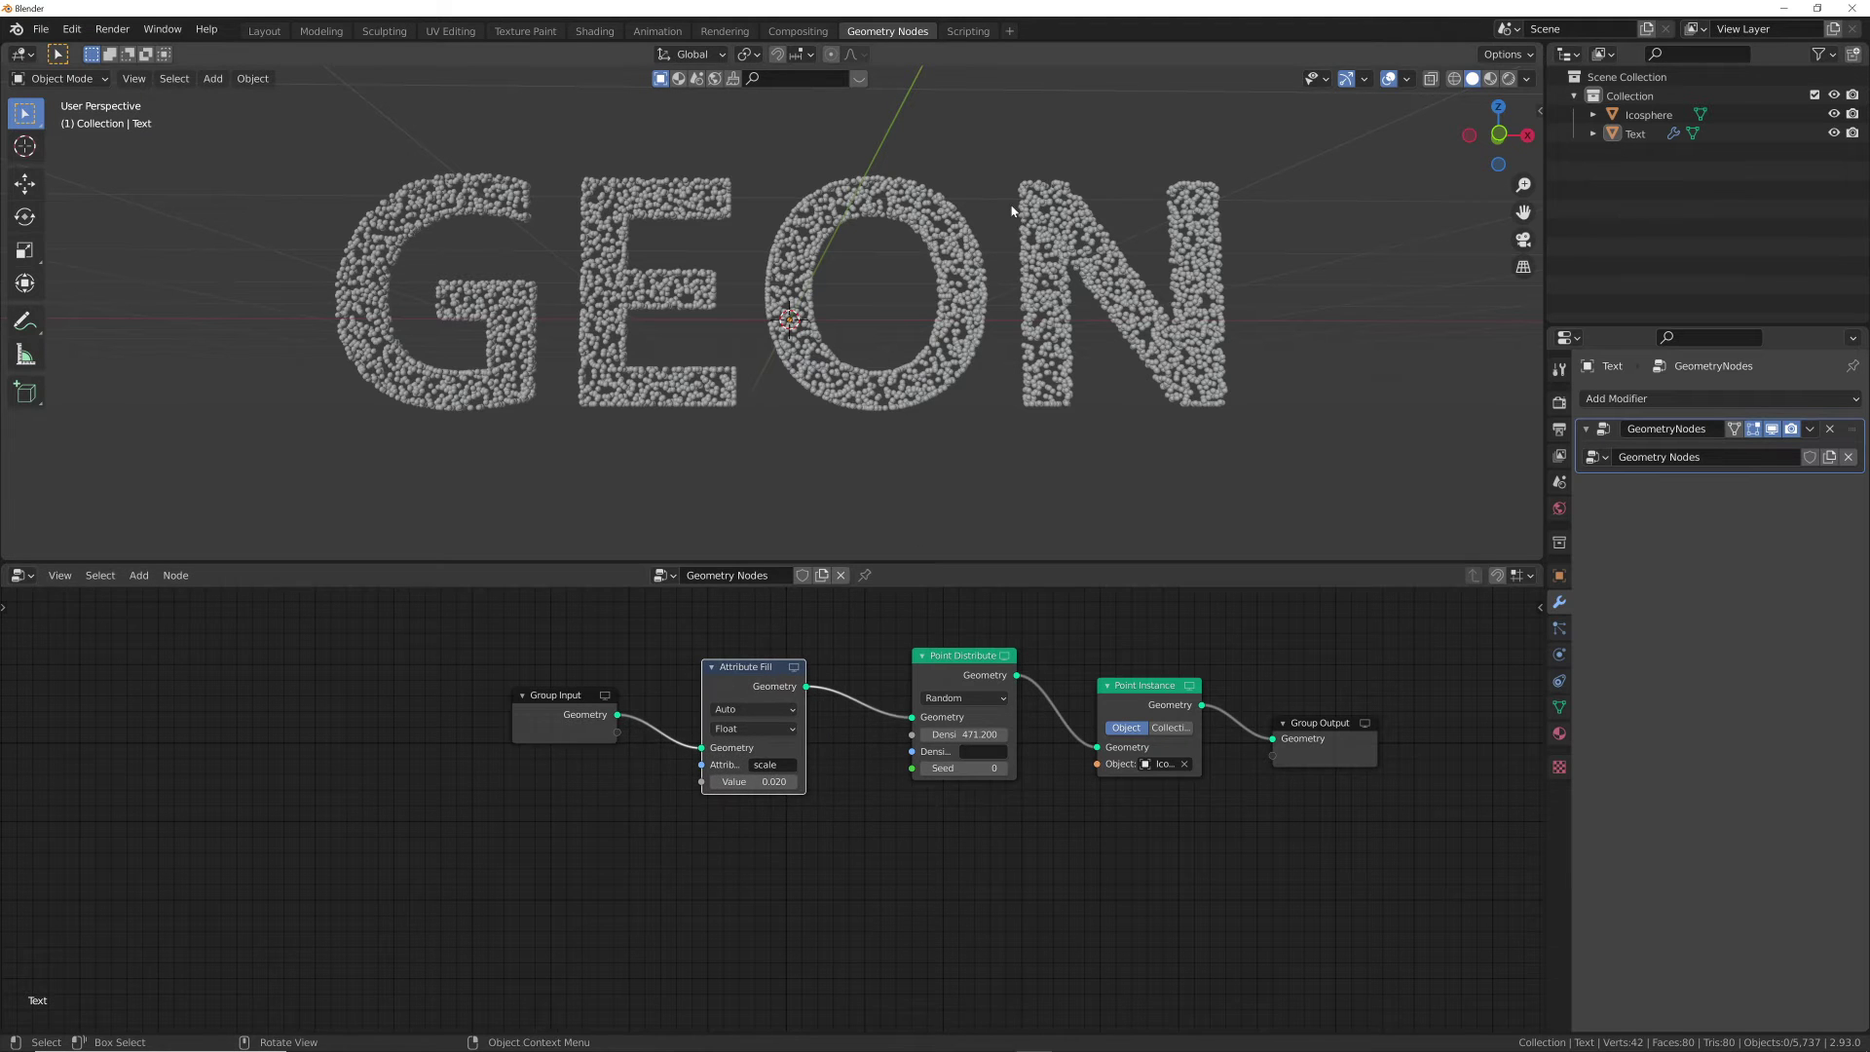
middle_drag(973, 321, 1194, 275)
alt+middle_drag(994, 371, 983, 429)
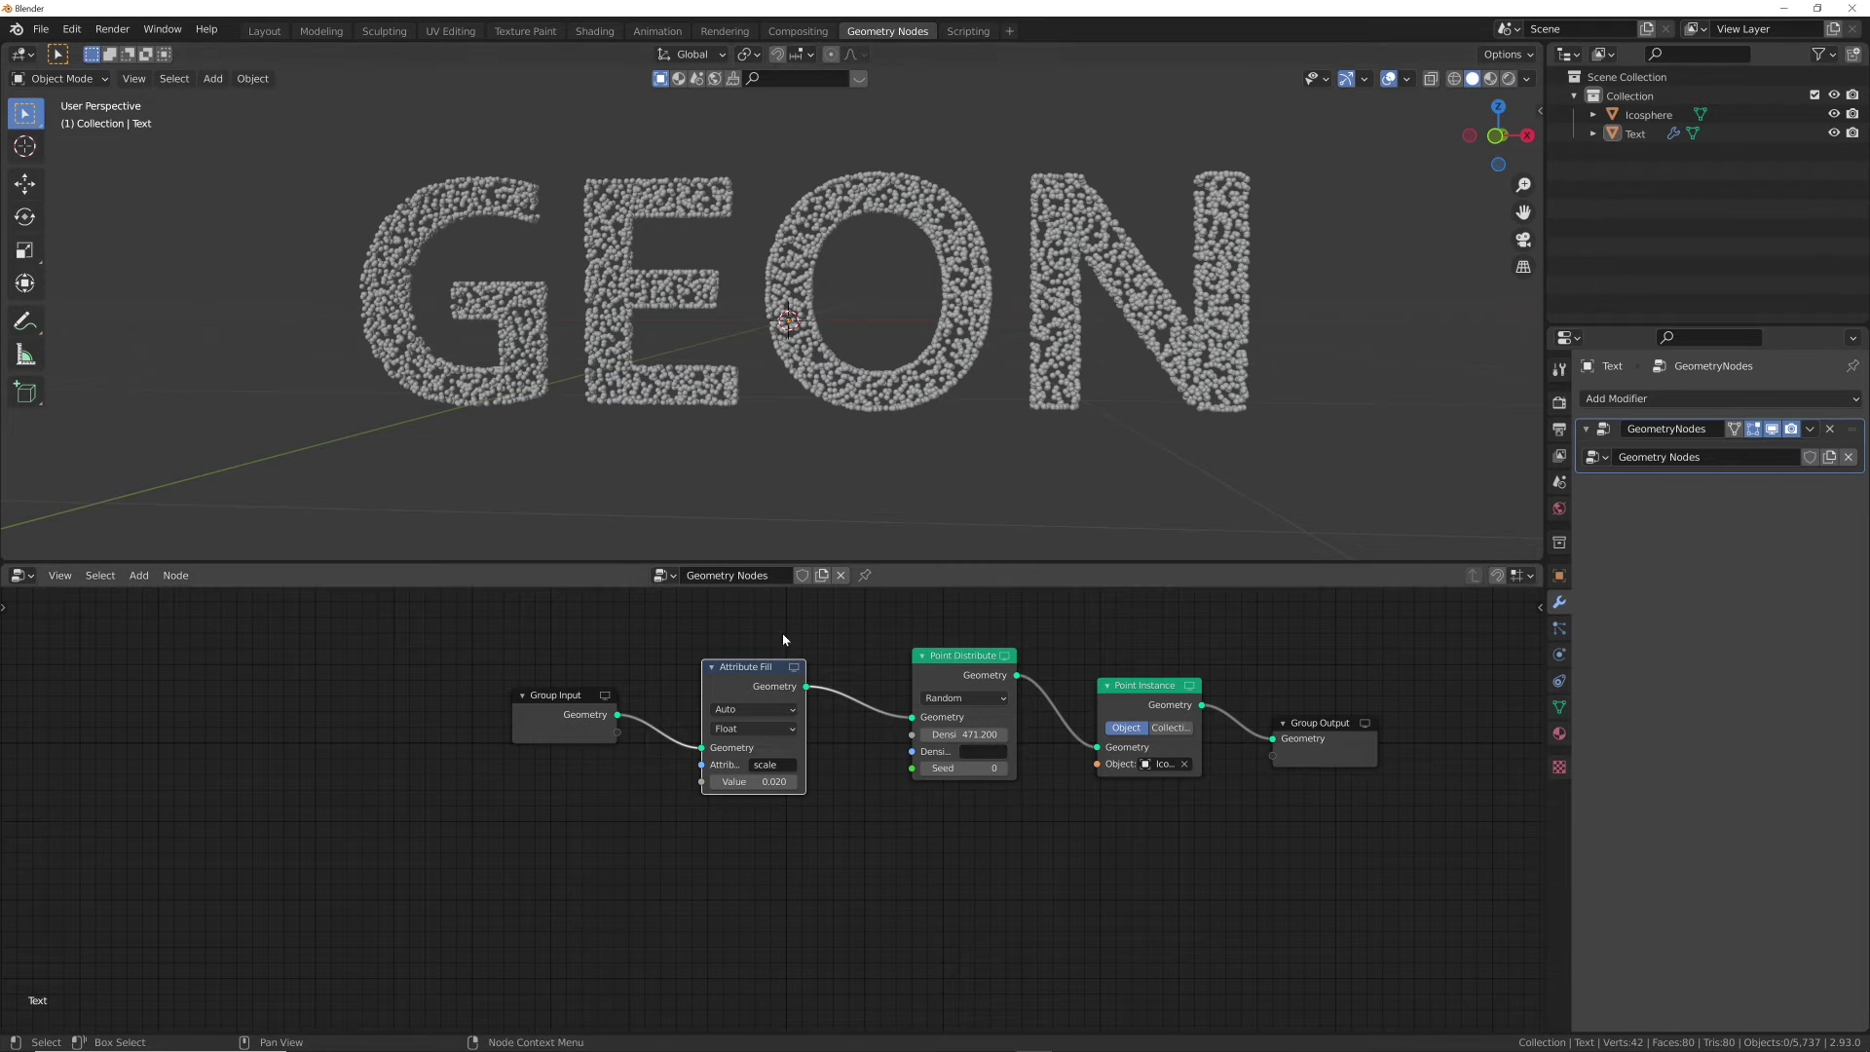
Insert an Attribute Randomize node between Attribute Fill and Point Distribute.
key(shift+a)
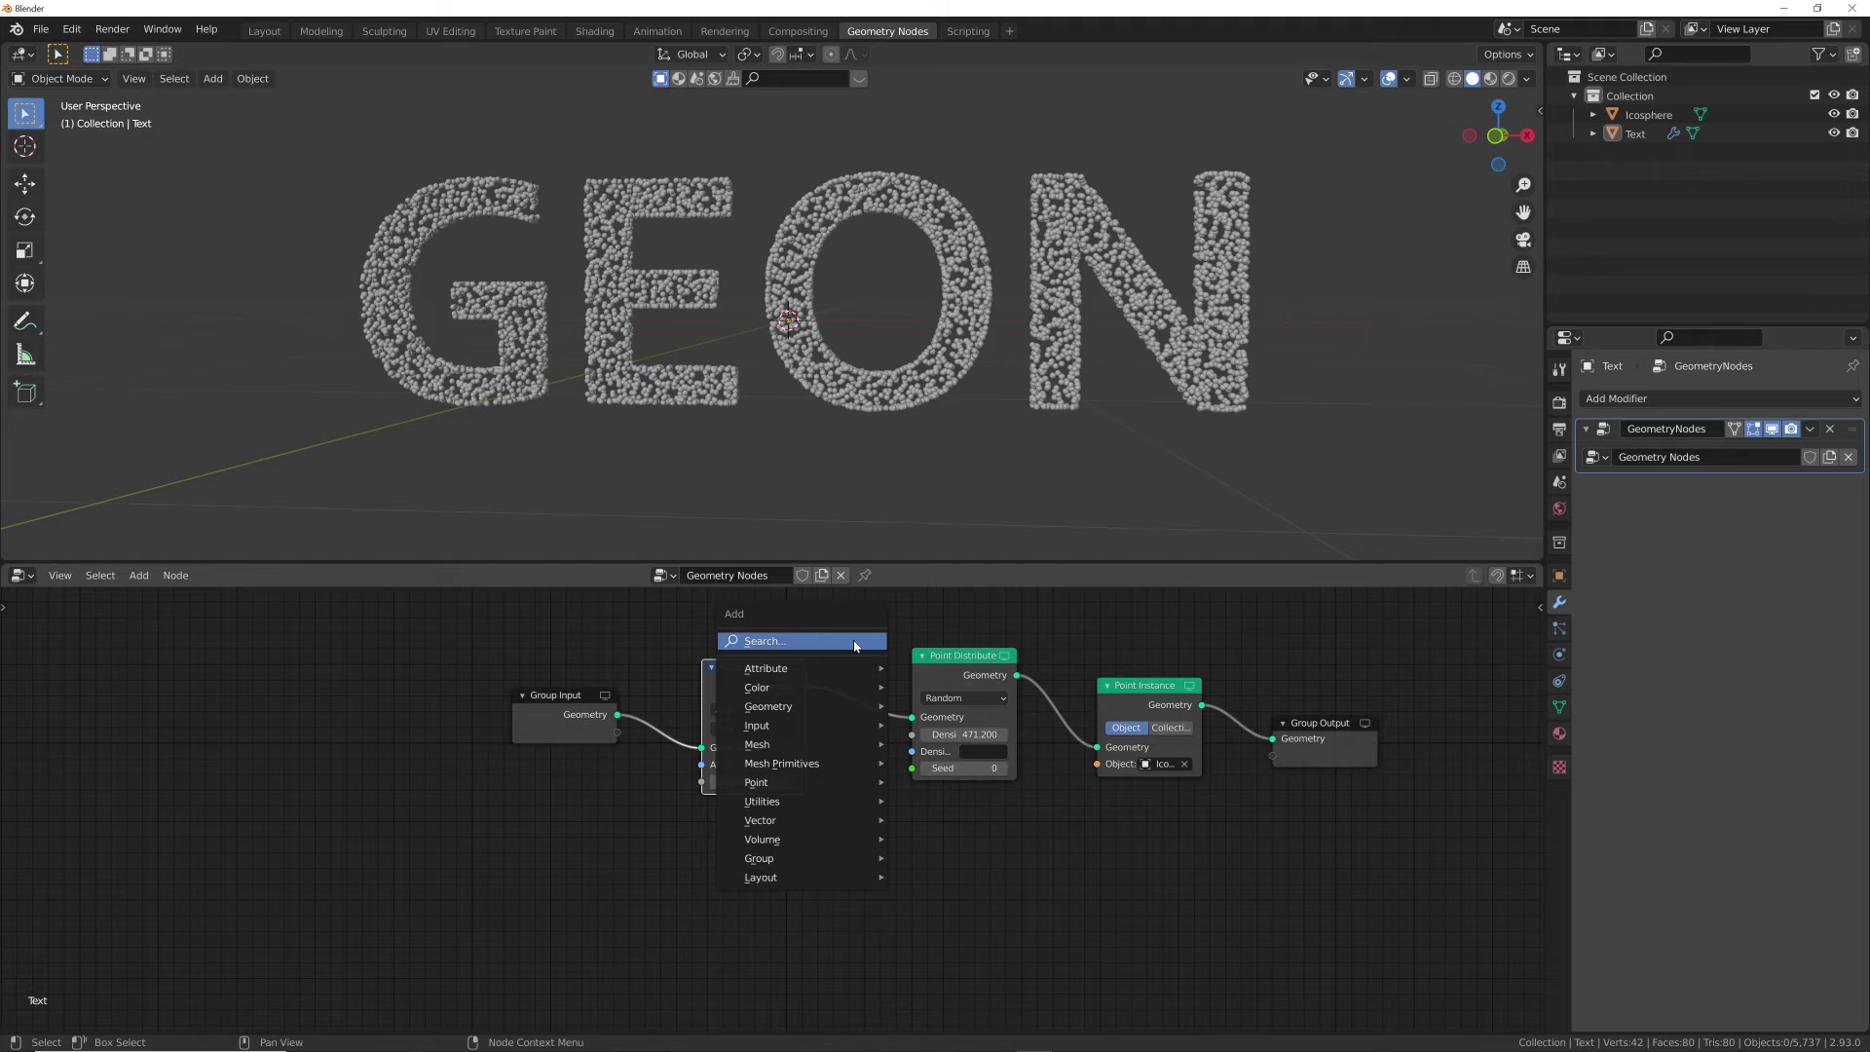
click(855, 645)
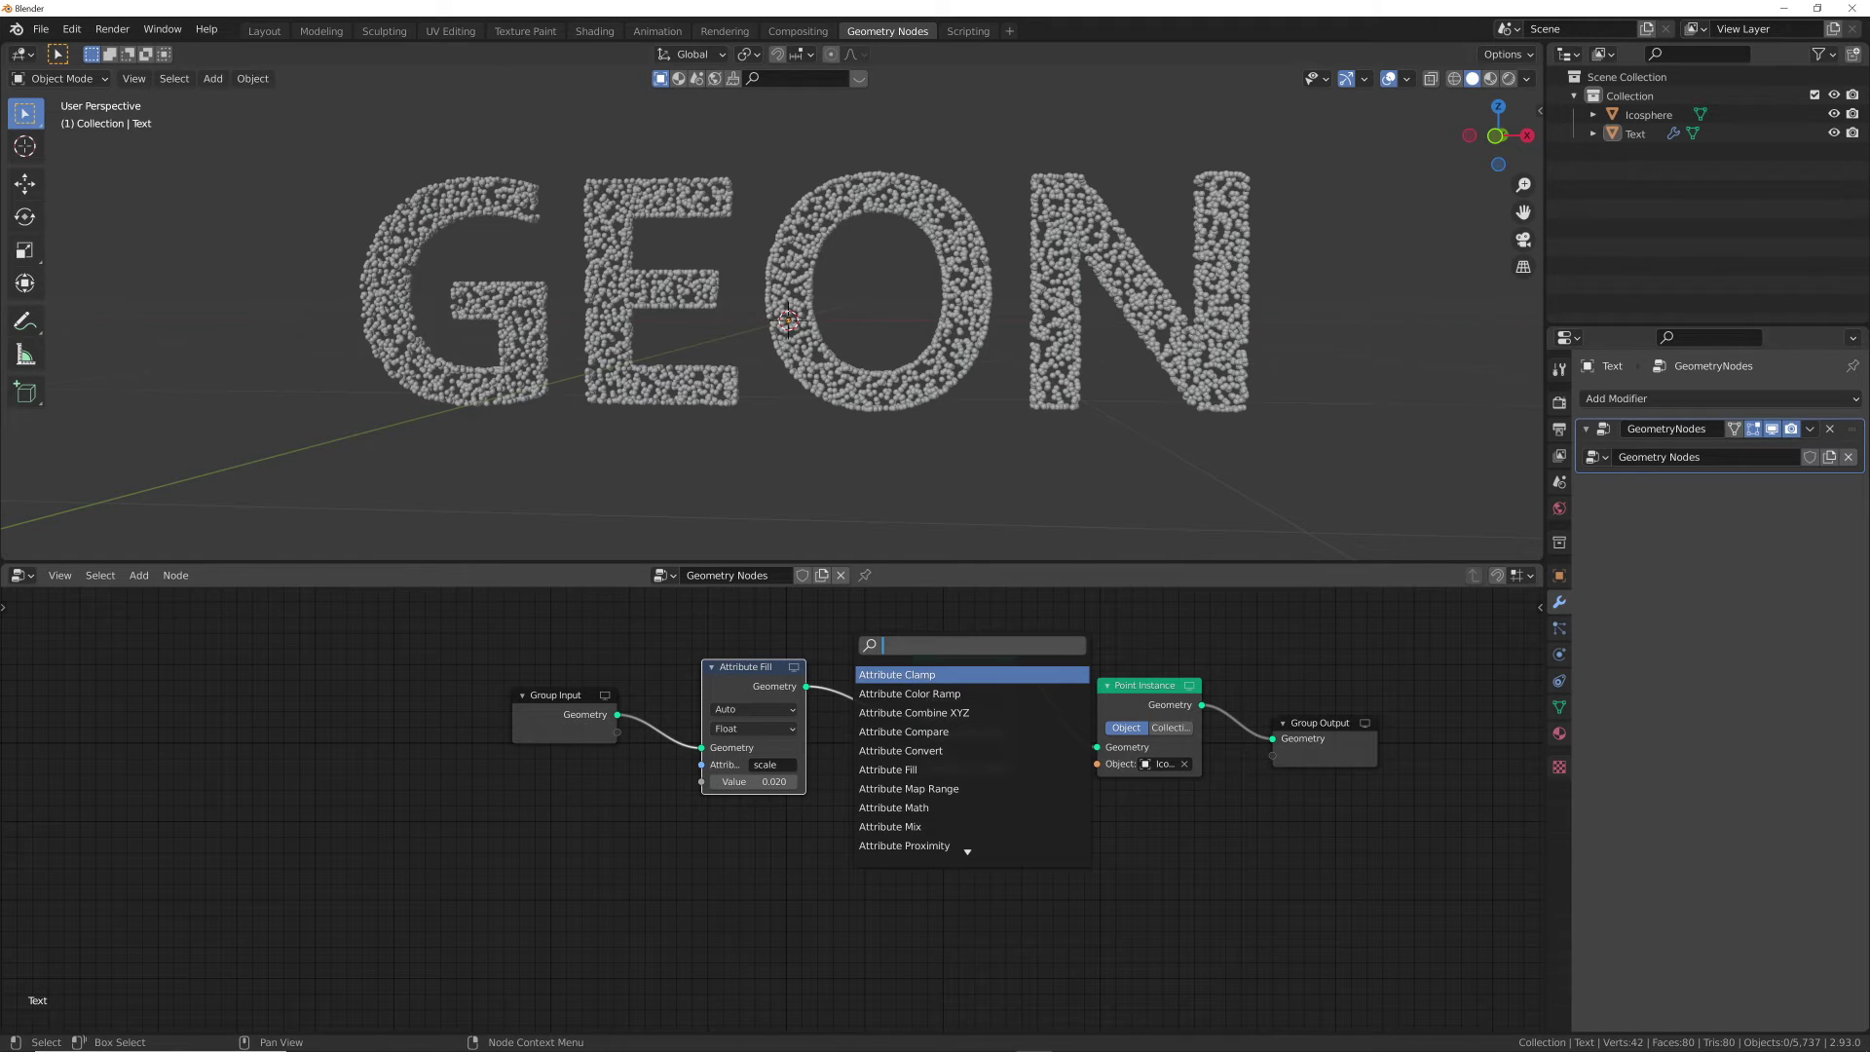
text(random)
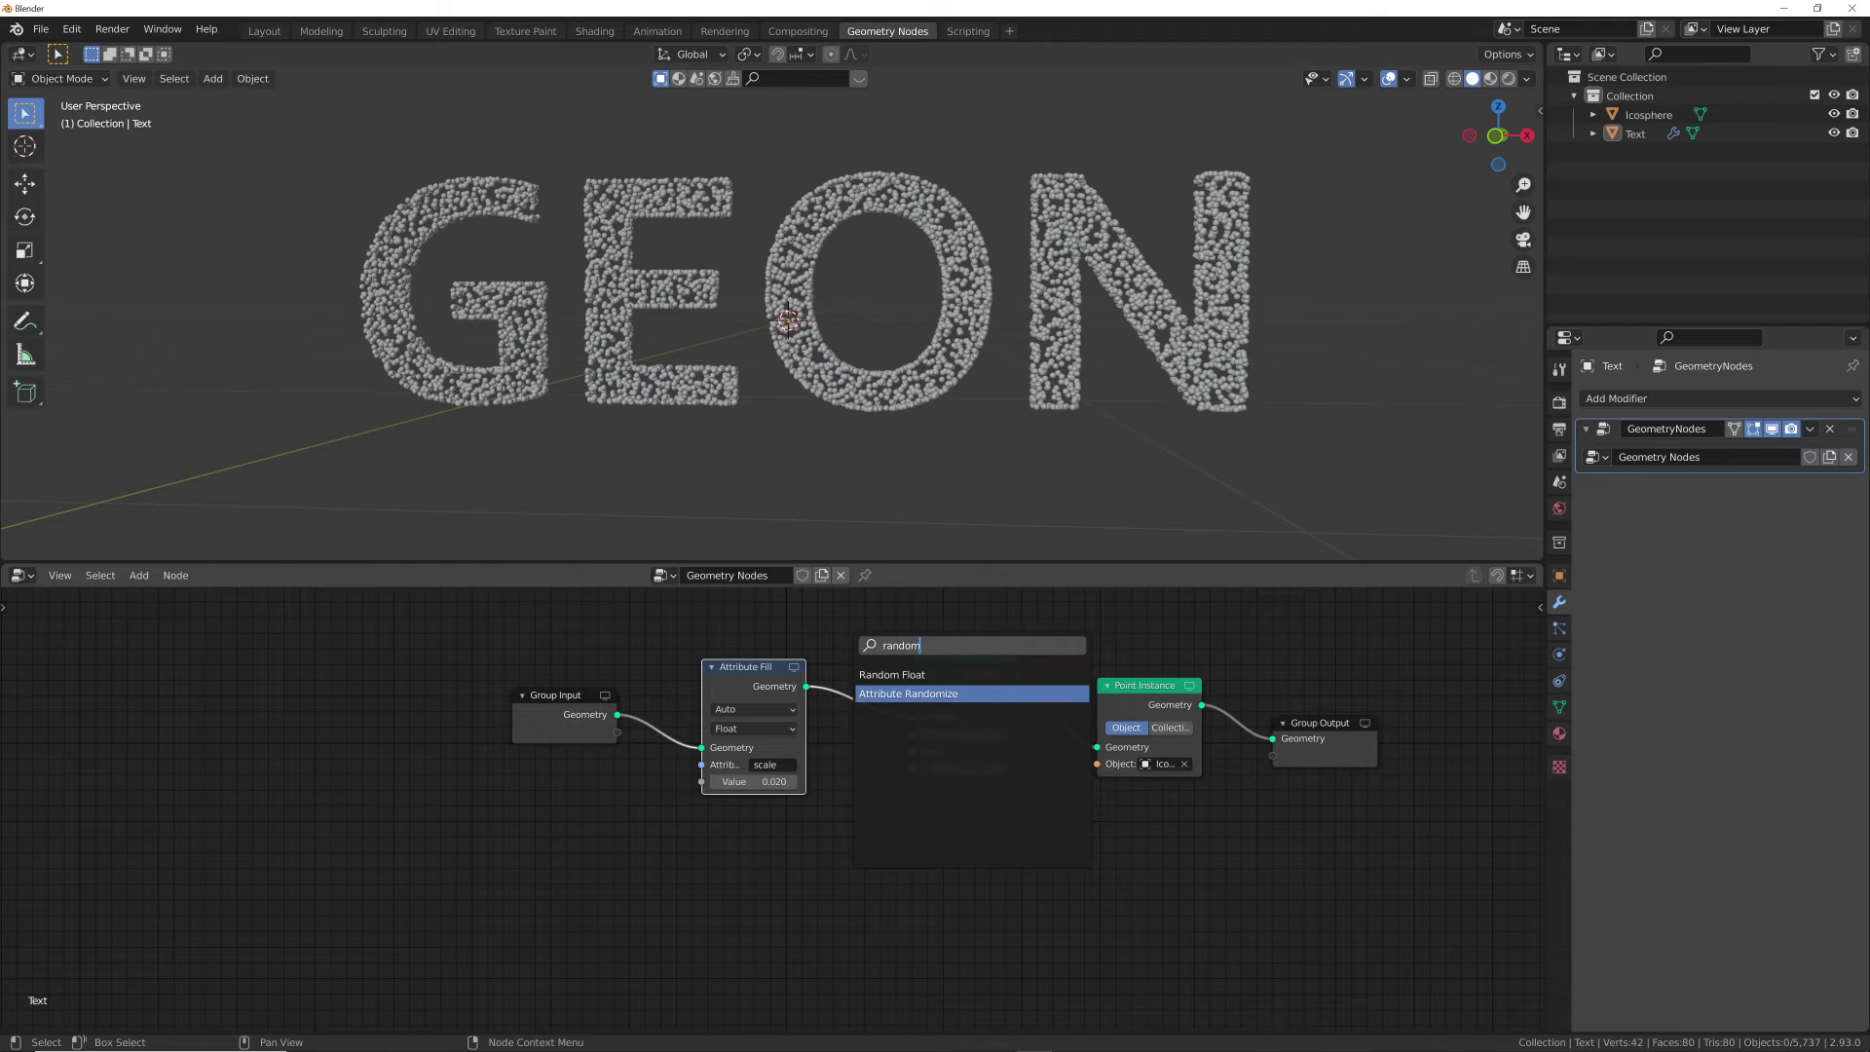
click(909, 695)
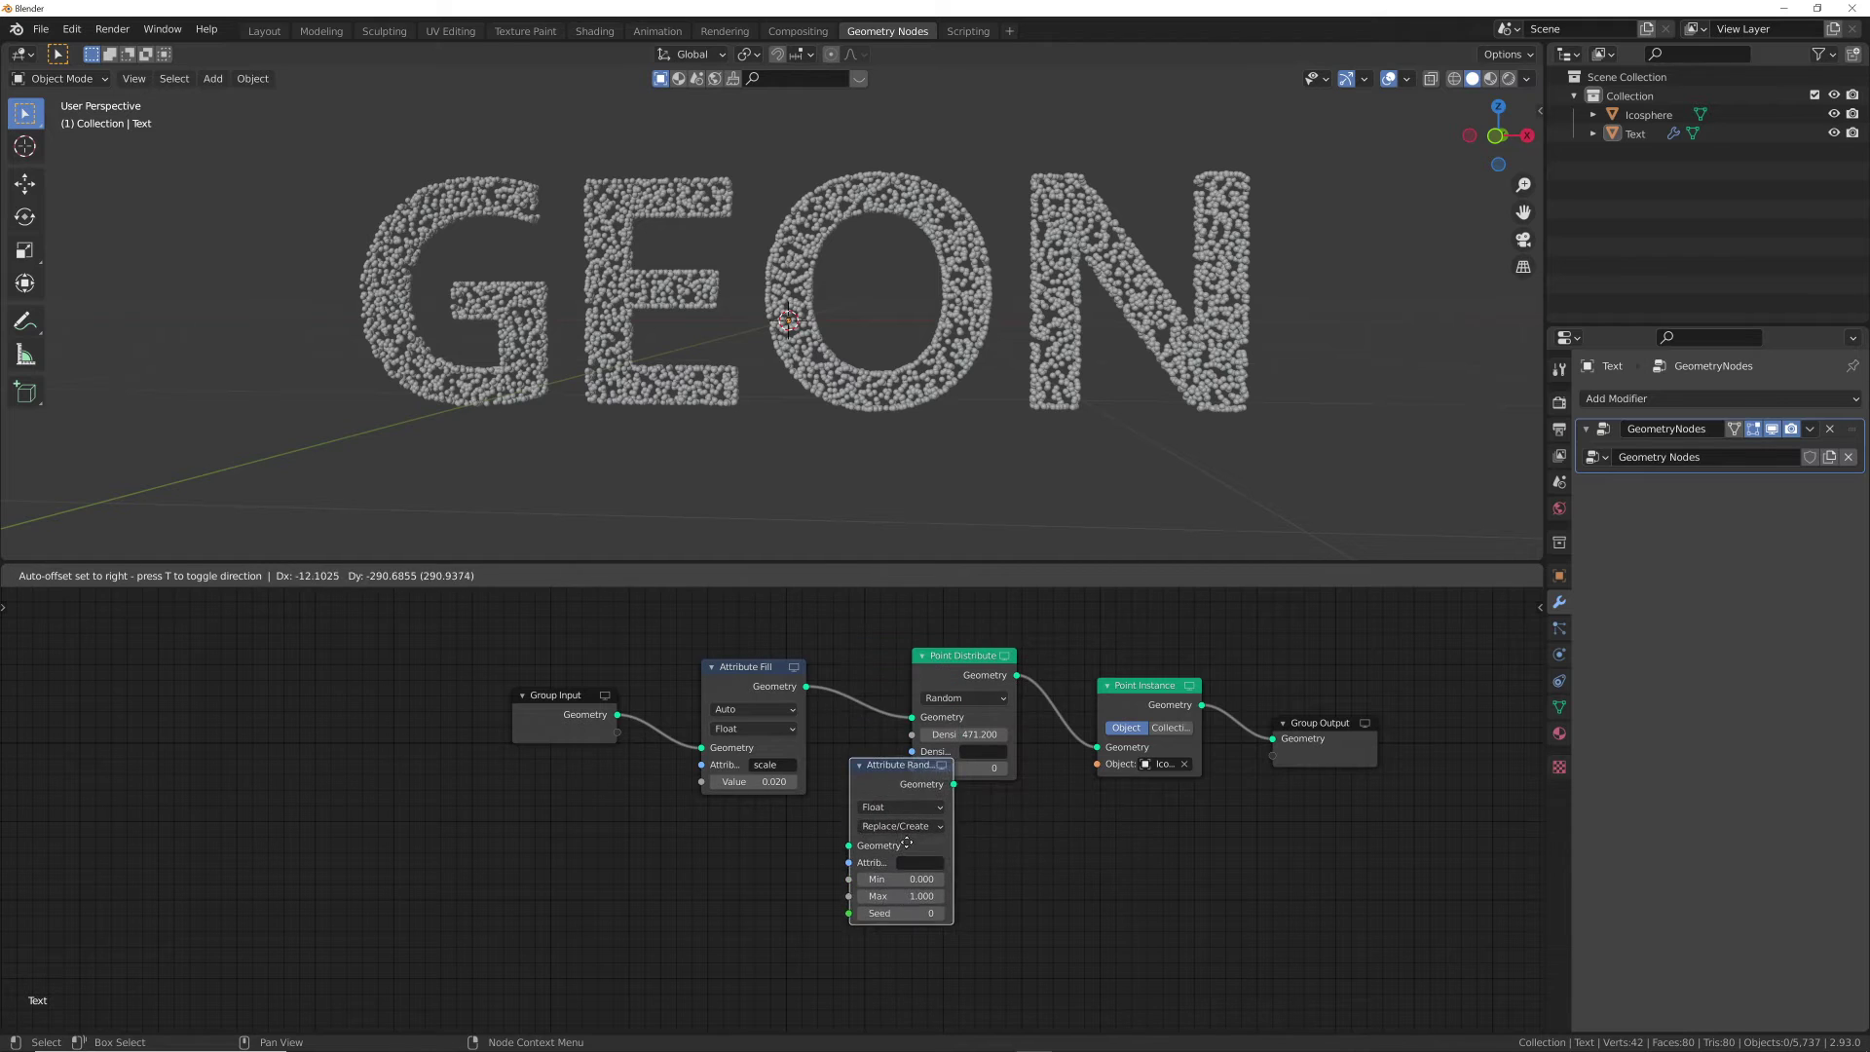
click(867, 728)
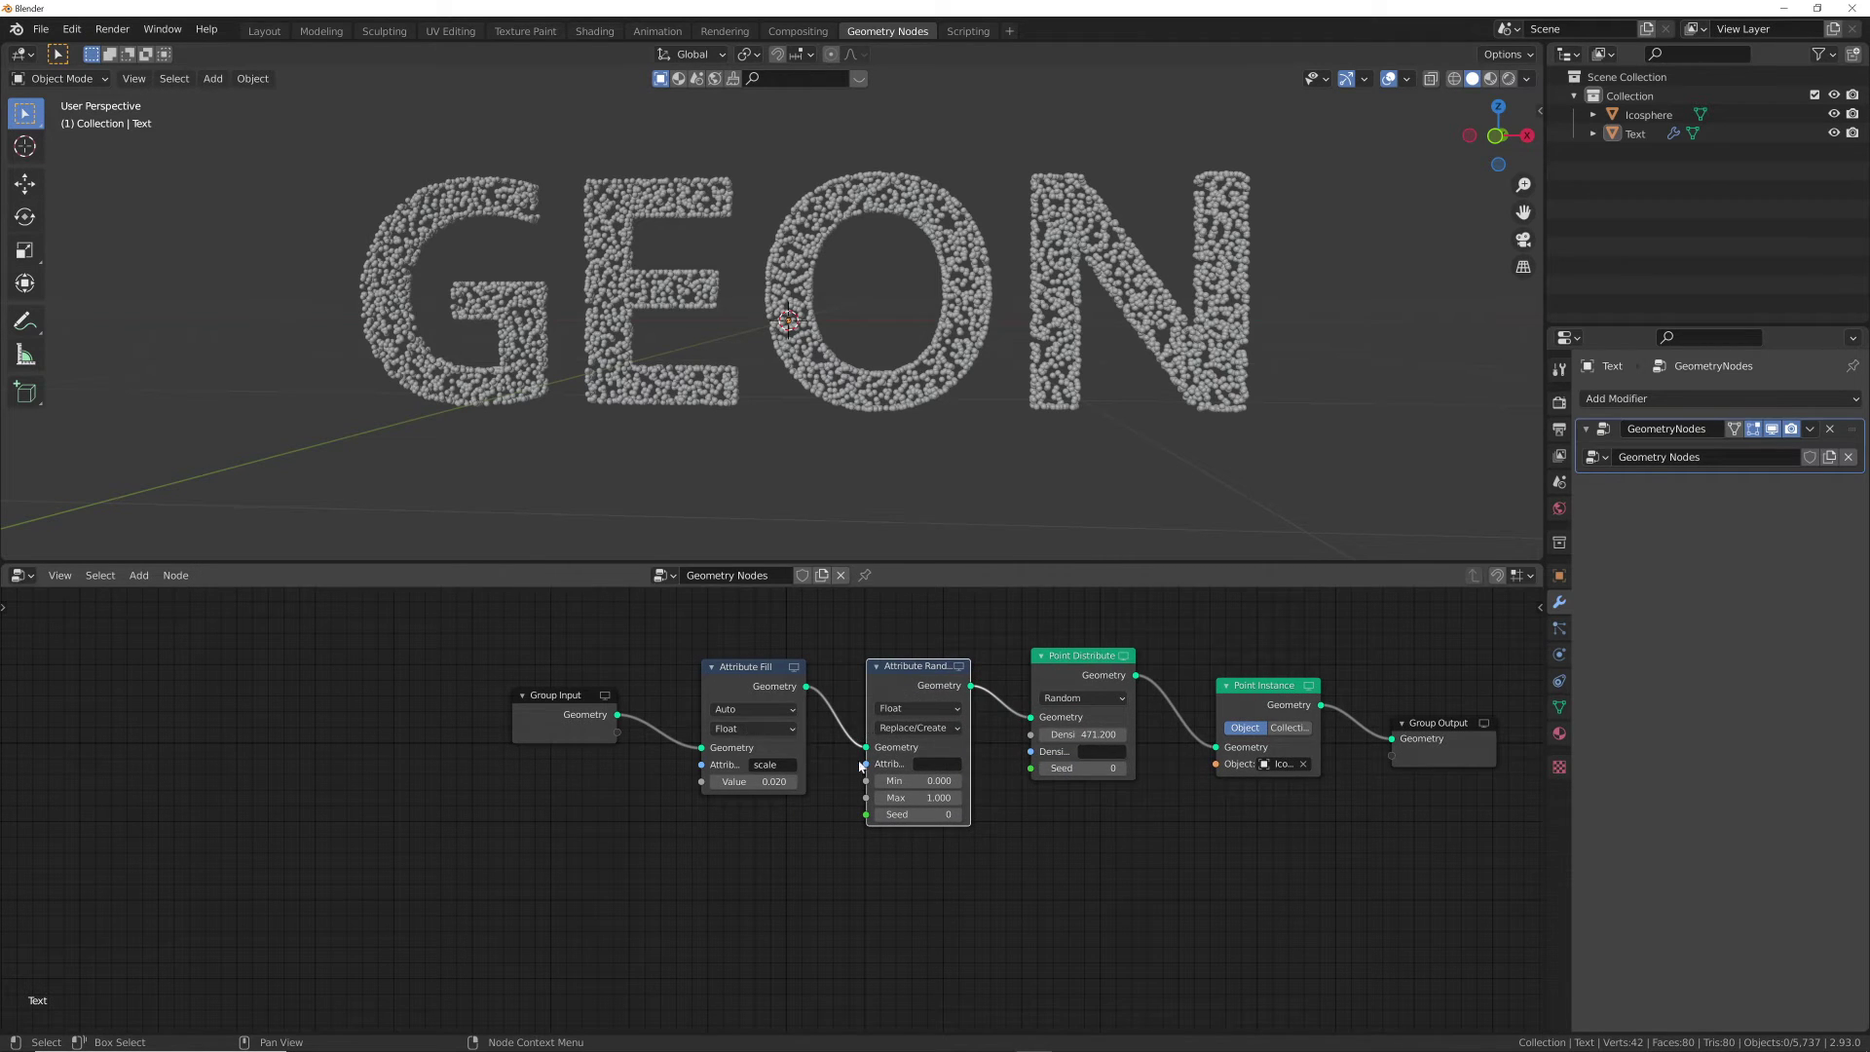
Configure Attribute Randomize to affect the position attribute, with the Vector data type and the Add operation.
click(921, 764)
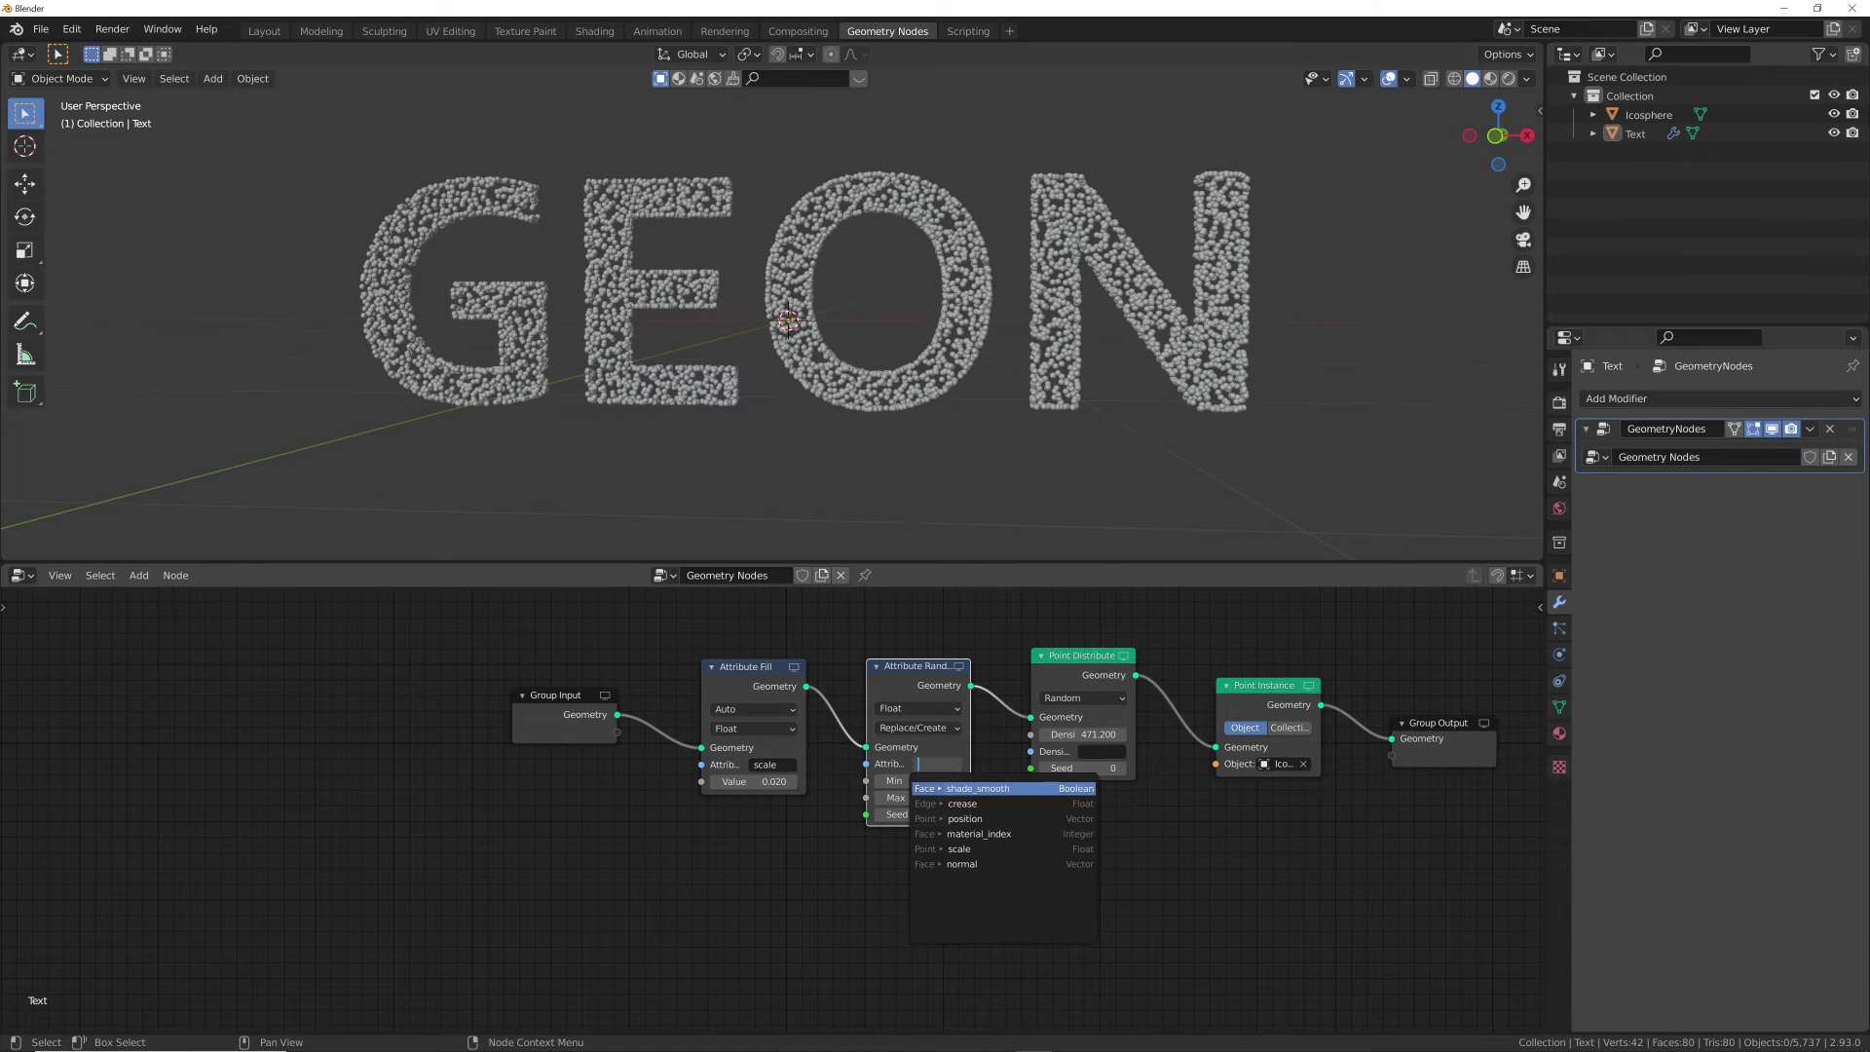
text(pos)
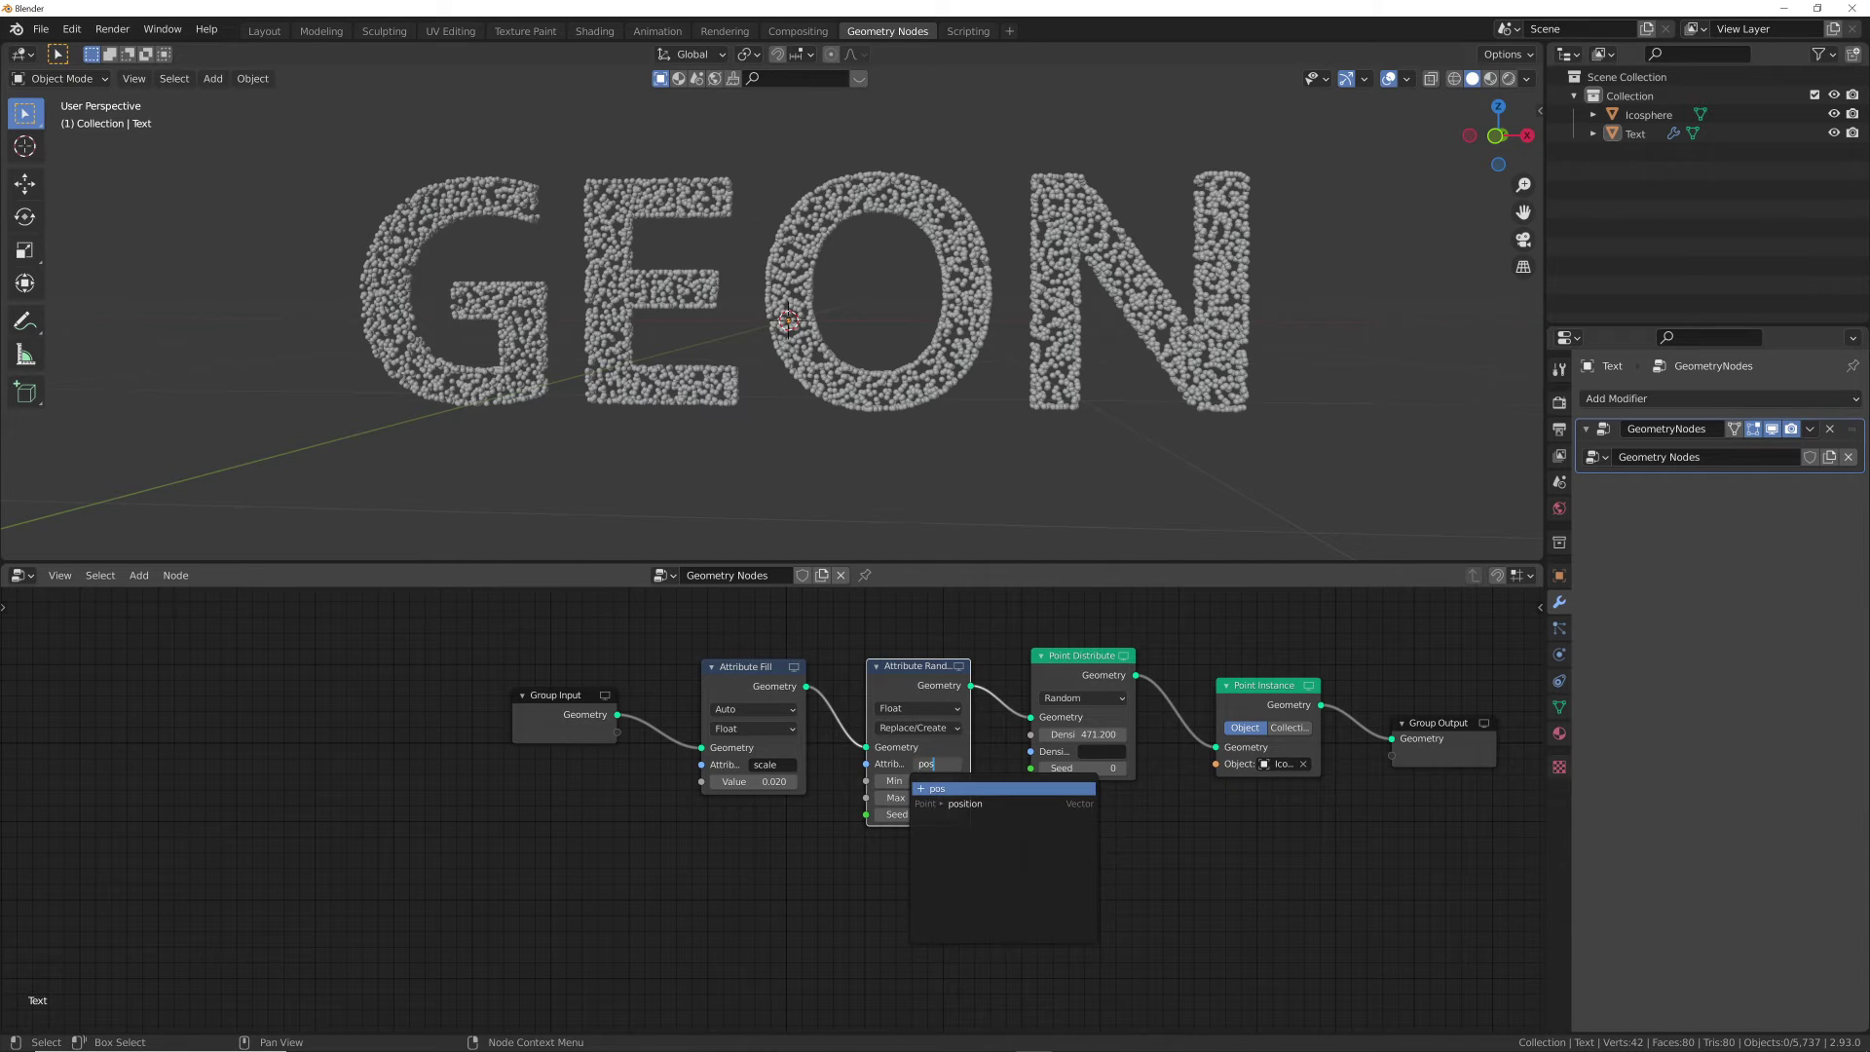
click(968, 803)
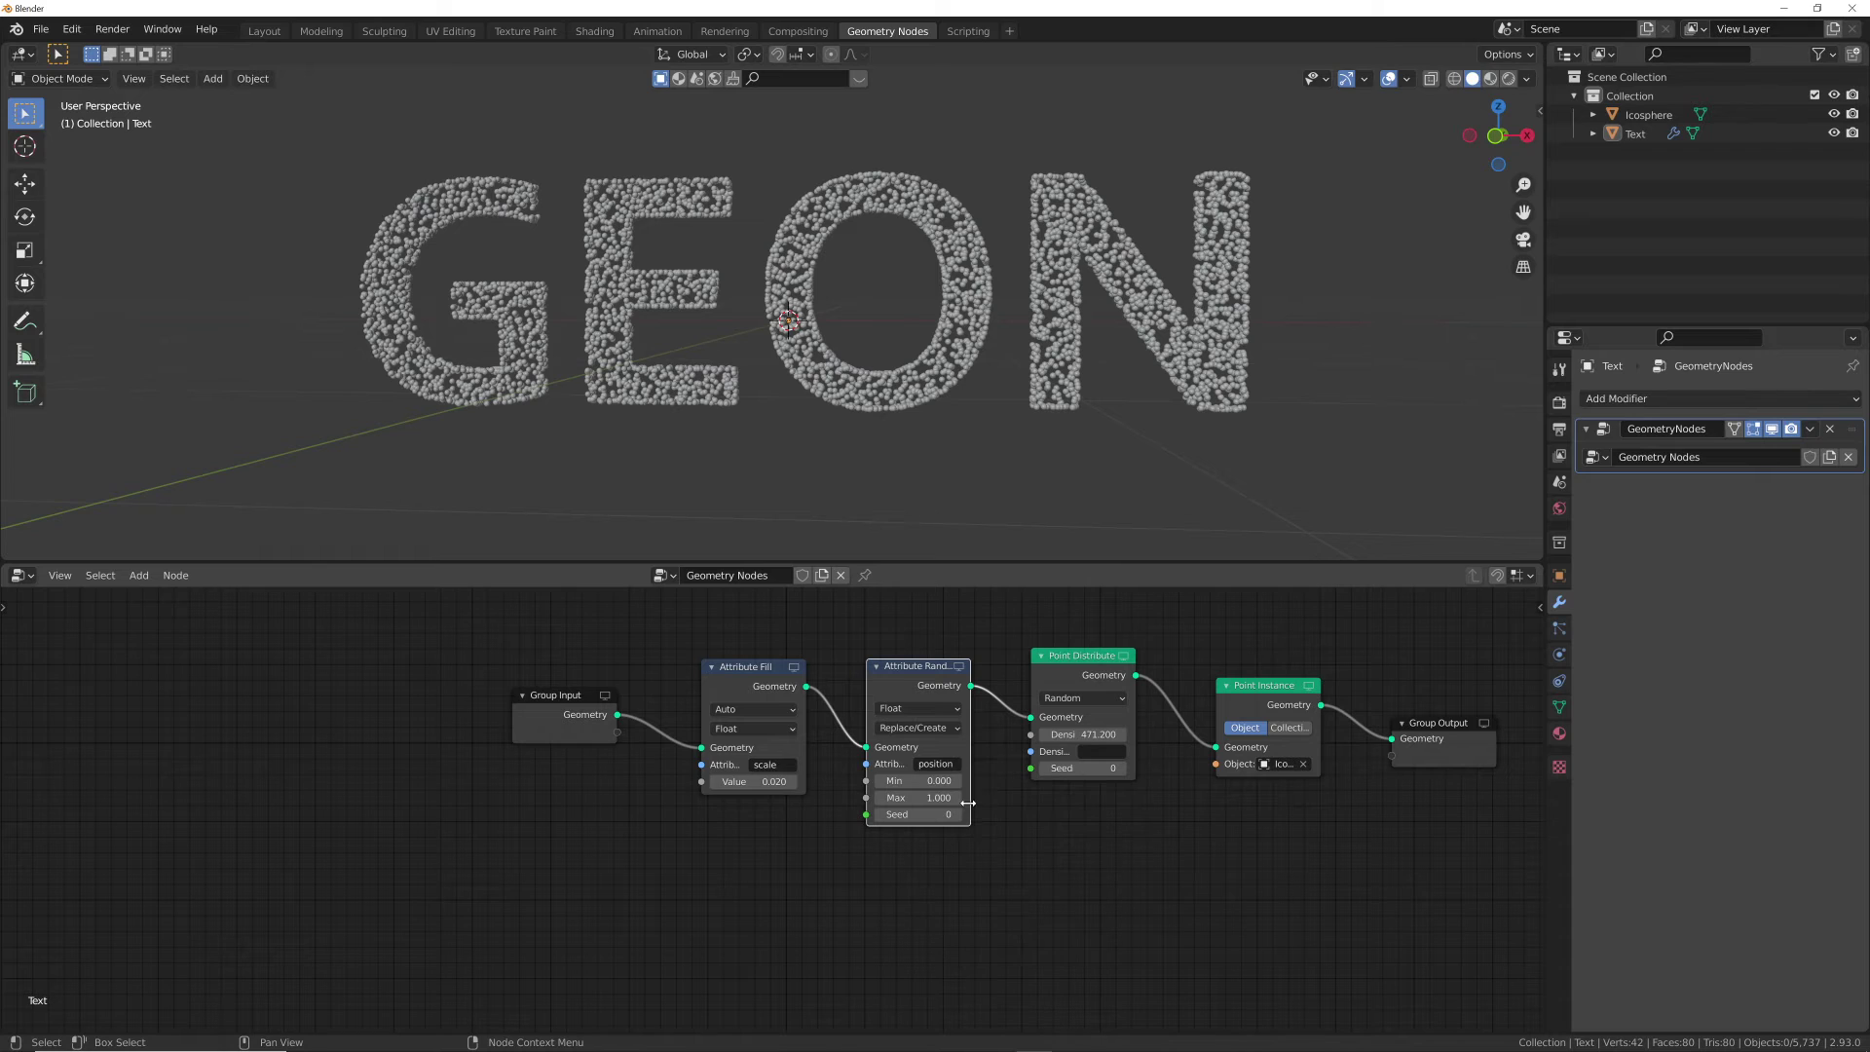
click(928, 709)
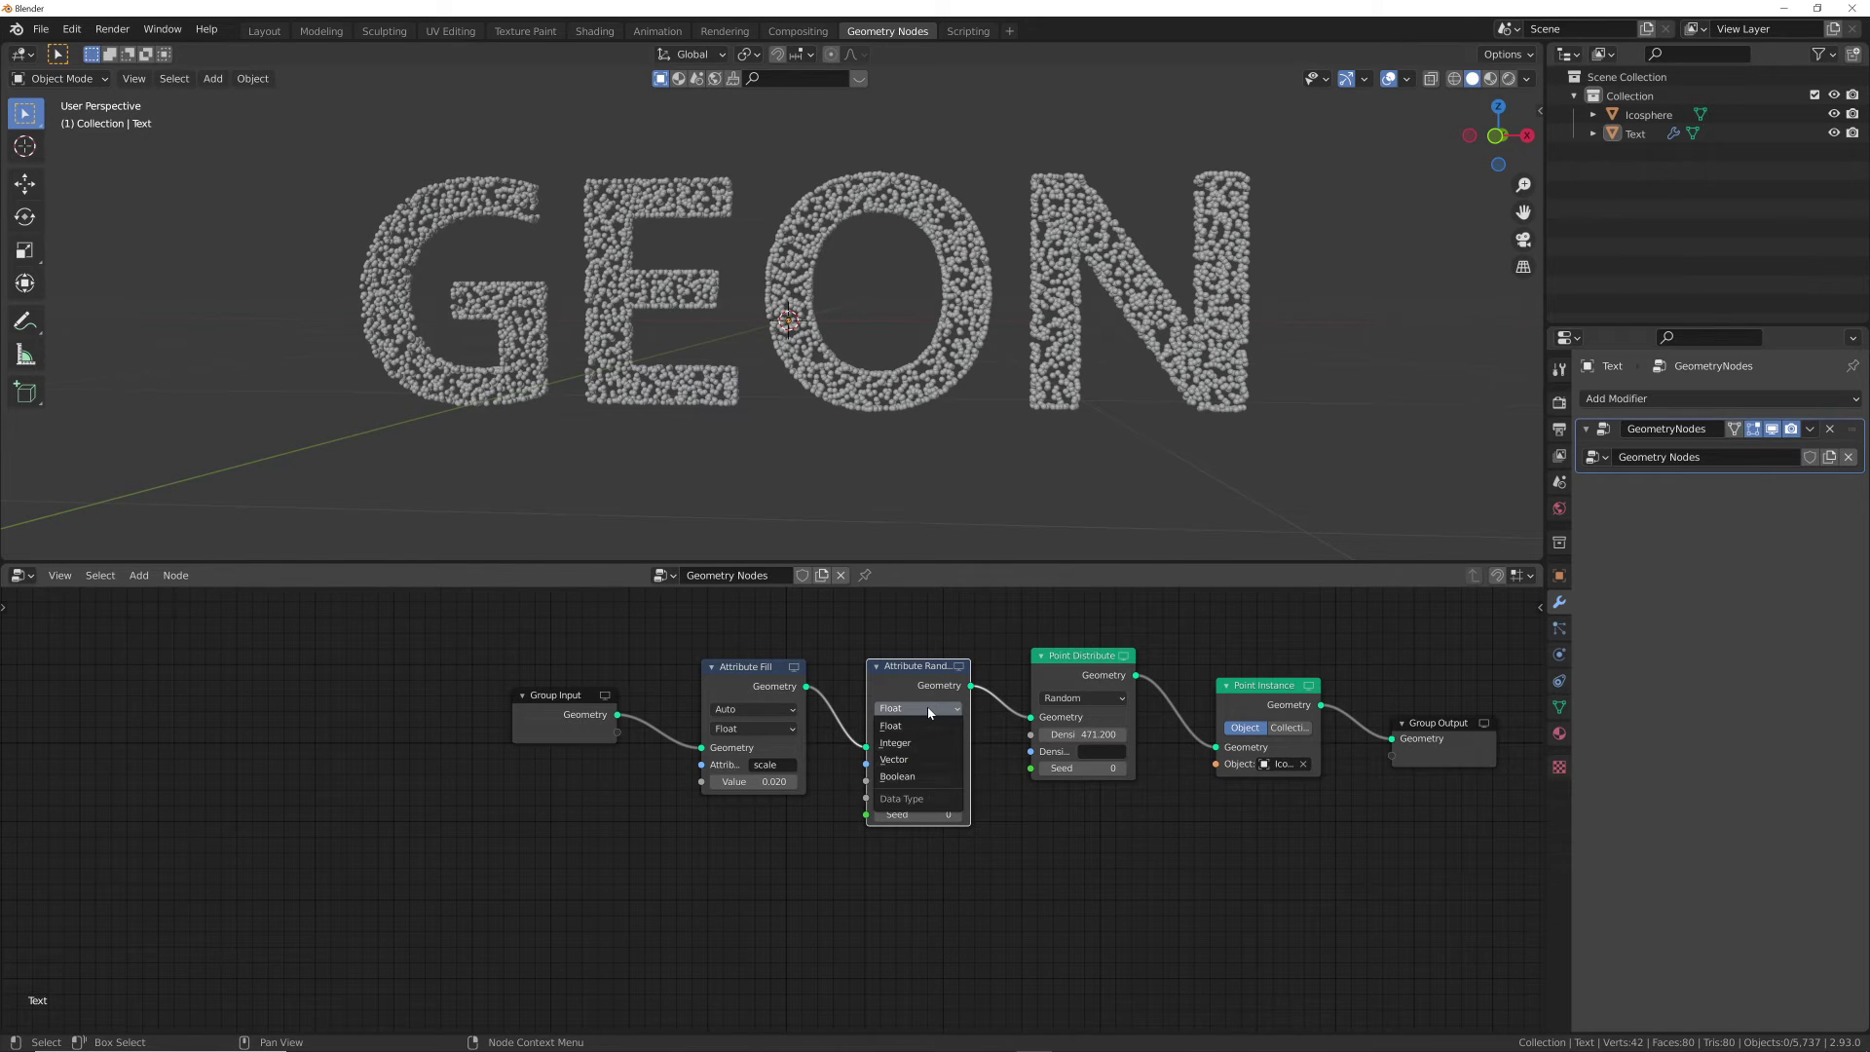
click(903, 761)
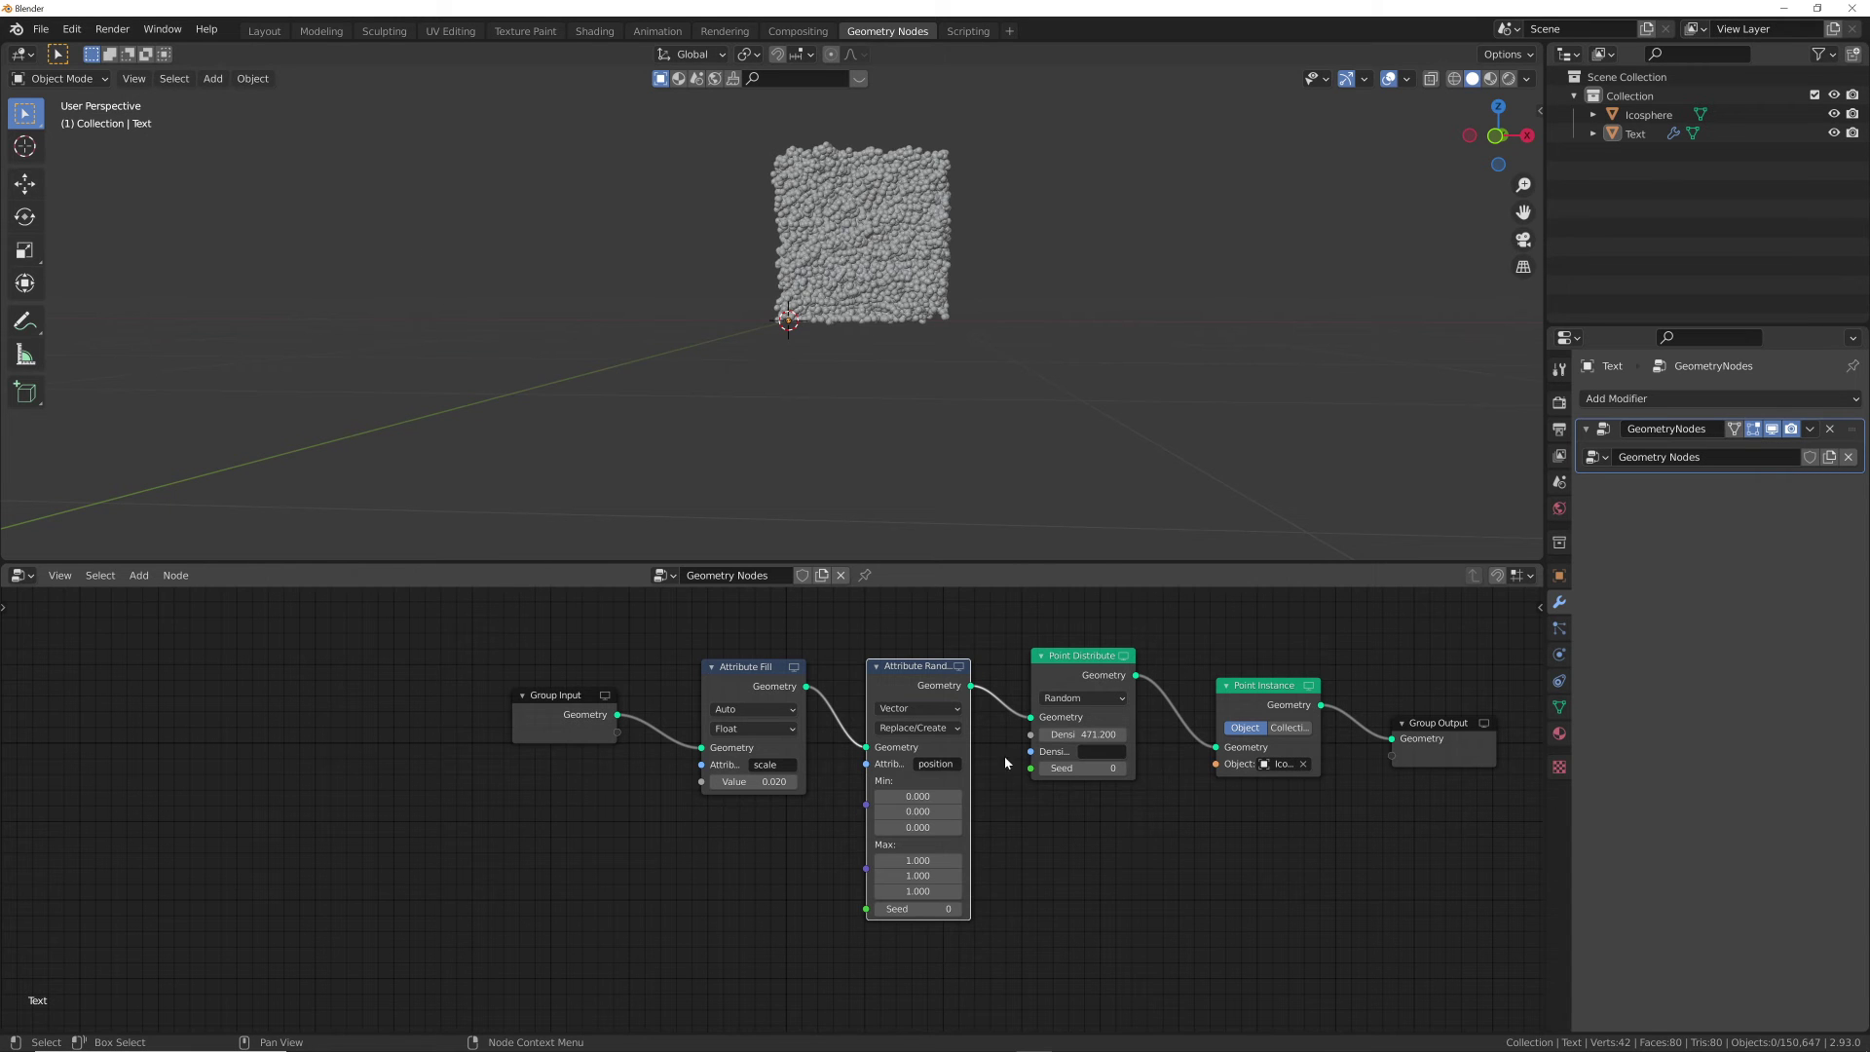
click(919, 729)
click(916, 763)
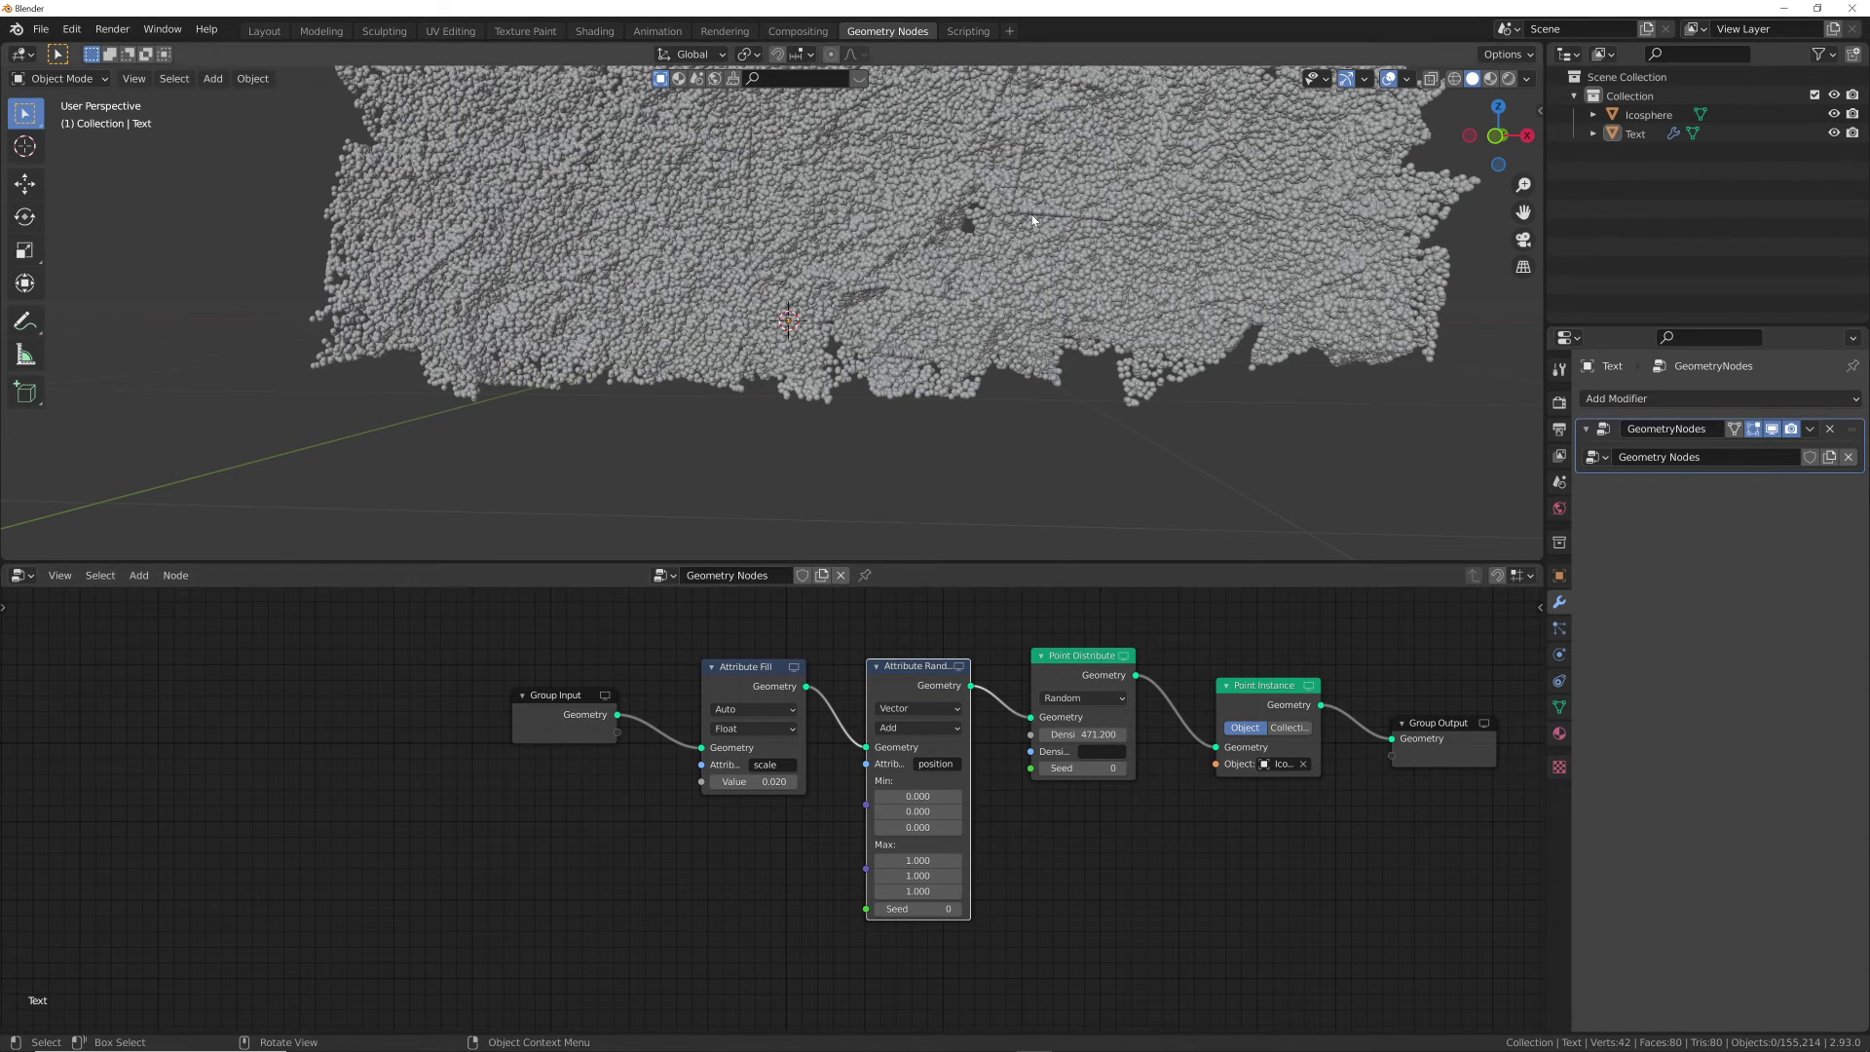
middle_drag(1033, 220, 1061, 374)
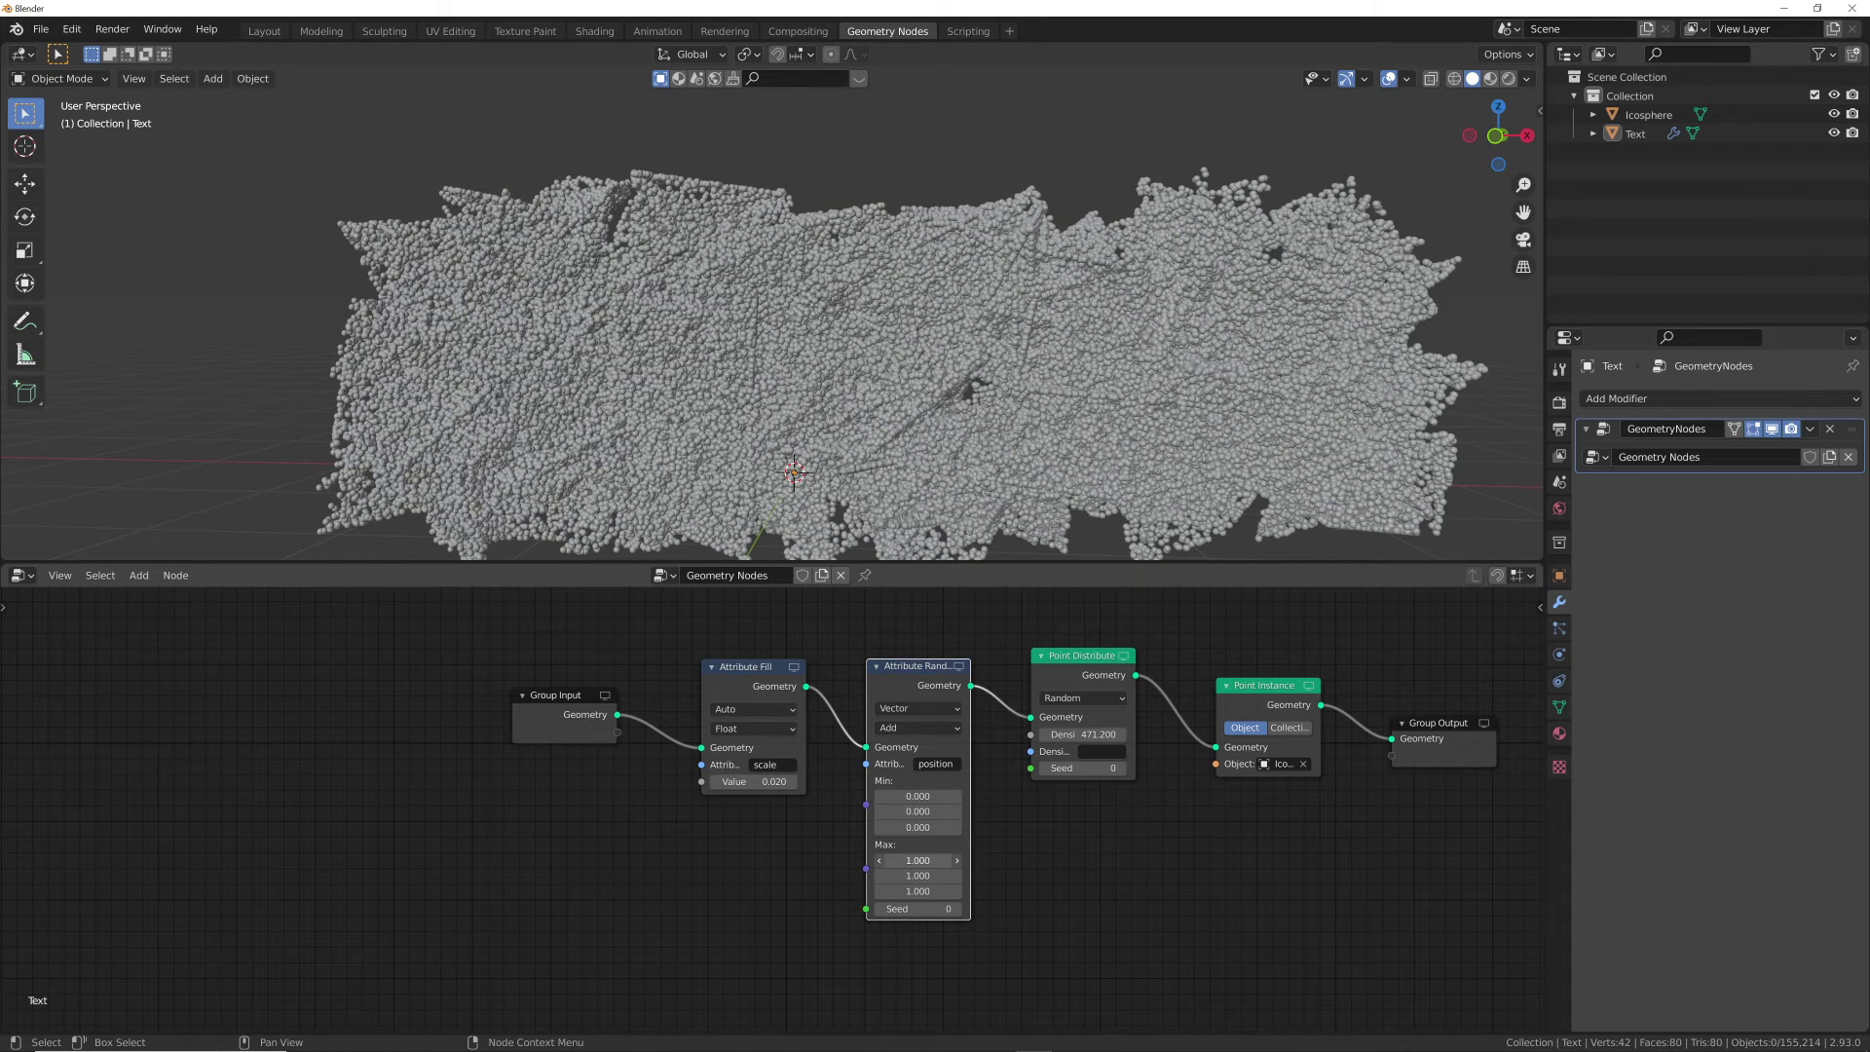
Set all three Max components of the position randomization to 0.200.
drag(915, 860, 915, 891)
text(0.2)
key(Return)
middle_drag(1163, 313, 1212, 298)
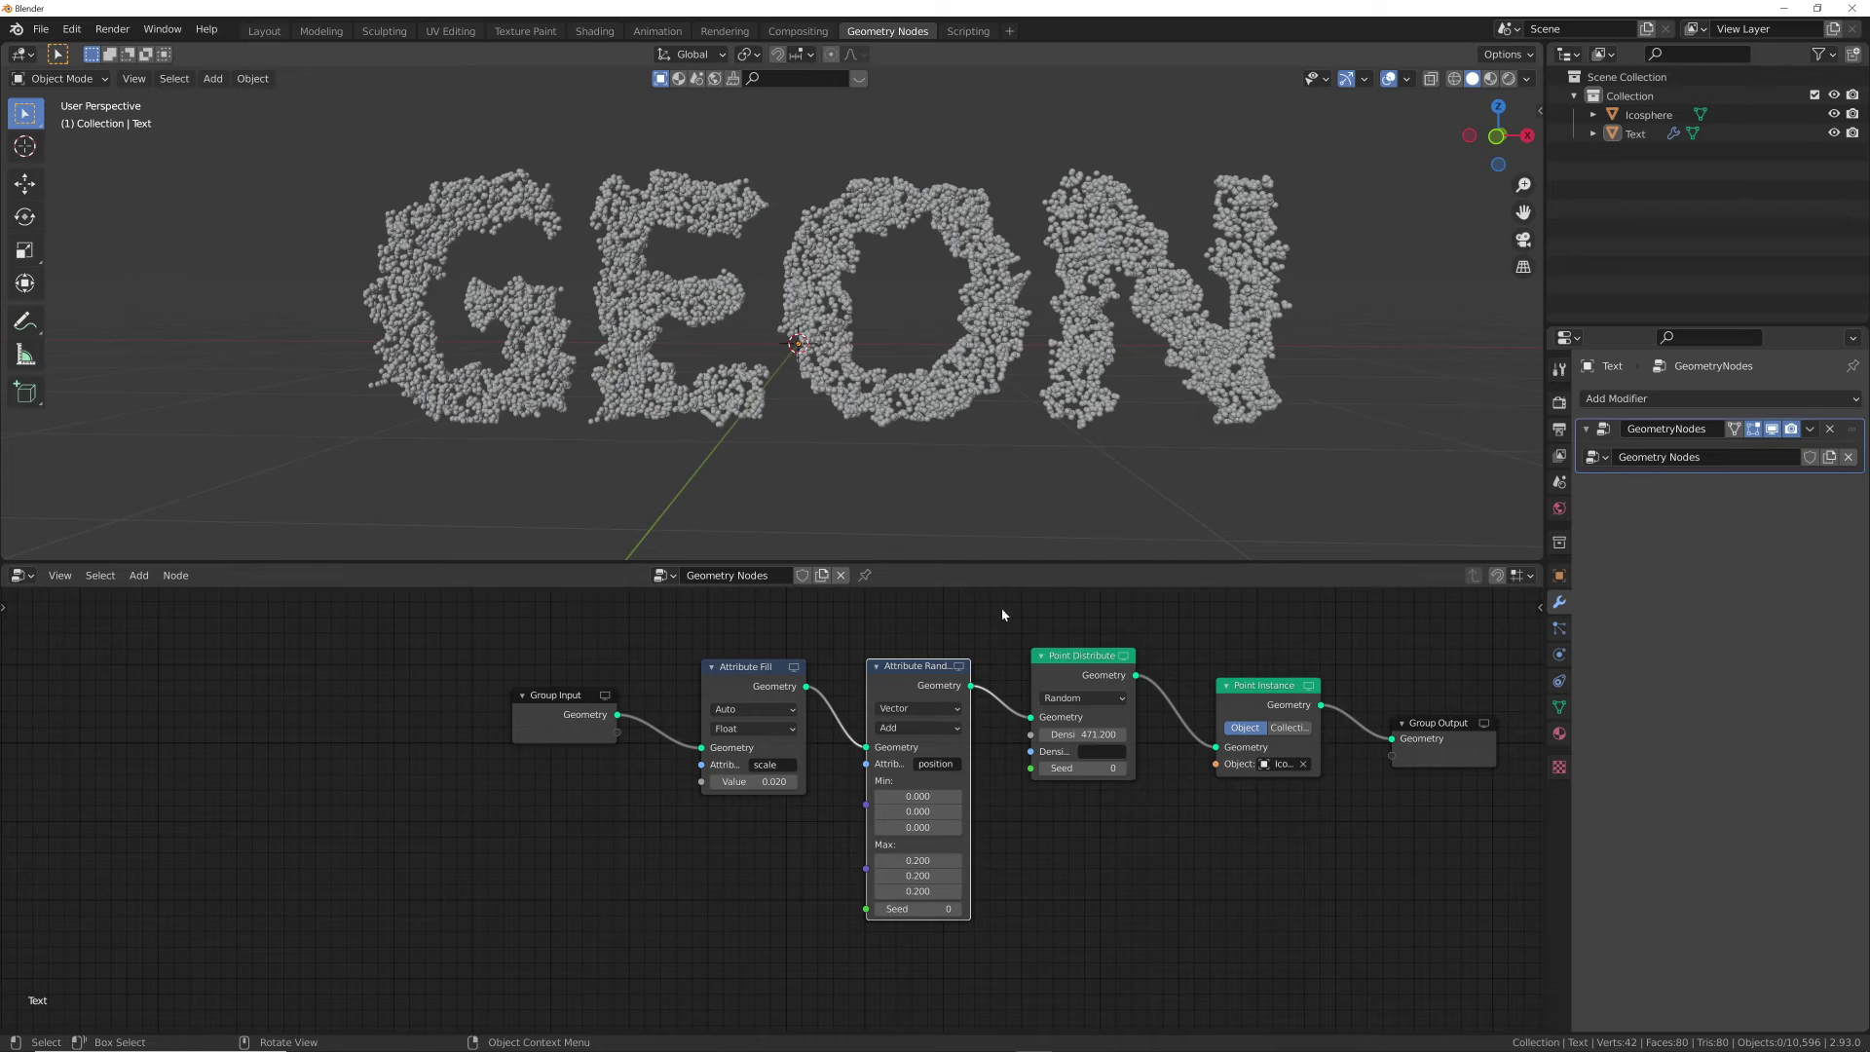
Adjust all three Max components of the position randomization to 0.160.
click(918, 861)
text(0.63)
key(Return)
mouse_move(918, 861)
mouse_down()
mouse_move(837, 861)
mouse_move(914, 861)
mouse_up()
mouse_move(919, 410)
middle_down()
mouse_move(1056, 429)
mouse_move(901, 379)
middle_up()
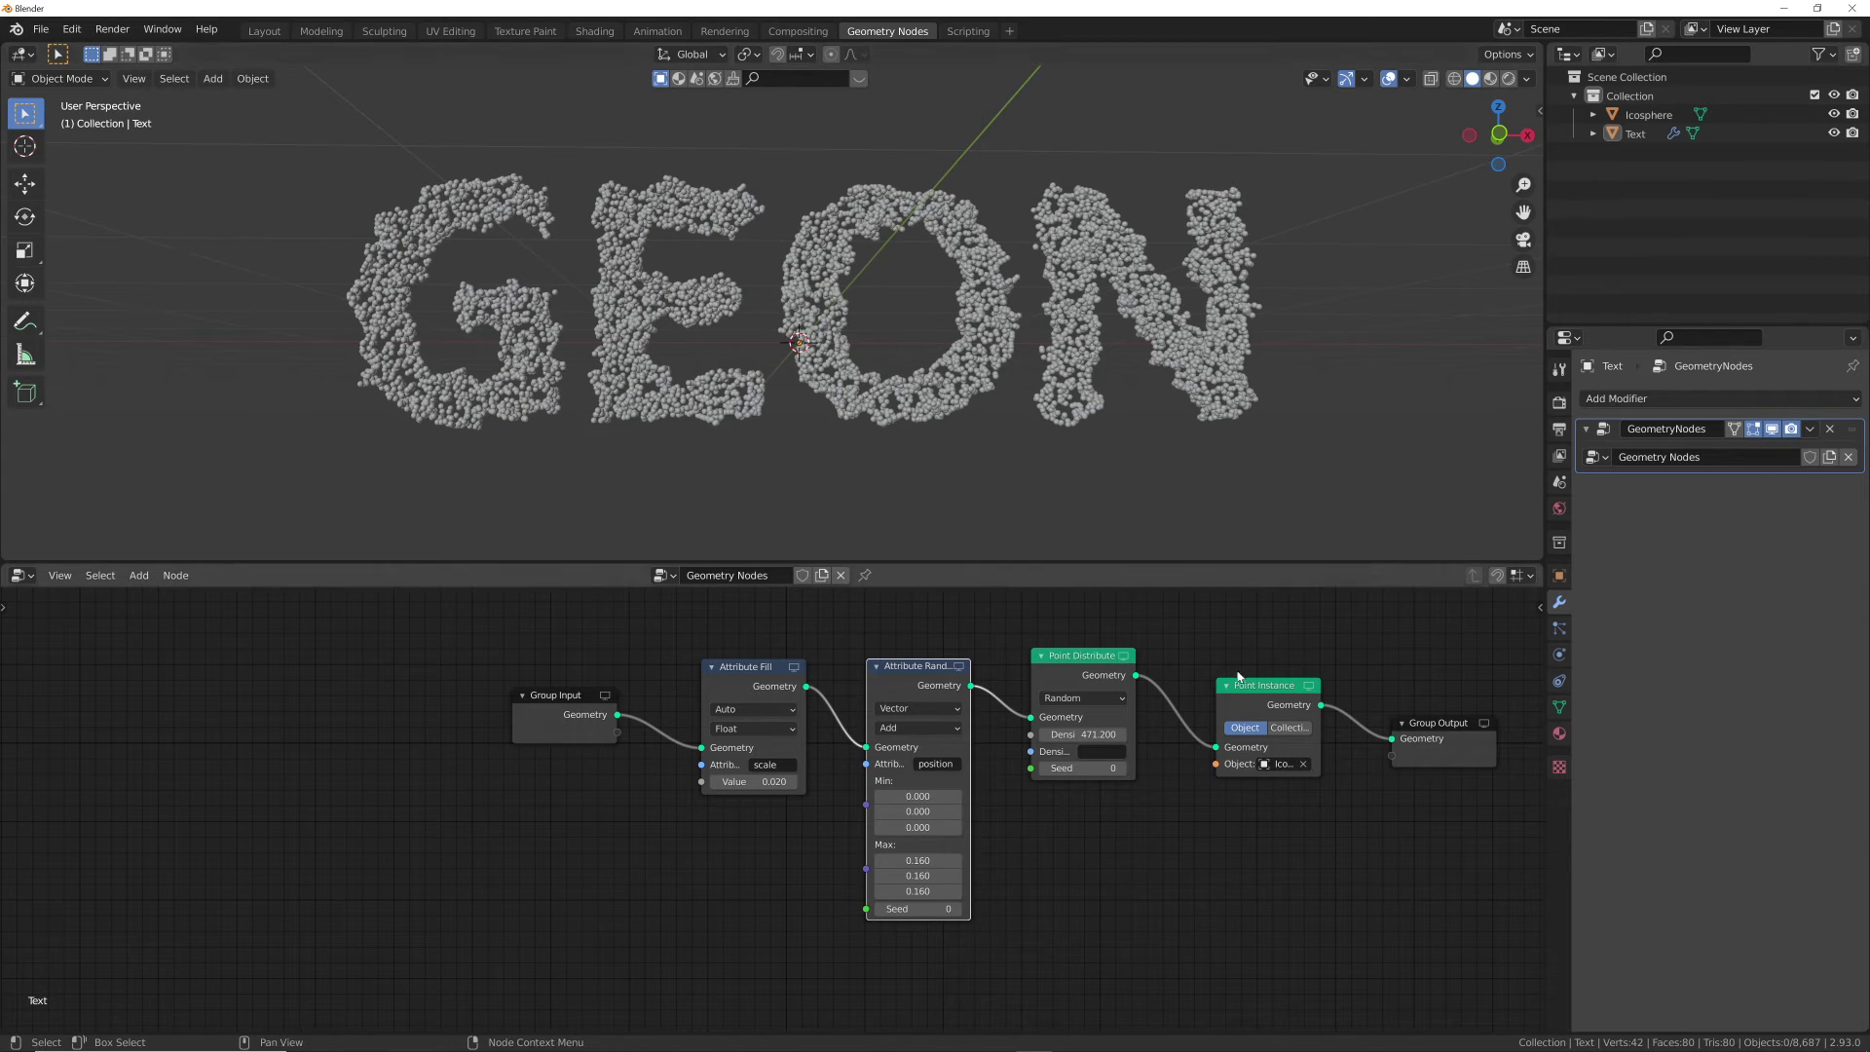
Examine the roughened GEON letters and their displaced icospheres from several angles, both close up and at a distance.
scroll(1055, 407, up, 8)
middle_drag(1056, 416, 933, 425)
scroll(933, 426, down, 5)
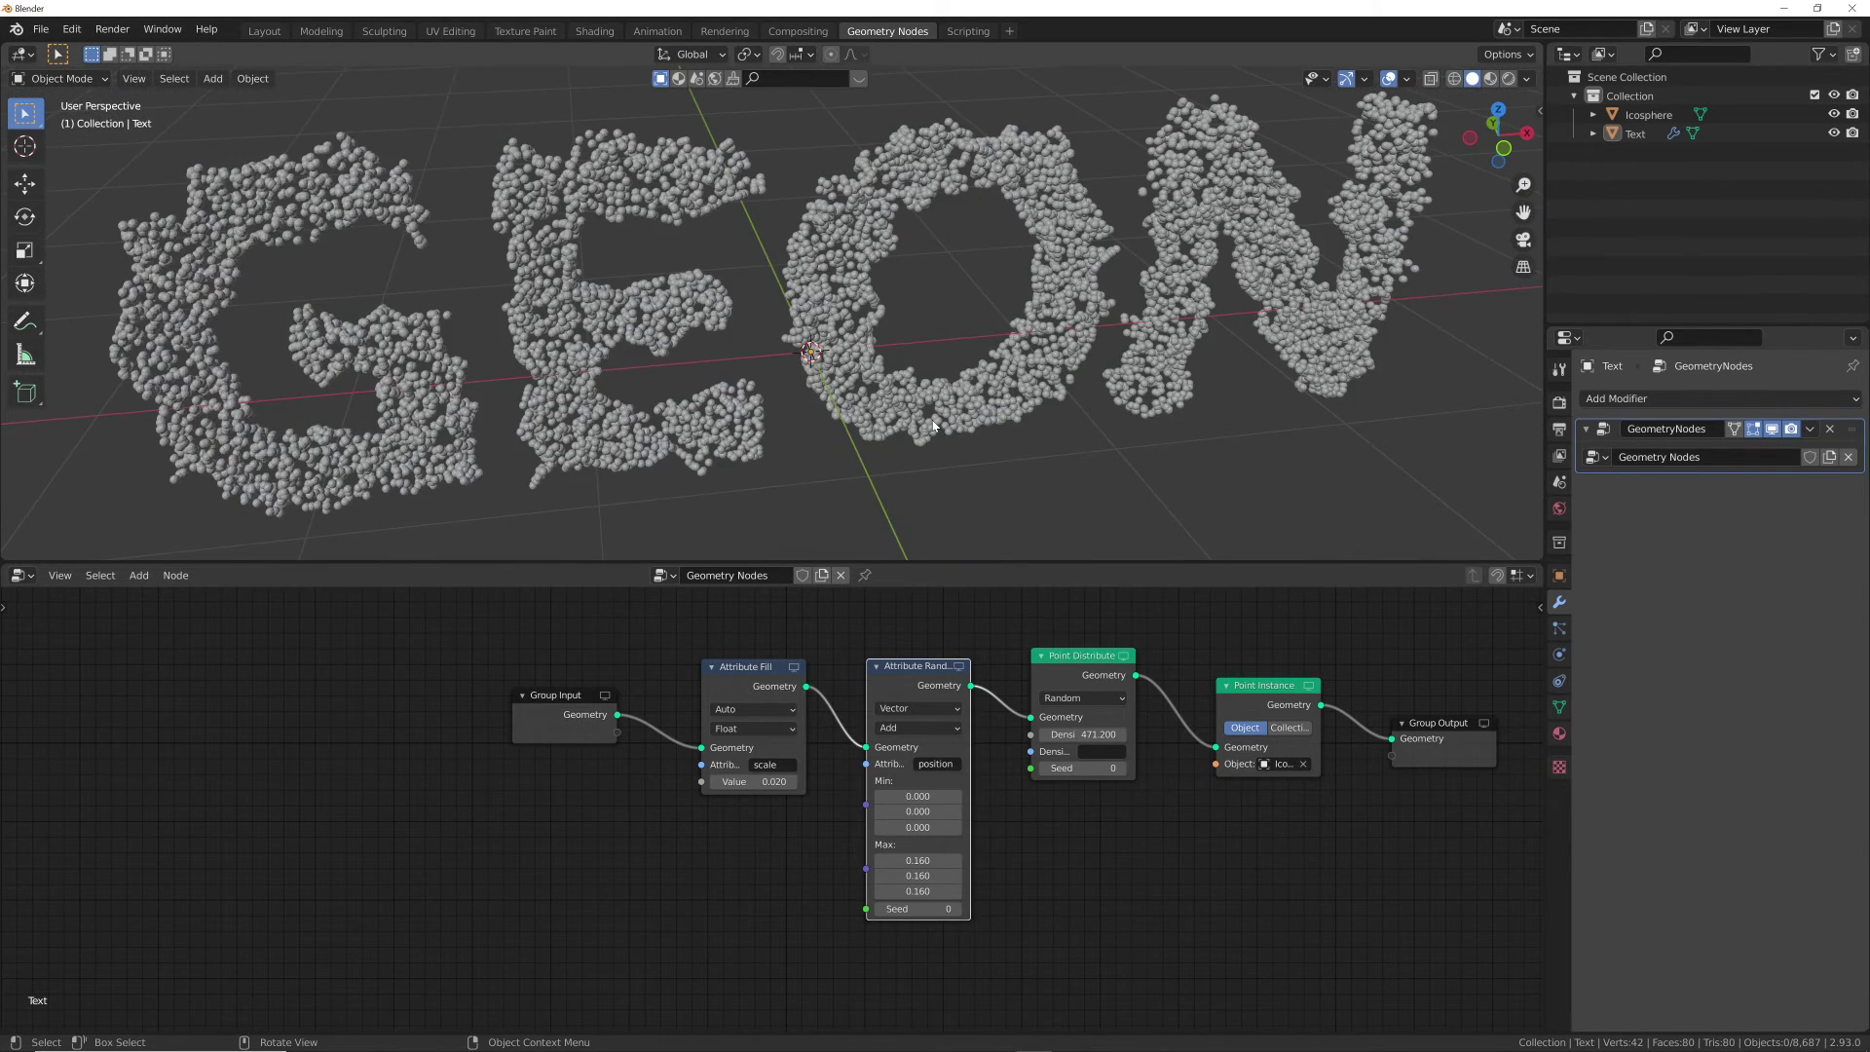
middle_drag(1136, 390, 1198, 341)
scroll(1222, 325, down, 6)
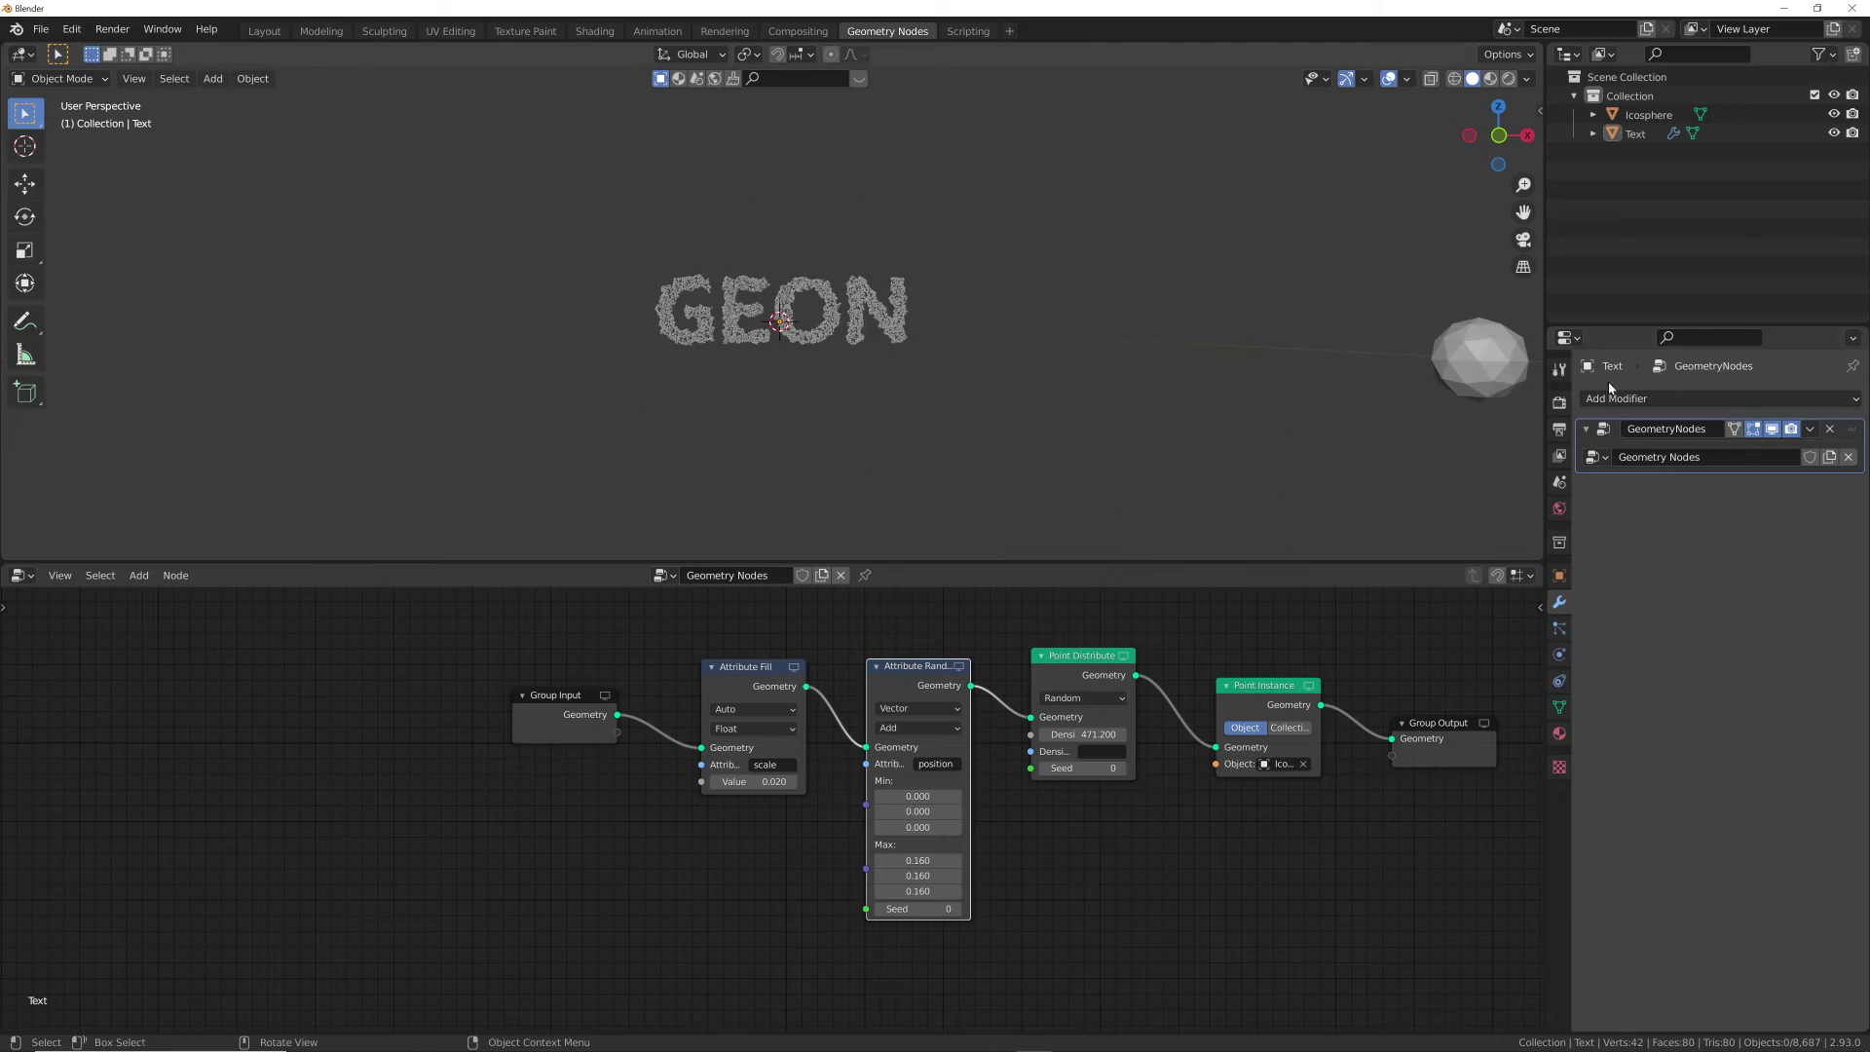
scroll(892, 295, up, 10)
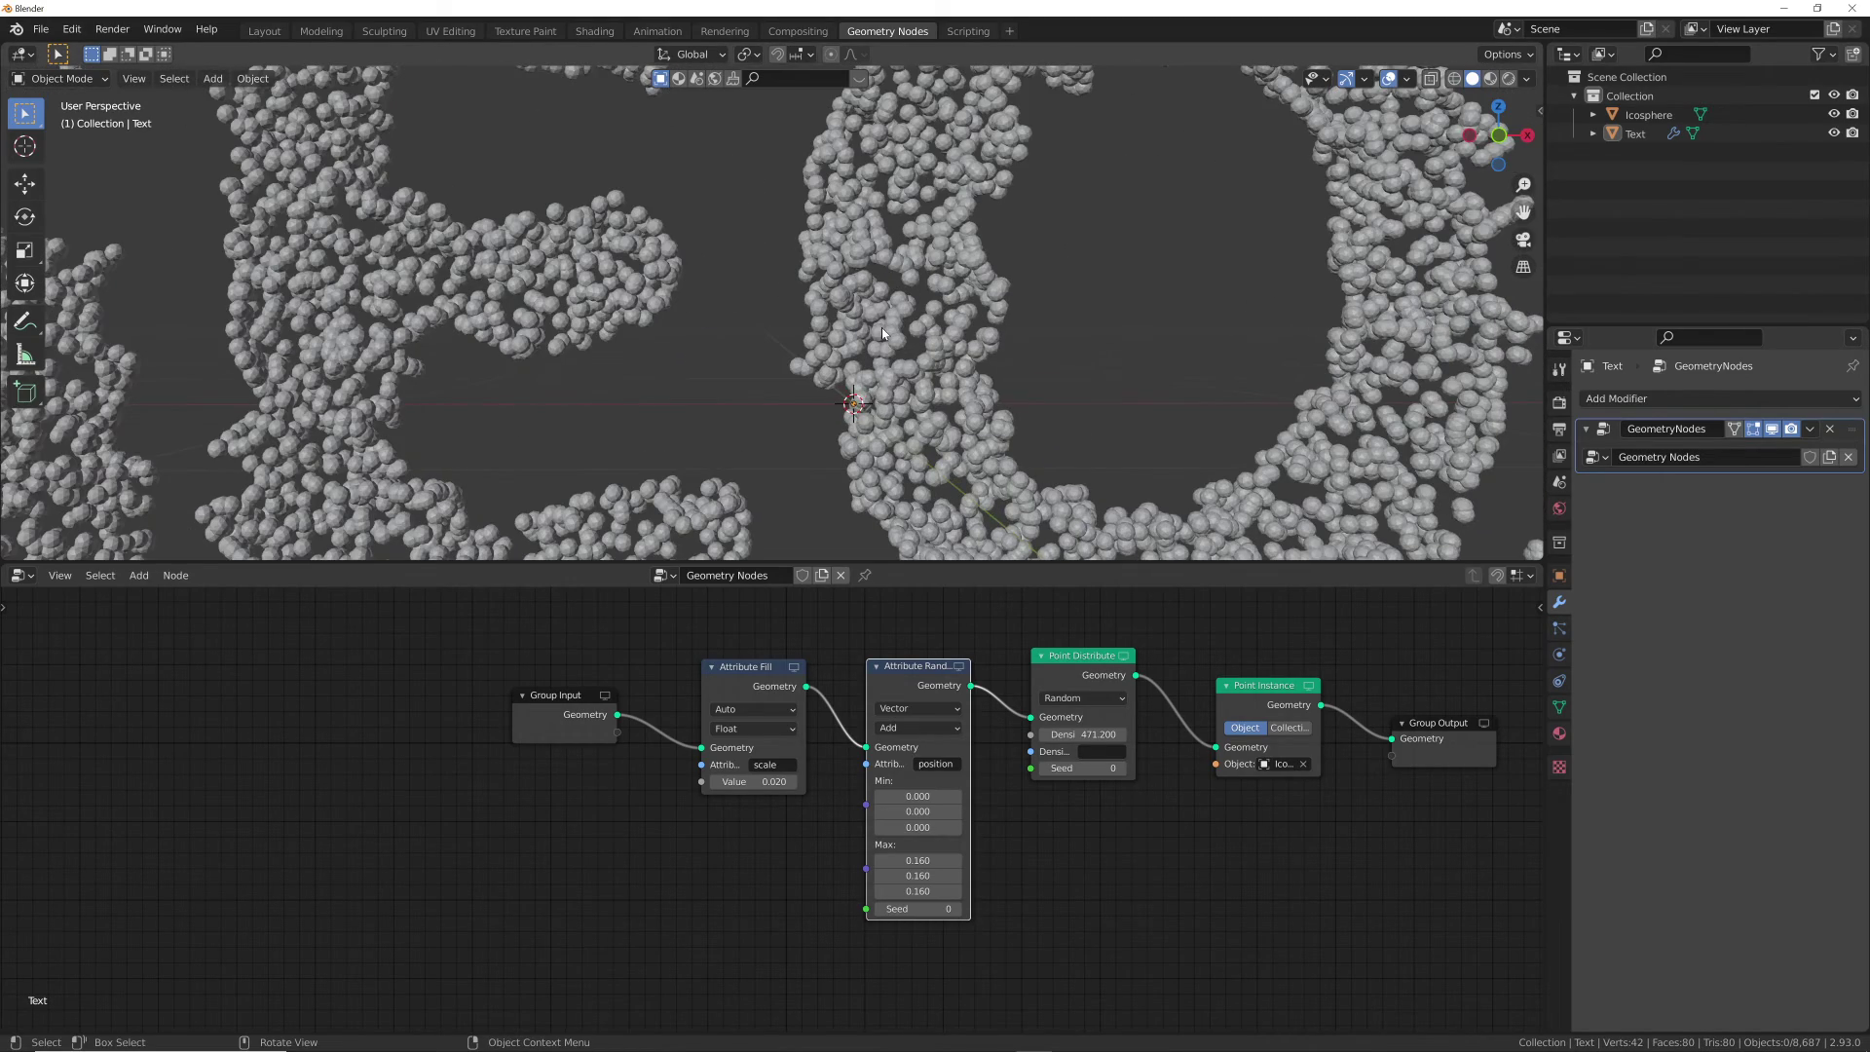
mouse_move(880, 328)
middle_down()
mouse_move(954, 292)
mouse_move(983, 409)
mouse_move(873, 378)
mouse_move(897, 354)
middle_up()
scroll(897, 354, down, 8)
scroll(923, 355, up, 5)
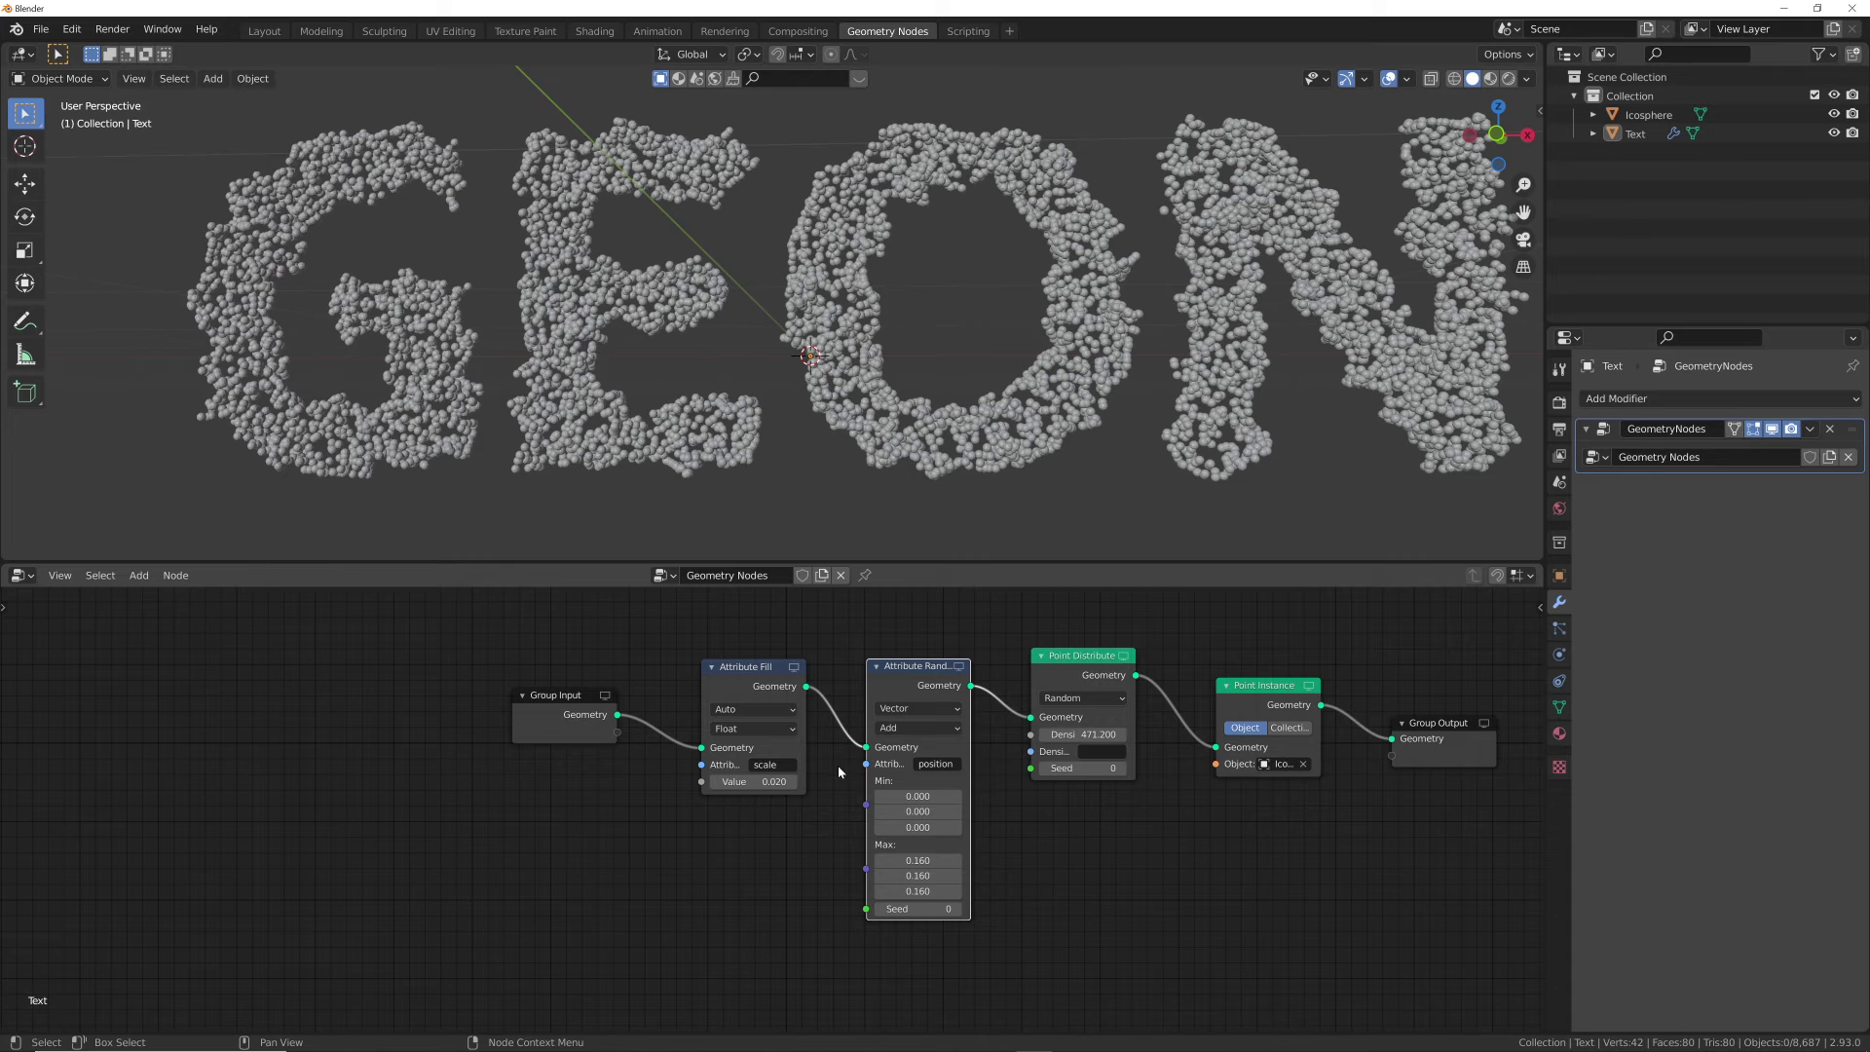
middle_drag(925, 400, 1164, 426)
middle_drag(1110, 361, 1015, 382)
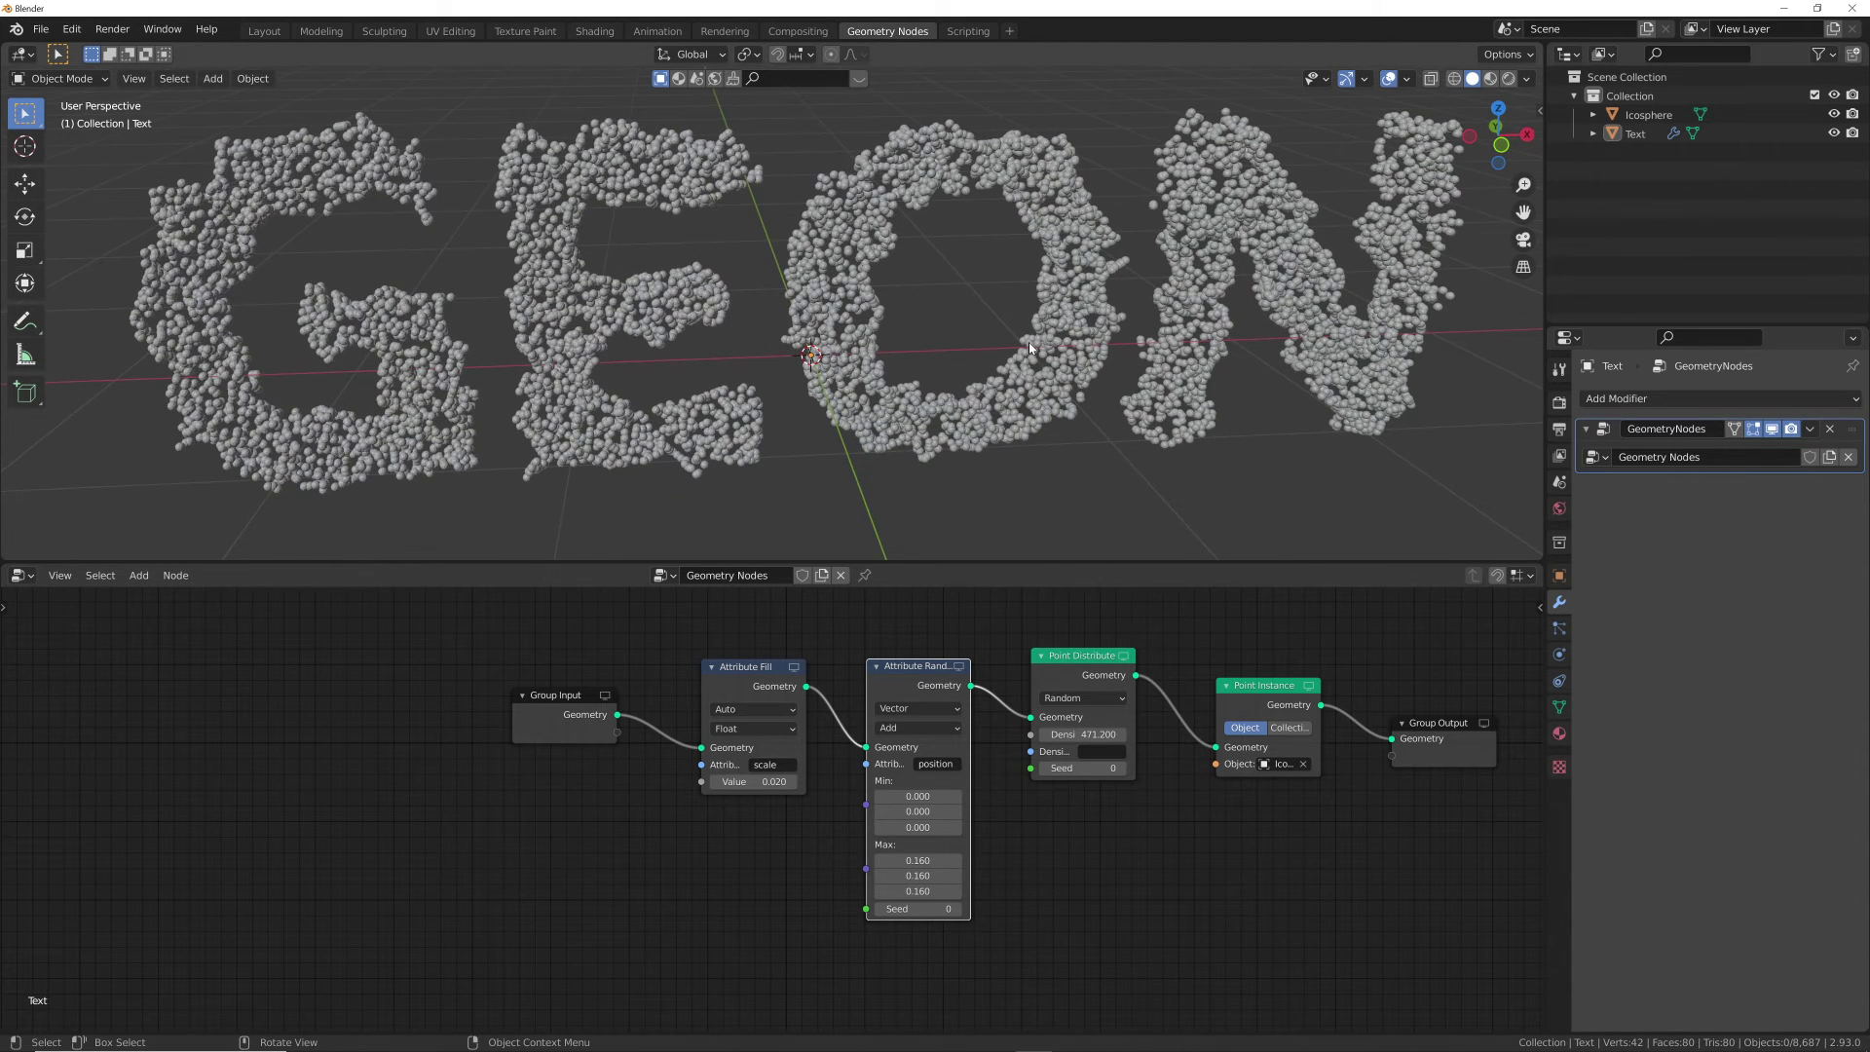
scroll(910, 416, down, 5)
scroll(881, 431, up, 8)
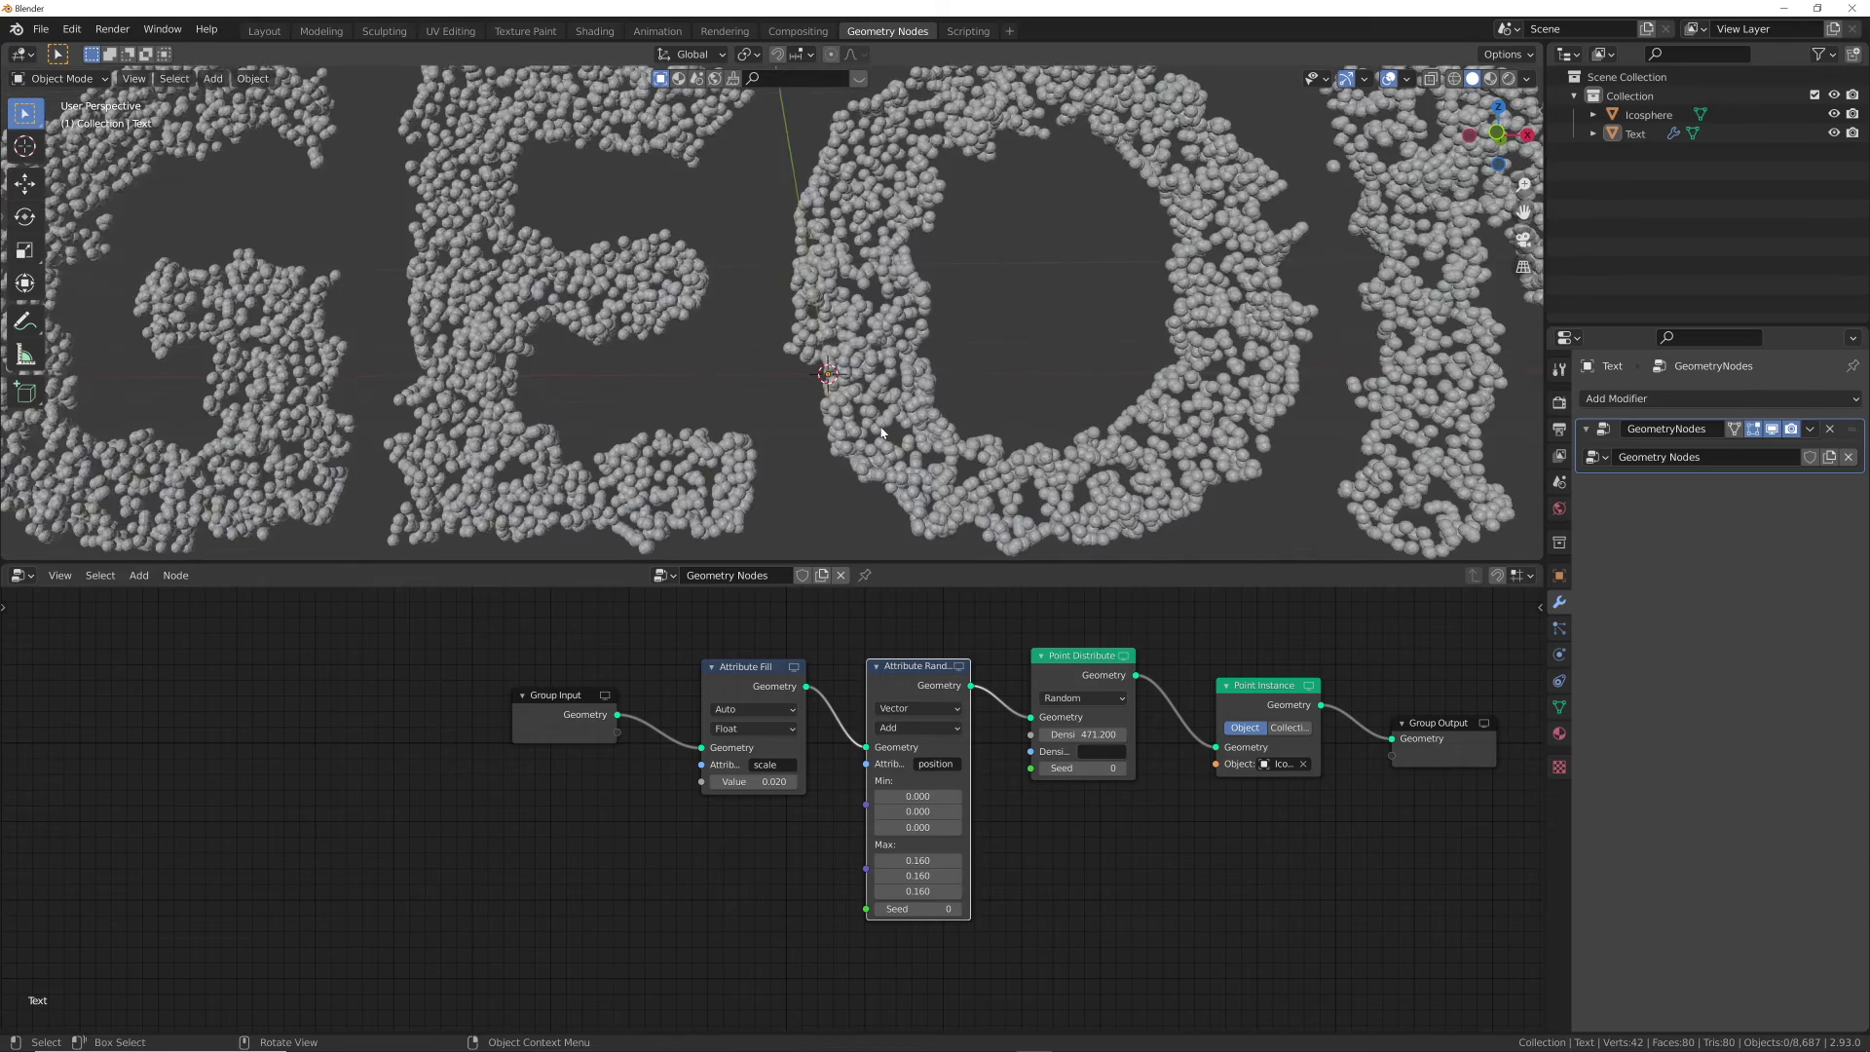
middle_drag(881, 431, 892, 282)
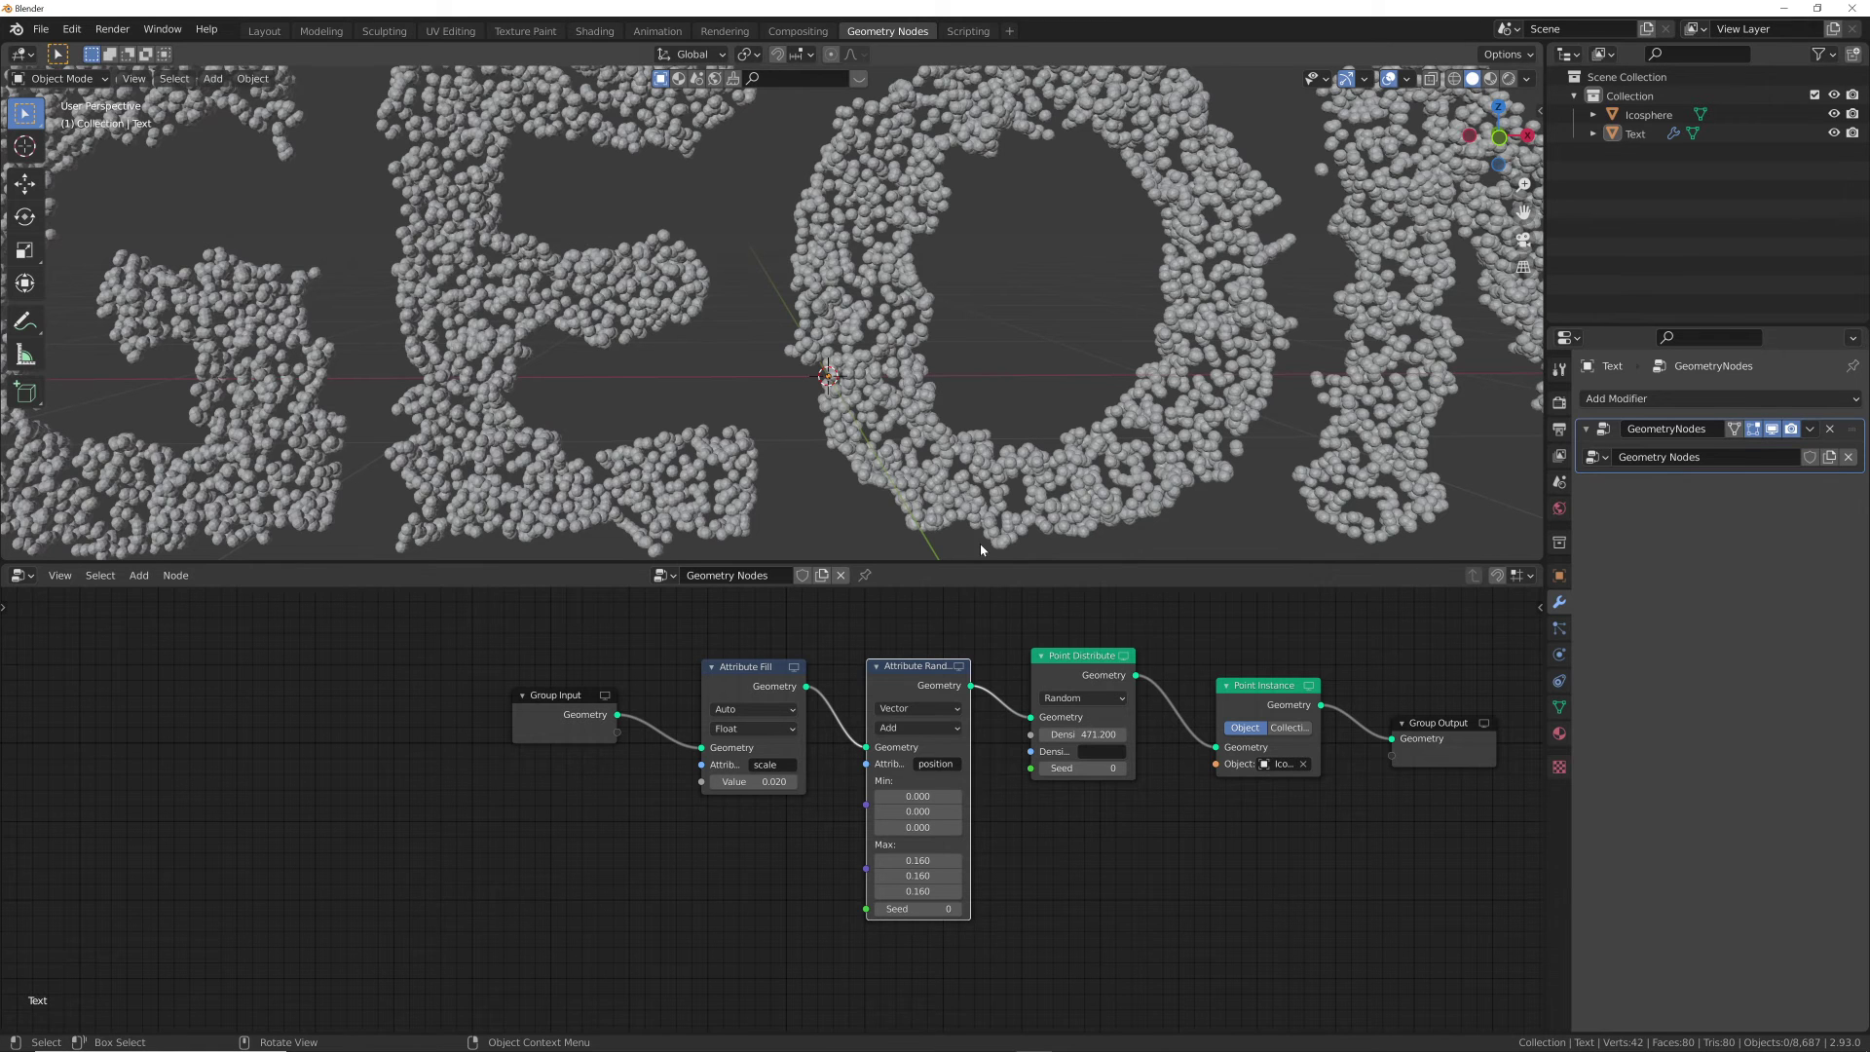
scroll(932, 419, down, 3)
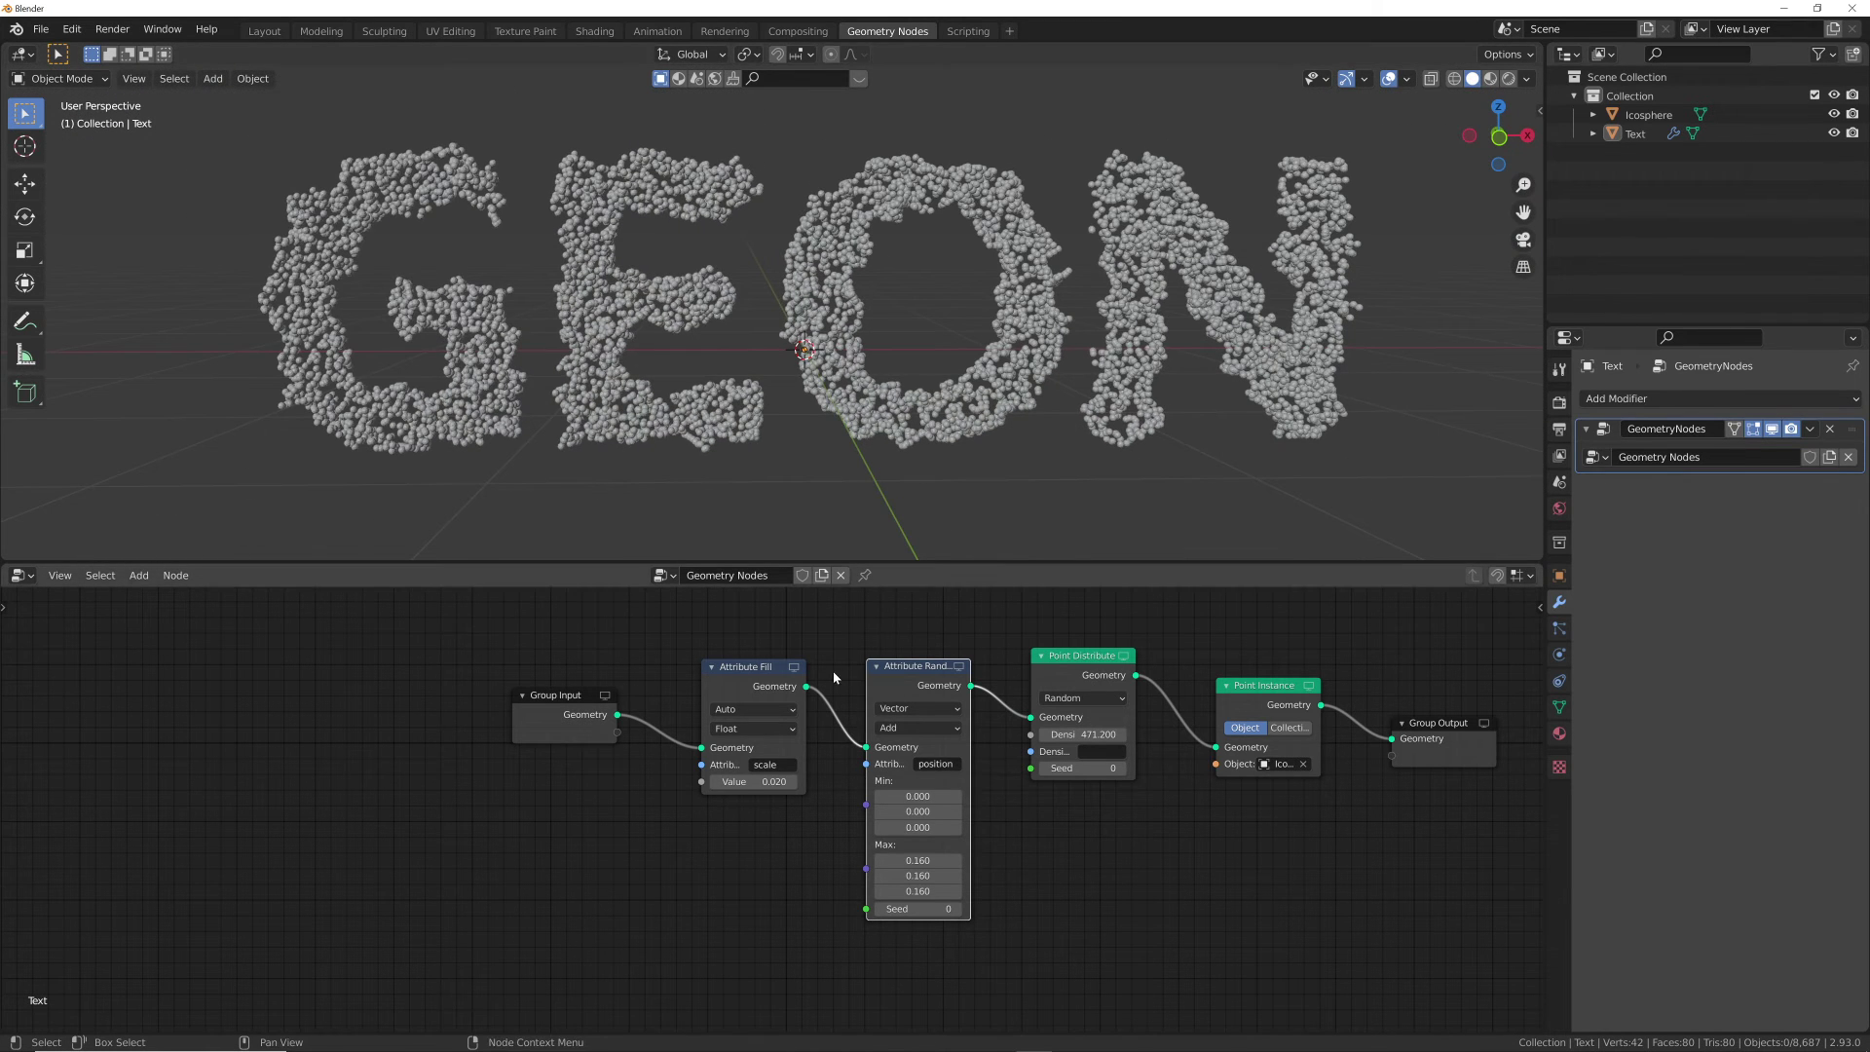
Insert a second Attribute Randomize node between the position randomization and Point Distribute.
key(shift+a)
click(861, 633)
text(rand)
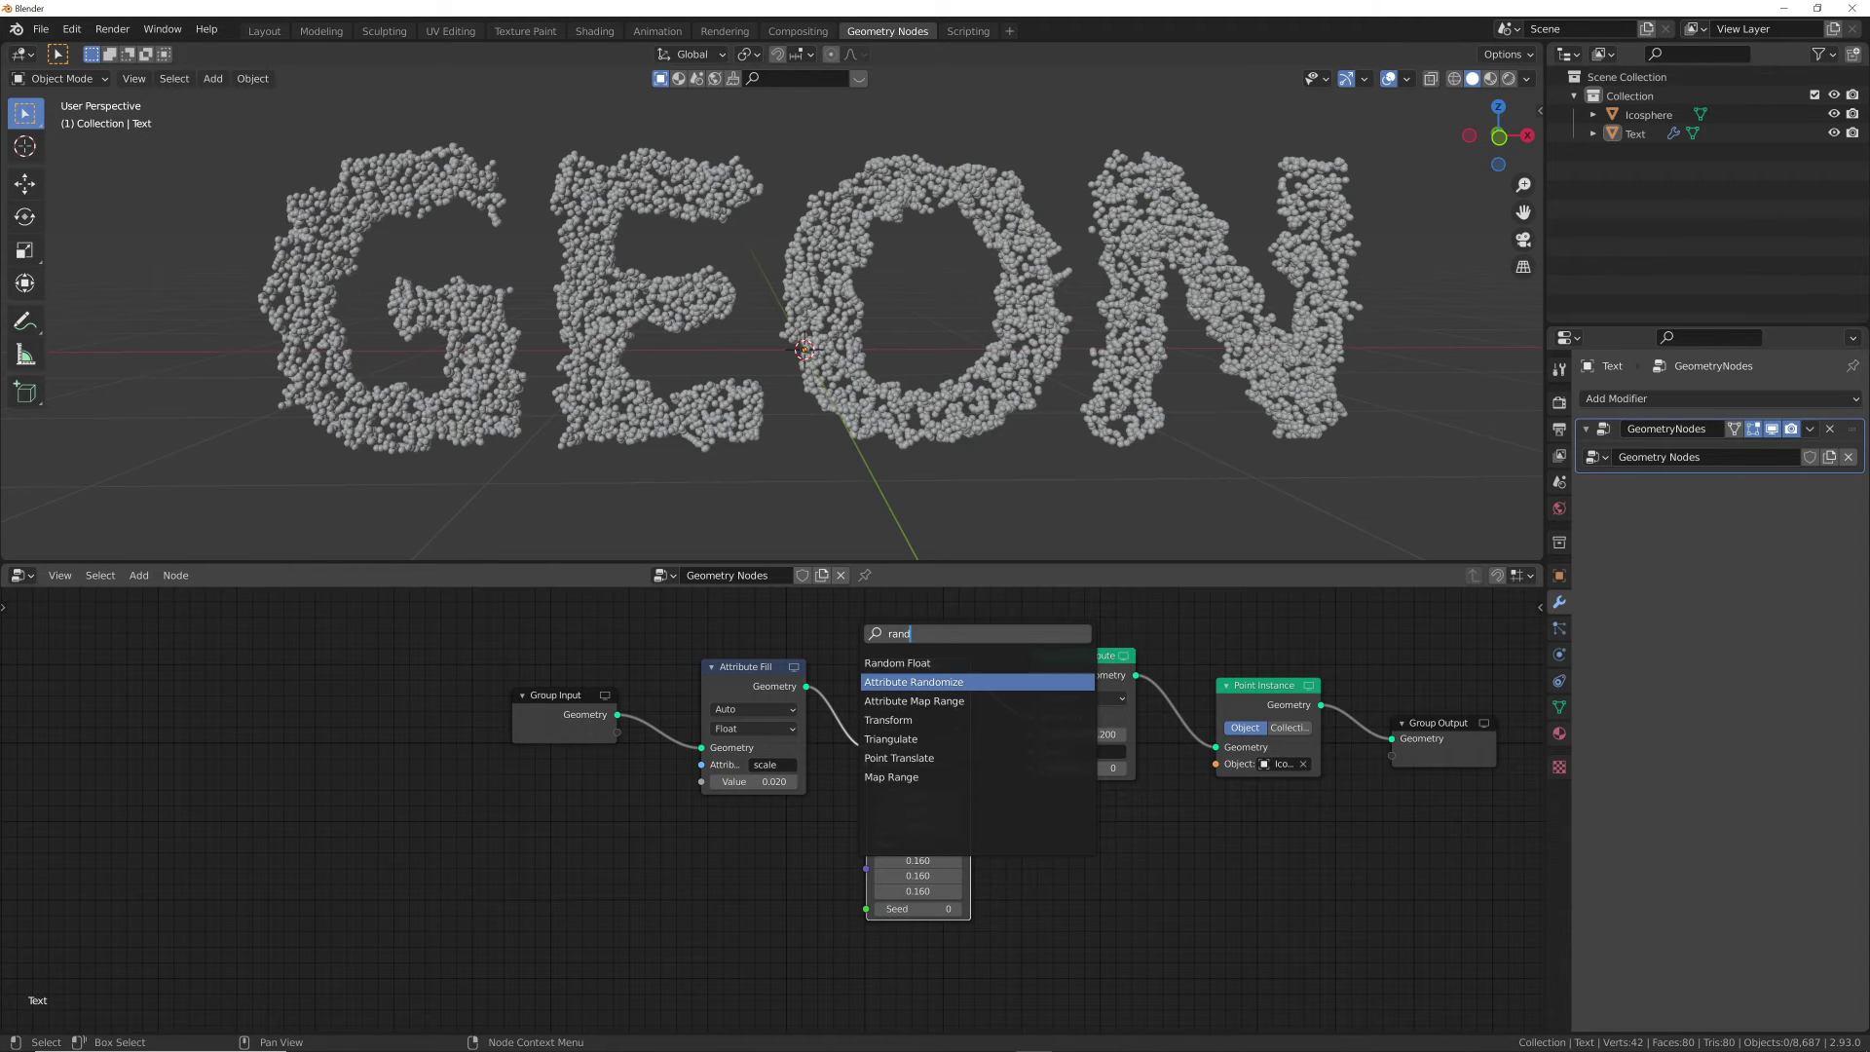
key(Return)
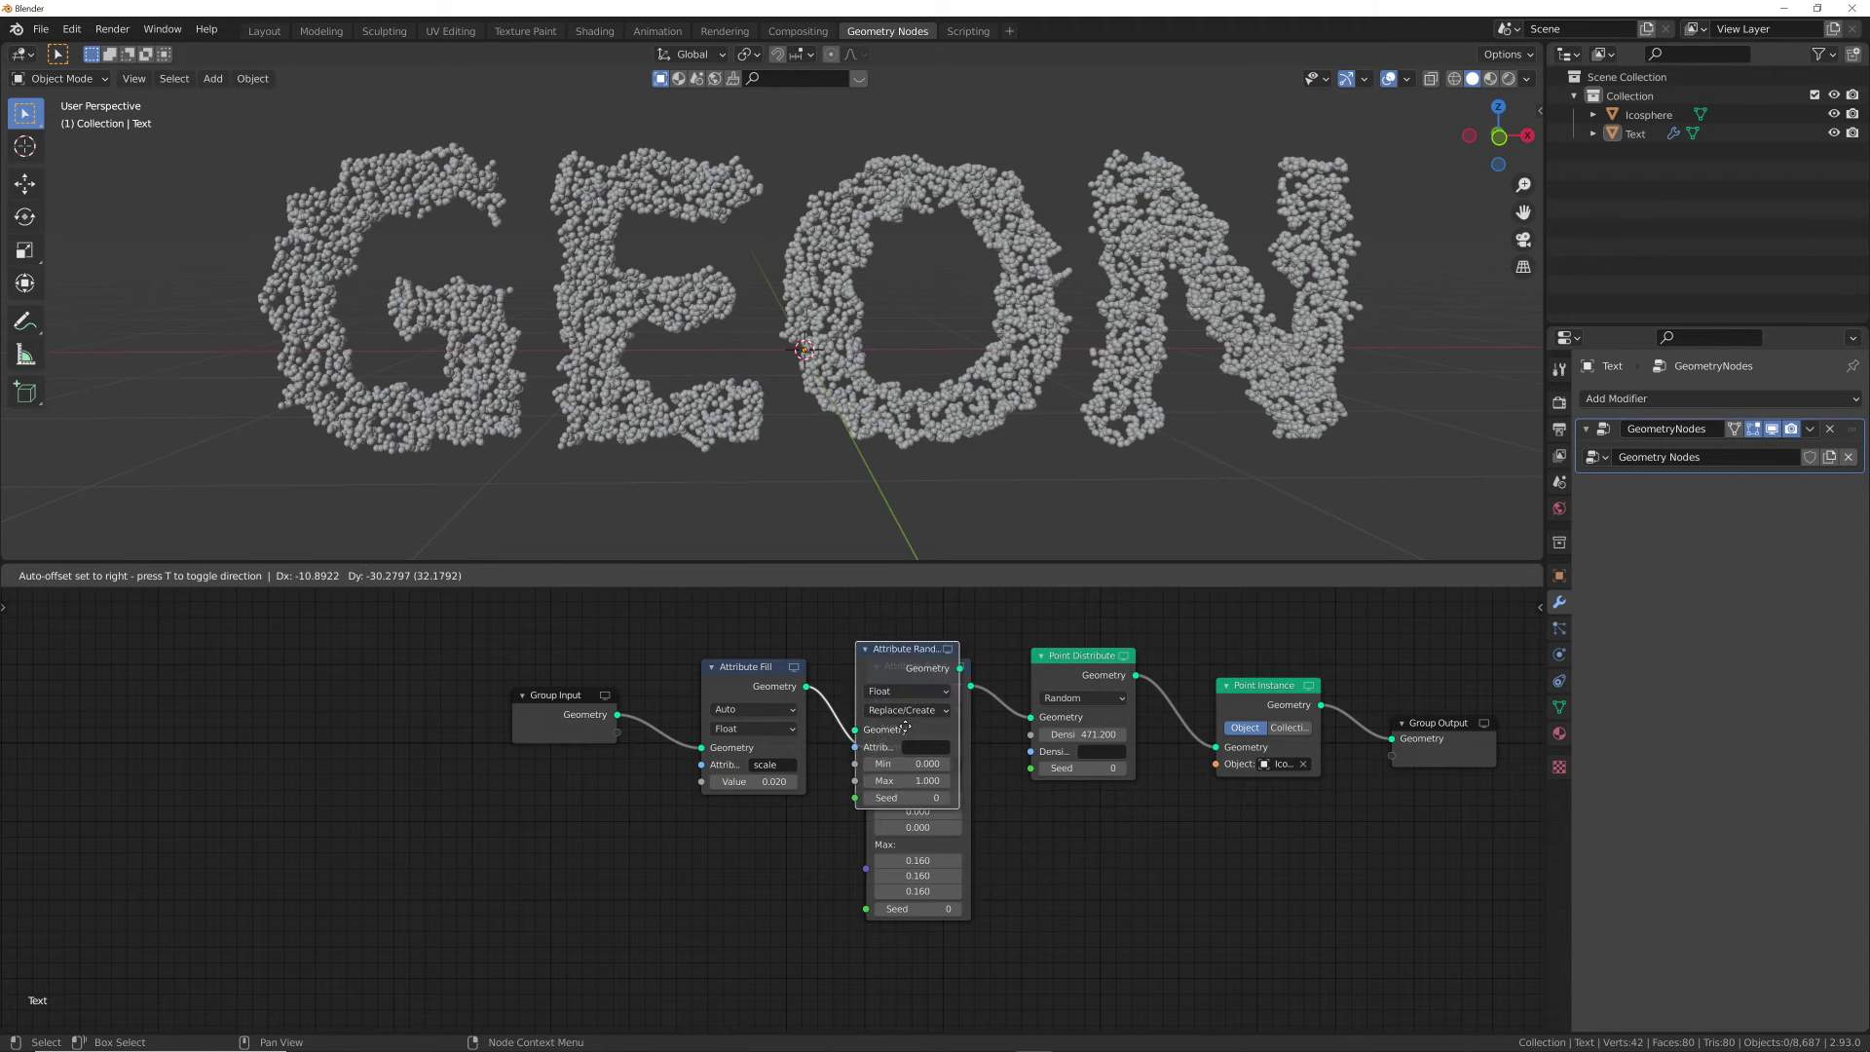
click(1013, 713)
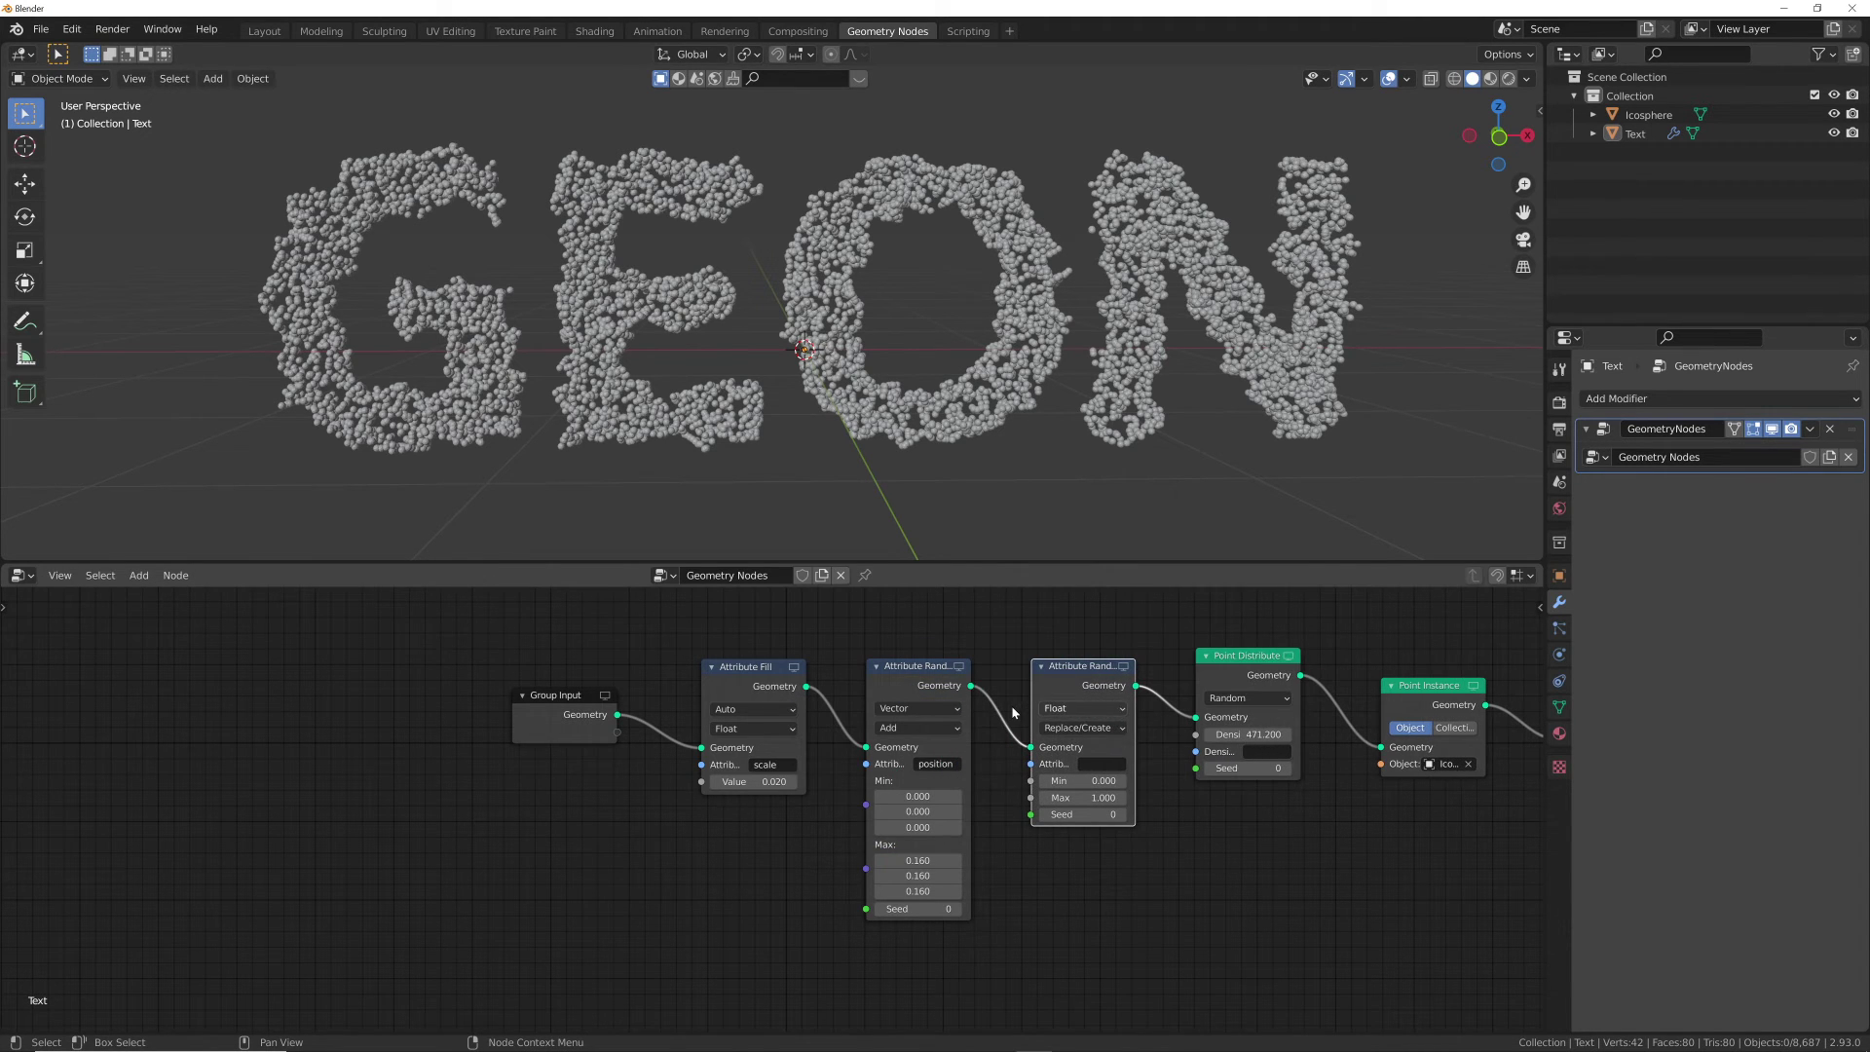
Make the second Attribute Randomize node affect the scale attribute, with a Max of 0.100.
click(1101, 764)
text(scale)
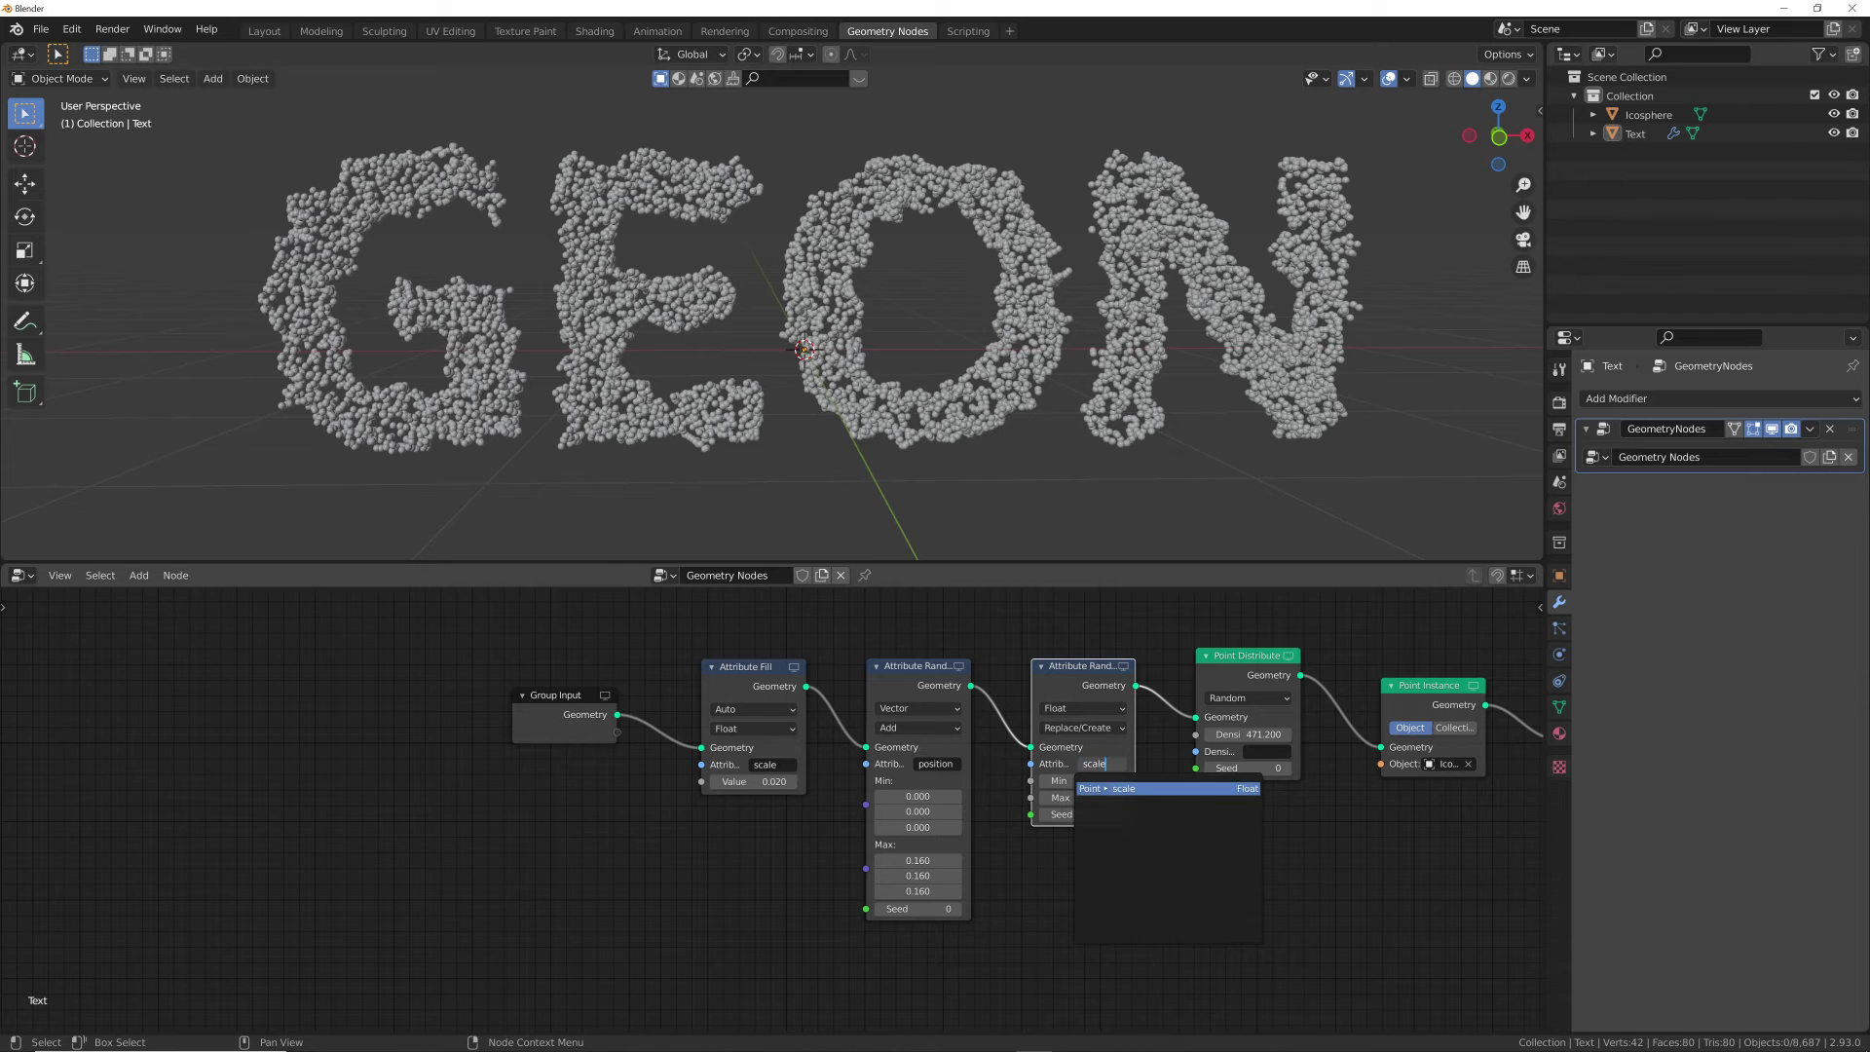
key(Return)
click(1084, 799)
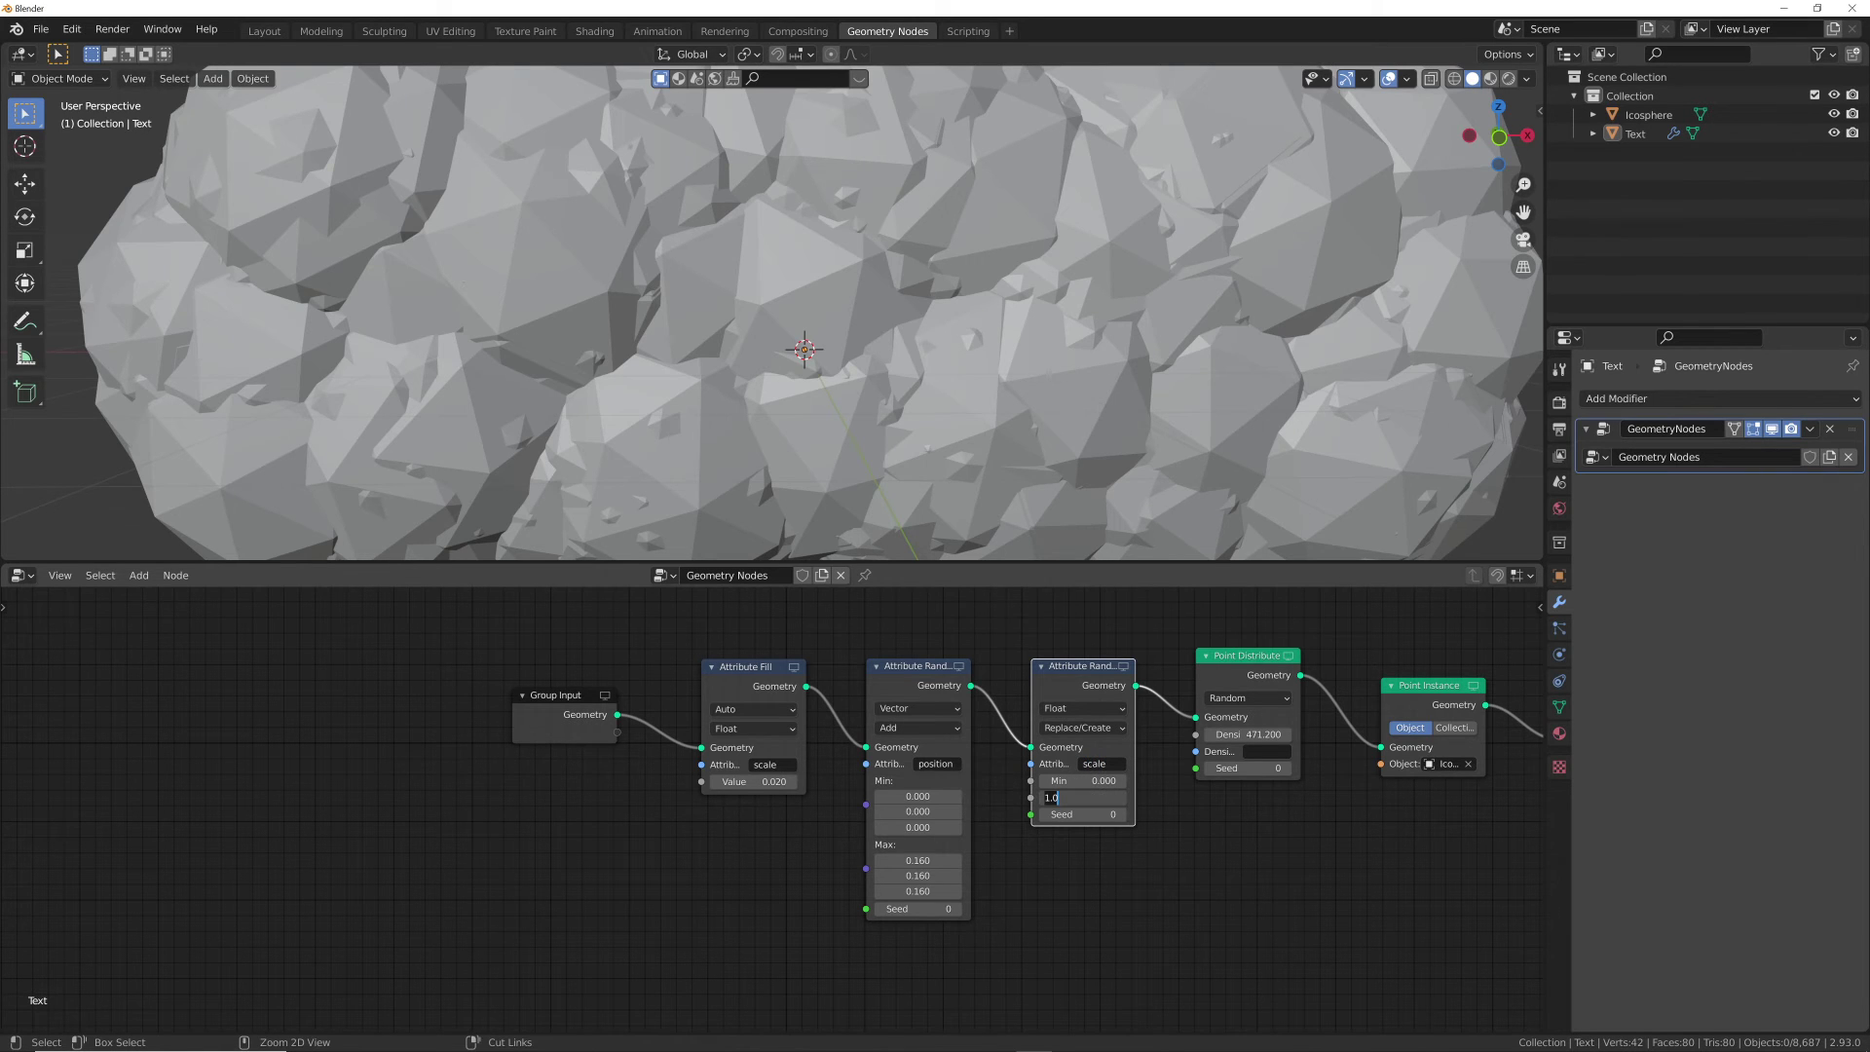
text(0.1)
key(Return)
mouse_move(999, 304)
middle_down()
mouse_move(1076, 339)
mouse_move(1118, 308)
mouse_move(1017, 306)
middle_up()
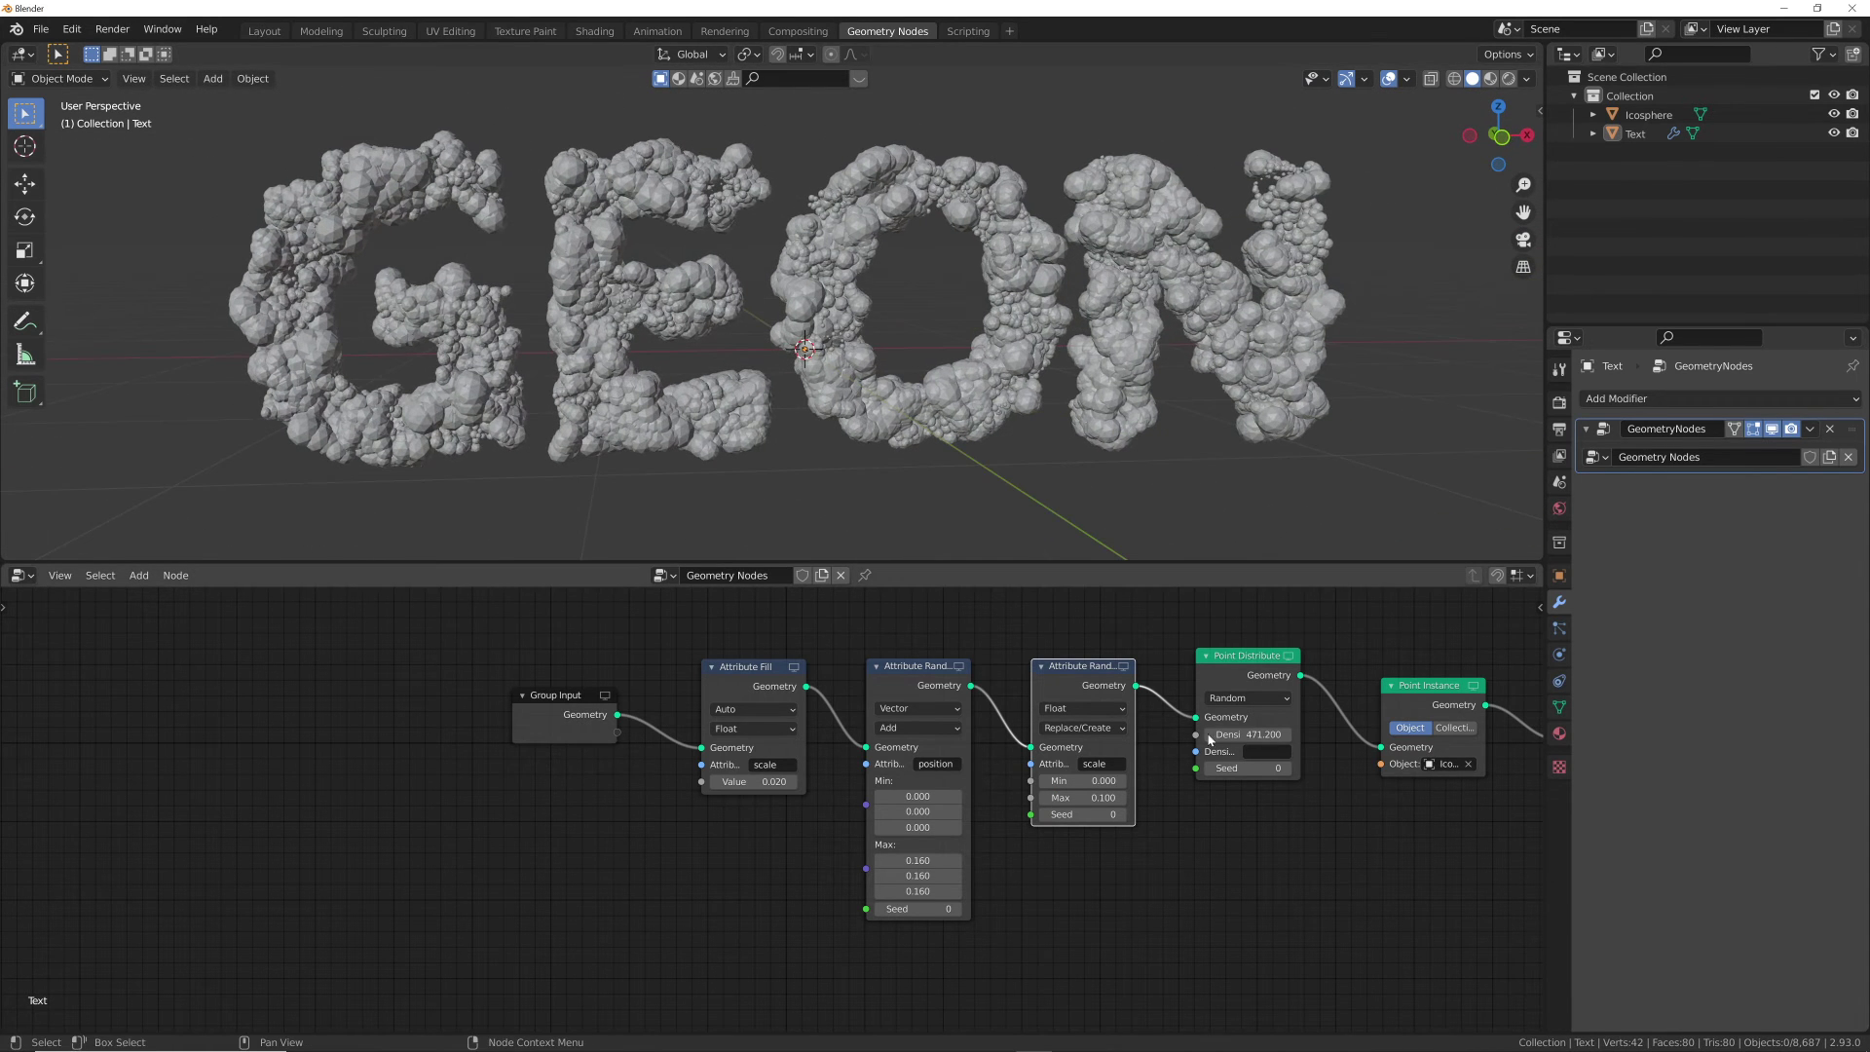
Lower the Point Distribute density to 73.800 and raise the scale randomization's Max to 0.2.
drag(1209, 740, 1086, 740)
click(1081, 797)
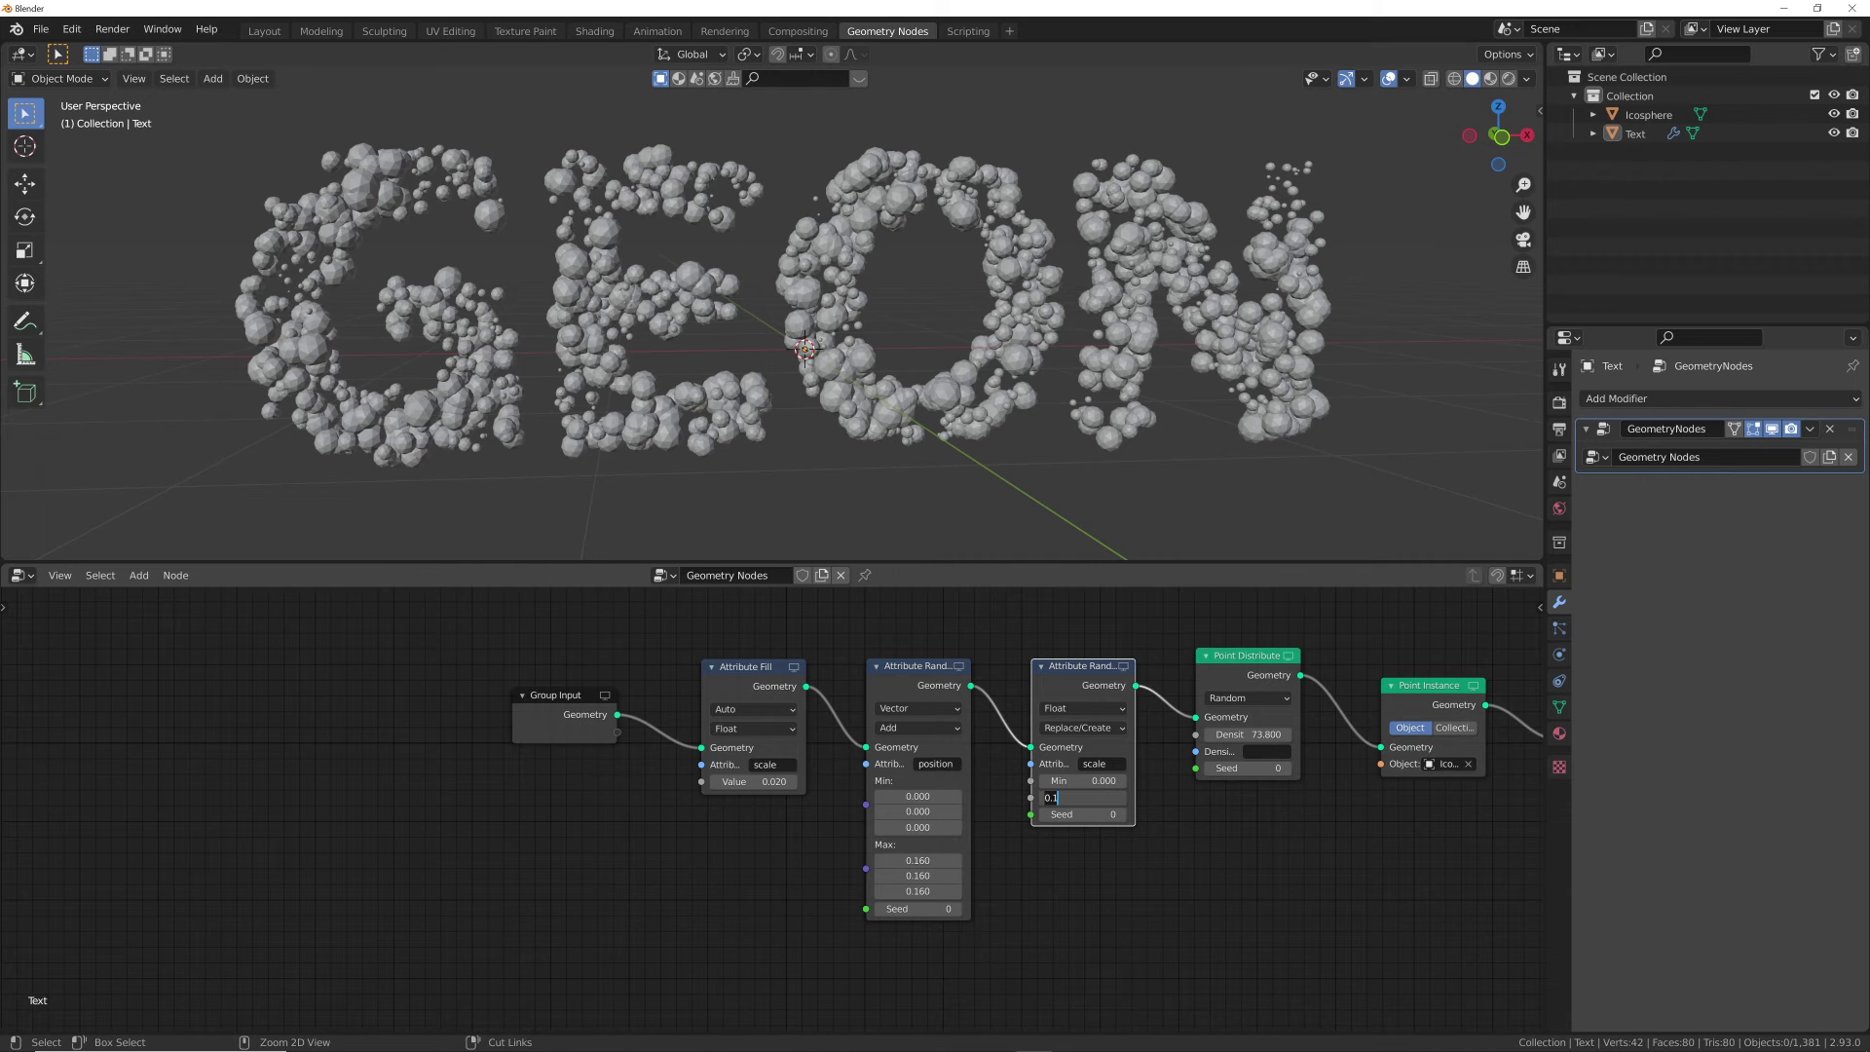
text(0.1)
key(BackSpace)
text(2)
key(Return)
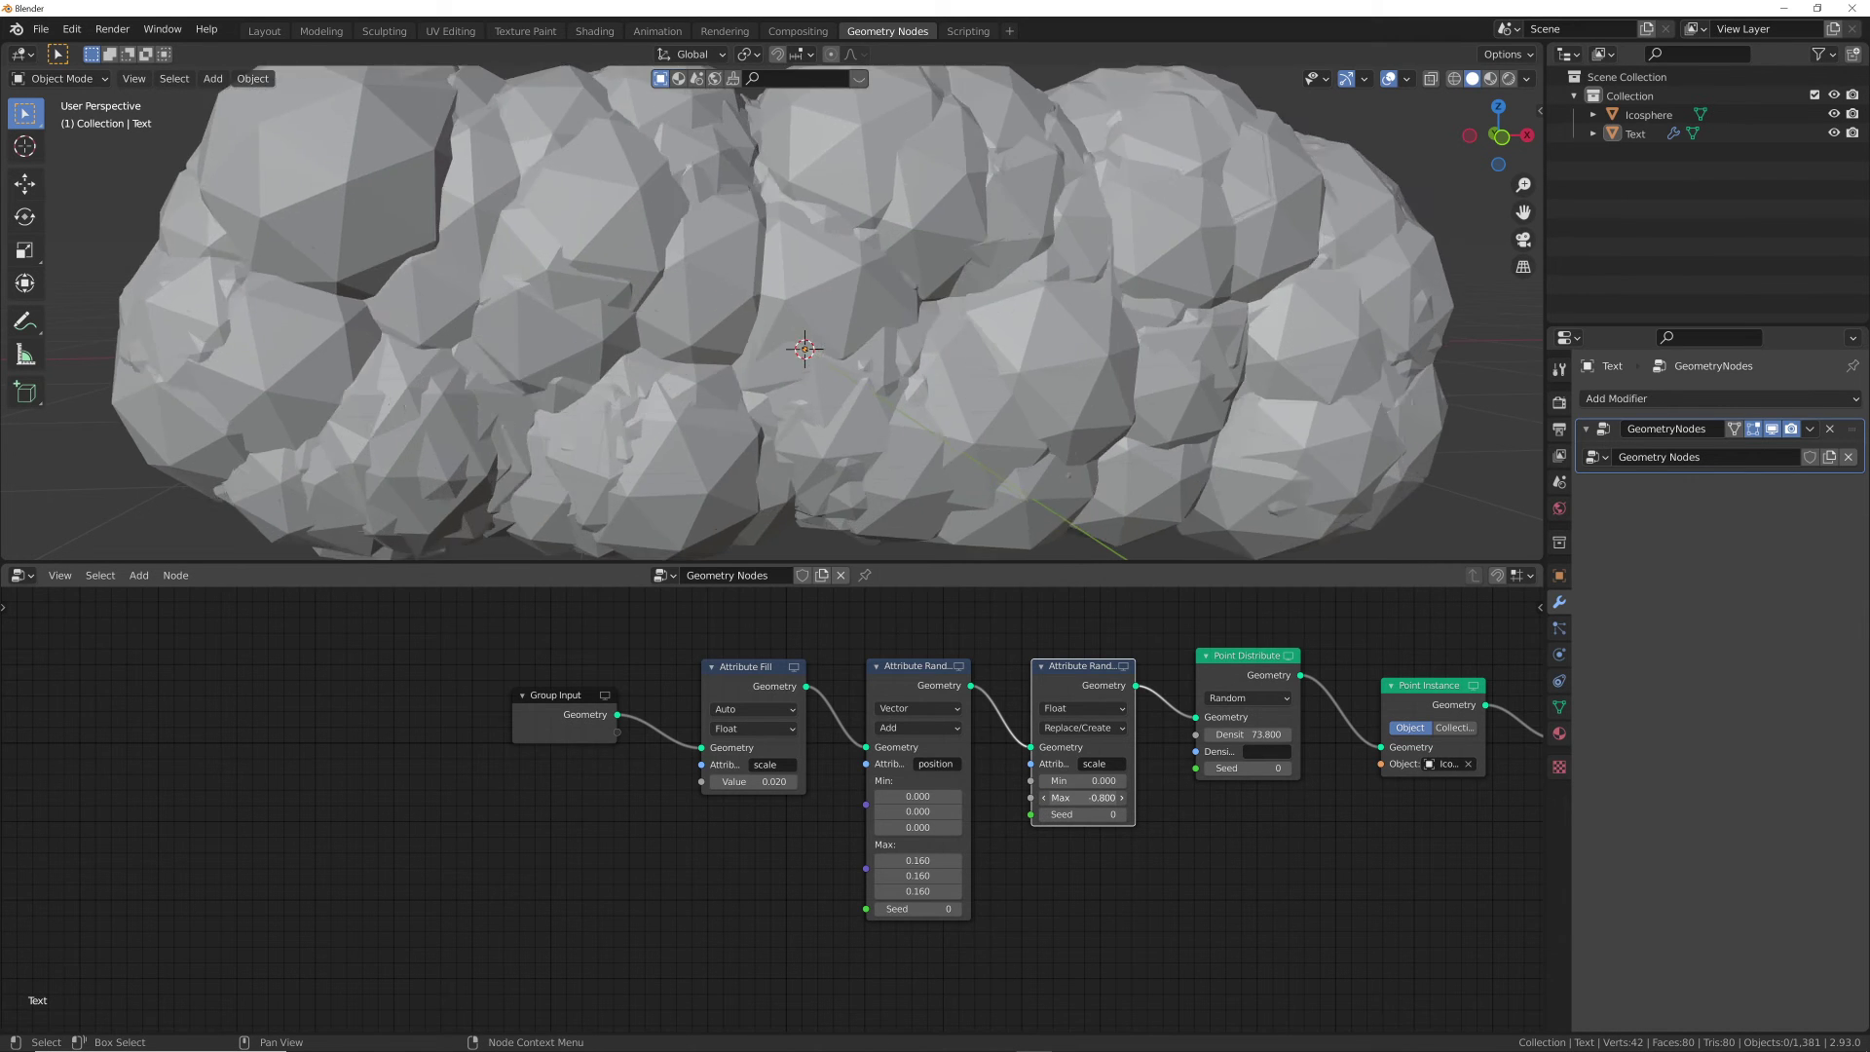
Set the scale randomization's Max to 0.050 and check the varied icosphere sizes on the letters.
click(1081, 798)
text(0.05)
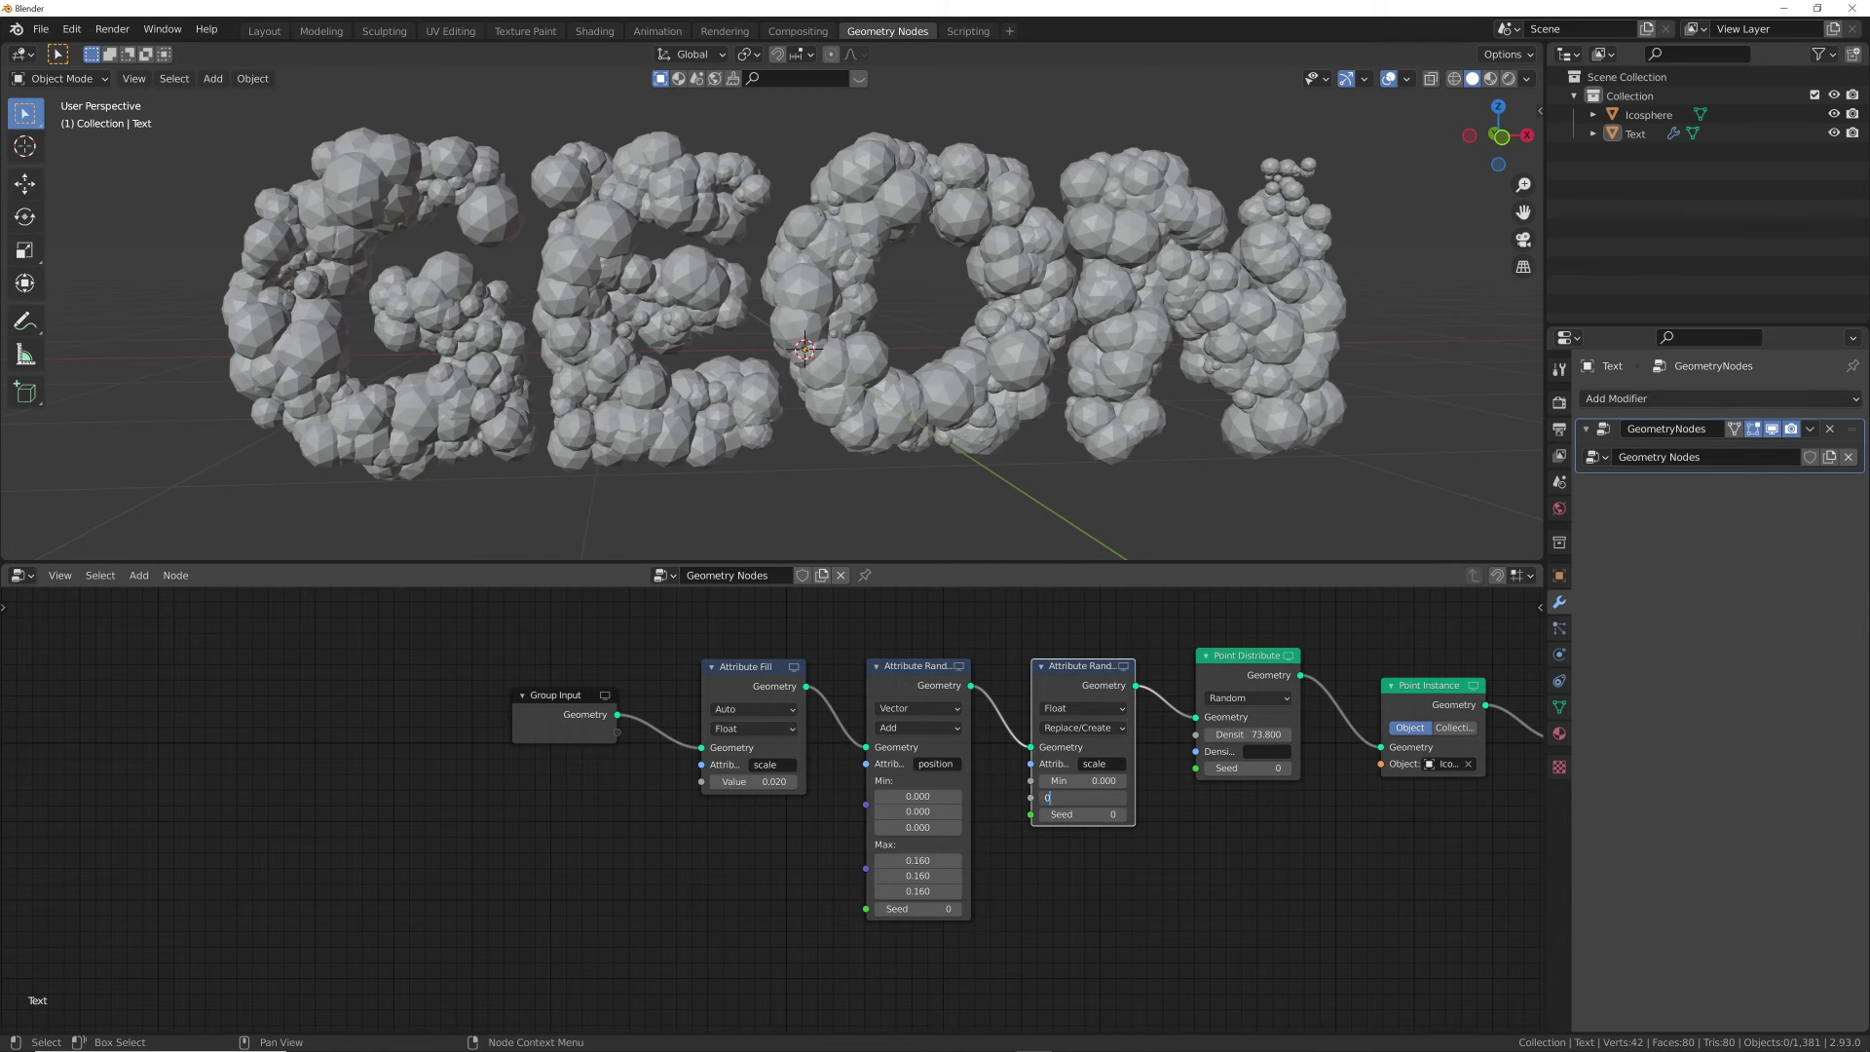
key(Return)
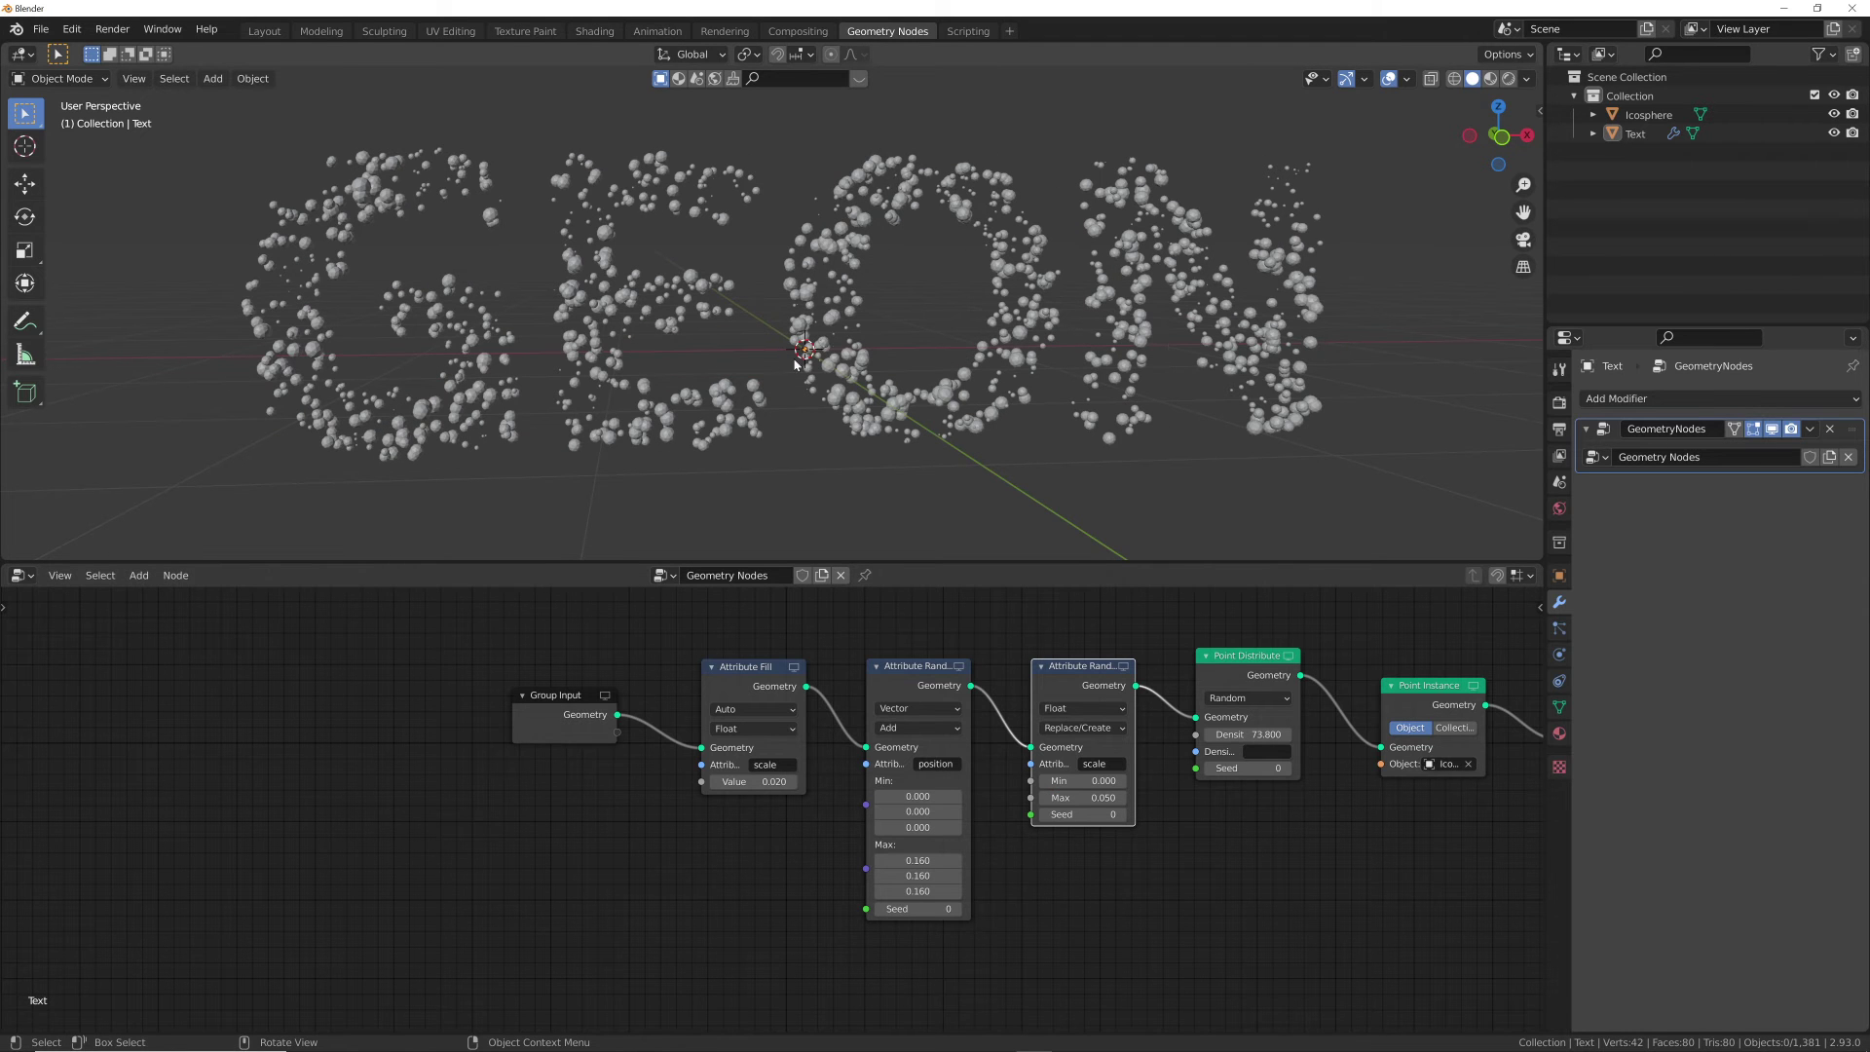
middle_drag(806, 334, 878, 317)
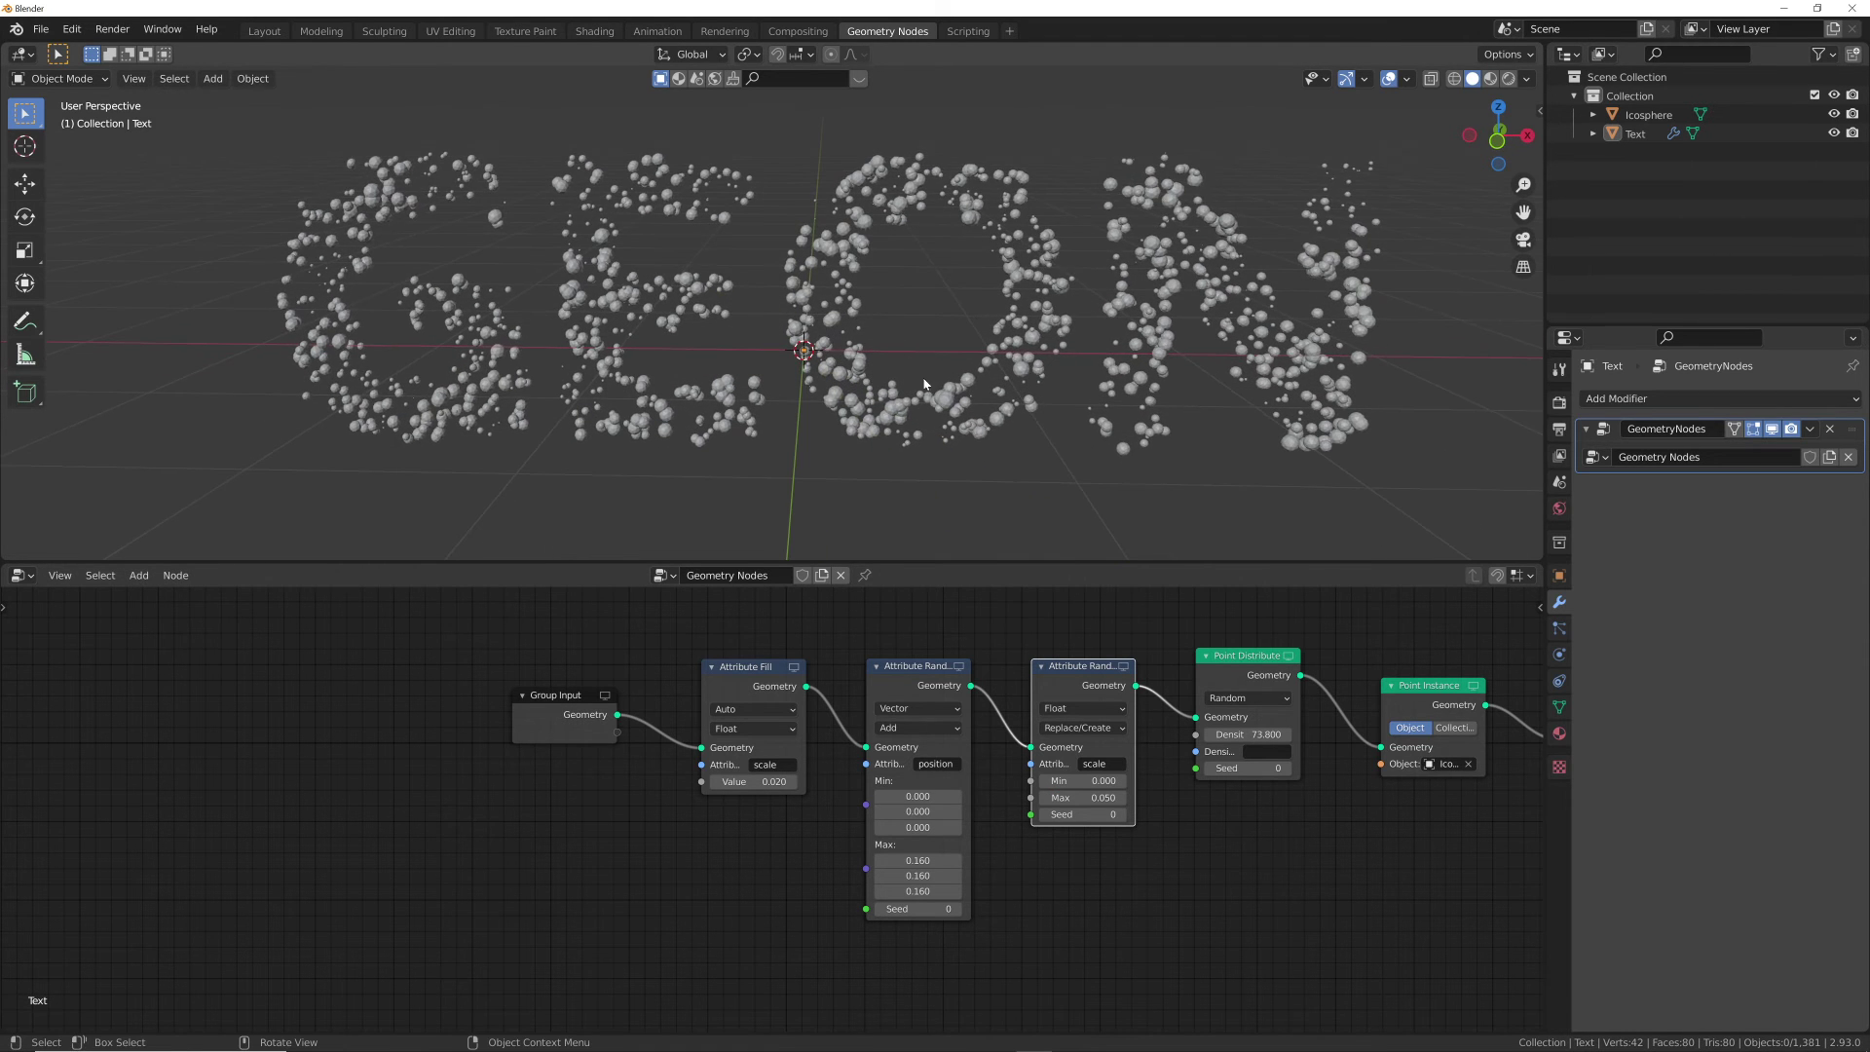
Examine the scattered icospheres on the GEON letters from several angles and close up, along with the complete node chain.
scroll(942, 389, down, 3)
middle_drag(958, 396, 971, 388)
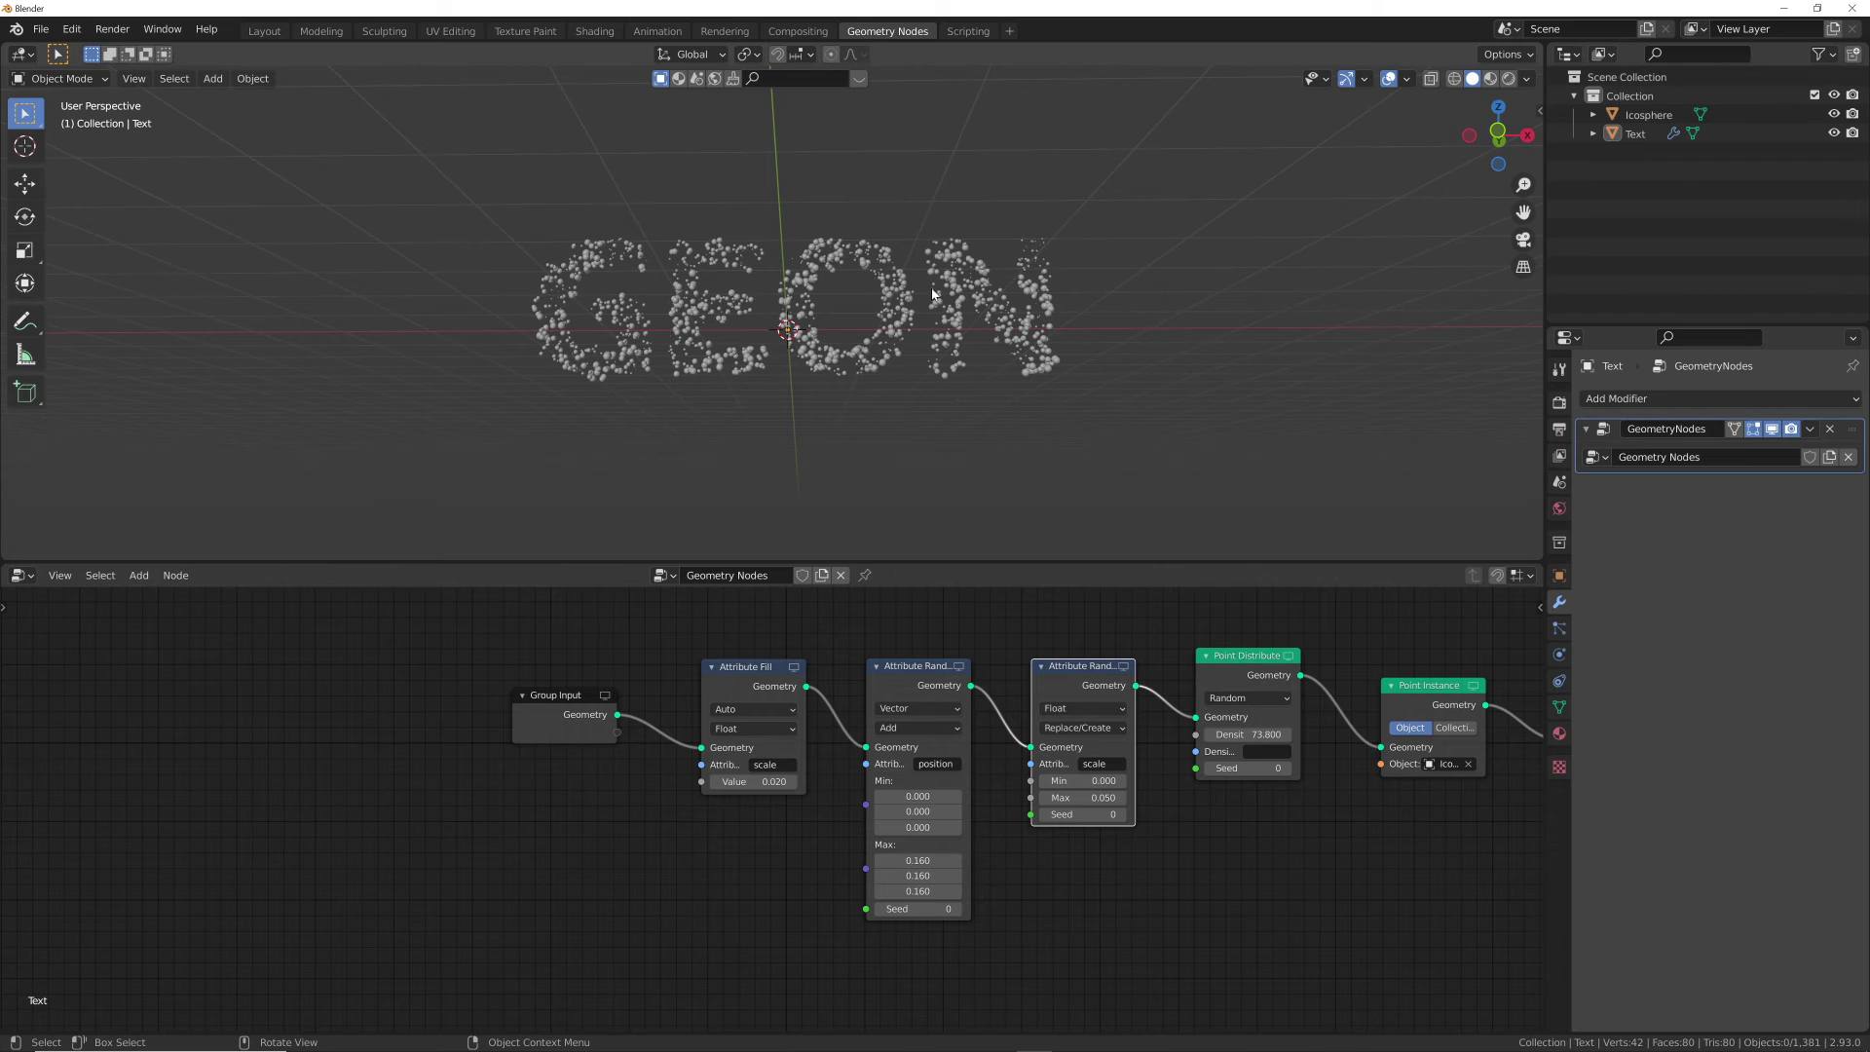
scroll(933, 300, up, 3)
middle_drag(933, 302, 937, 314)
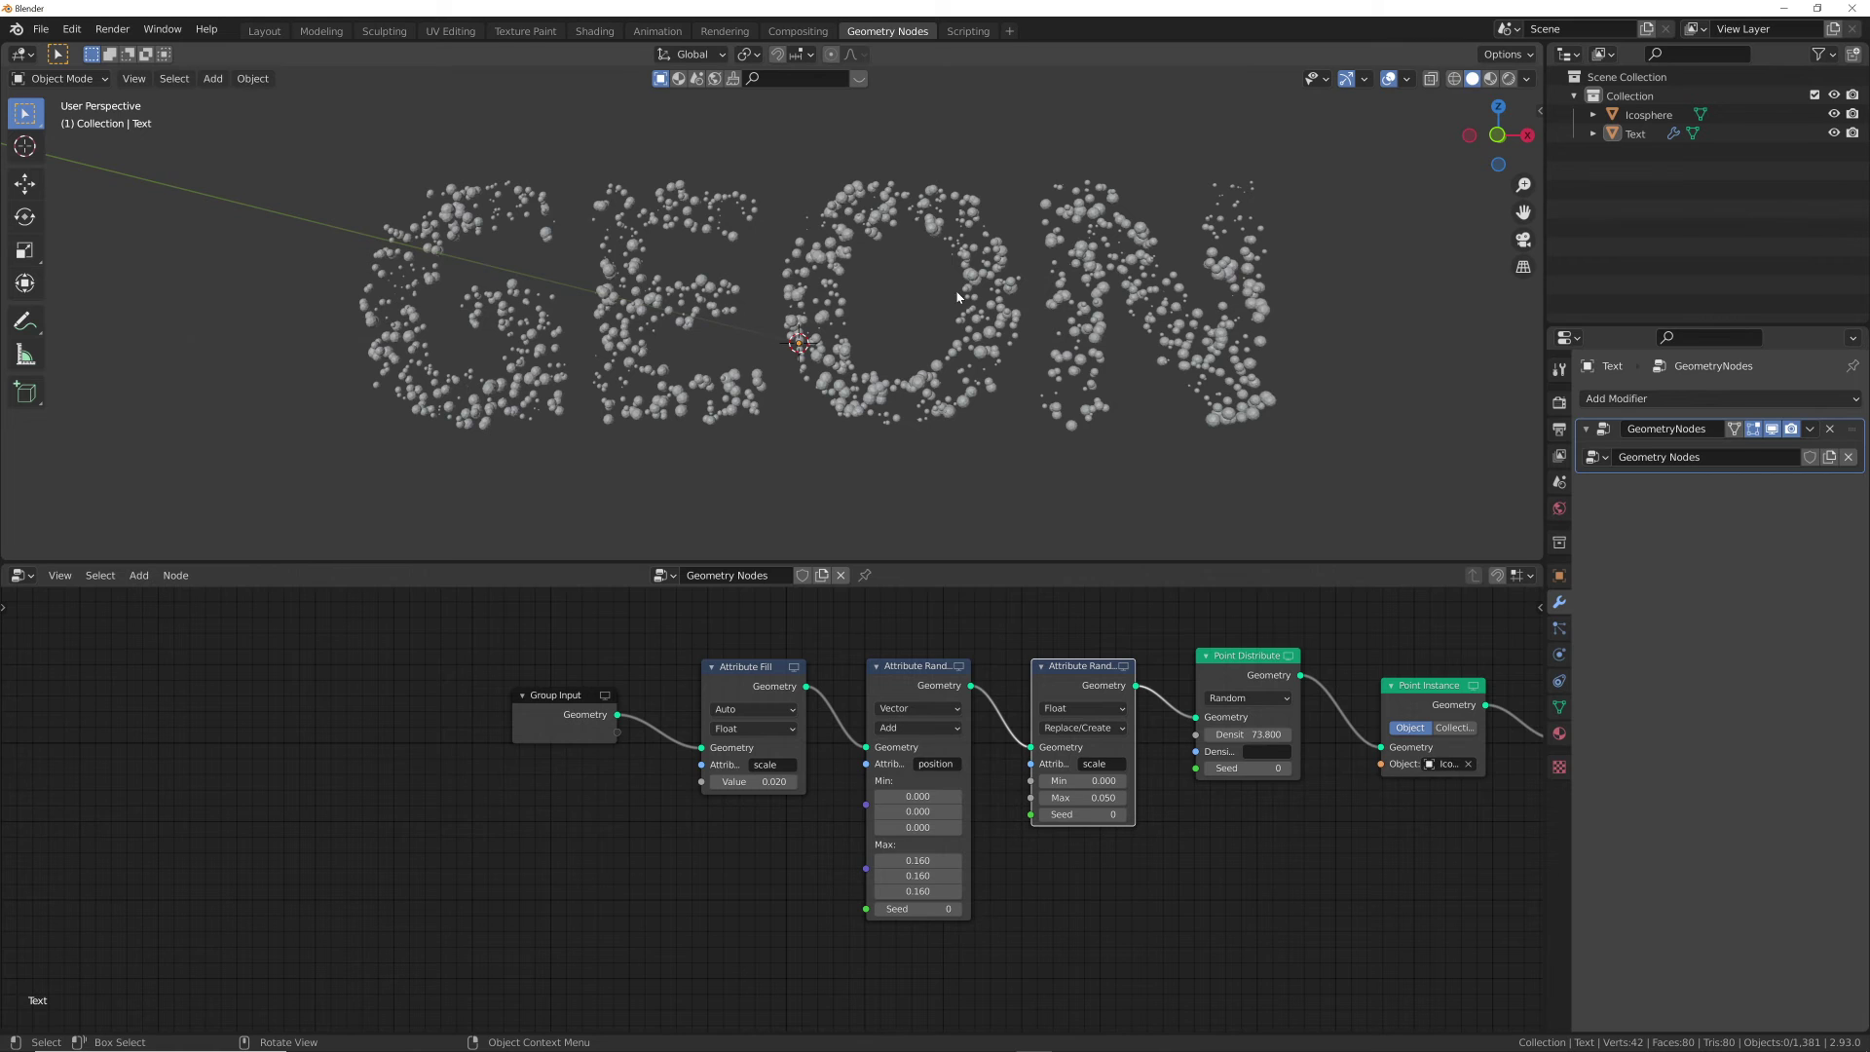
middle_drag(1260, 770, 1026, 811)
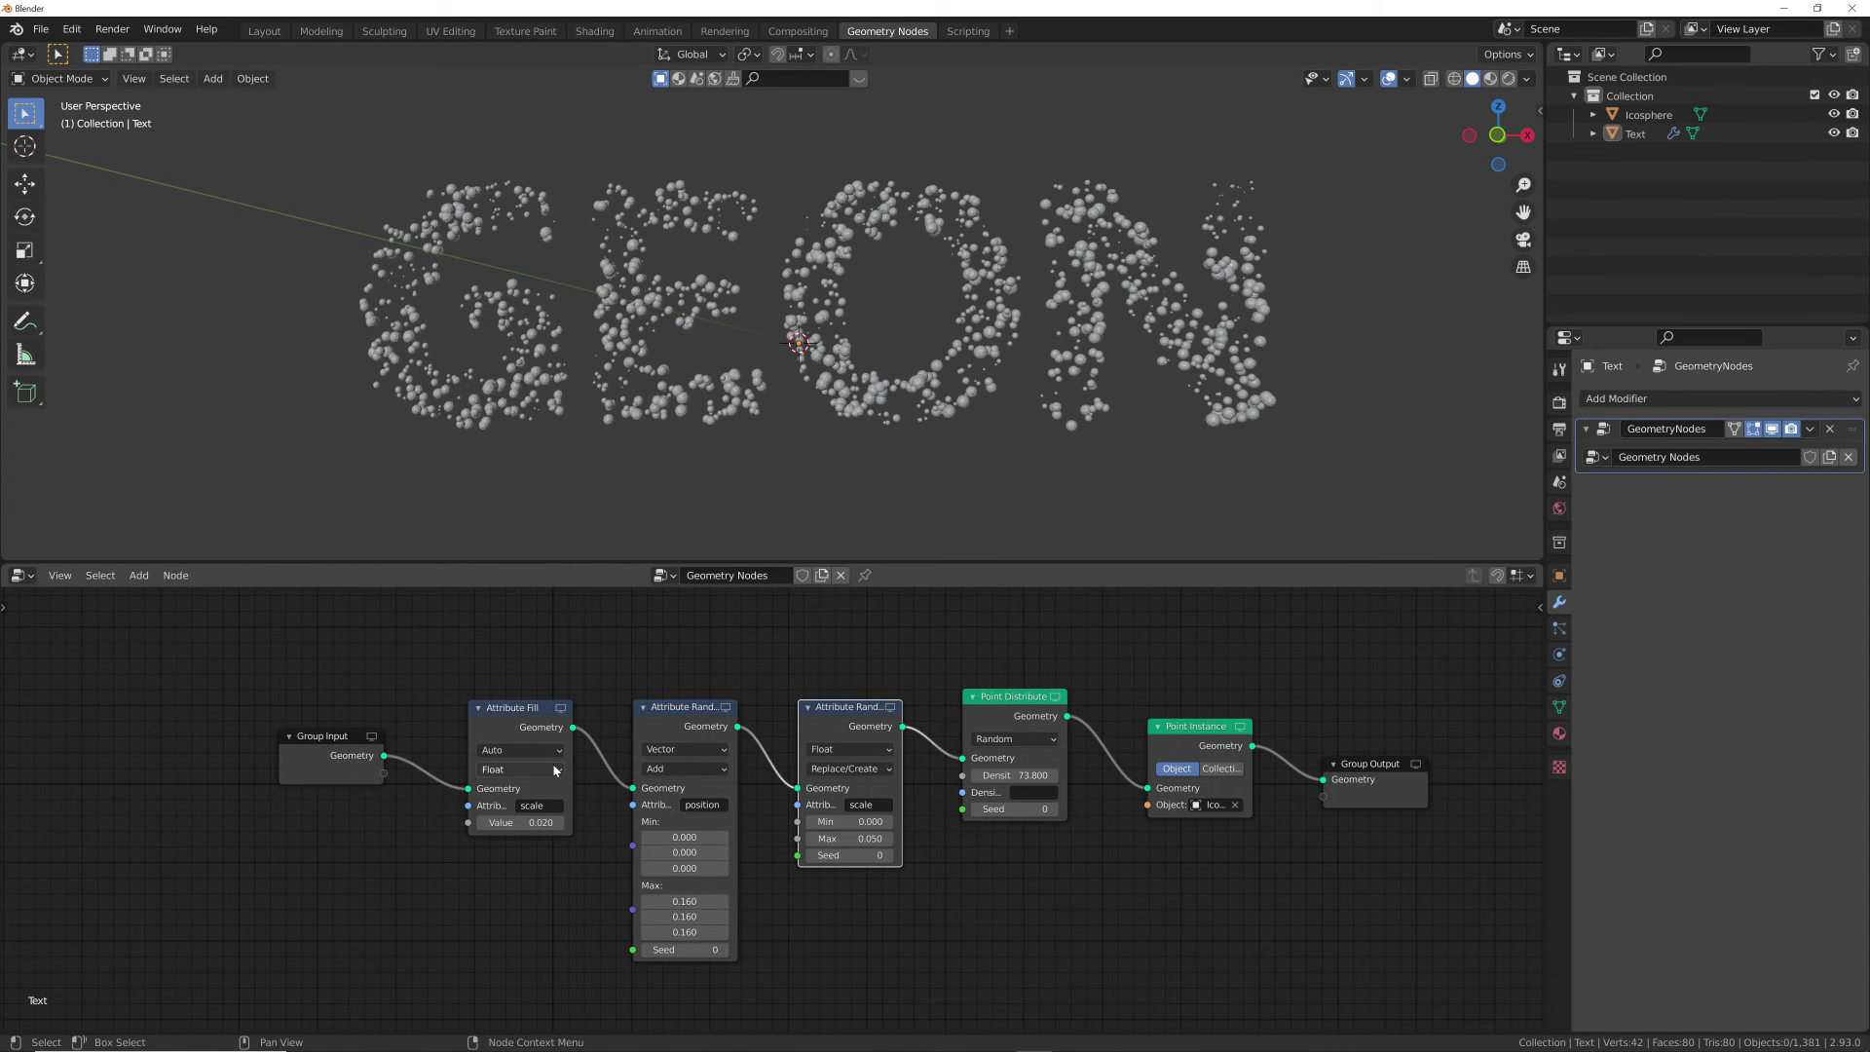
middle_drag(769, 347, 759, 399)
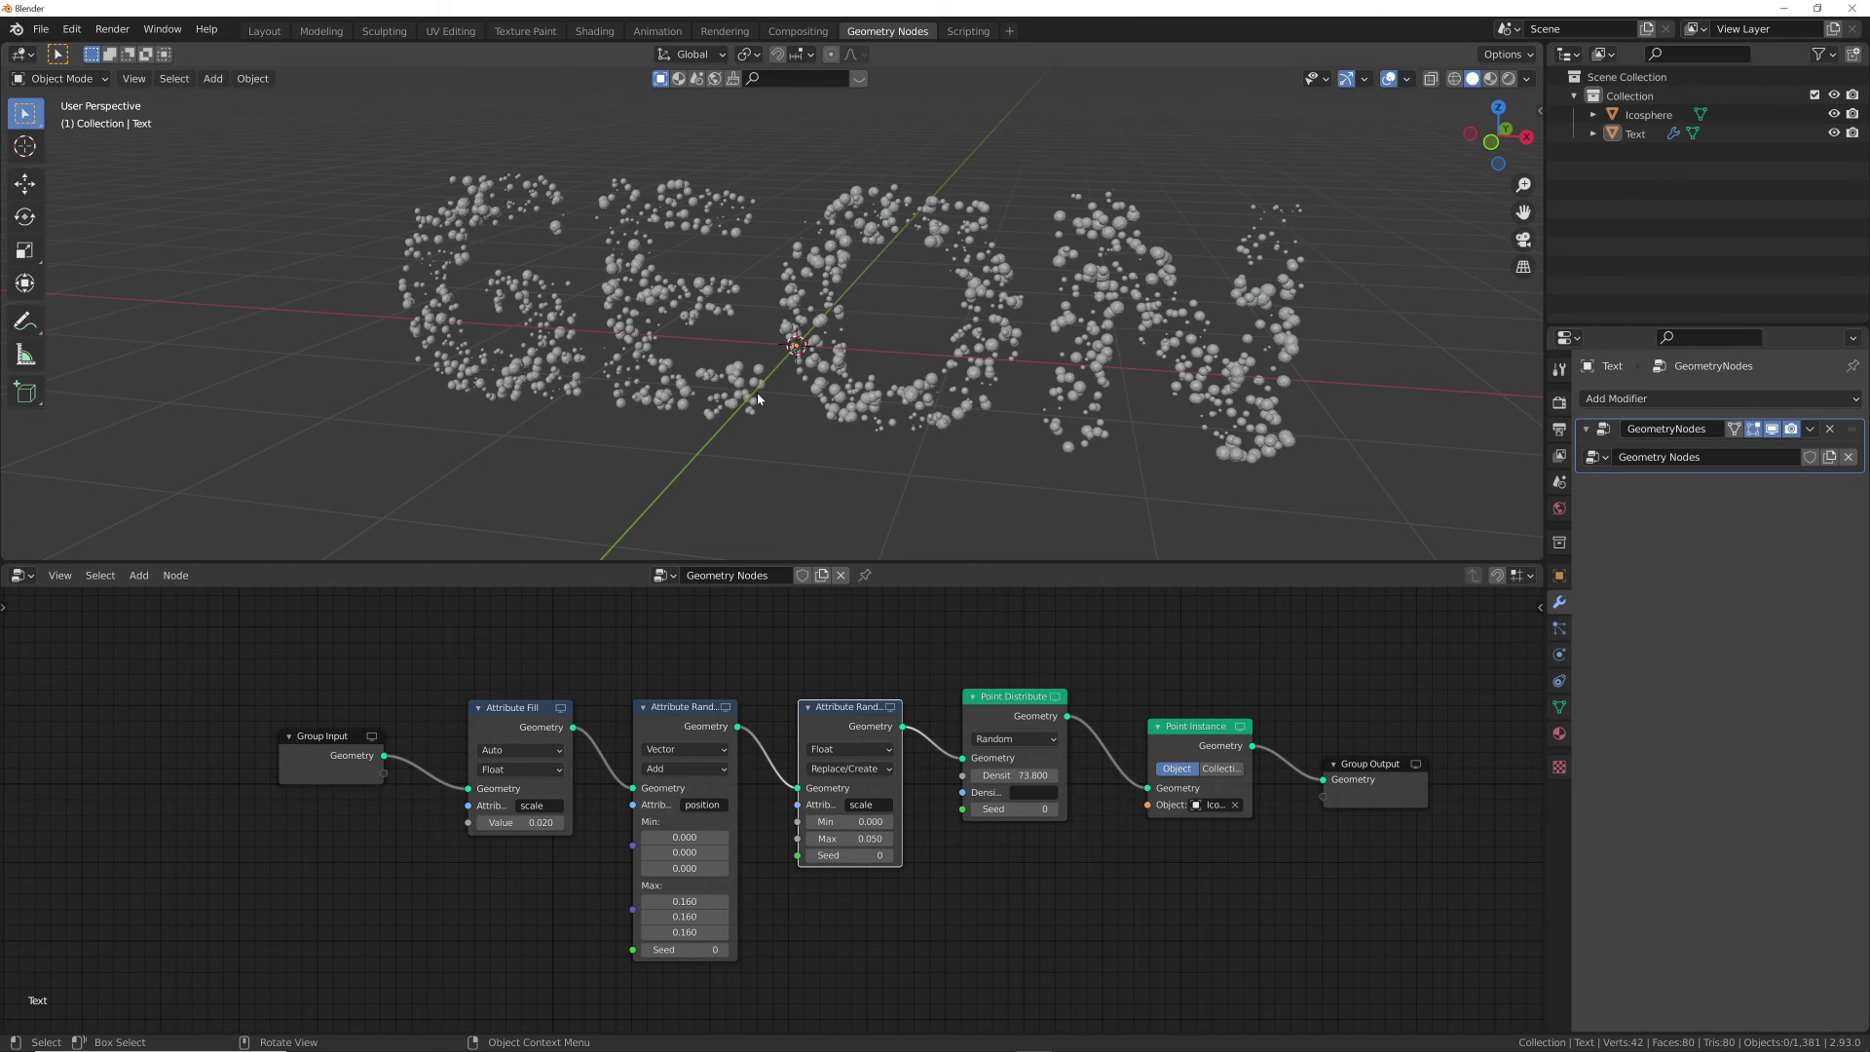
scroll(1048, 311, up, 6)
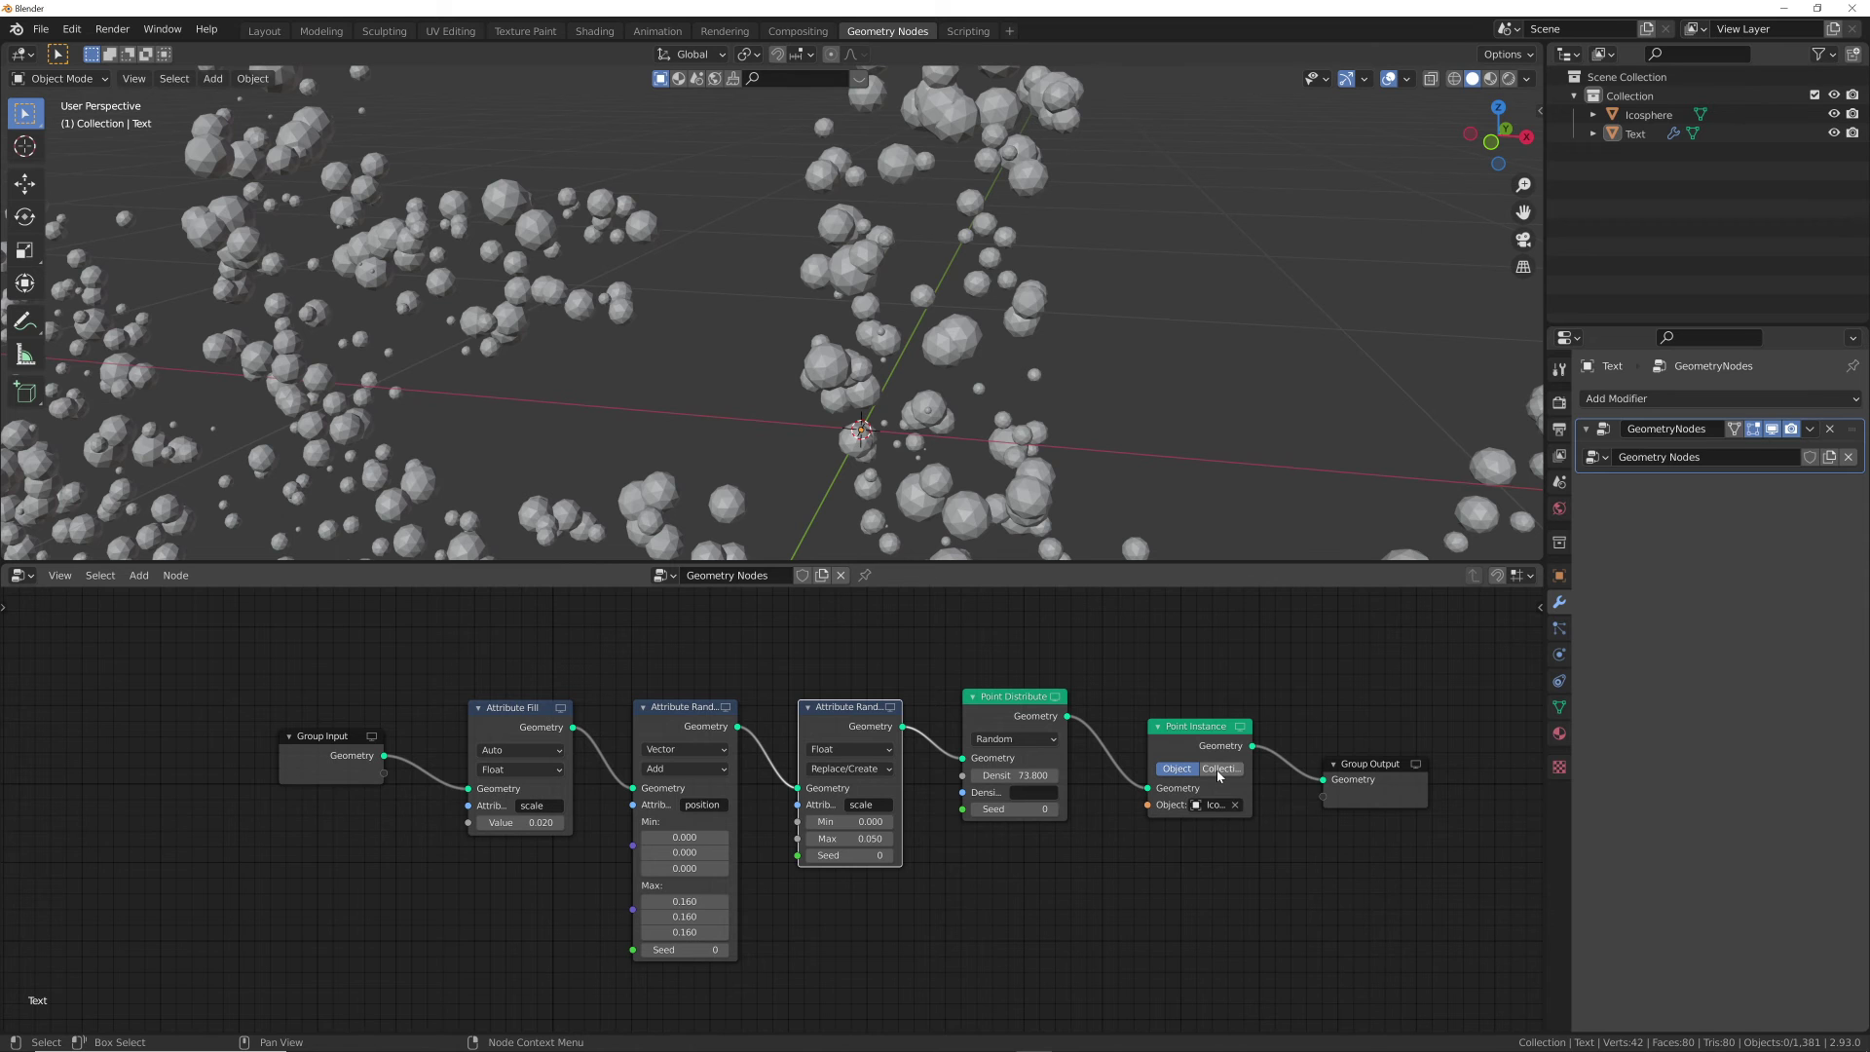
scroll(1000, 320, down, 7)
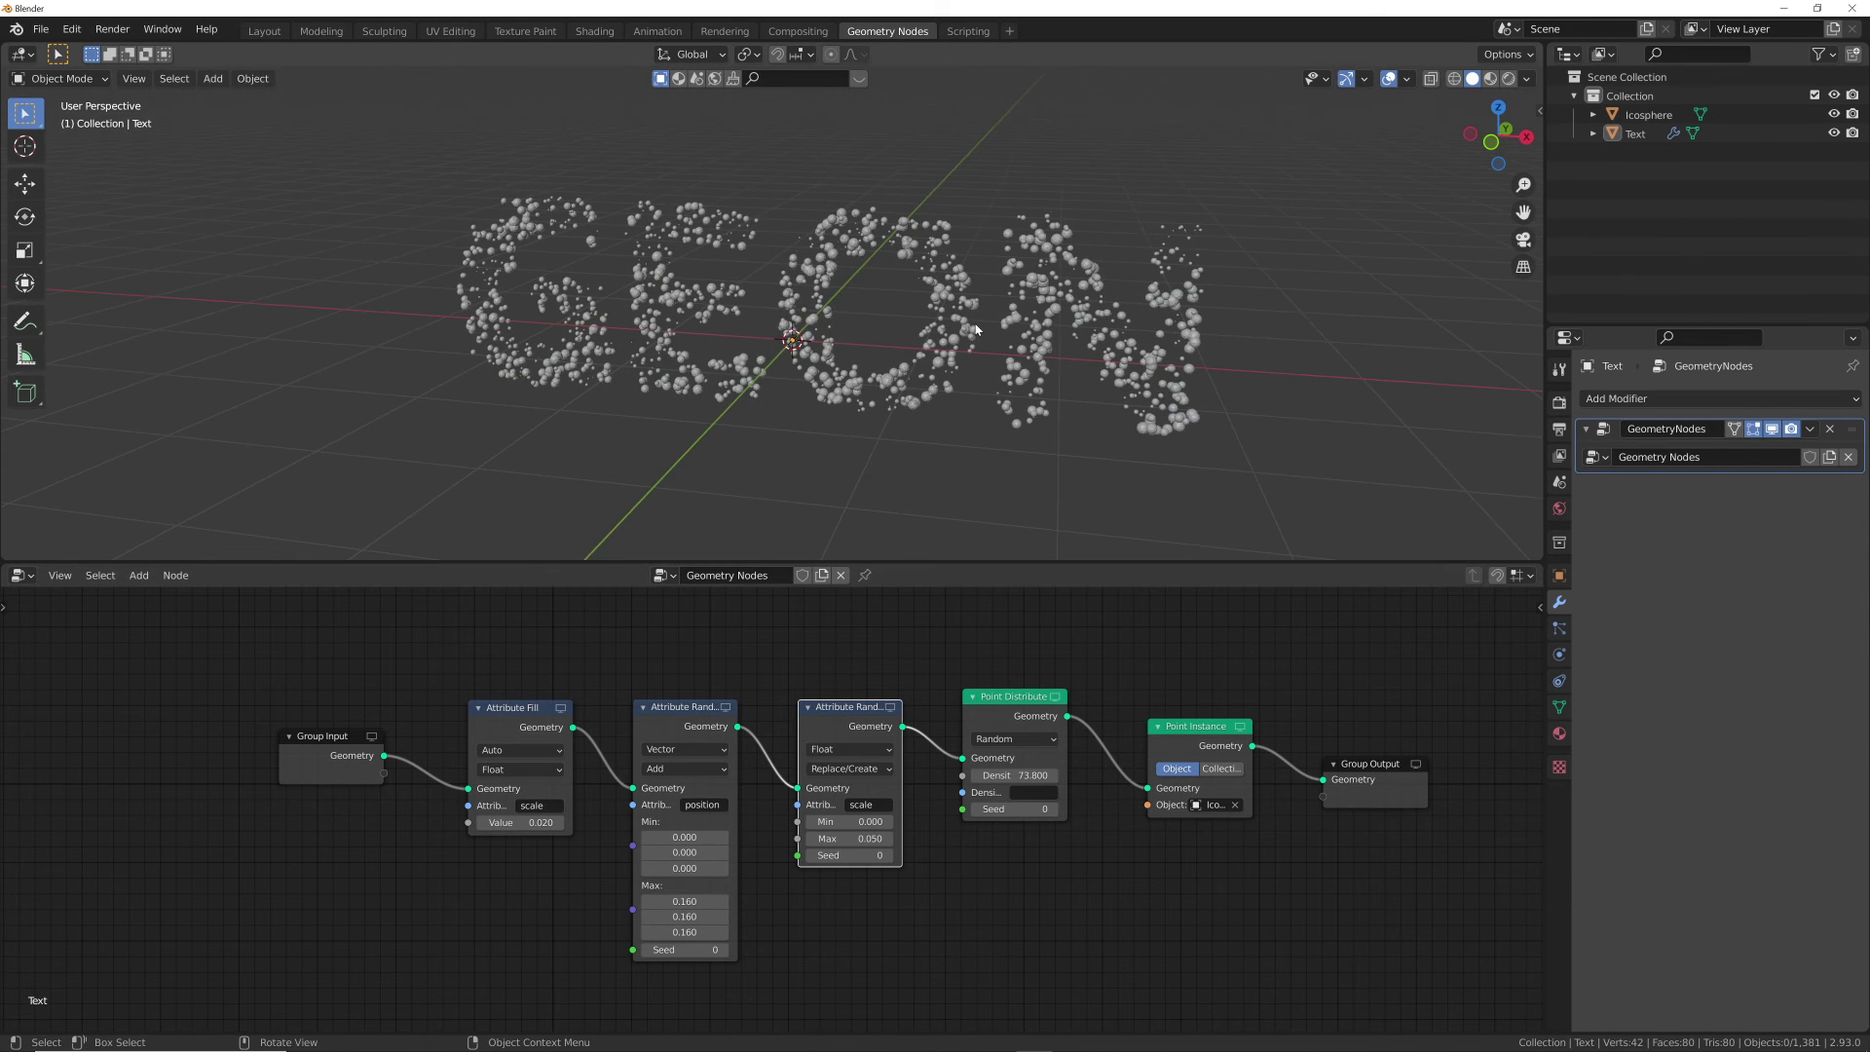
middle_drag(998, 322, 1041, 340)
middle_drag(626, 349, 805, 384)
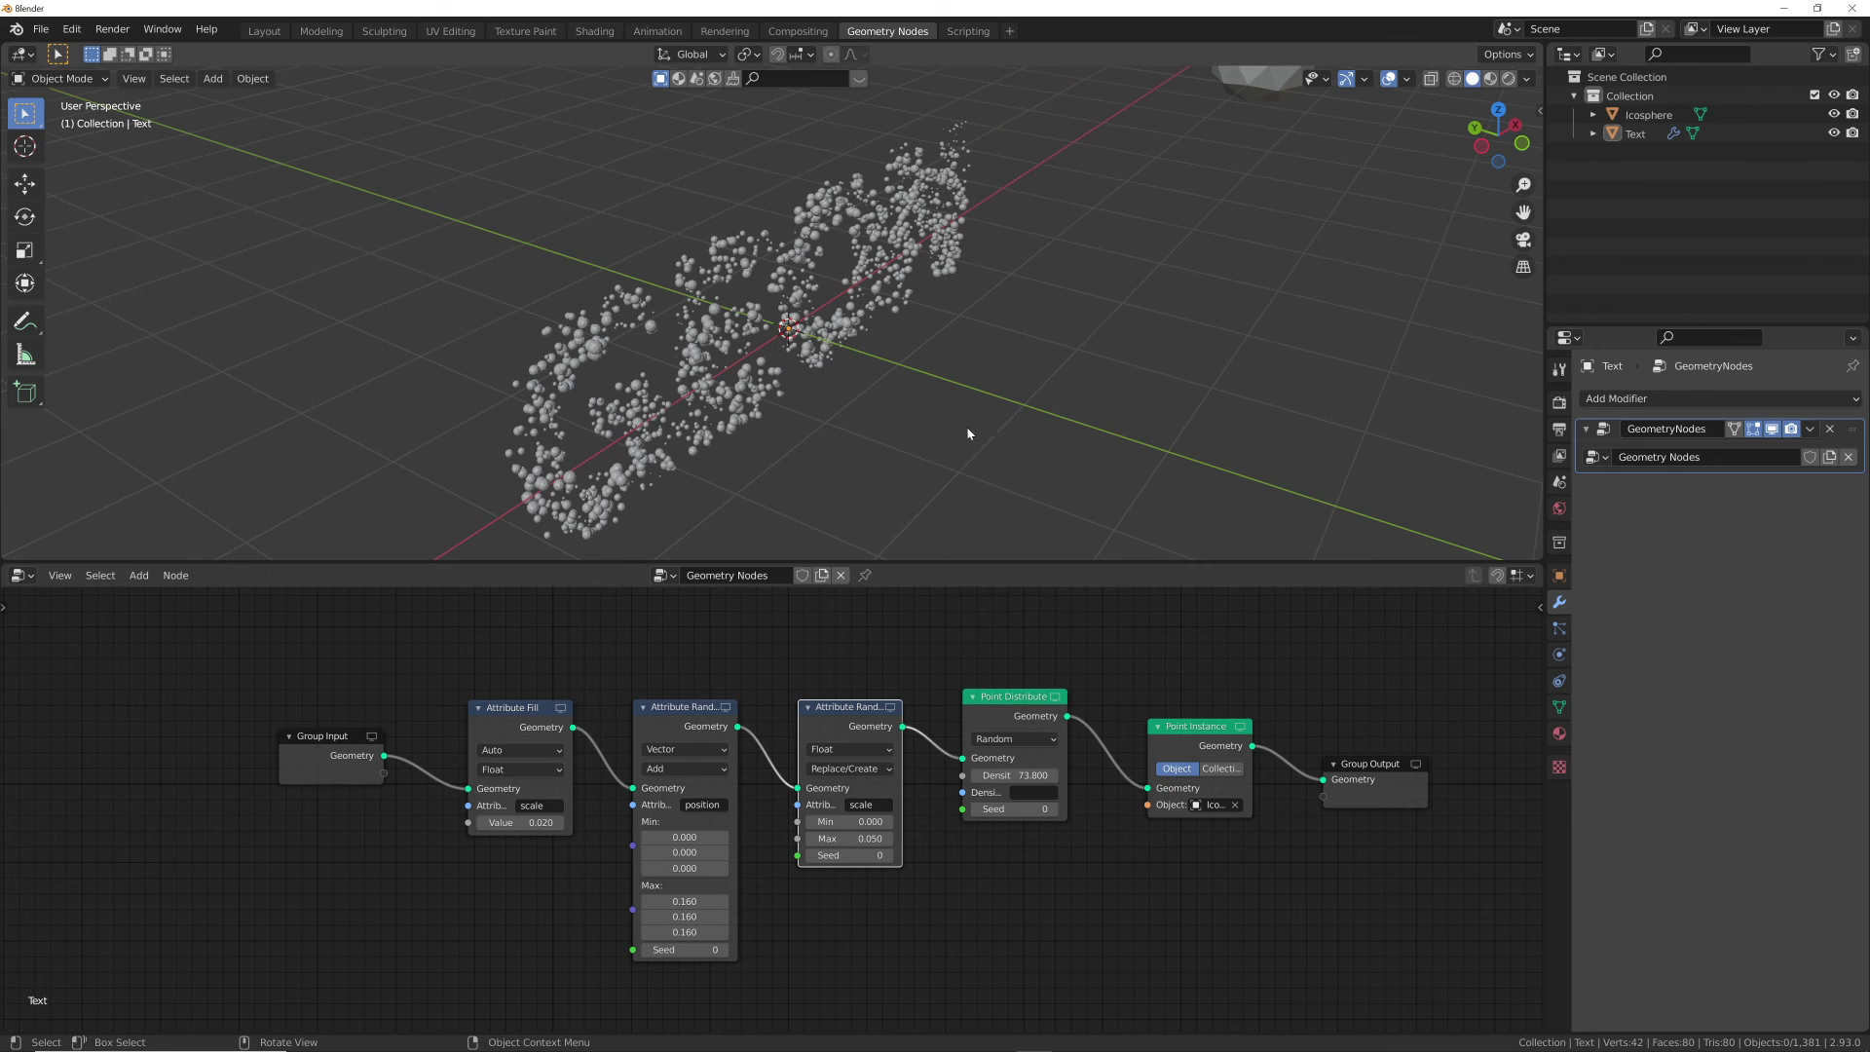
middle_drag(968, 433, 917, 415)
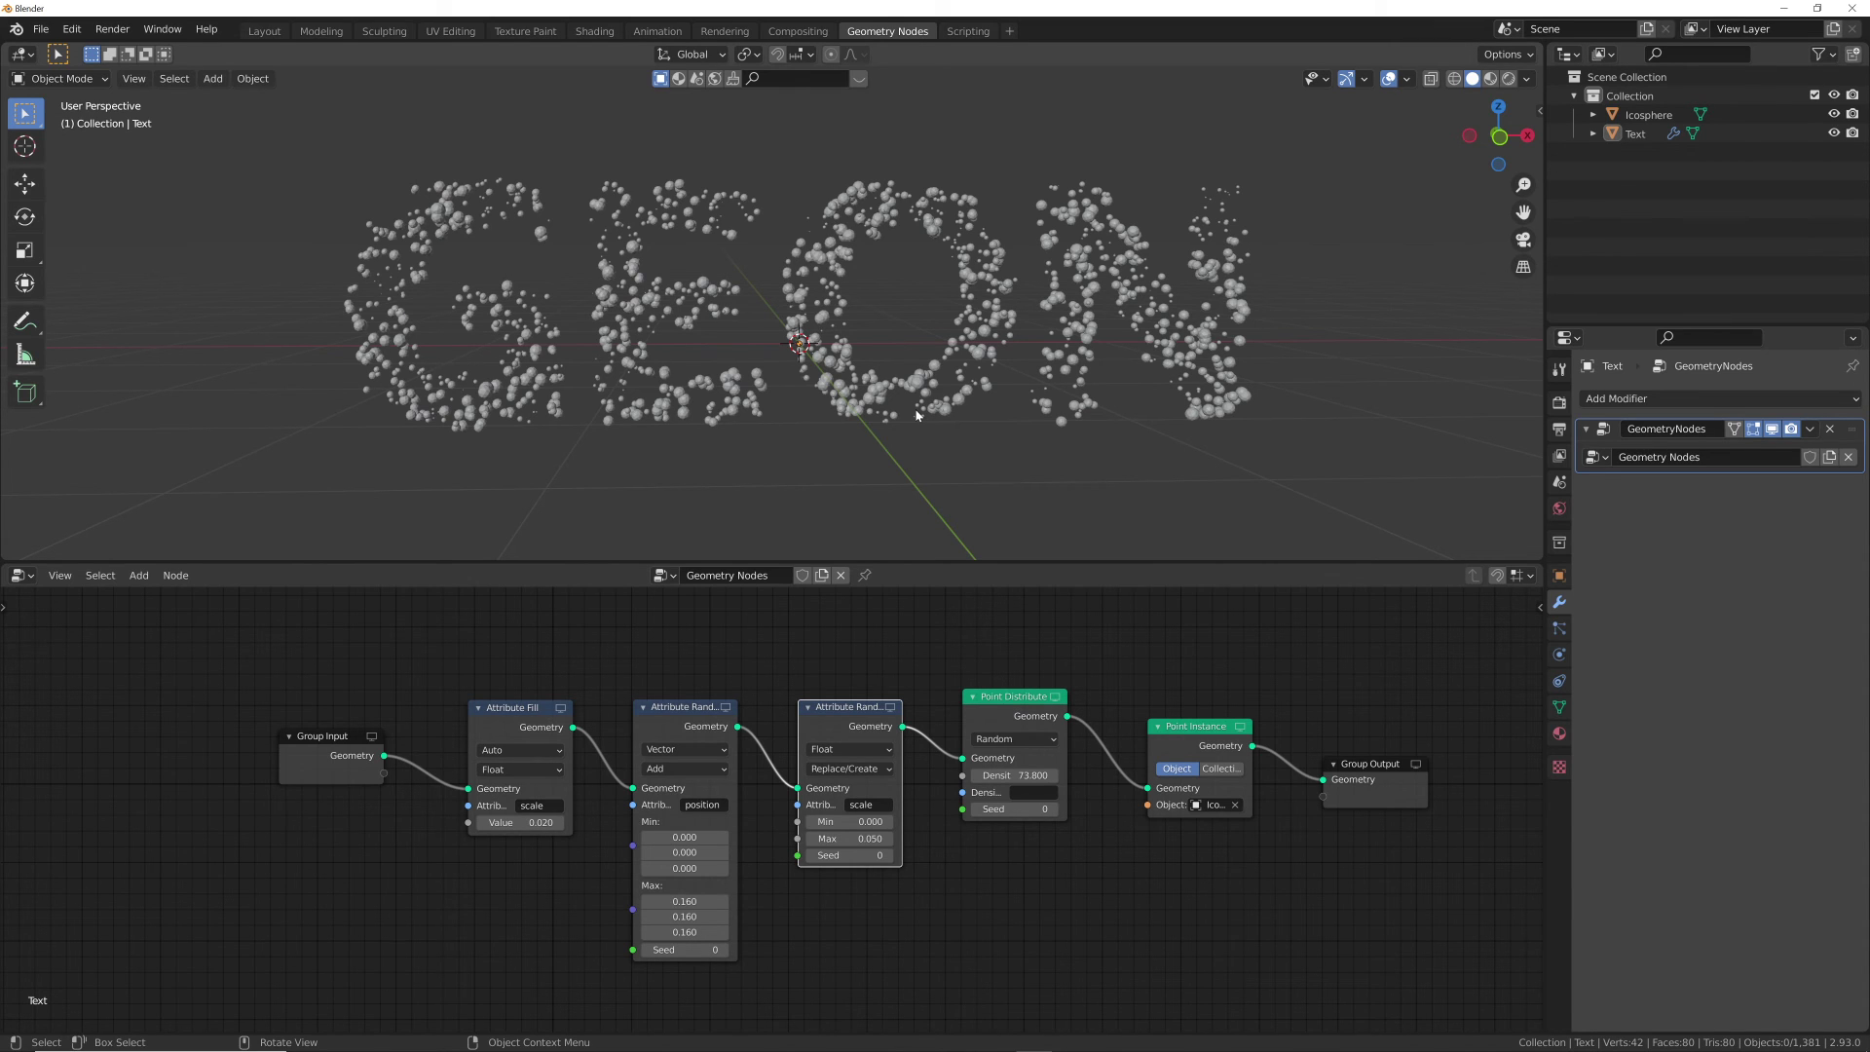
middle_drag(911, 408, 882, 341)
Reposition the Attribute Fill, scale Attribute Randomize and Point Distribute nodes to line them up along the node chain.
drag(847, 725, 862, 705)
drag(1012, 715, 1034, 695)
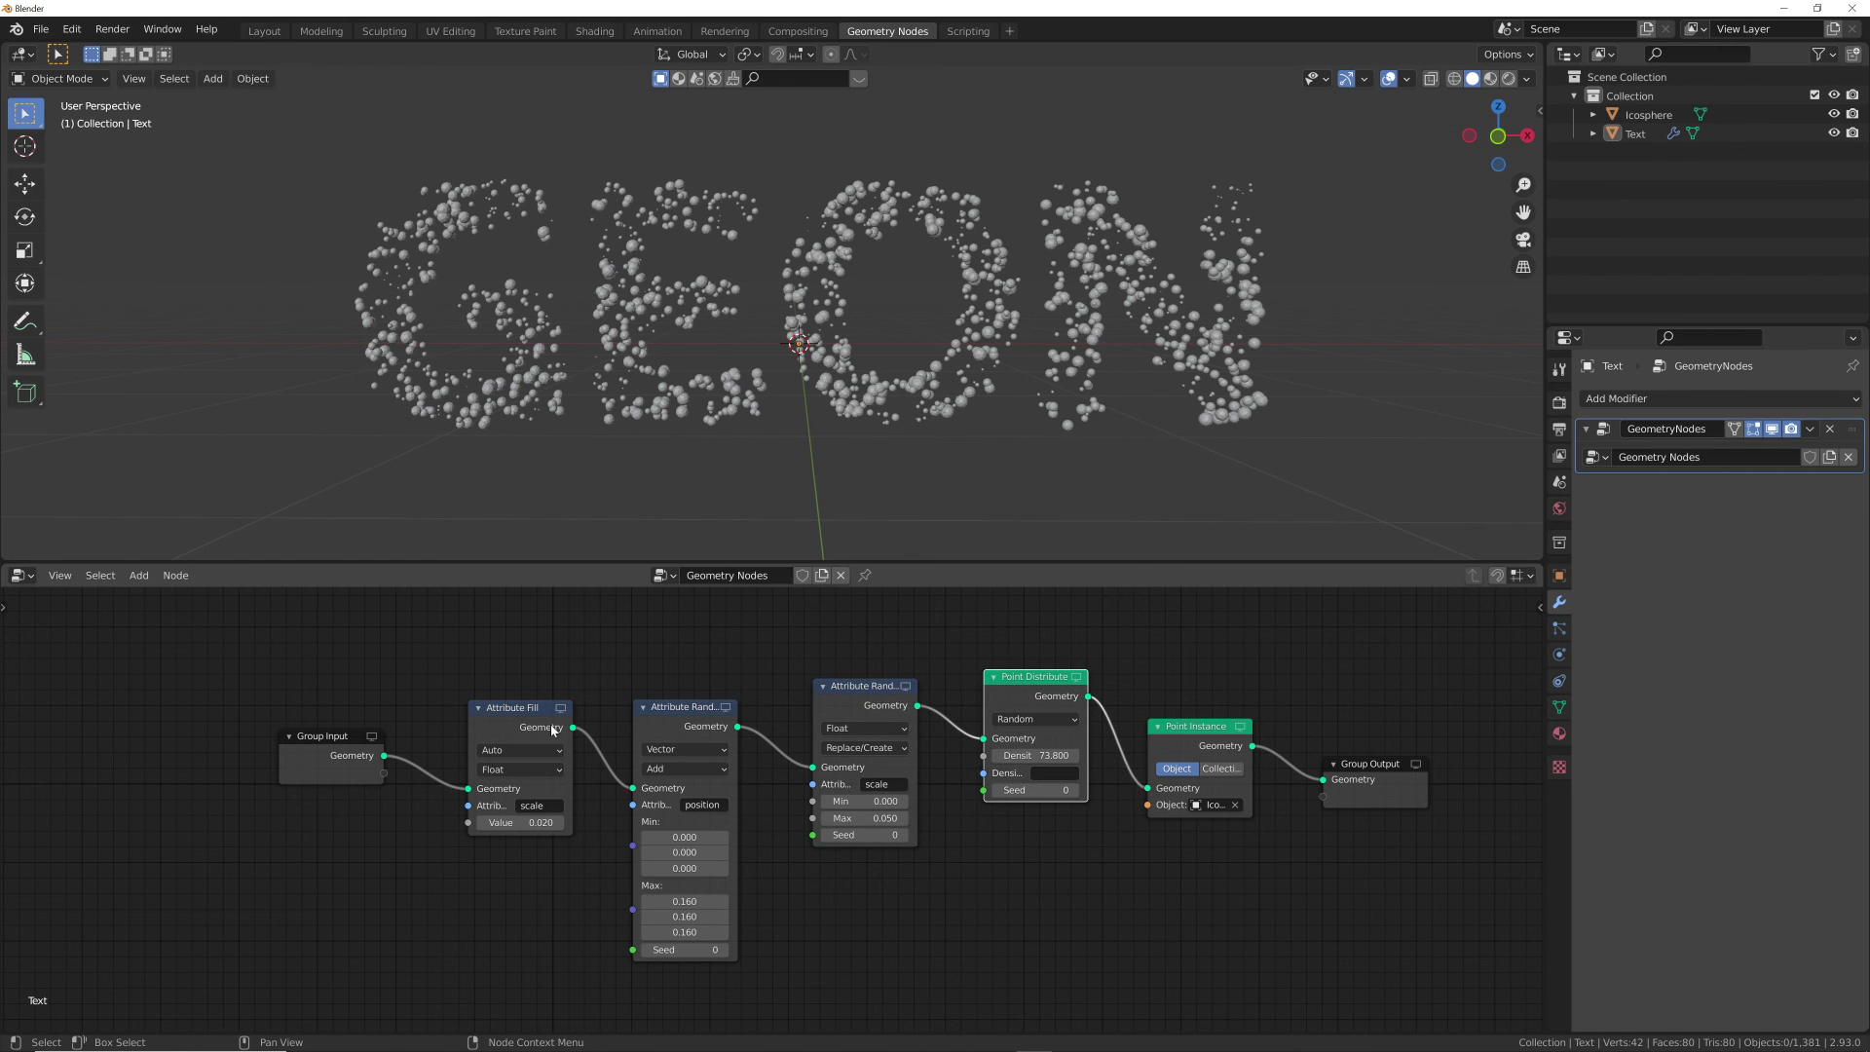
drag(510, 702, 504, 709)
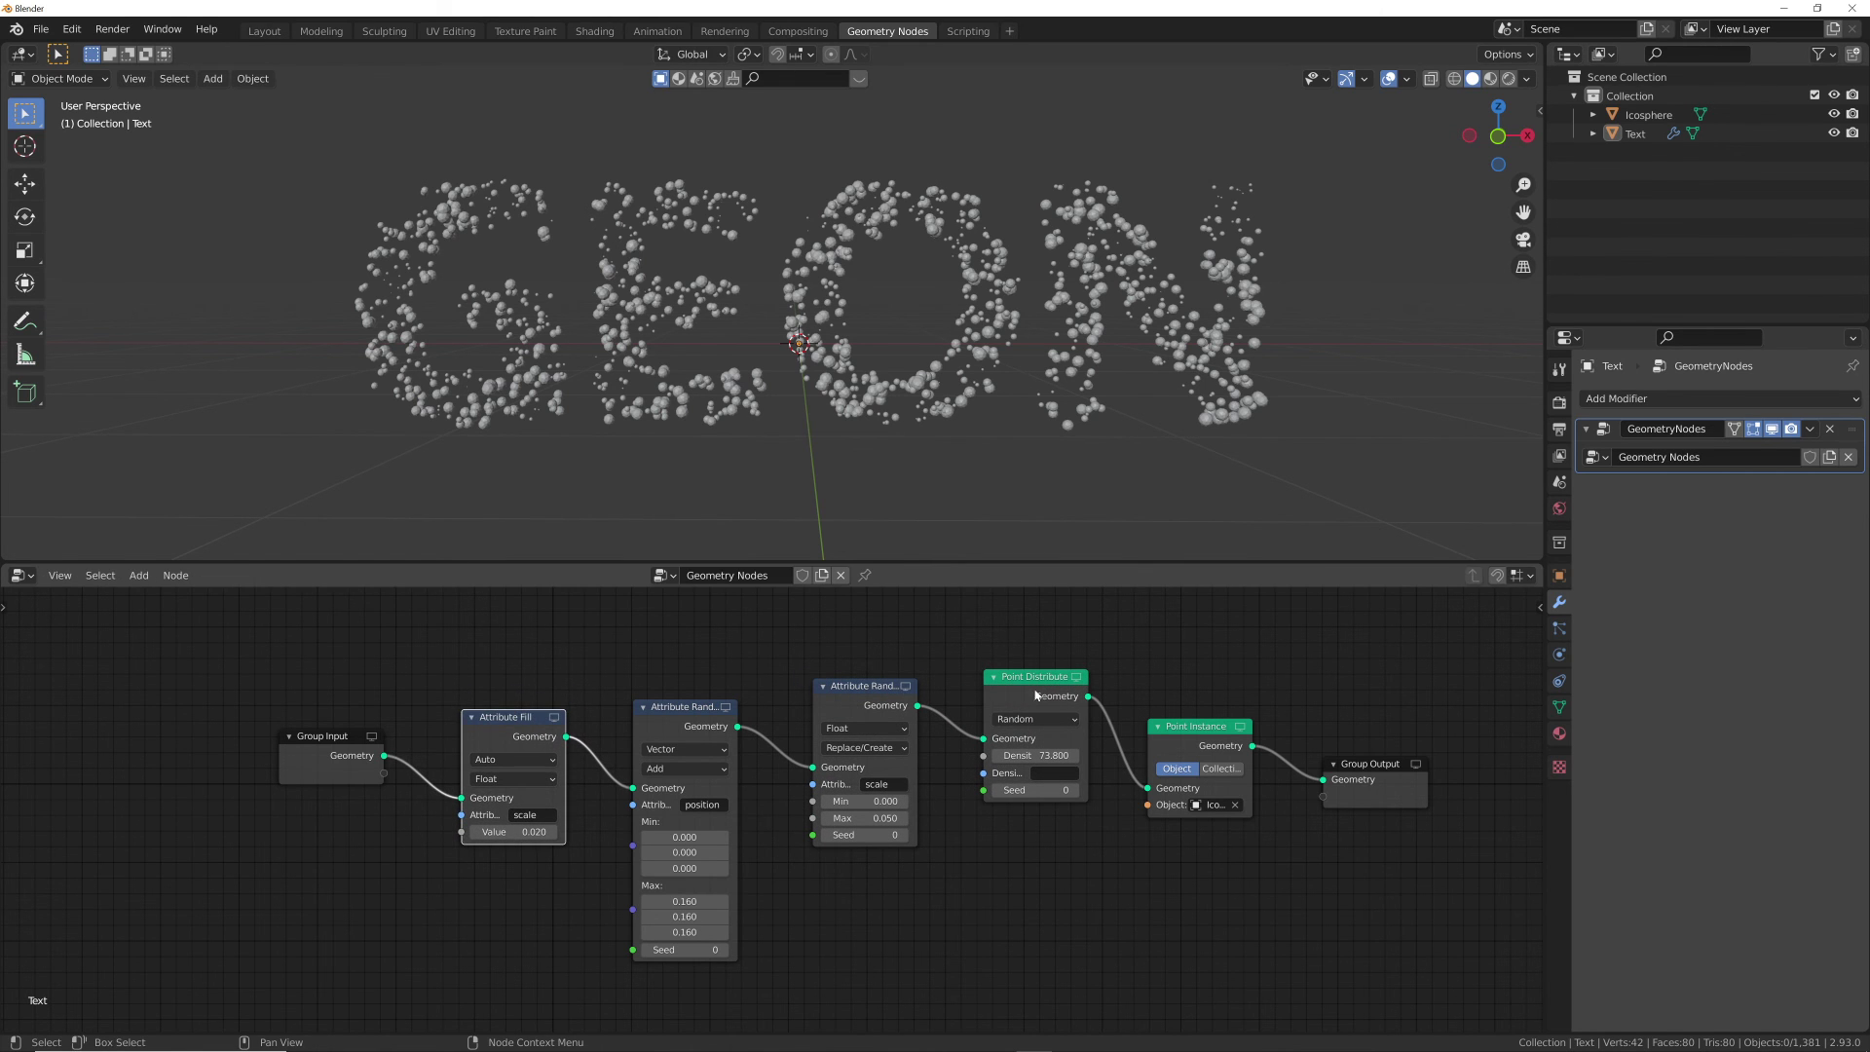
drag(1036, 695, 1025, 726)
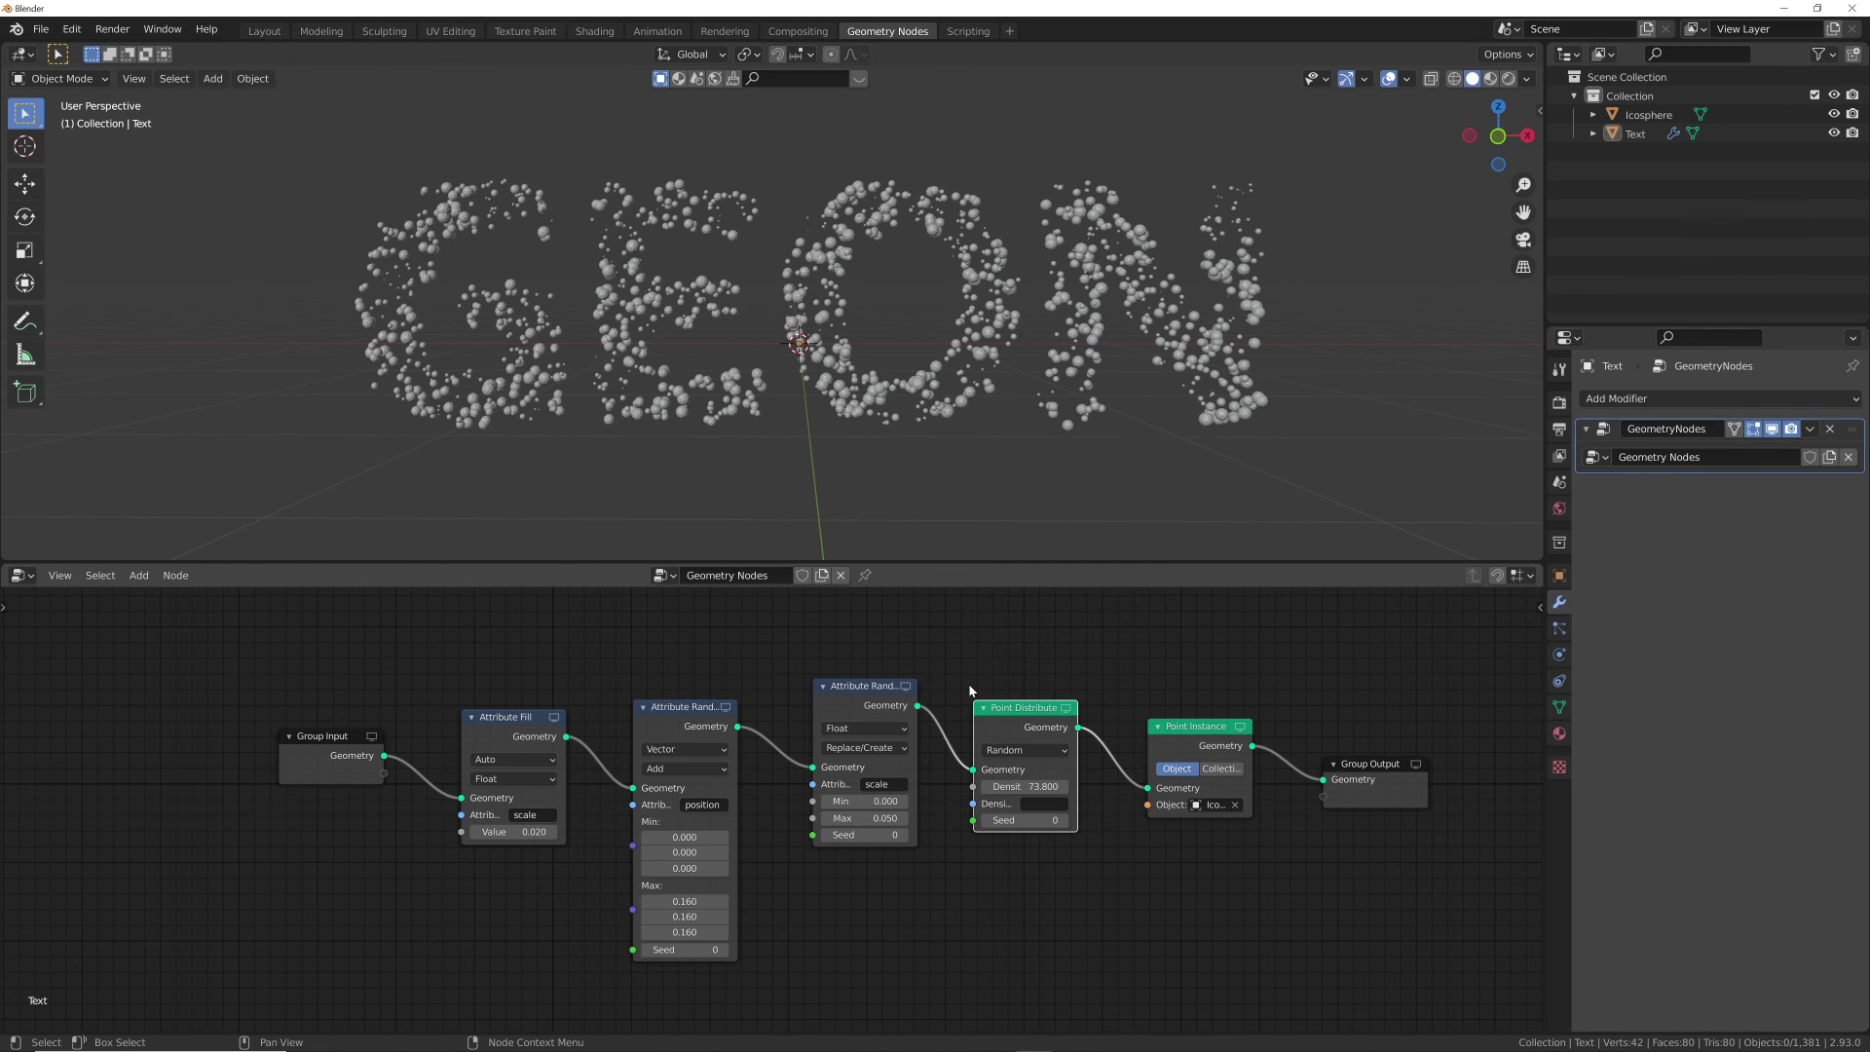
drag(857, 702, 842, 723)
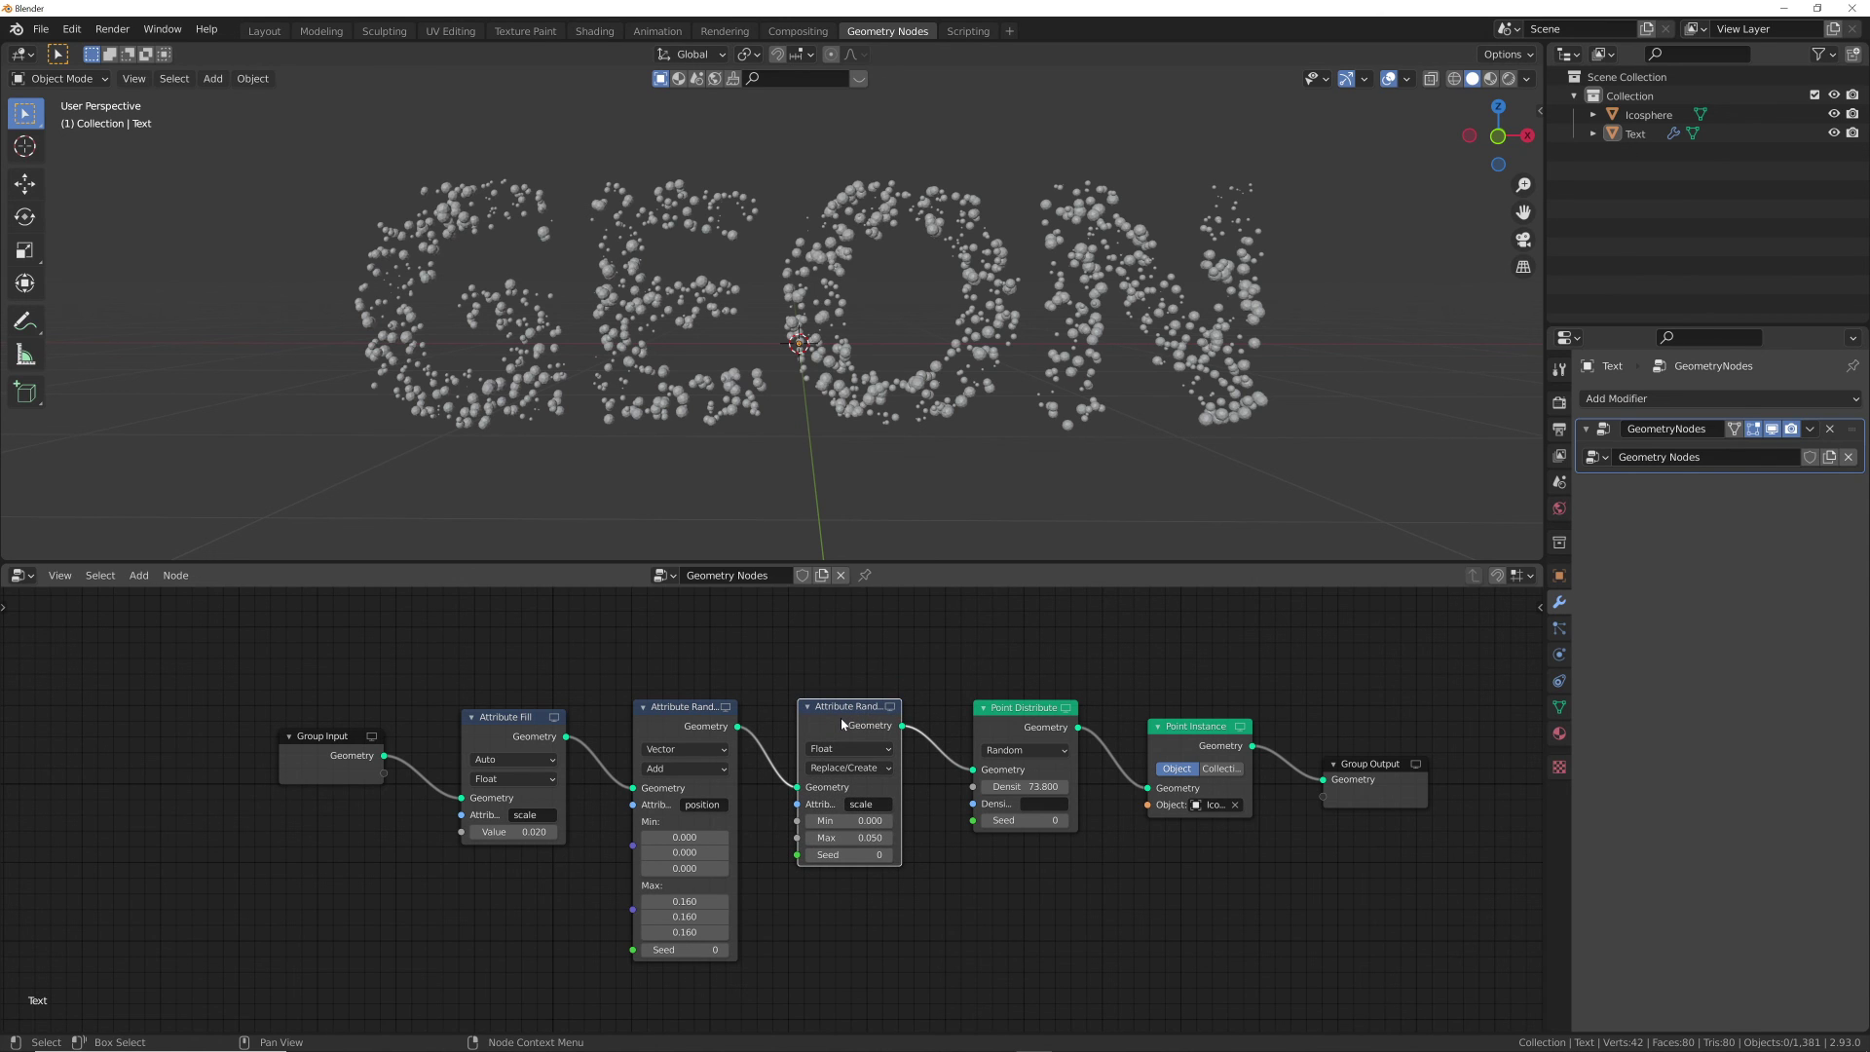